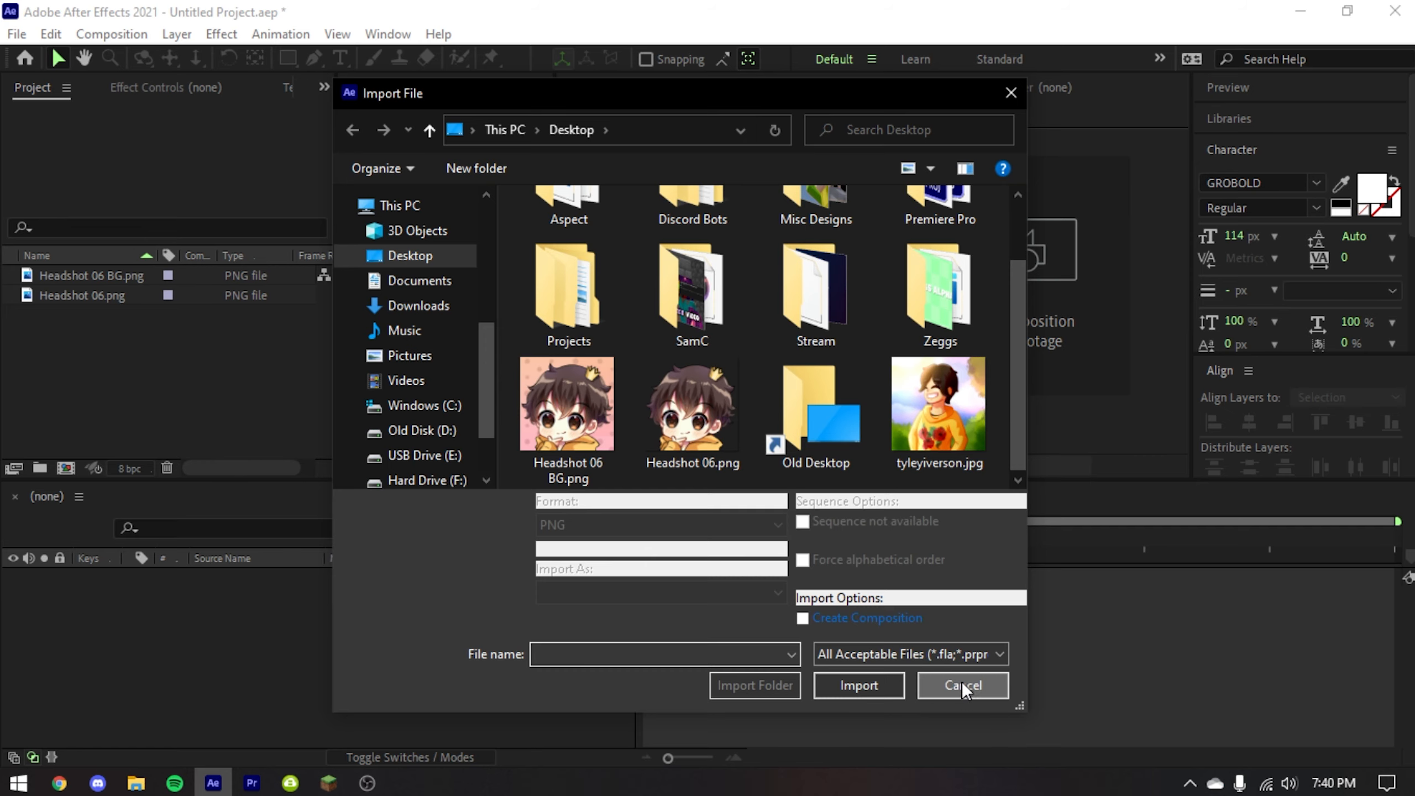
- Dismiss the file import and create a composition from Headshot 06.png by adding it to the empty timeline
click(962, 684)
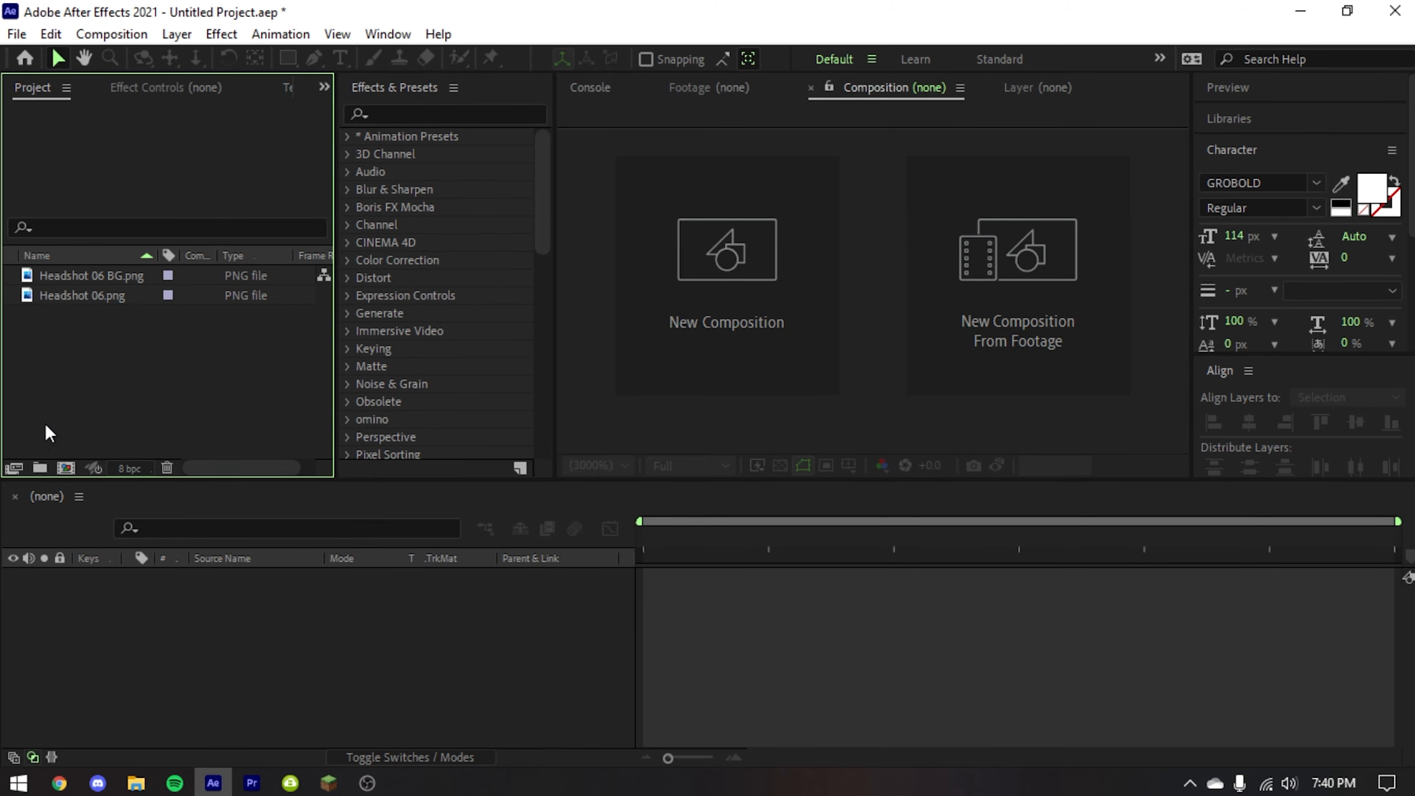
click(89, 296)
drag(104, 294, 234, 572)
click(464, 667)
click(423, 660)
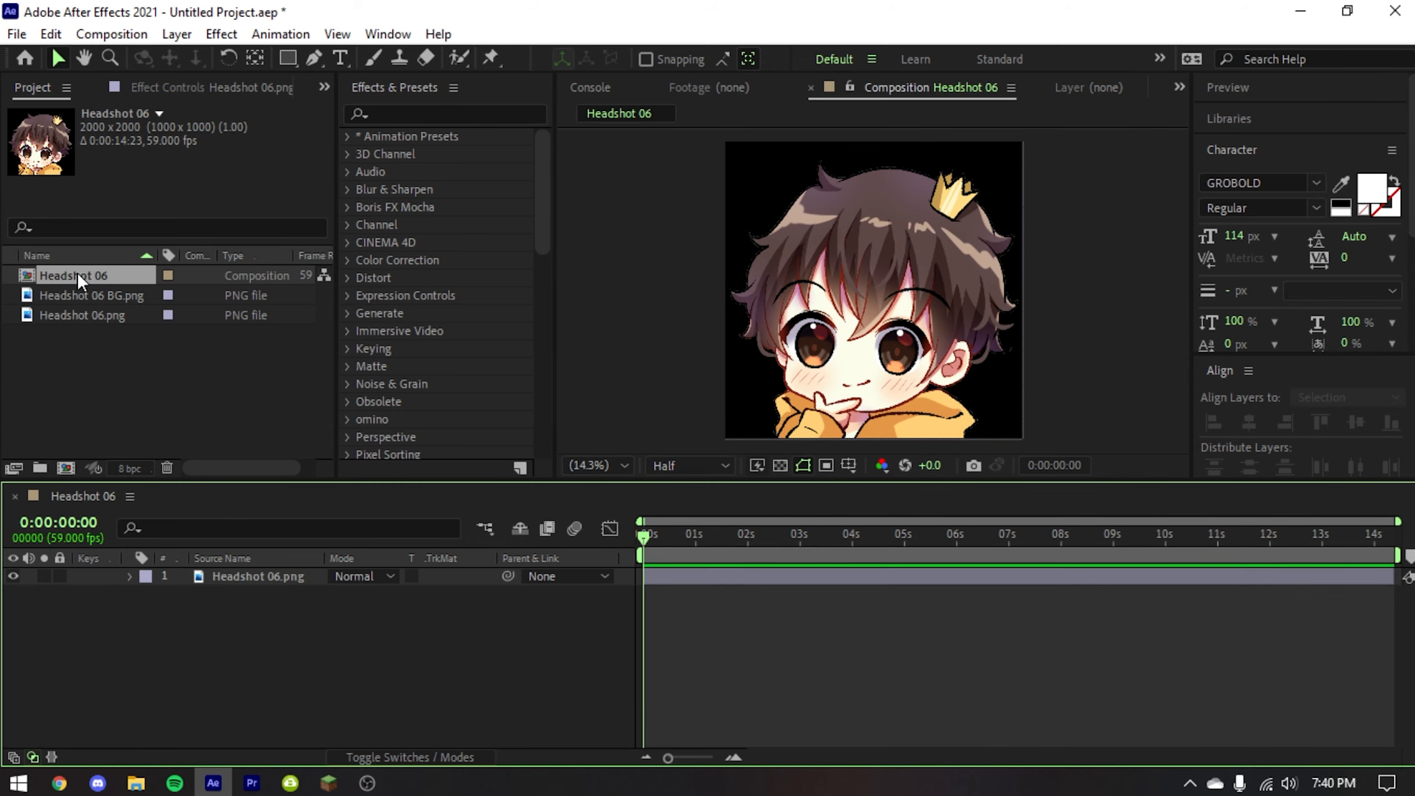
- Set the Headshot 06 composition's size to 1920 px wide by 1080 px high in its composition settings
right_click(77, 272)
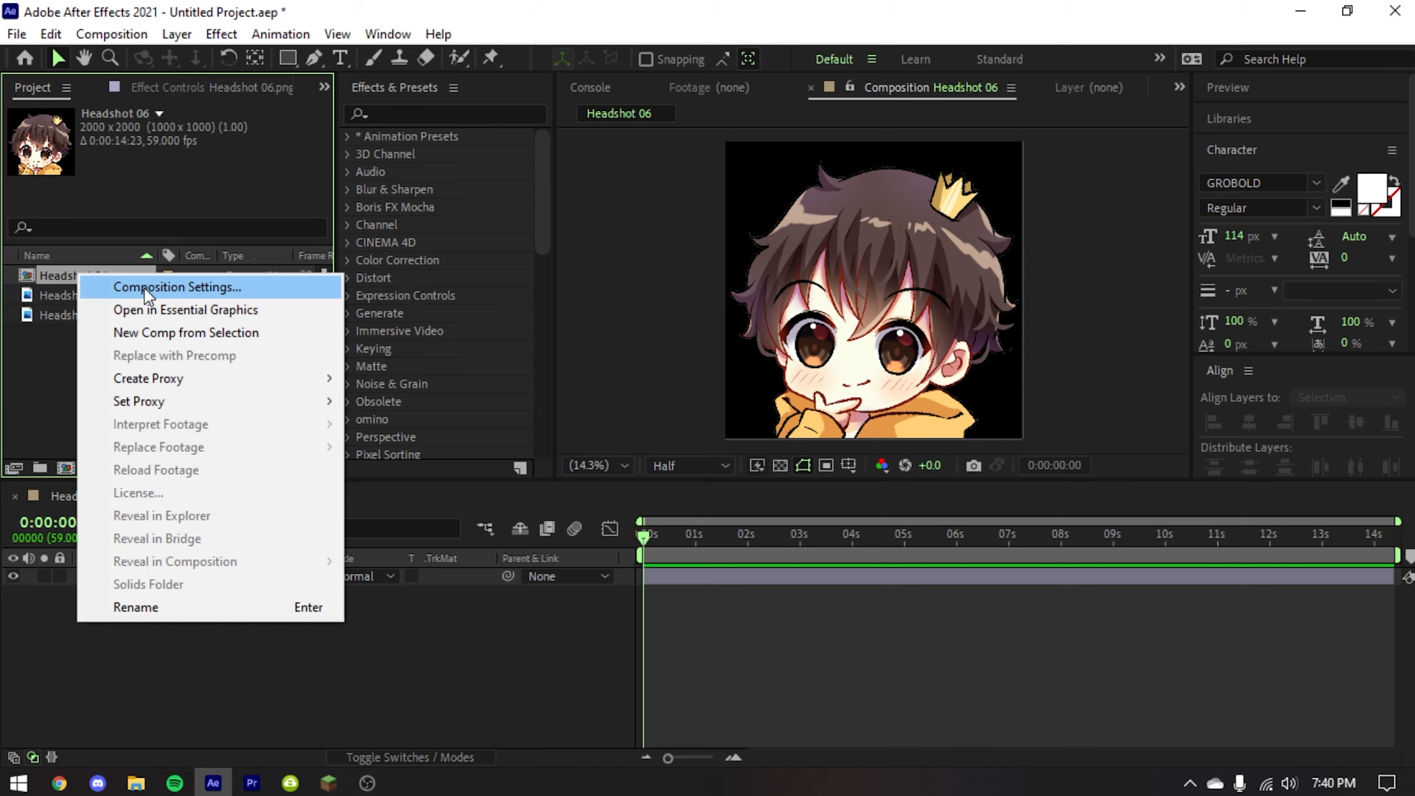
click(37, 343)
right_click(80, 273)
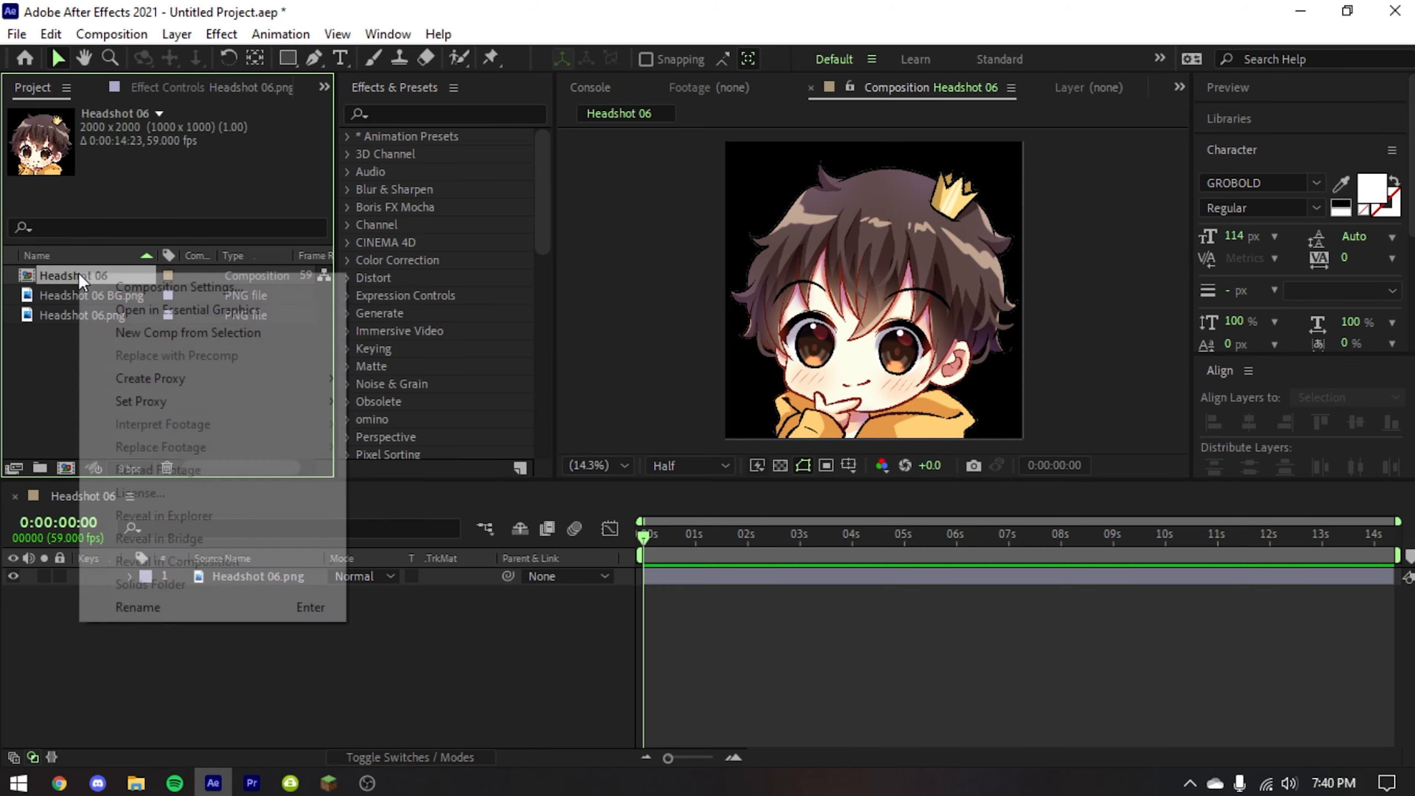
click(110, 279)
drag(543, 151, 575, 148)
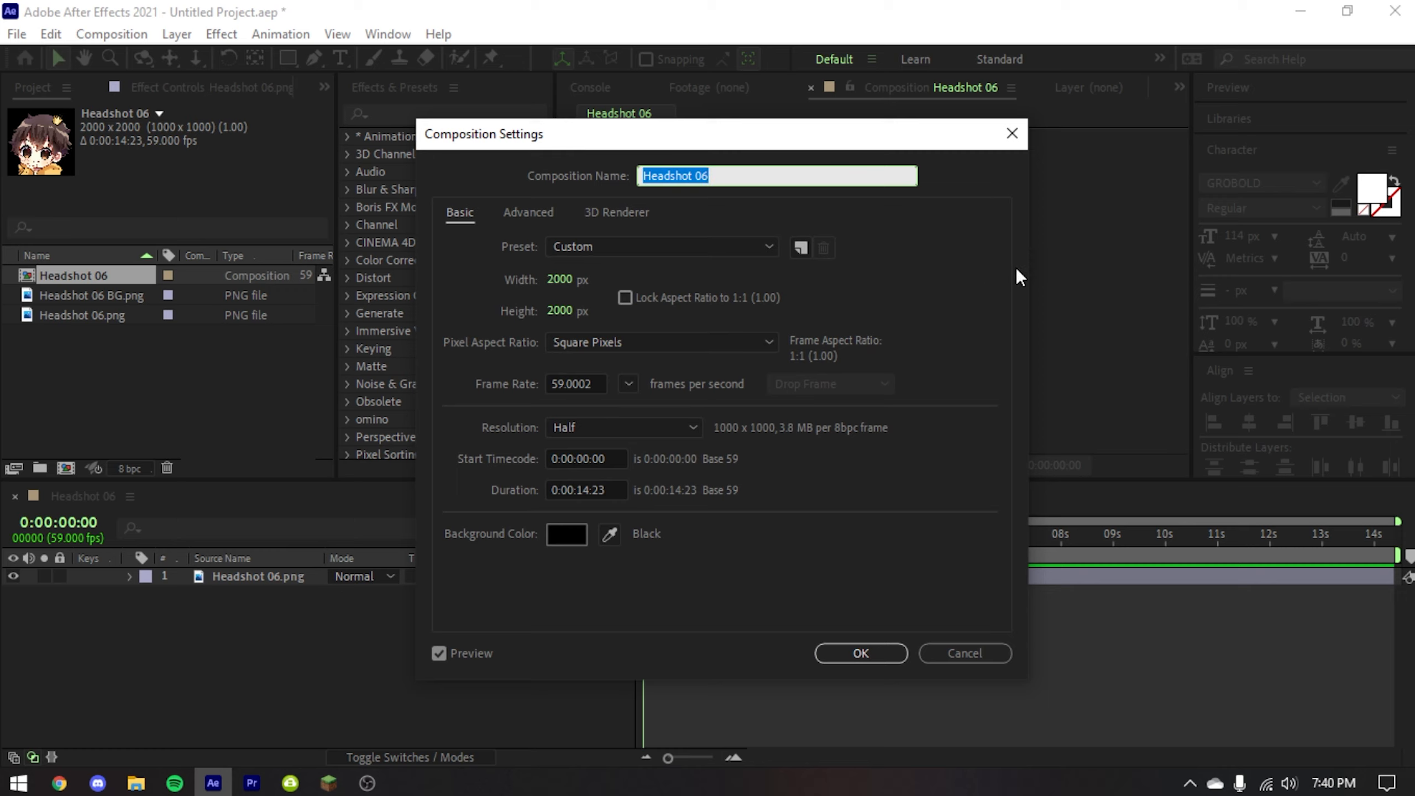
click(558, 273)
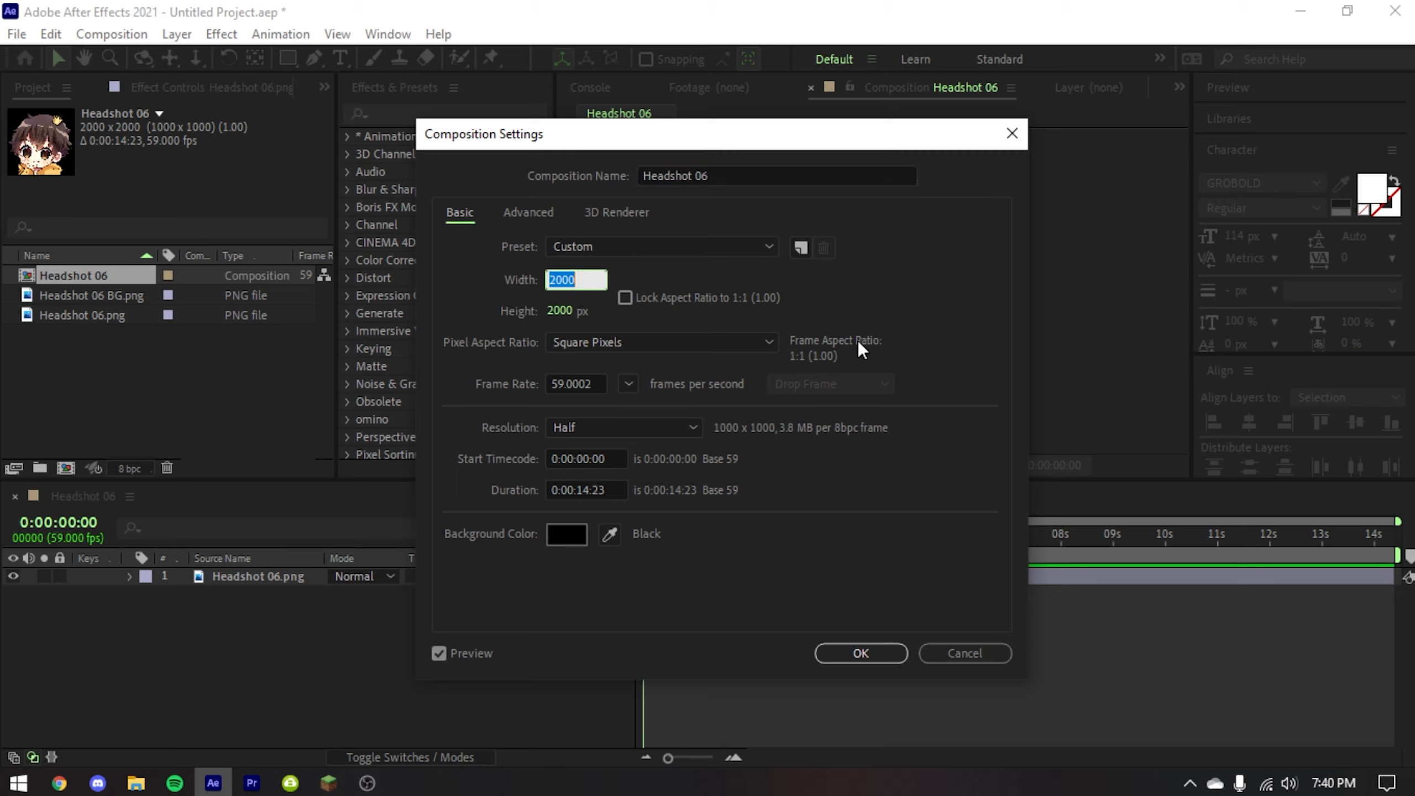
text(1920)
key(Tab)
text(1080)
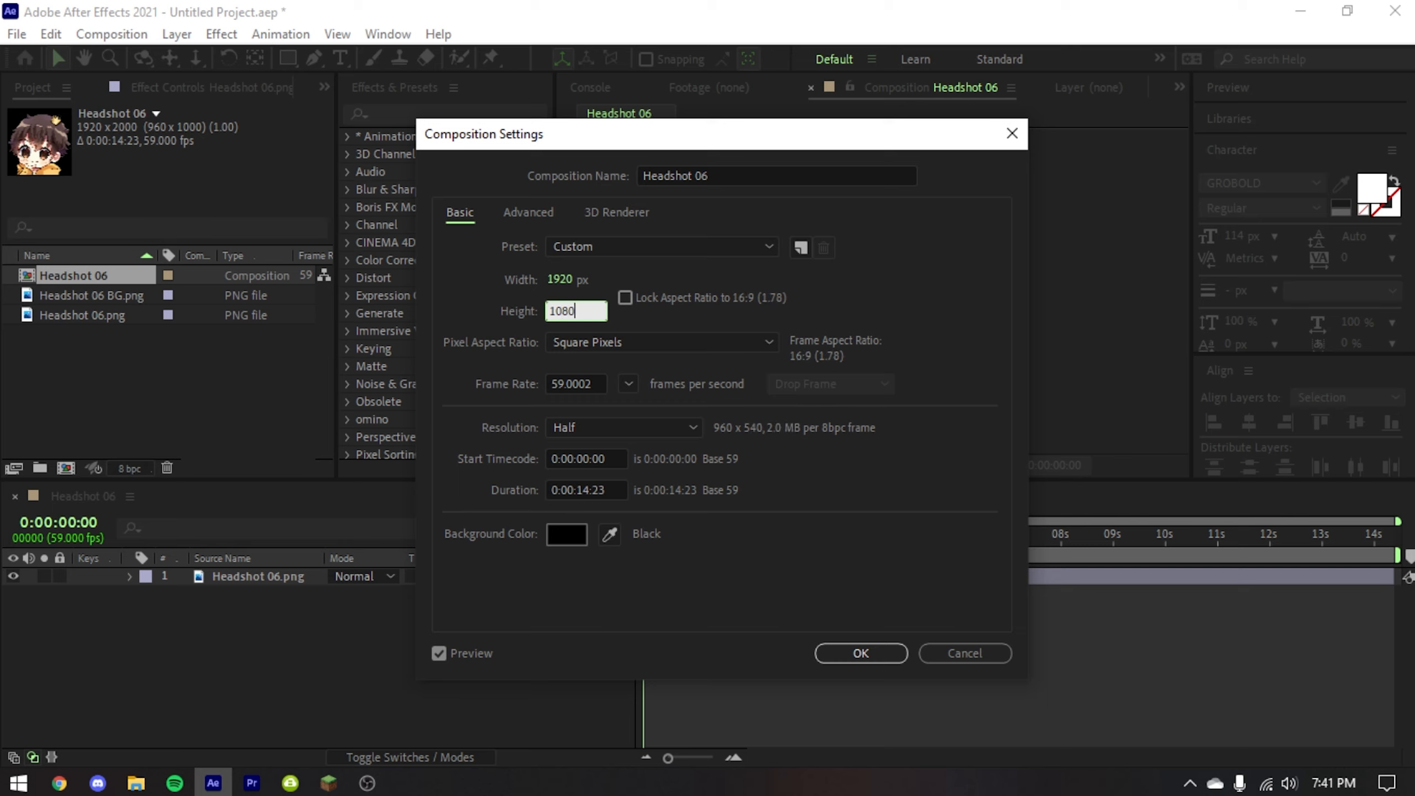
click(869, 294)
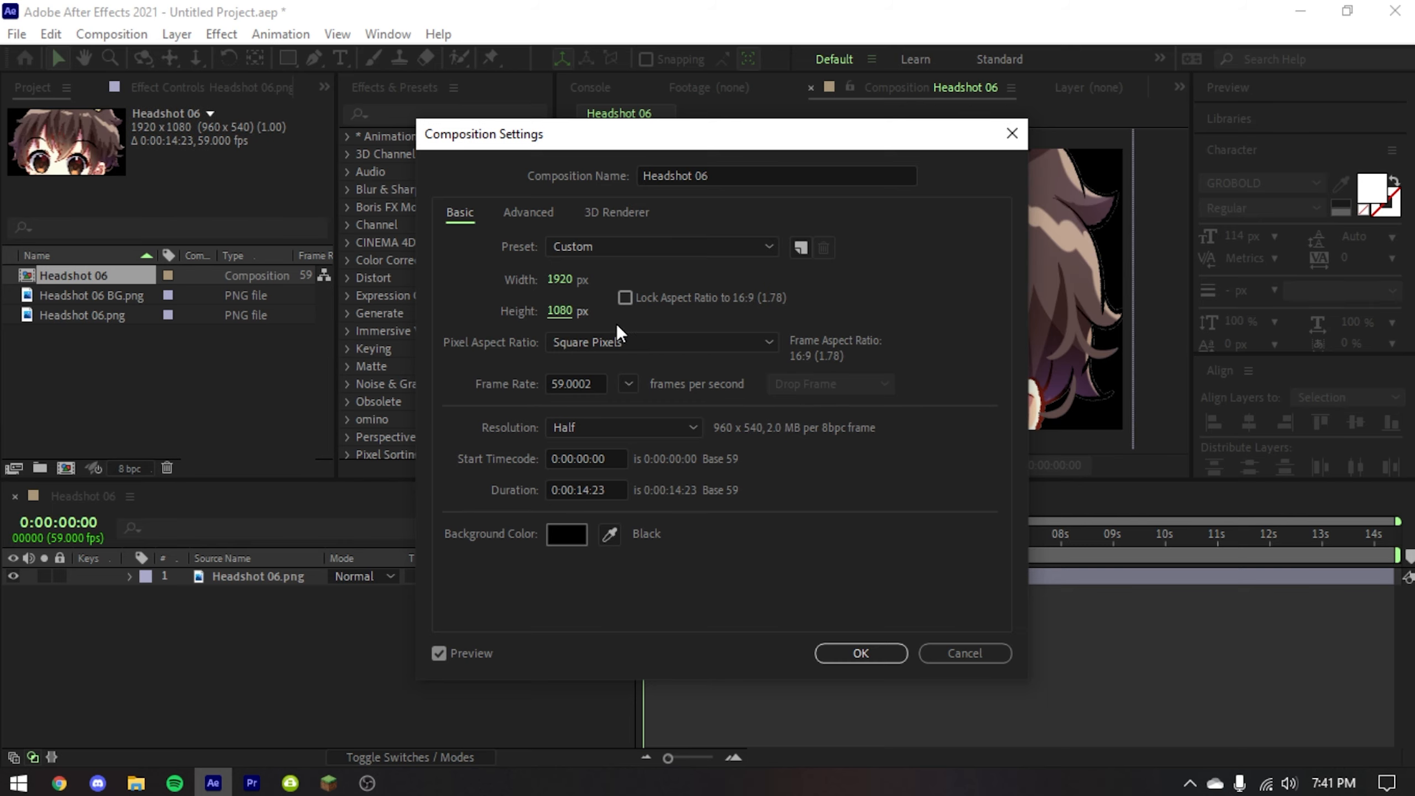
- Set the composition's frame rate to 30 fps and its duration to 0:00:05:00, and apply the settings
click(603, 381)
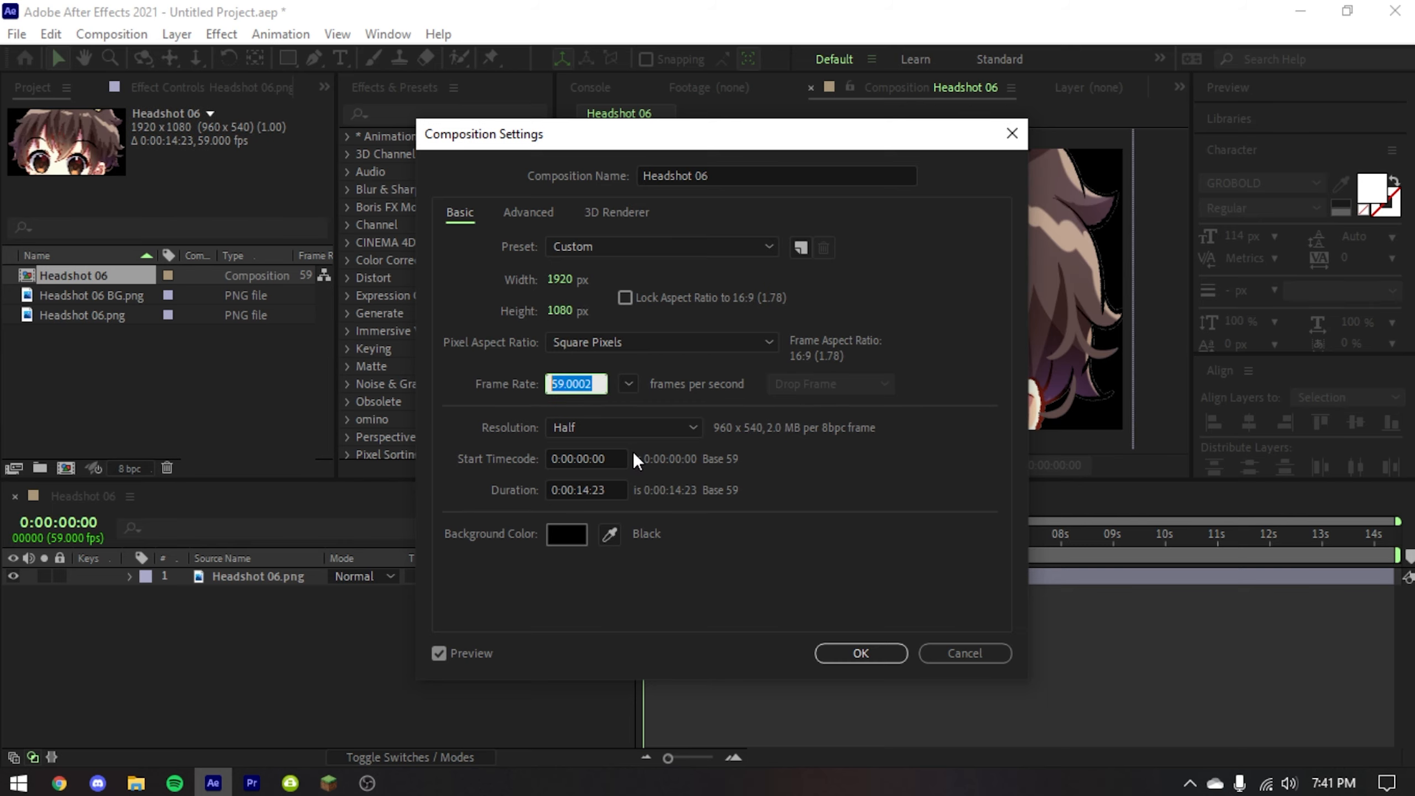
text(30)
click(913, 347)
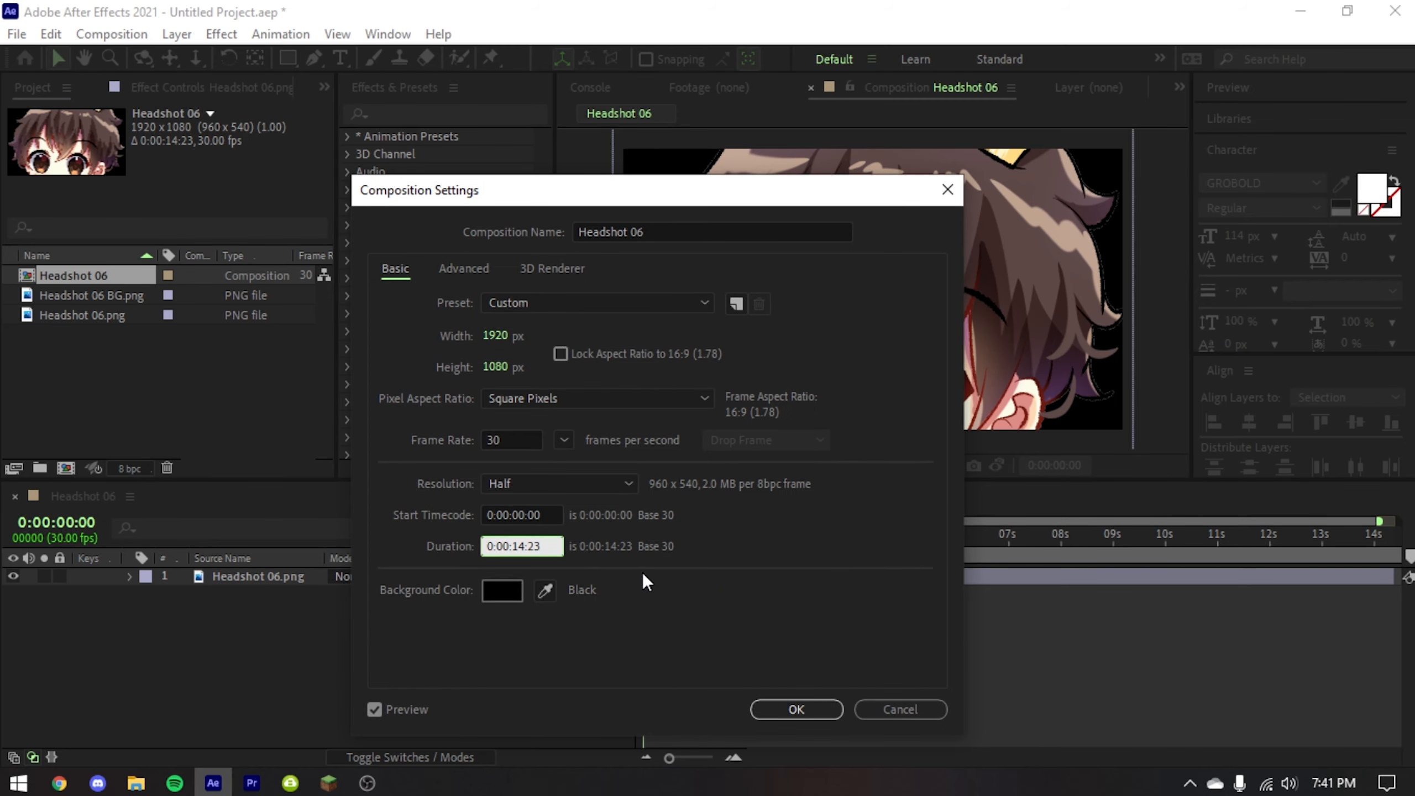
key(BackSpace)
key(BackSpace)
key(BackSpace)
key(BackSpace)
key(BackSpace)
text(05:00)
click(781, 712)
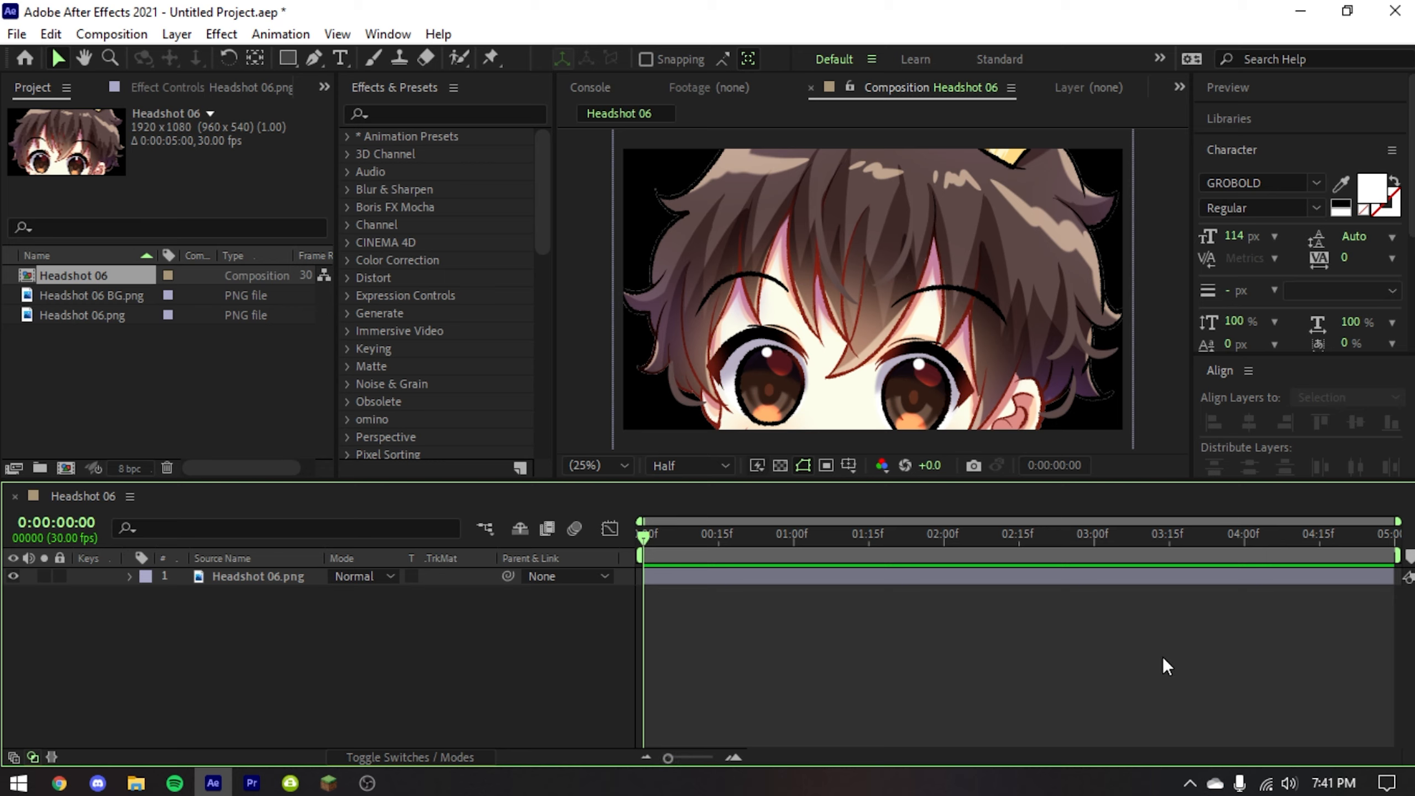
- Scale the Headshot 06.png layer to 28% and collapse its Scale property
mouse_move(1398, 555)
mouse_down()
mouse_move(917, 555)
mouse_move(1397, 556)
mouse_up()
click(270, 574)
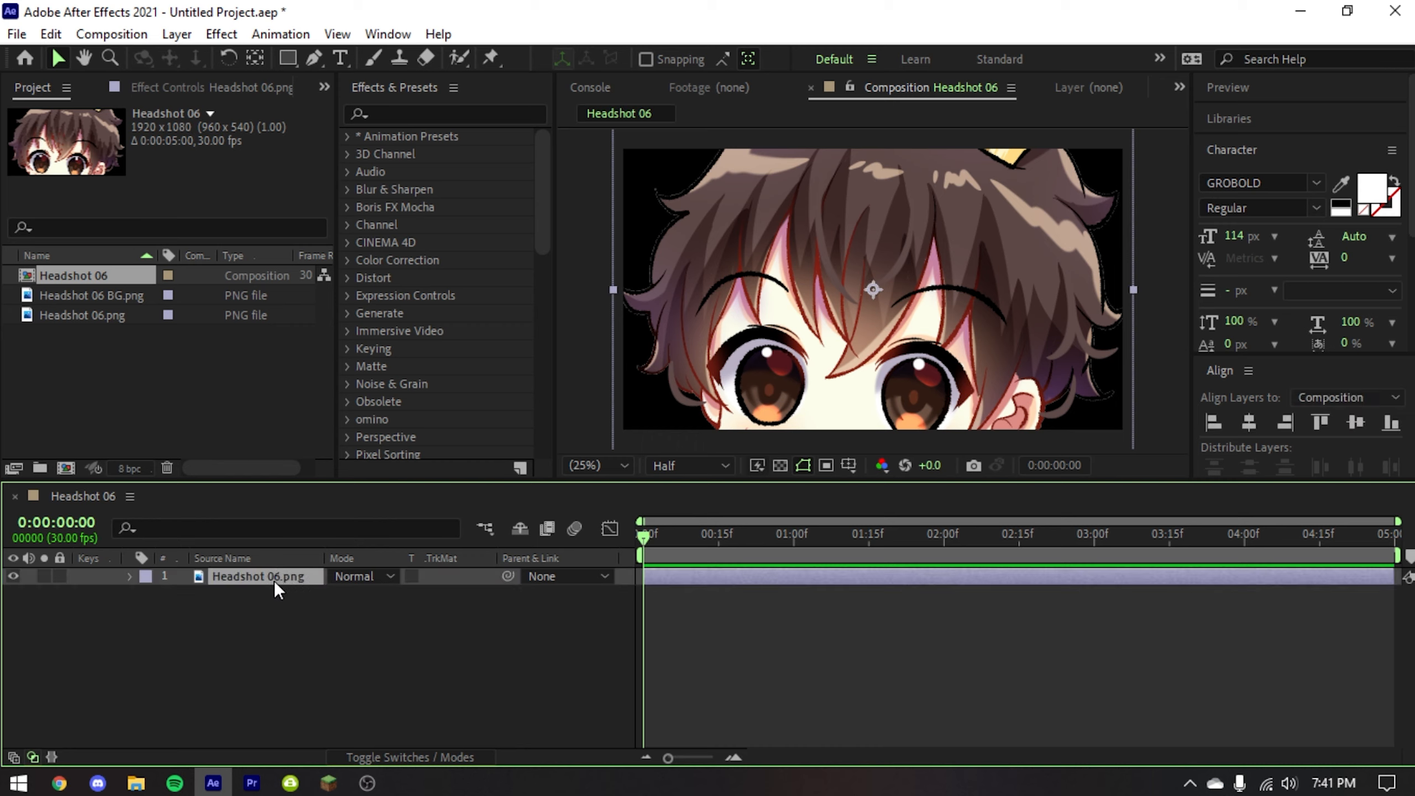
key(s)
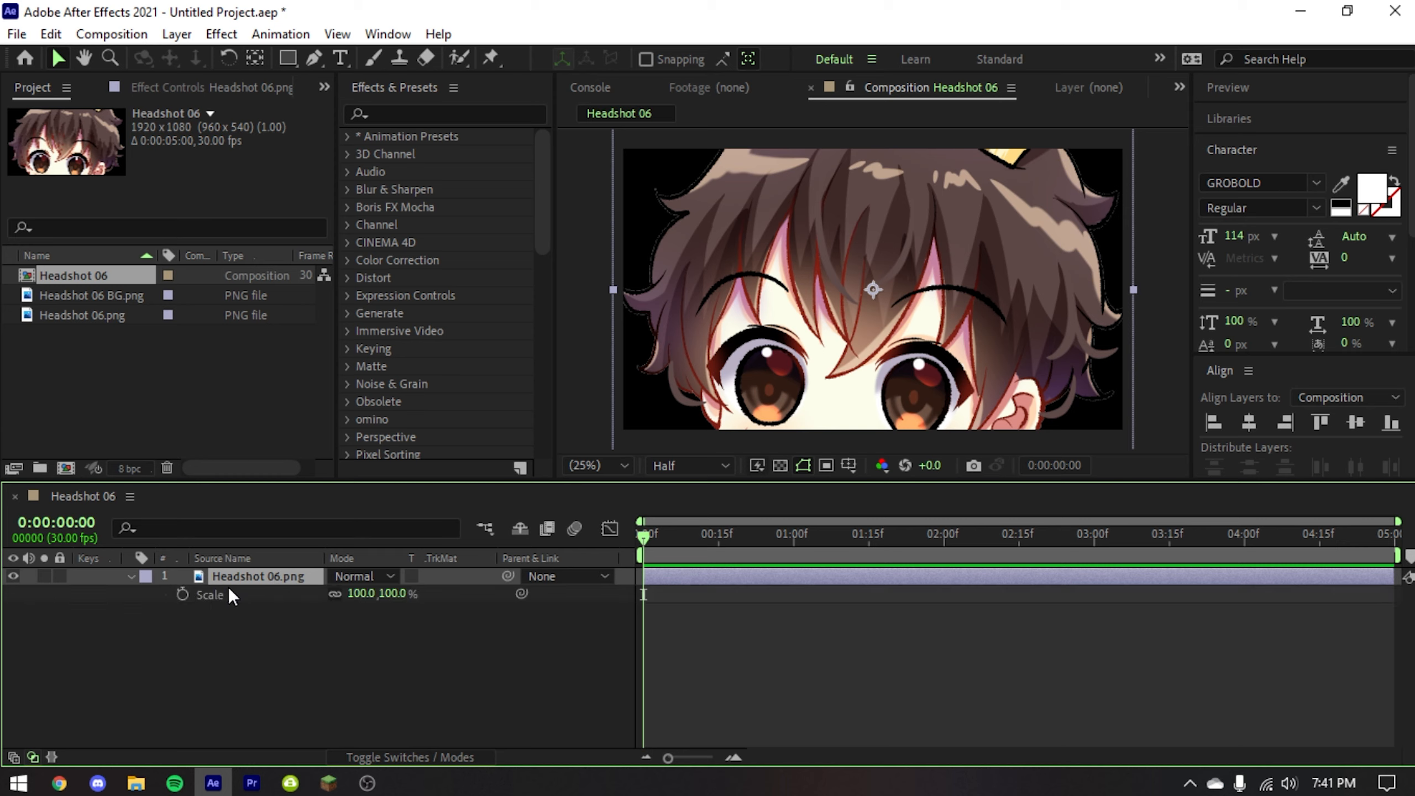
click(361, 593)
text(28)
key(Return)
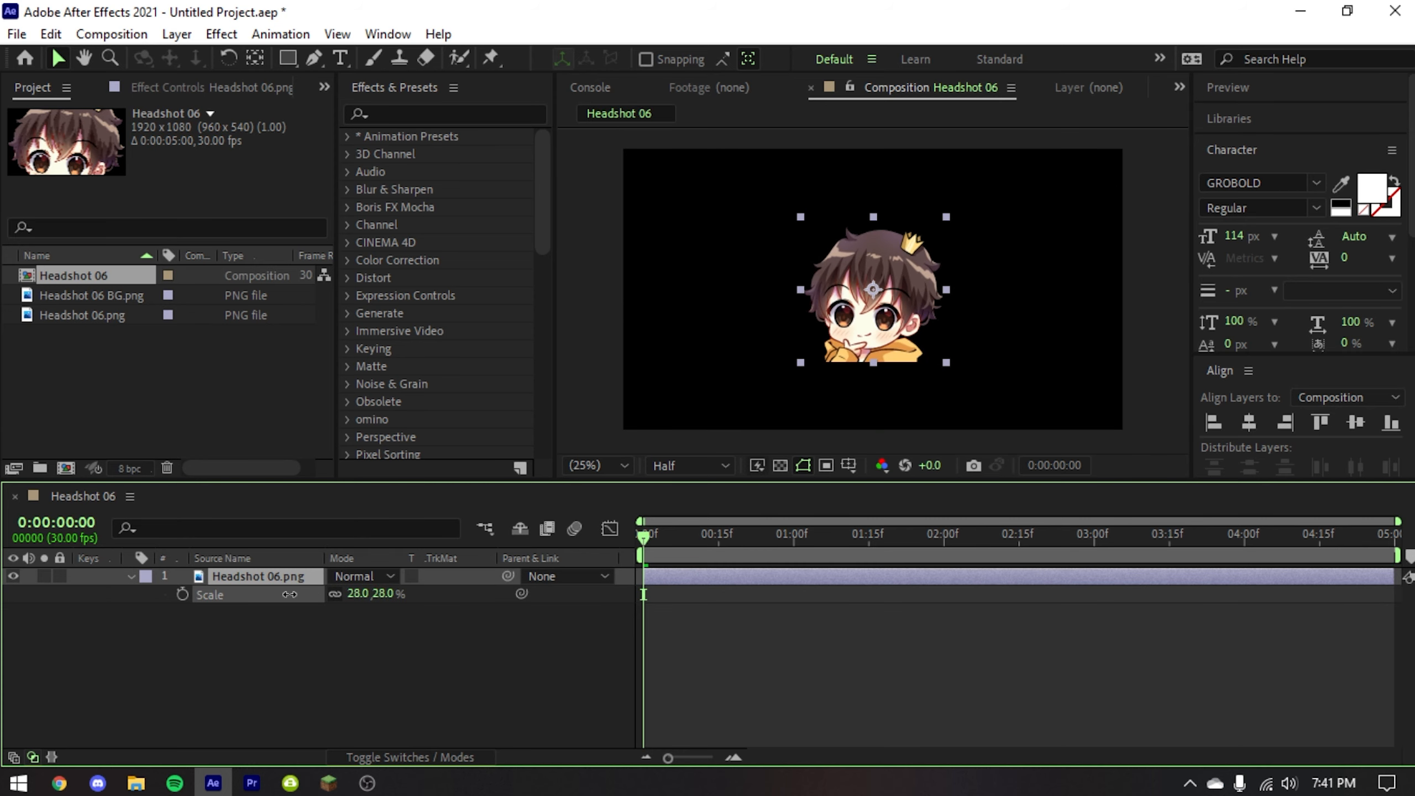
click(302, 609)
click(301, 578)
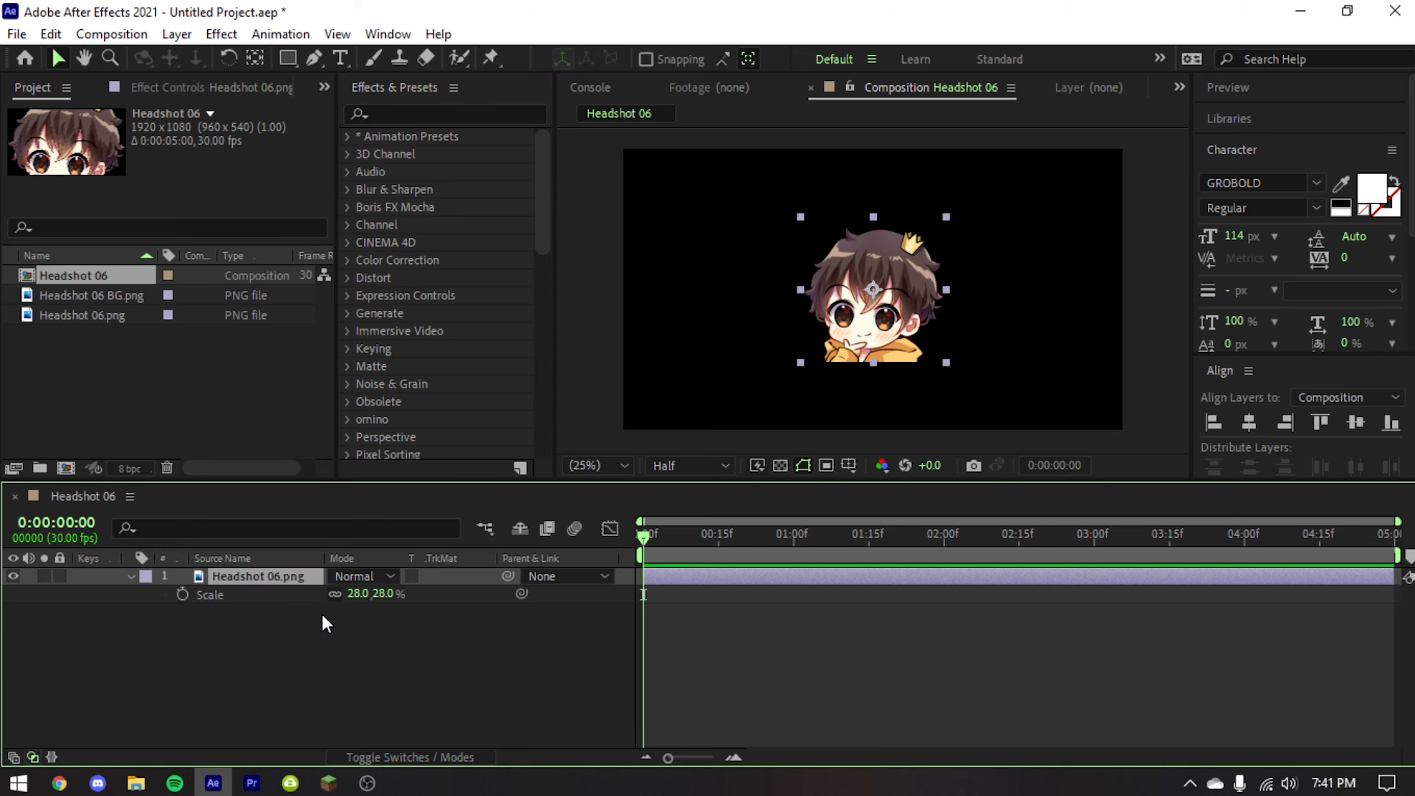
key(s)
click(334, 608)
click(287, 575)
- Switch to YouTube in Chrome and replay the opening seconds of the piggy 32x video to examine its circular headshot intro animation
key(alt+Tab)
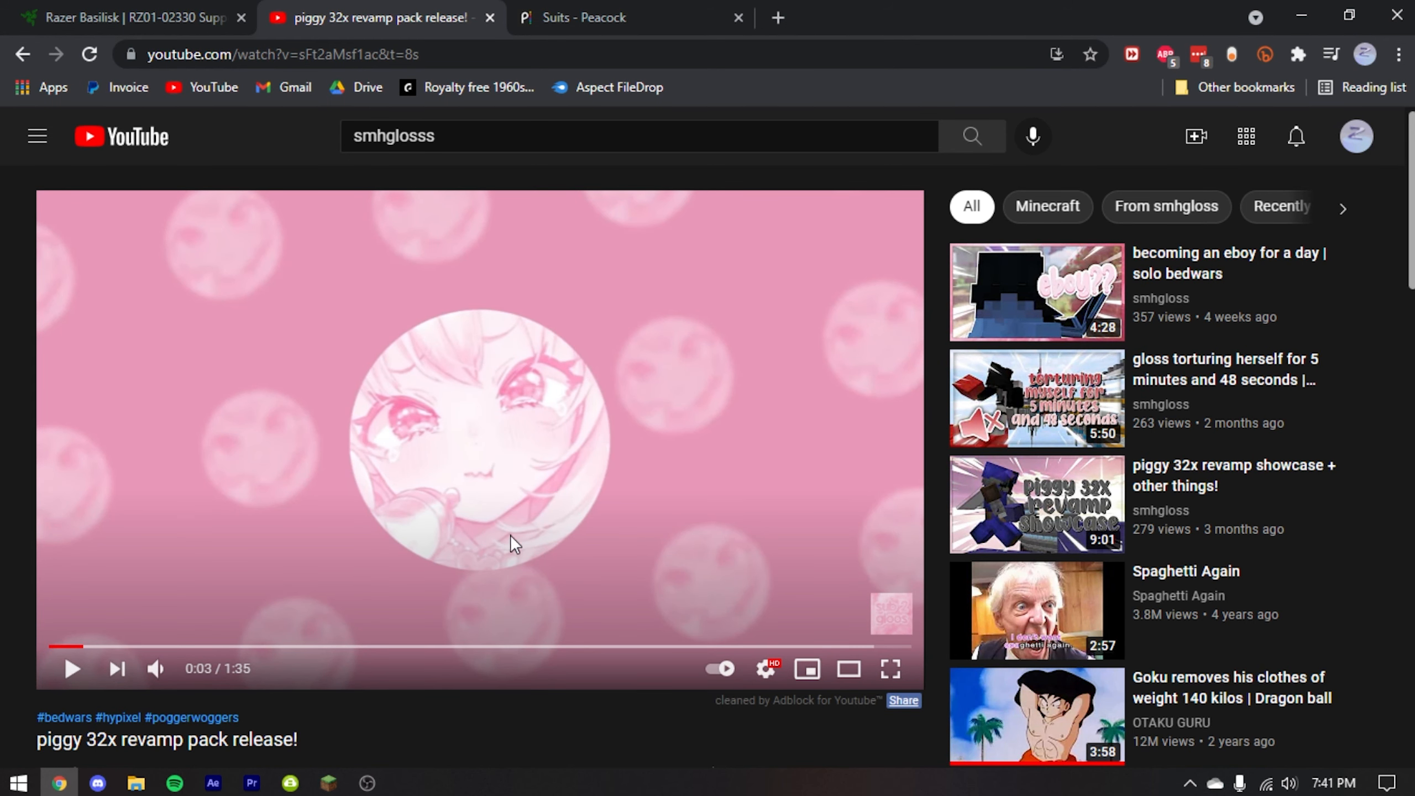
scroll(356, 358, down, 4)
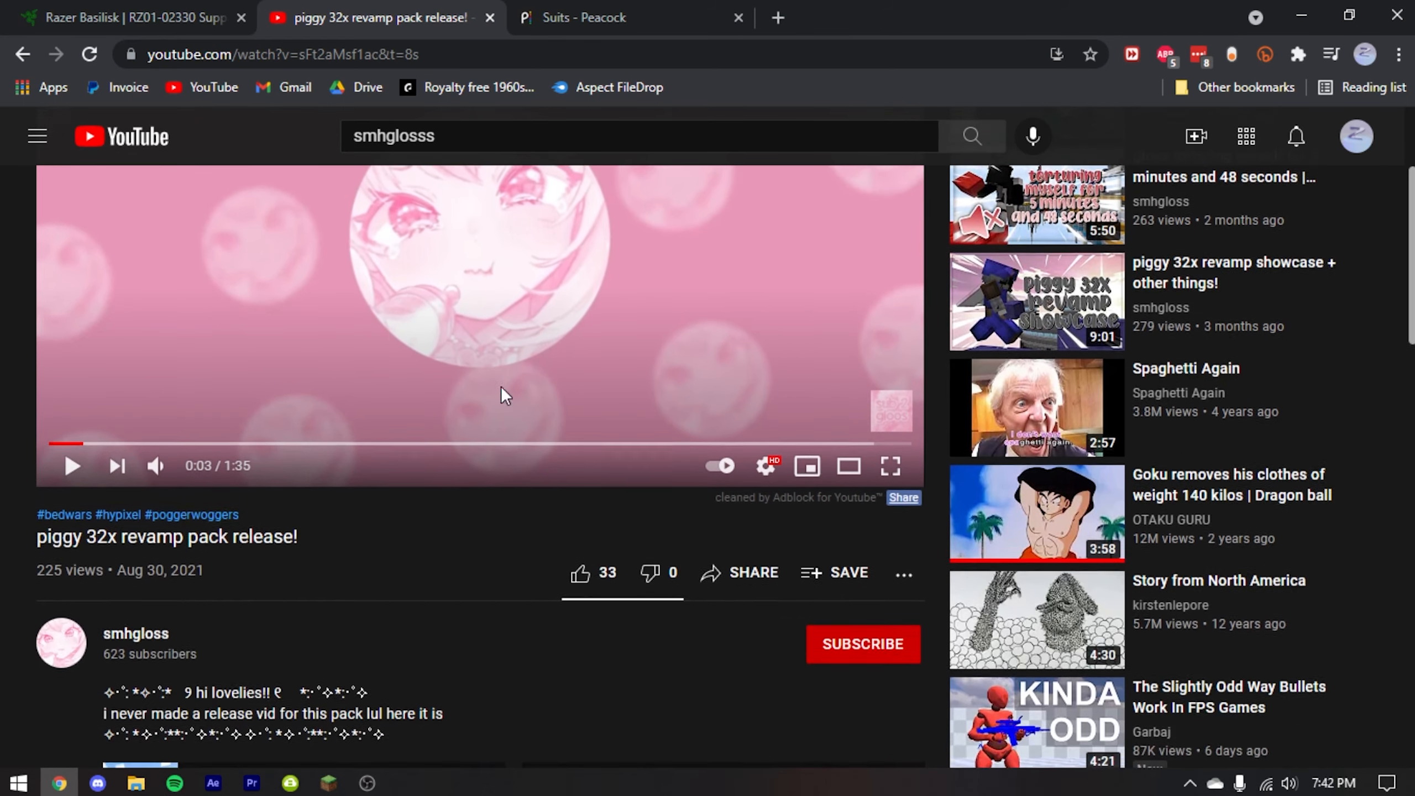
scroll(506, 392, up, 4)
click(64, 647)
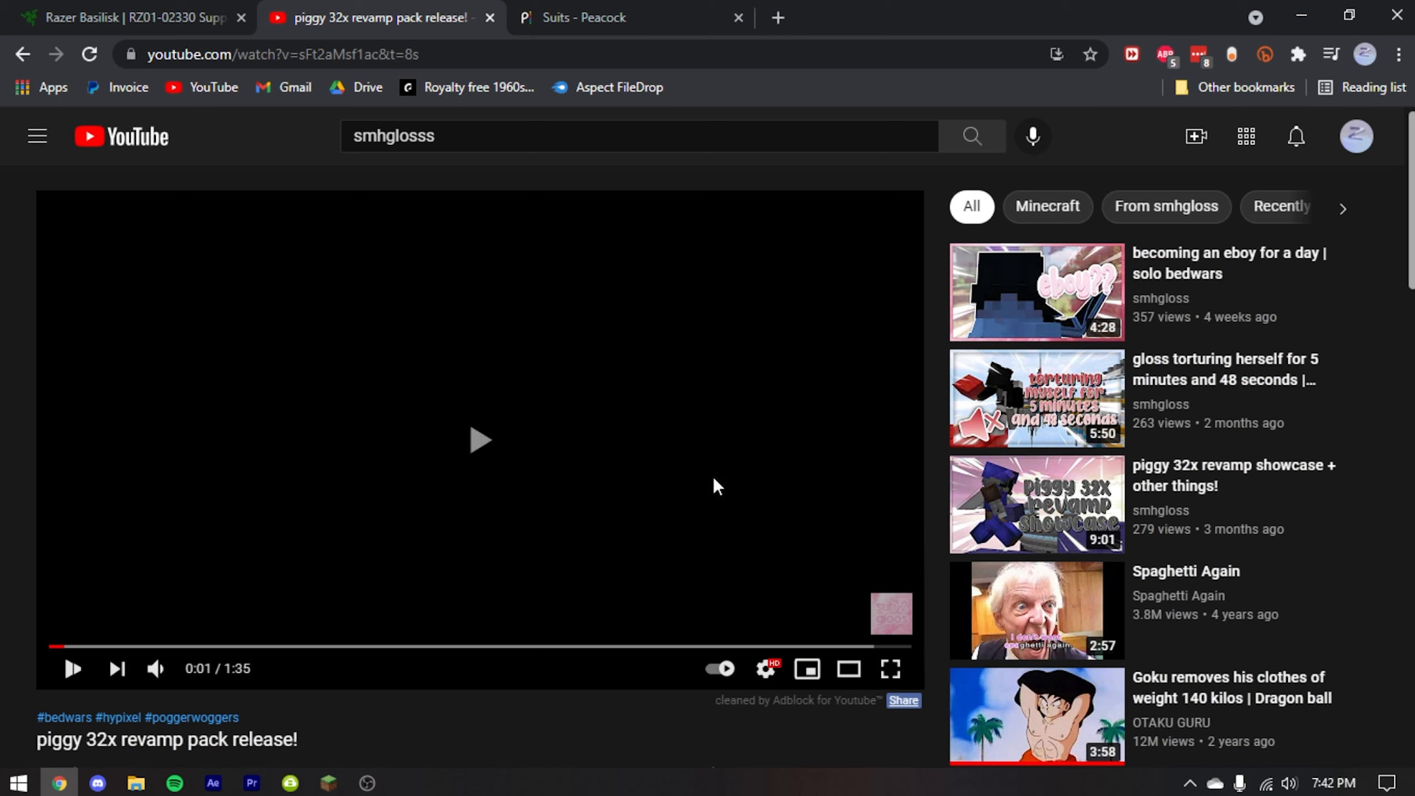
click(717, 486)
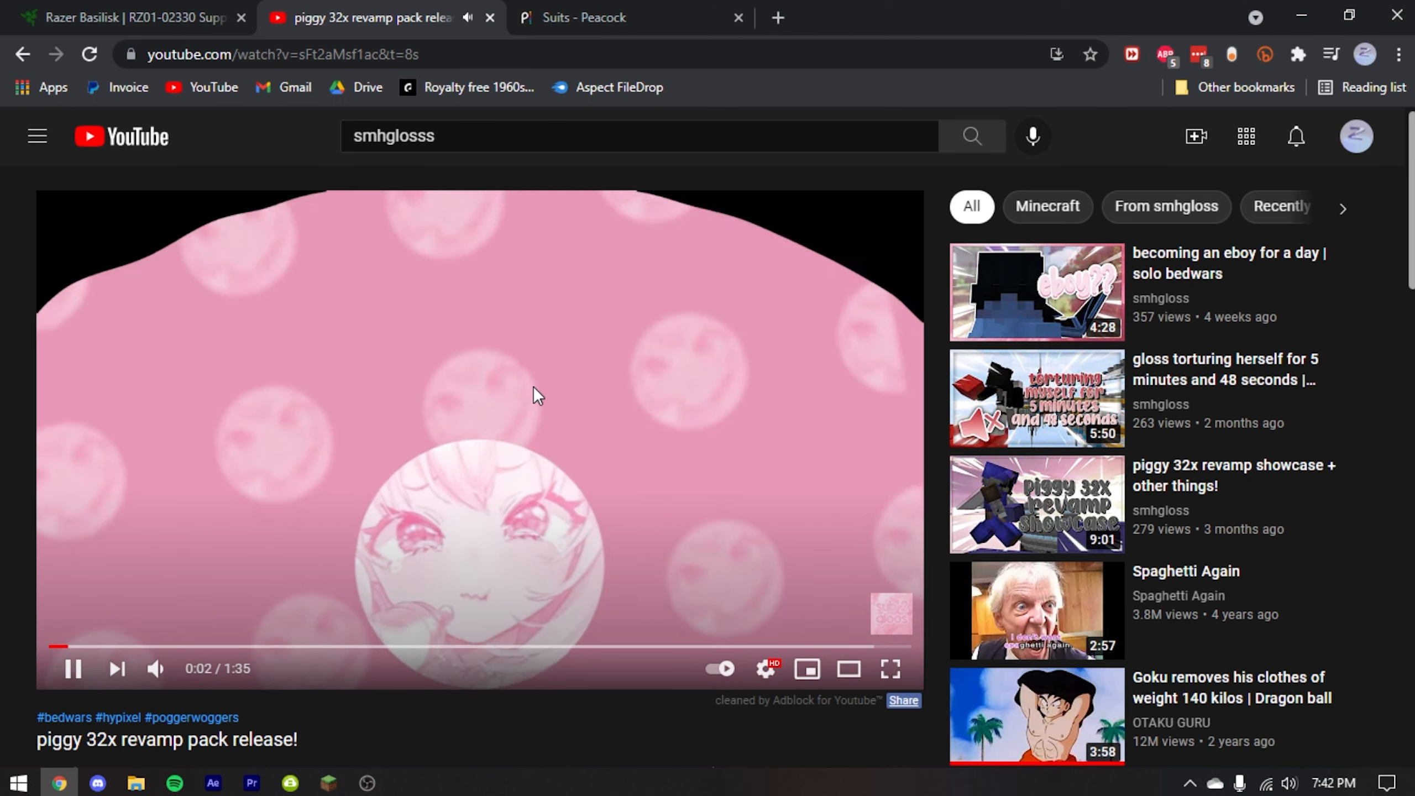
click(167, 278)
click(468, 450)
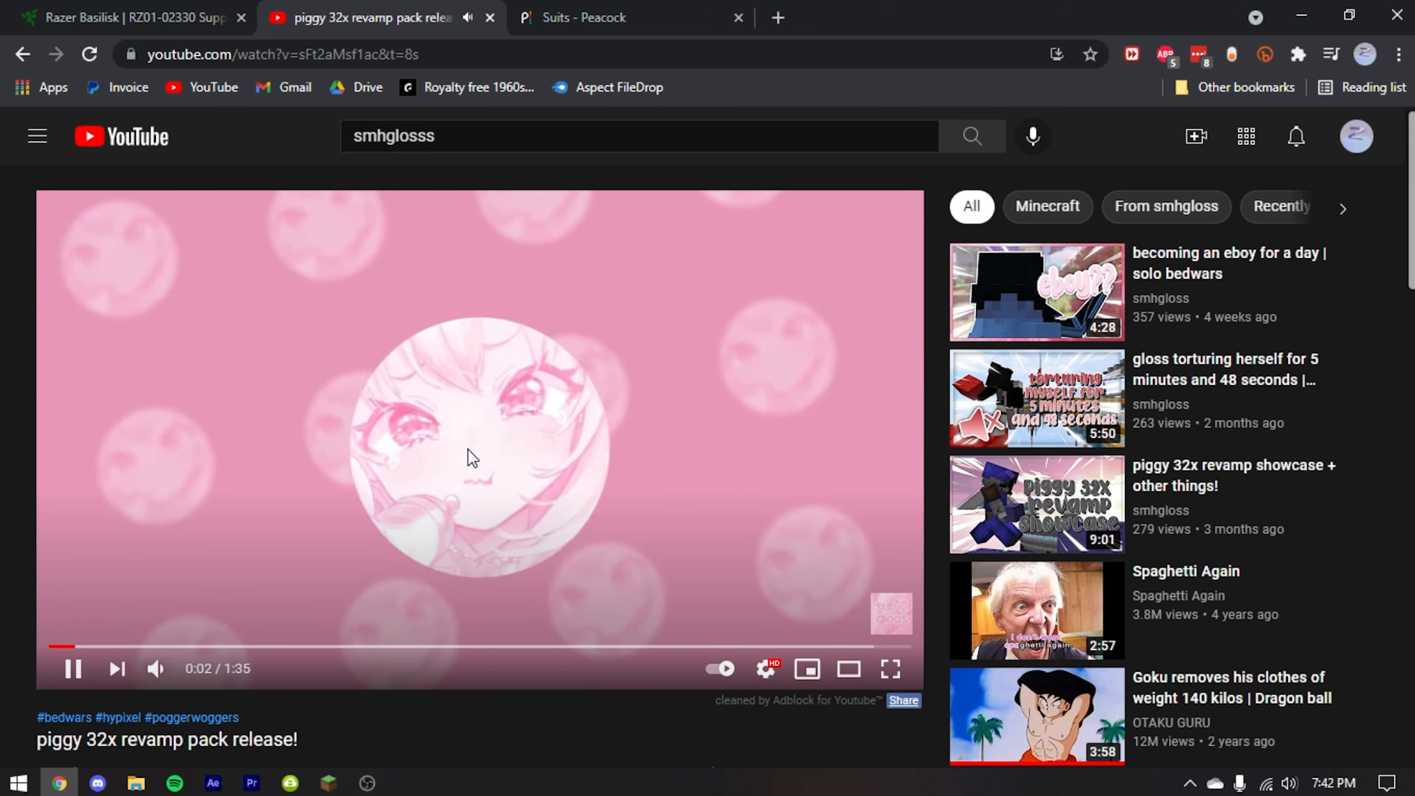
click(617, 465)
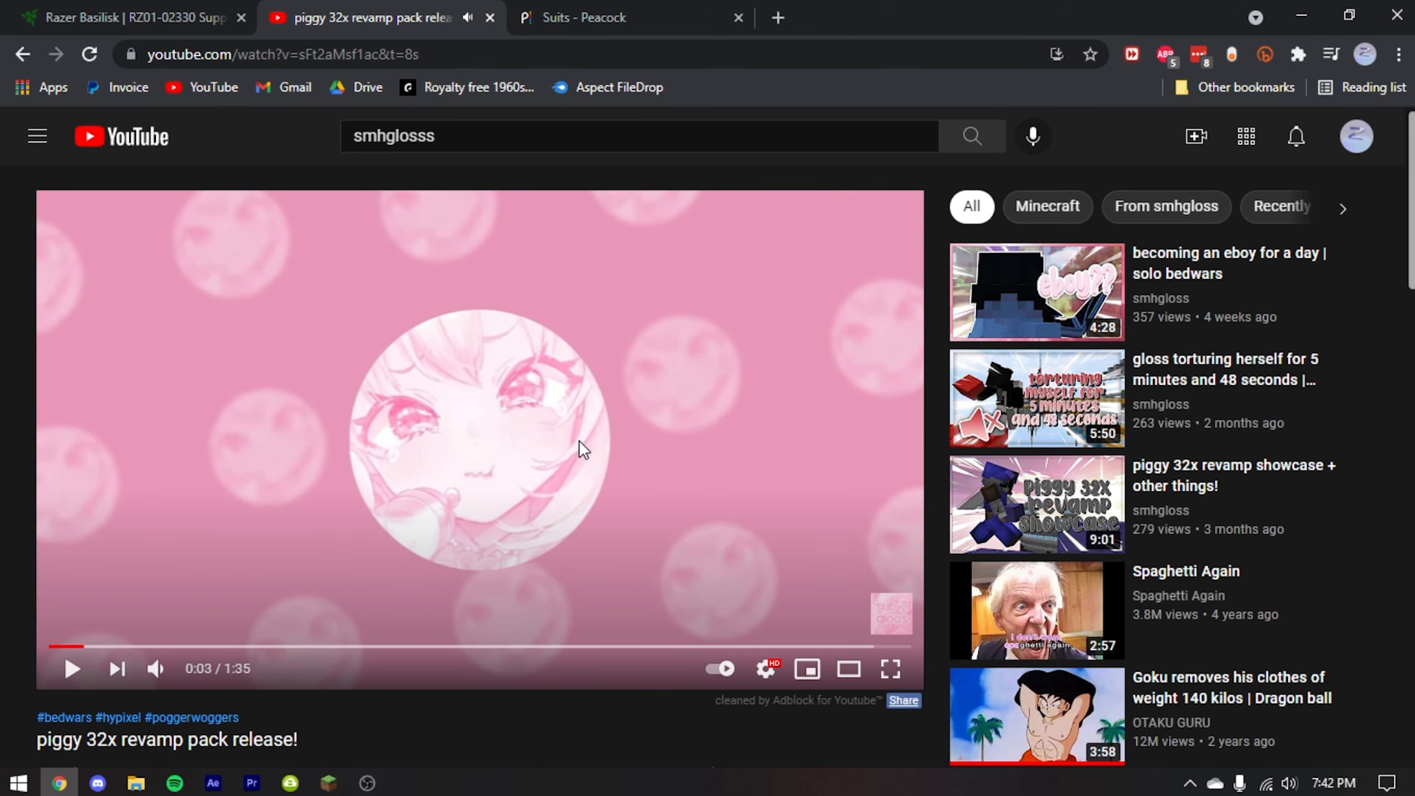
click(710, 456)
click(400, 632)
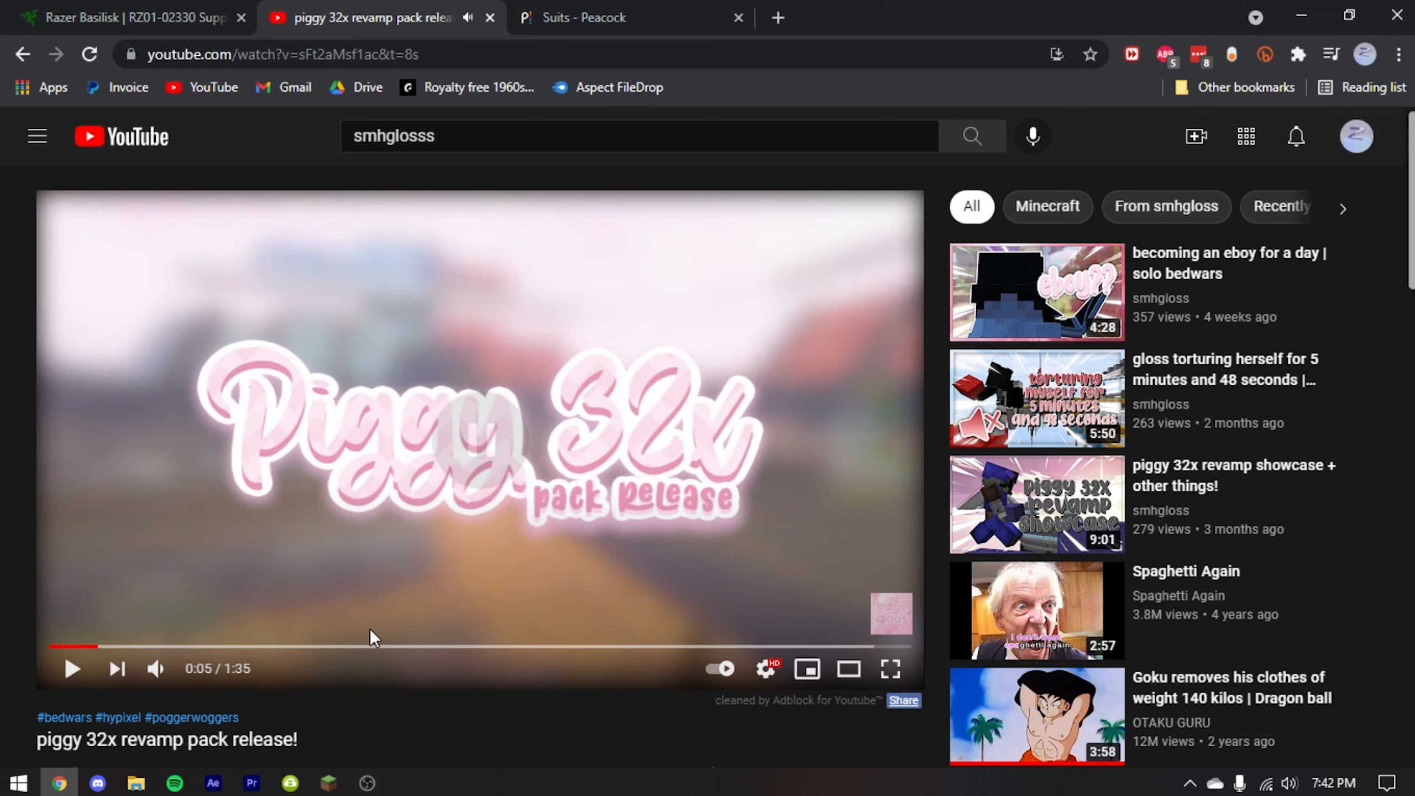
click(84, 647)
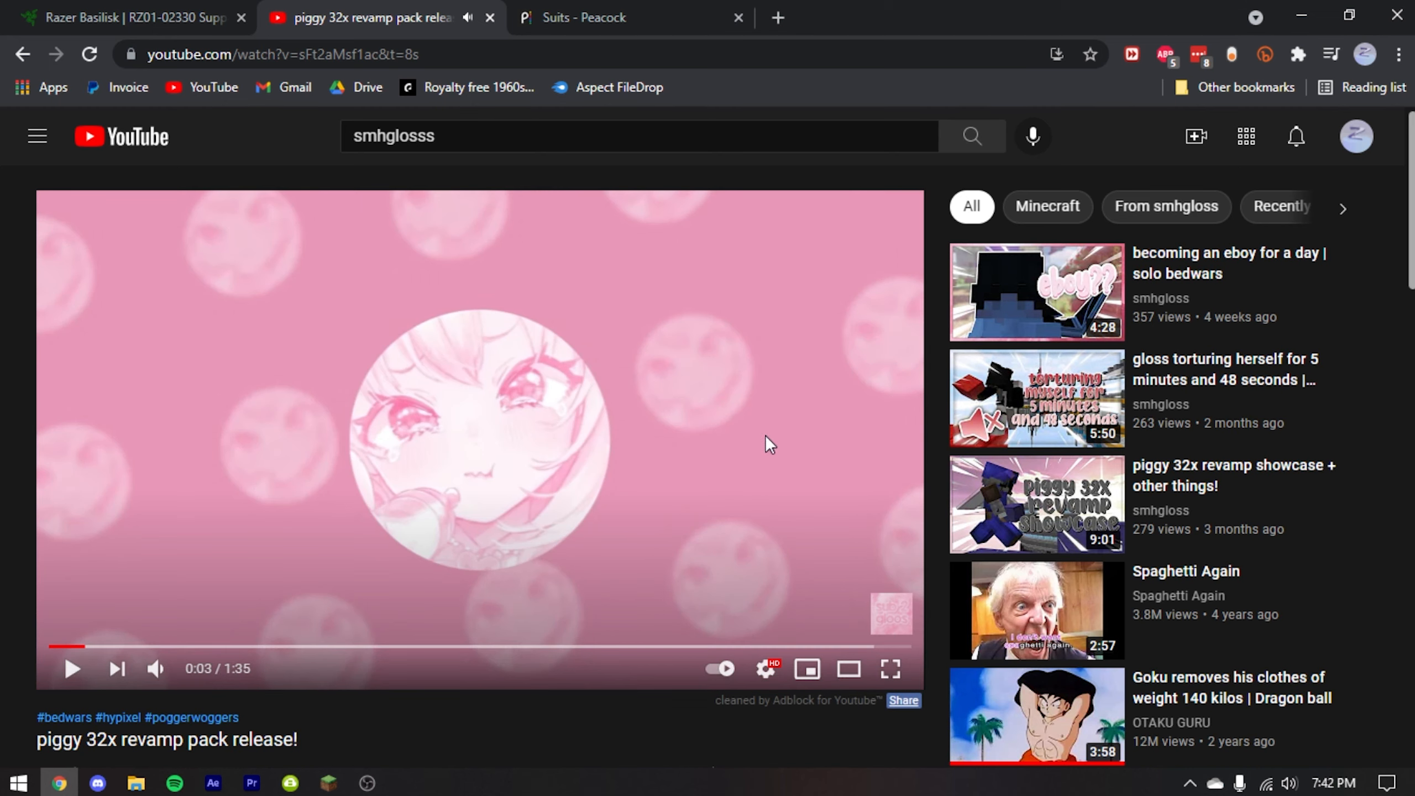
- Return to After Effects and add a Rotation keyframe to the Headshot 06.png layer at 0:00:00:00
click(213, 783)
click(312, 578)
click(341, 650)
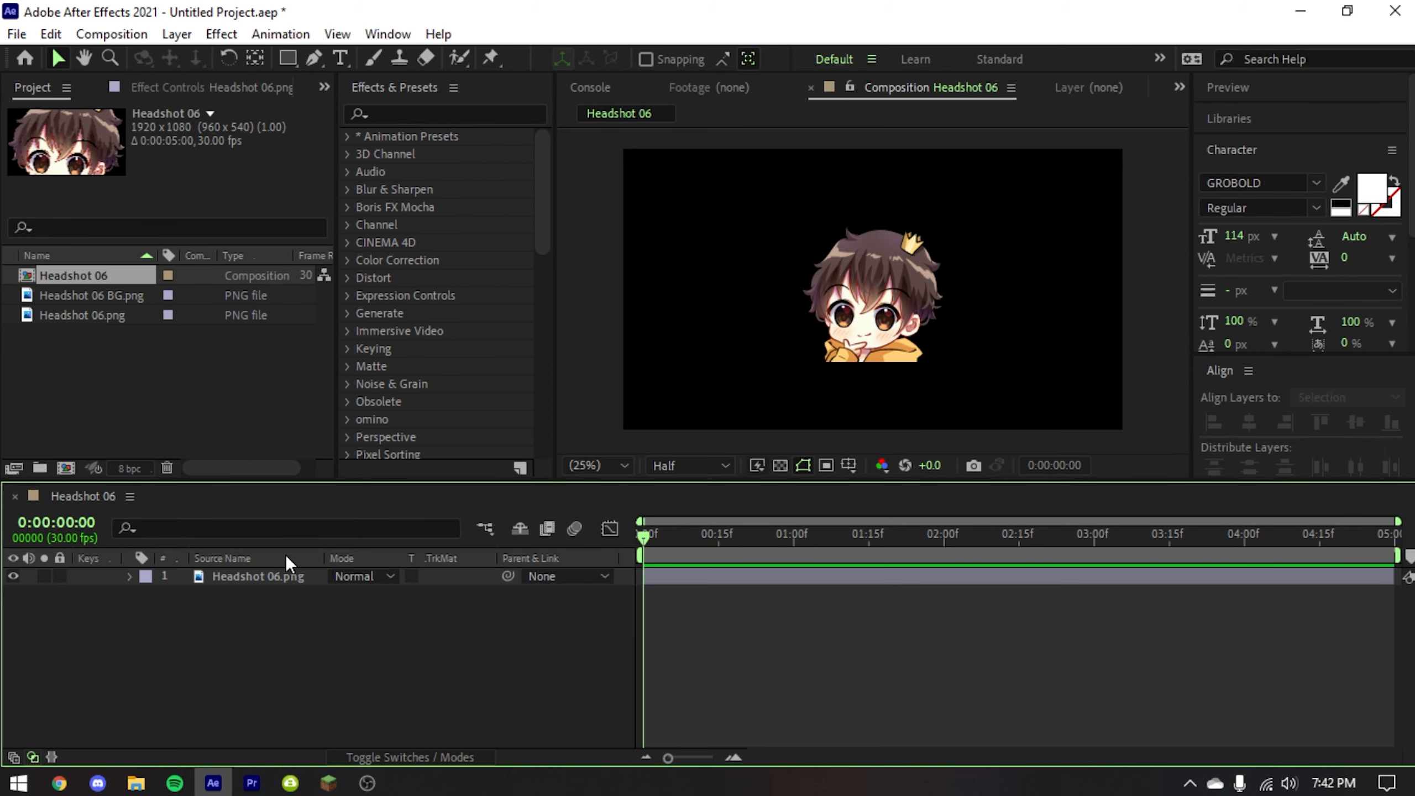
click(254, 577)
click(509, 594)
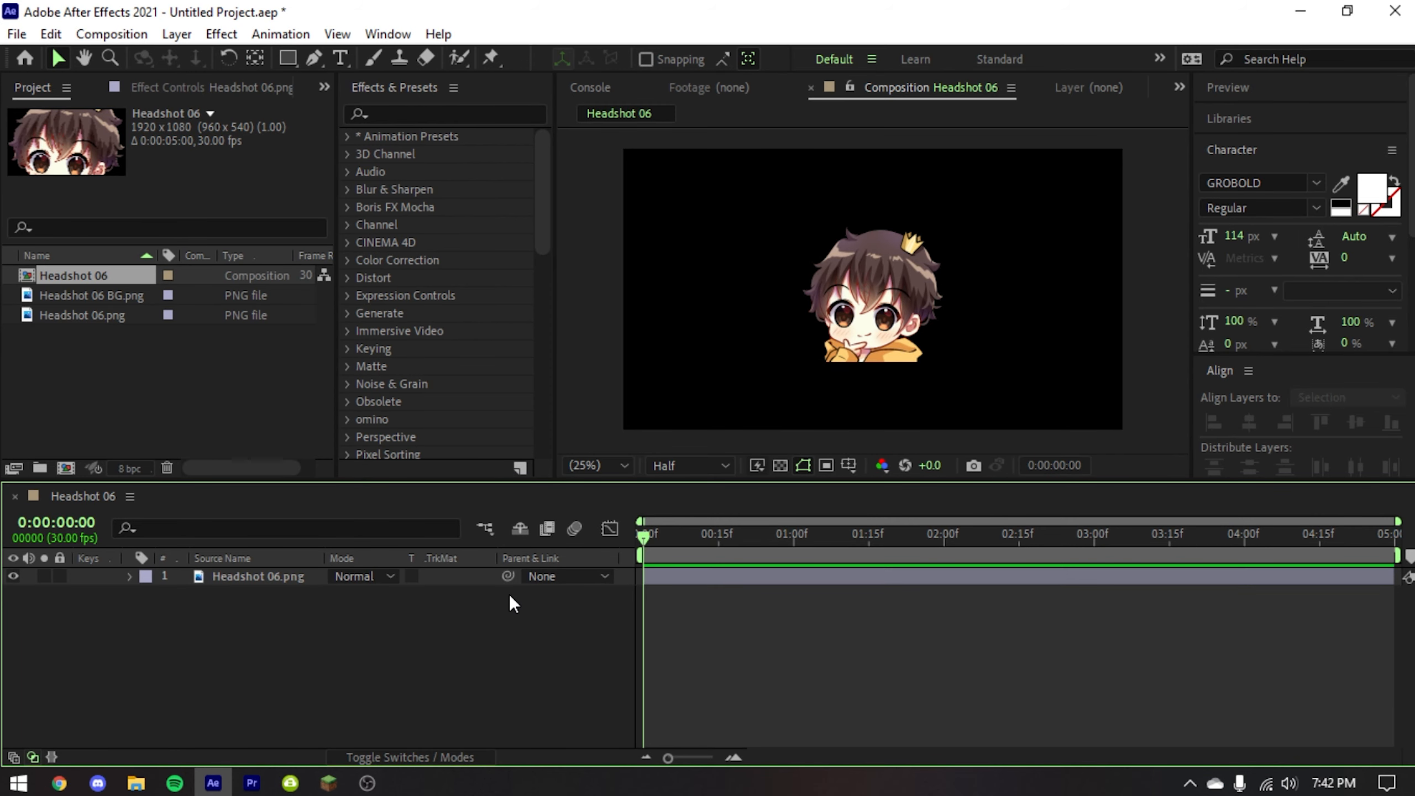
click(240, 576)
key(r)
click(519, 687)
drag(659, 534, 608, 534)
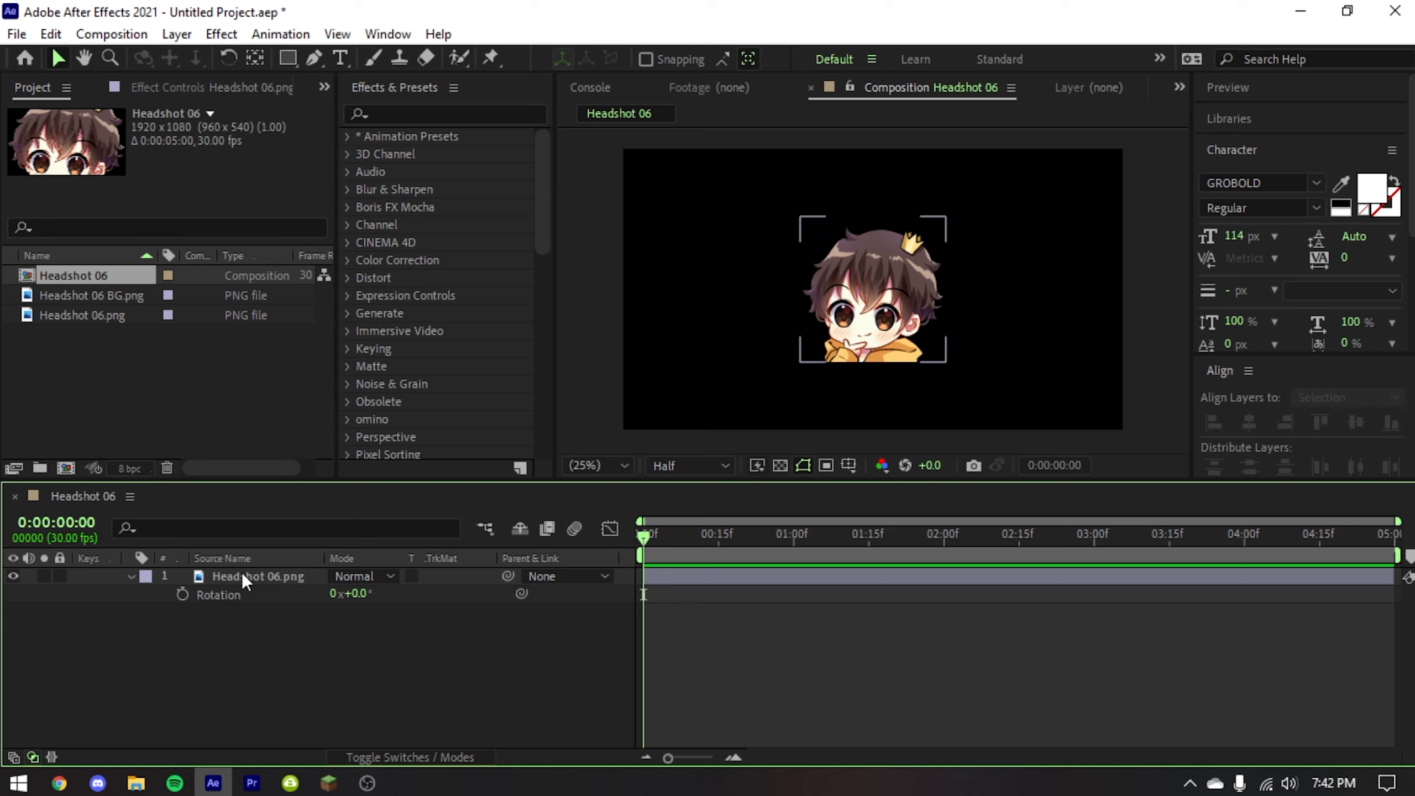
click(184, 595)
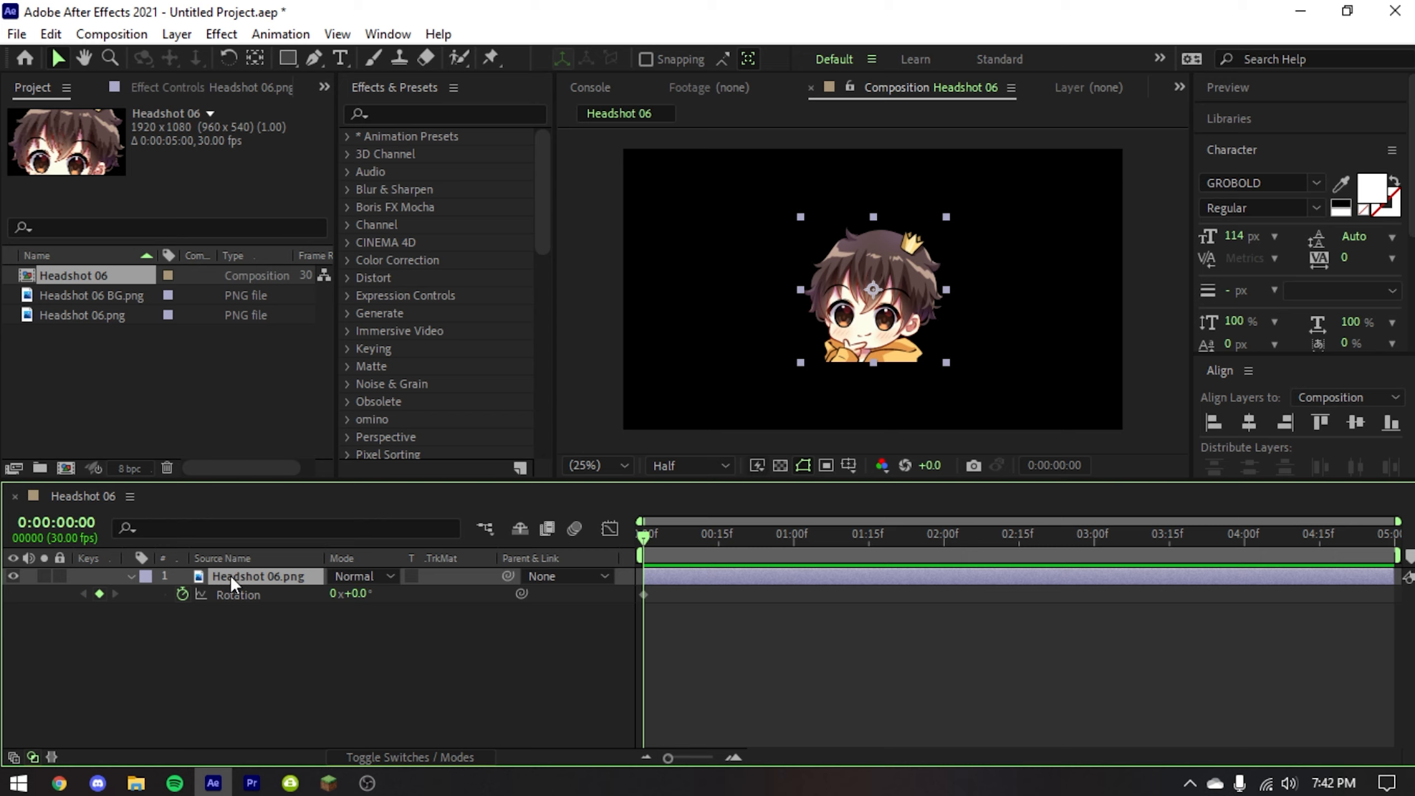
- Add a Position keyframe to the Headshot 06.png layer at 0:00:00:00
key(u)
key(u)
key(p)
click(183, 594)
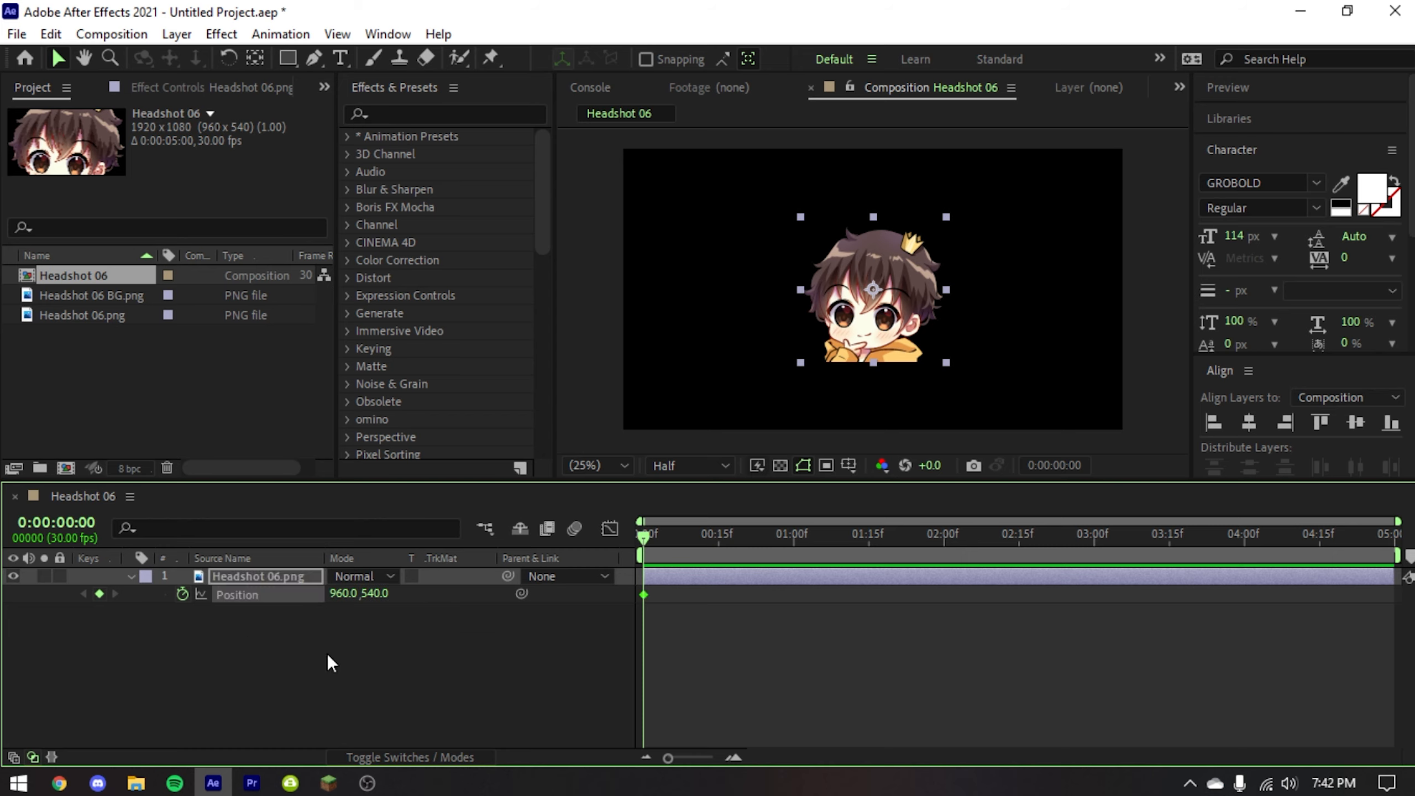
click(447, 699)
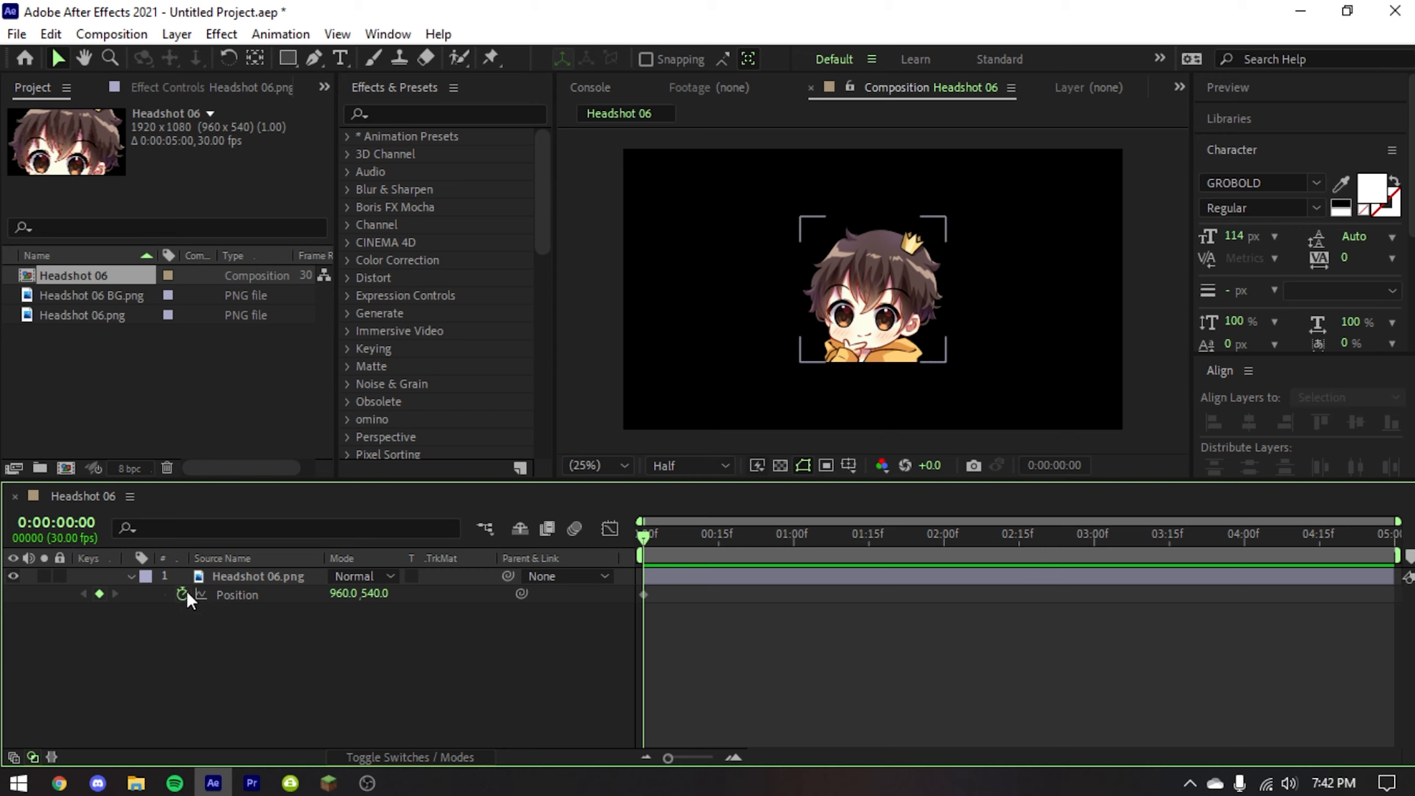
- Display all keyframed properties of the Headshot 06.png layer together in the timeline
click(230, 575)
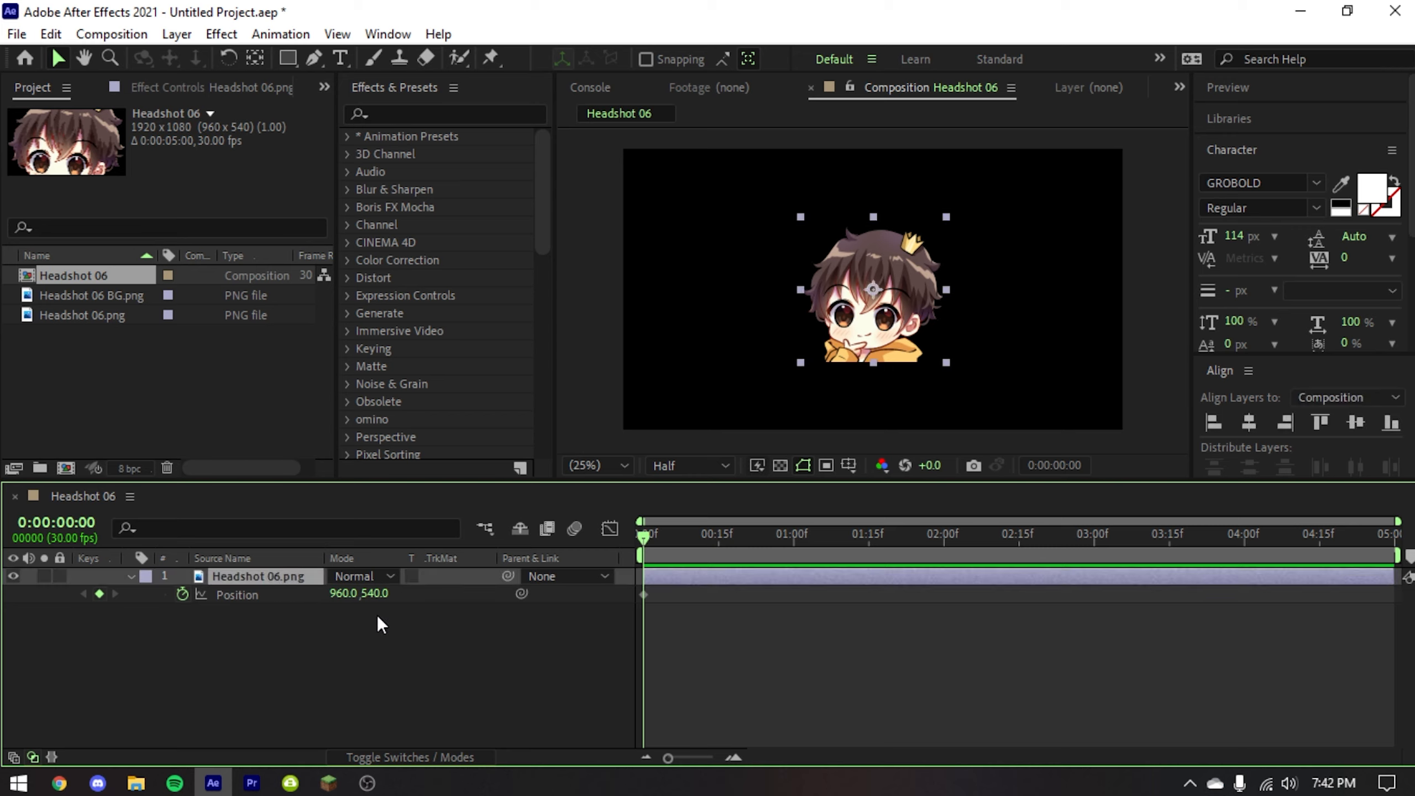
key(p)
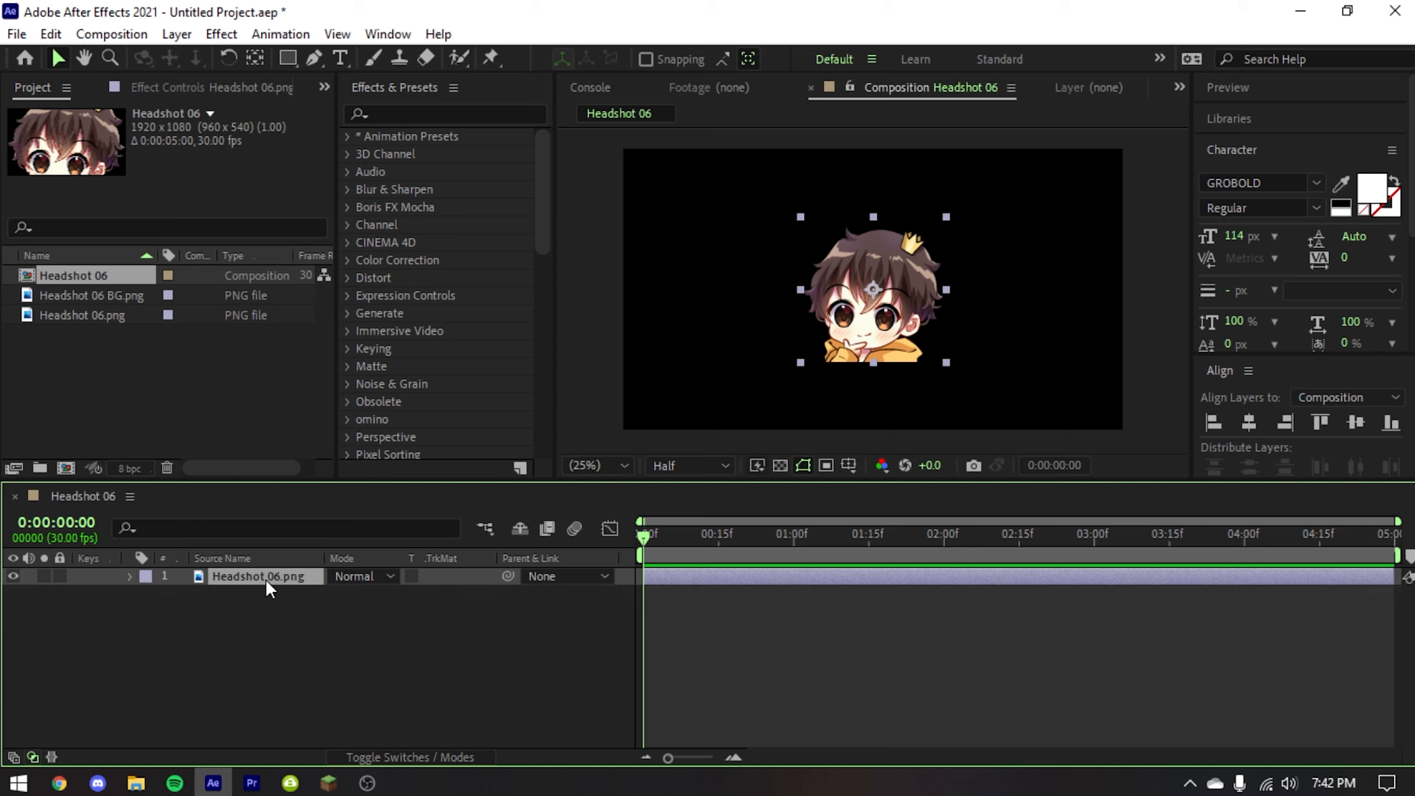
key(u)
drag(726, 636, 585, 571)
click(548, 640)
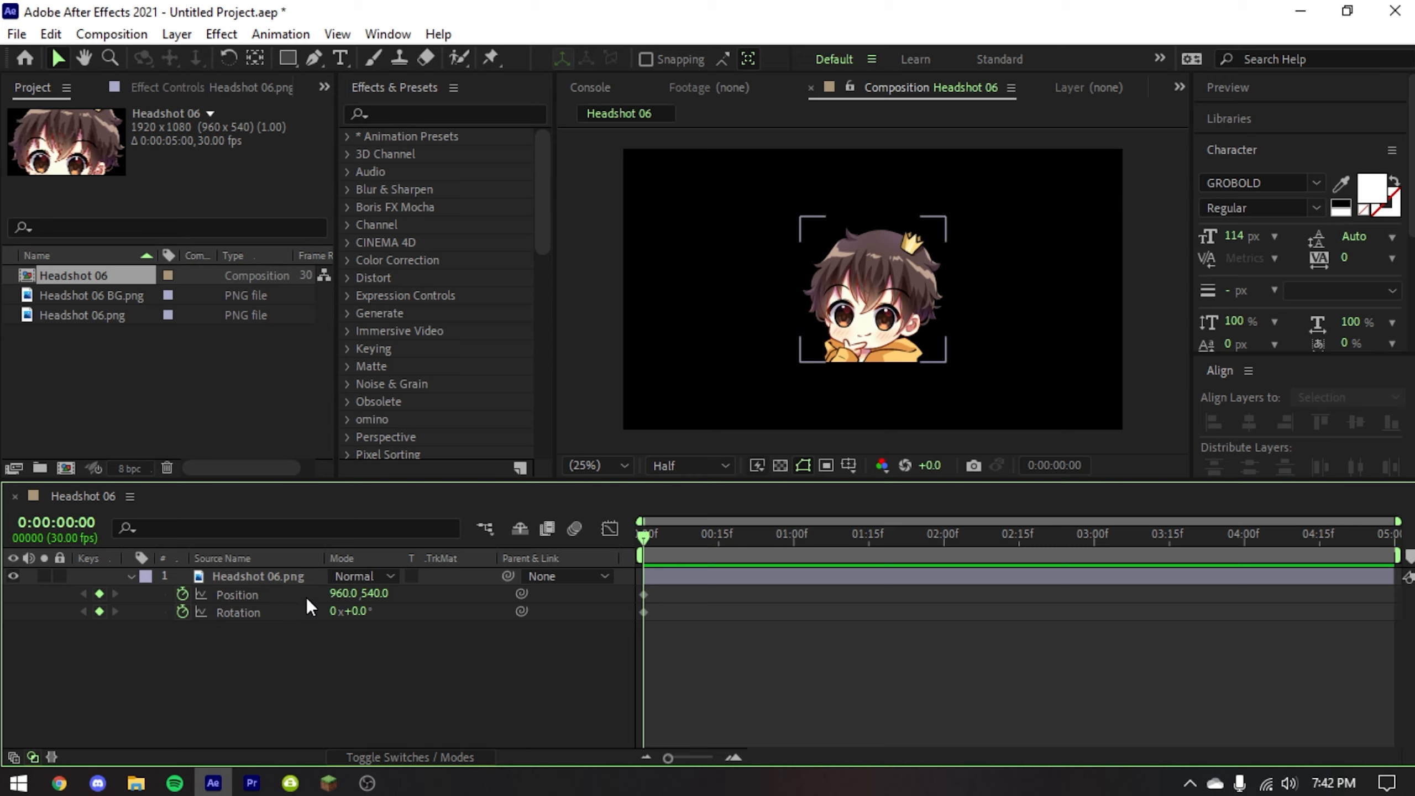
click(295, 578)
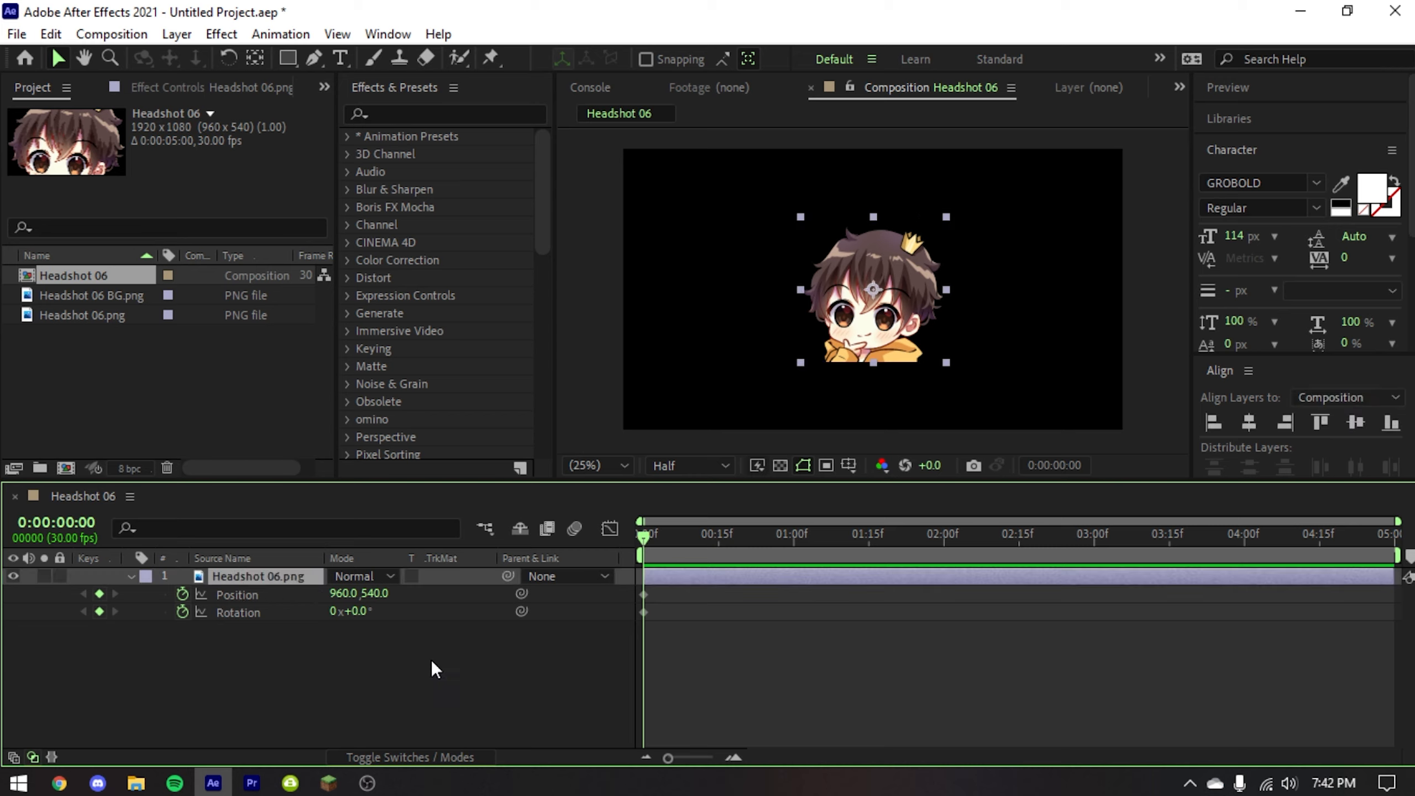
drag(692, 647, 585, 584)
click(493, 674)
drag(672, 645, 596, 589)
click(613, 632)
drag(681, 641, 603, 581)
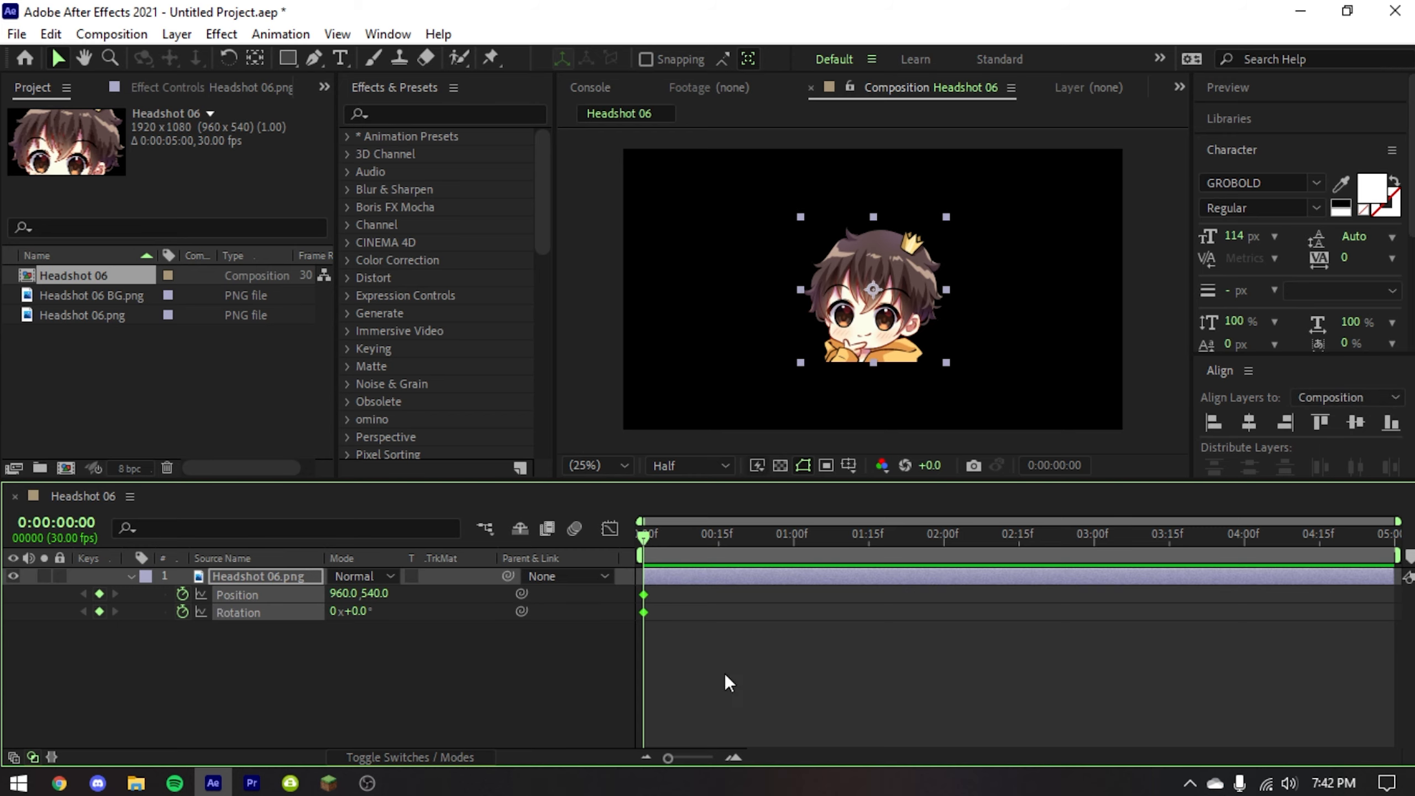
click(724, 673)
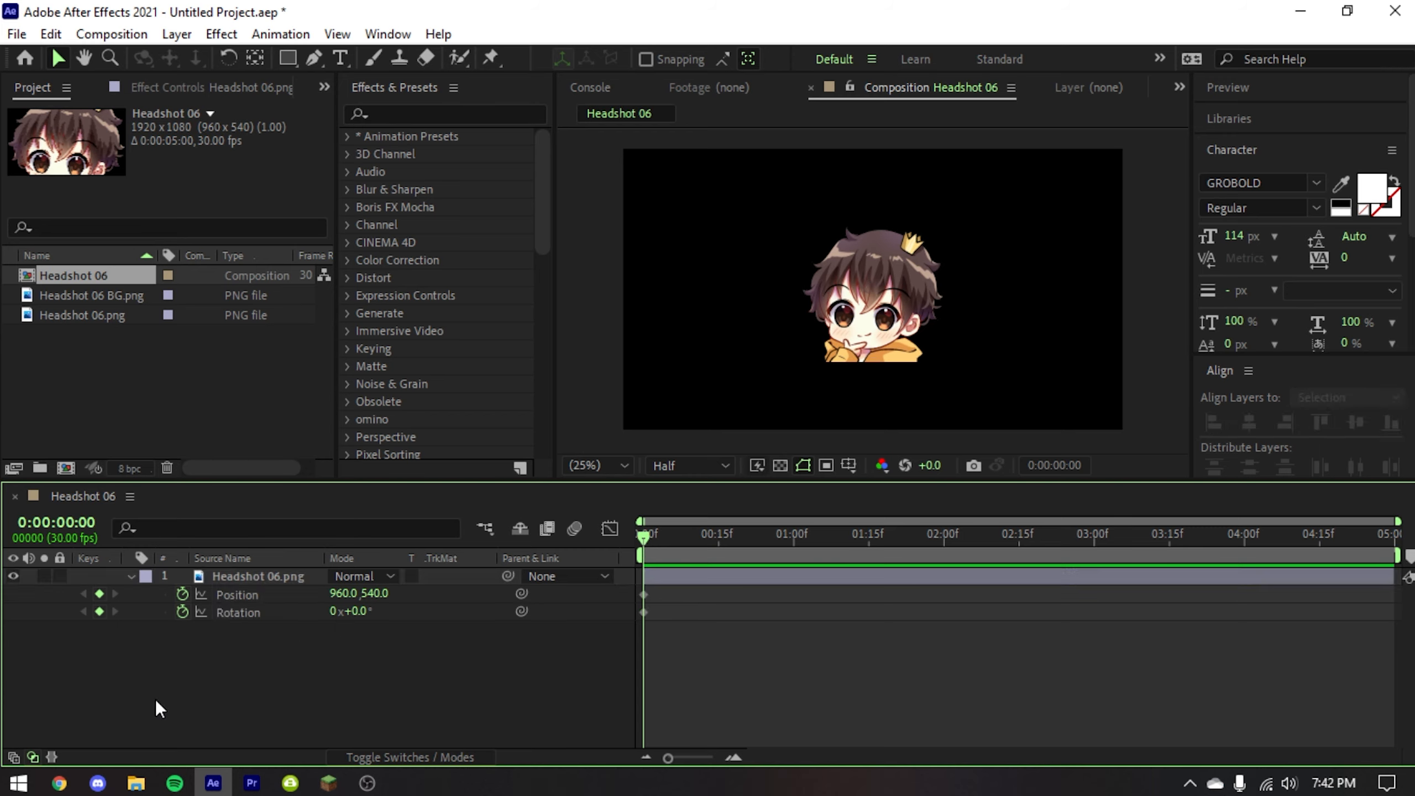
- Add Position and Rotation keyframes to the Headshot 06.png layer at 0:00:01:00
click(794, 541)
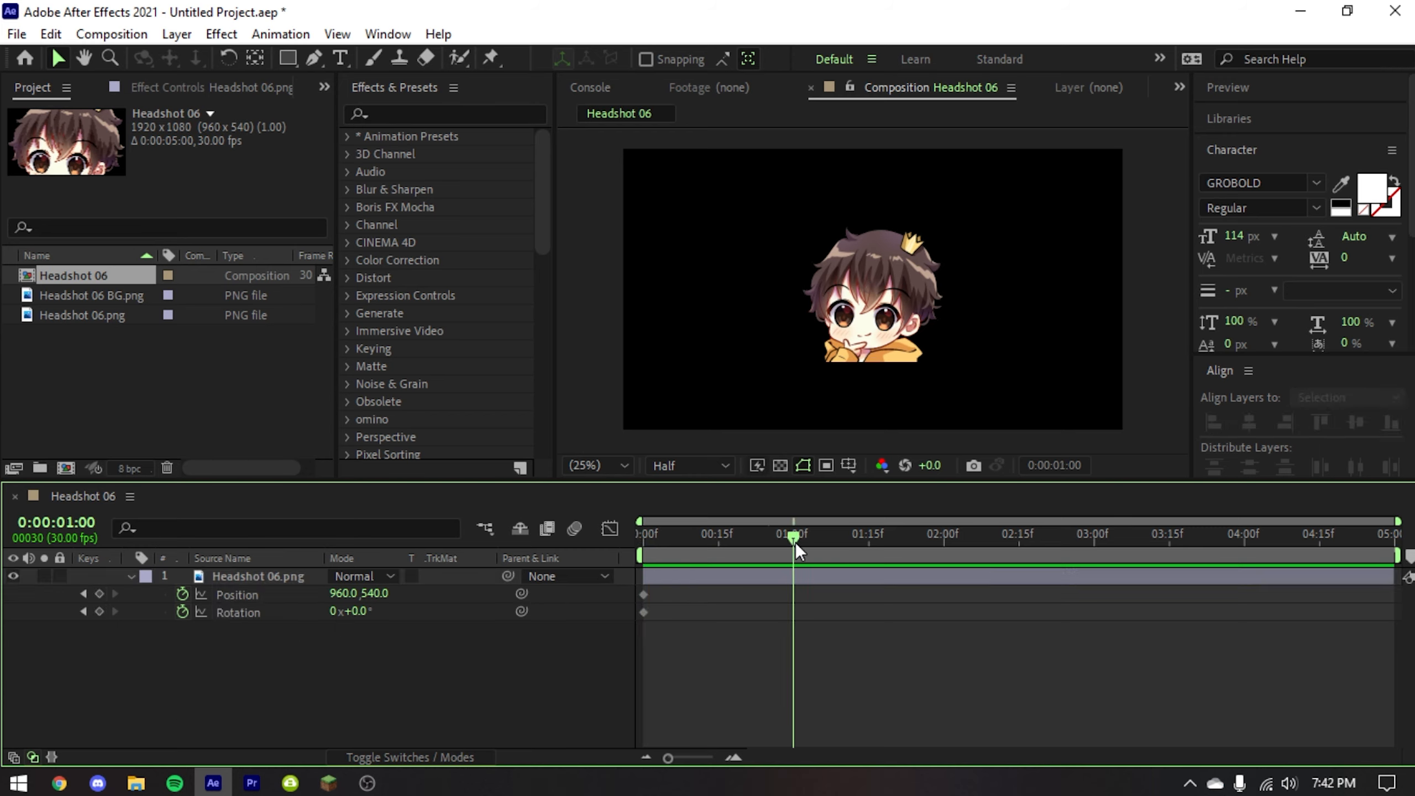
click(97, 612)
click(99, 594)
click(127, 636)
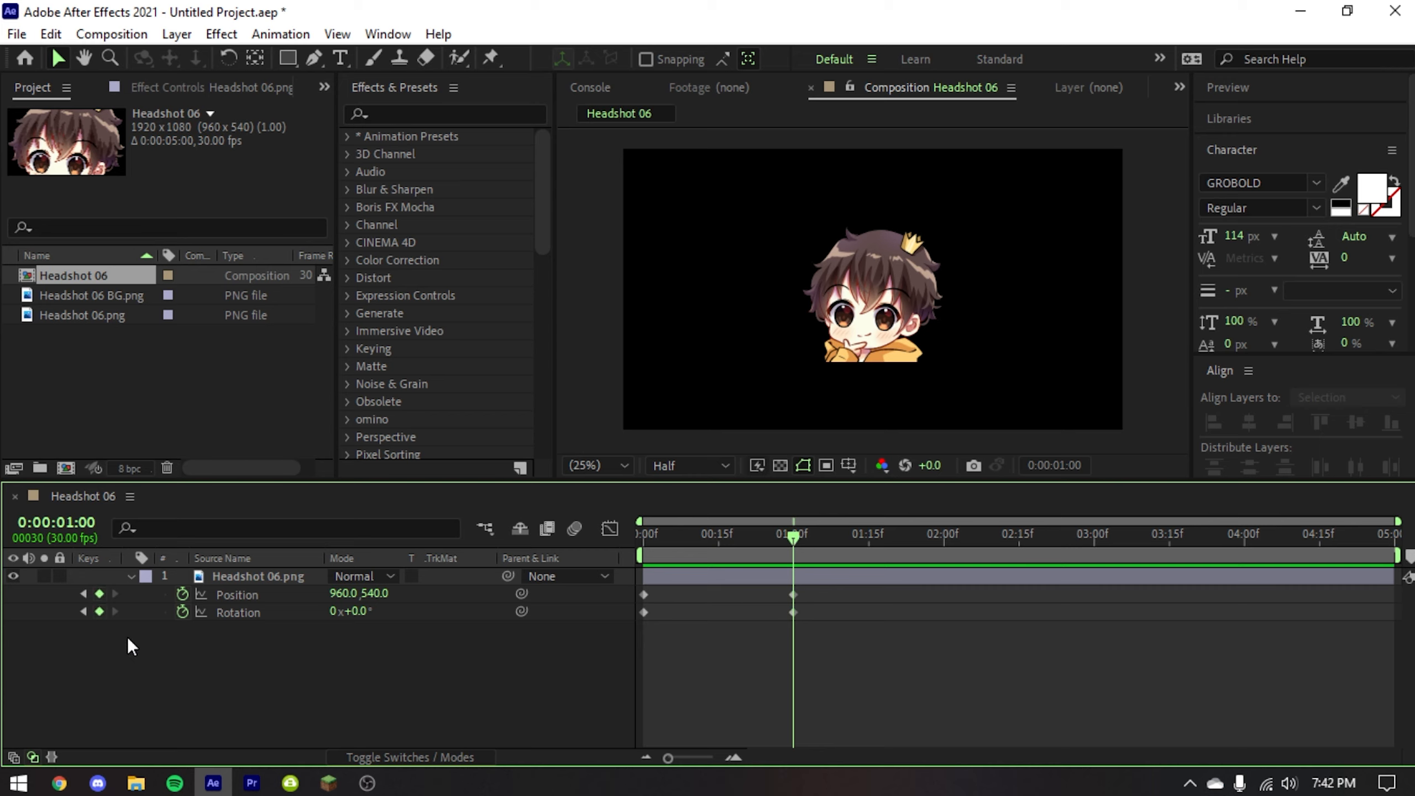
- Set the layer's Position at 0:00:00:00 to 960, 1381 so the headshot starts below the frame
click(84, 594)
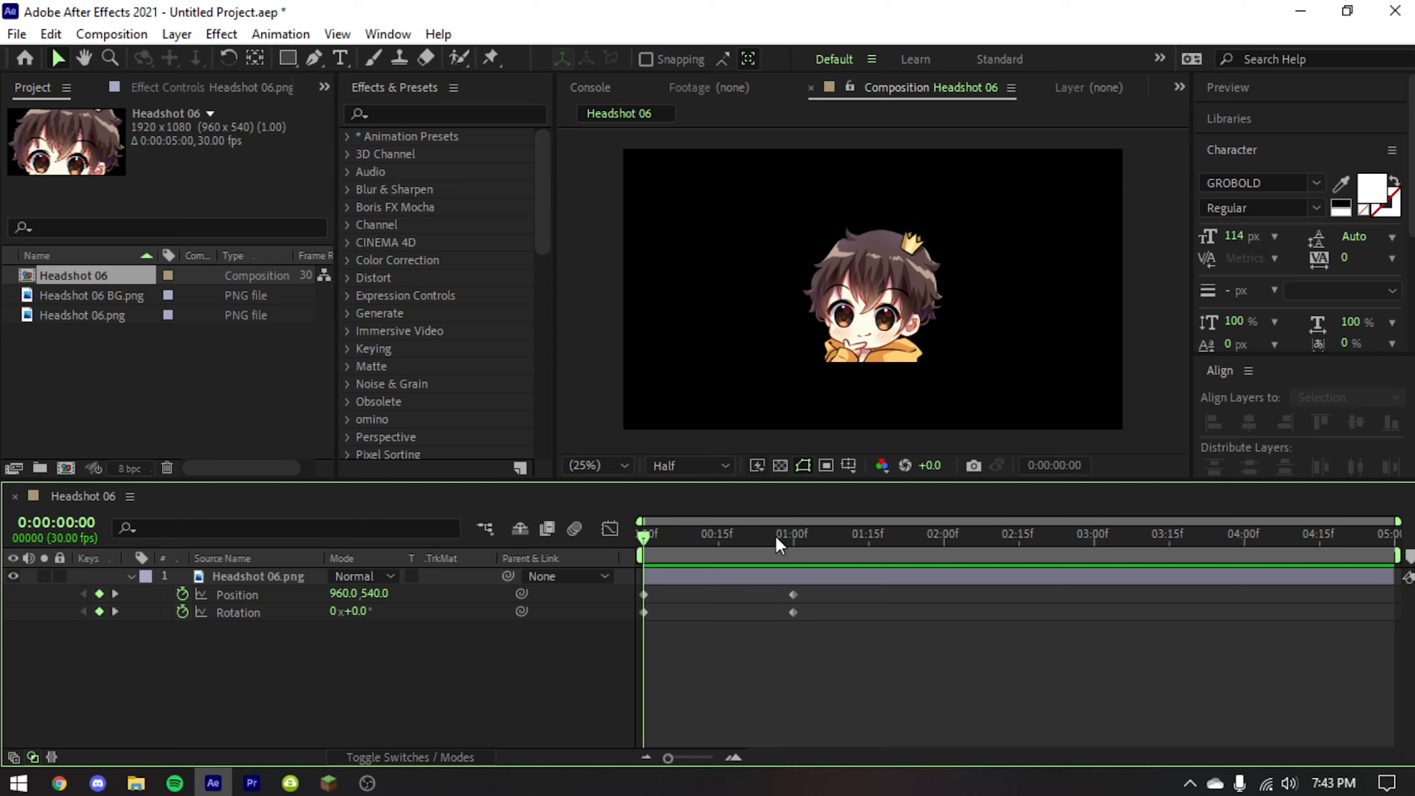
key(k)
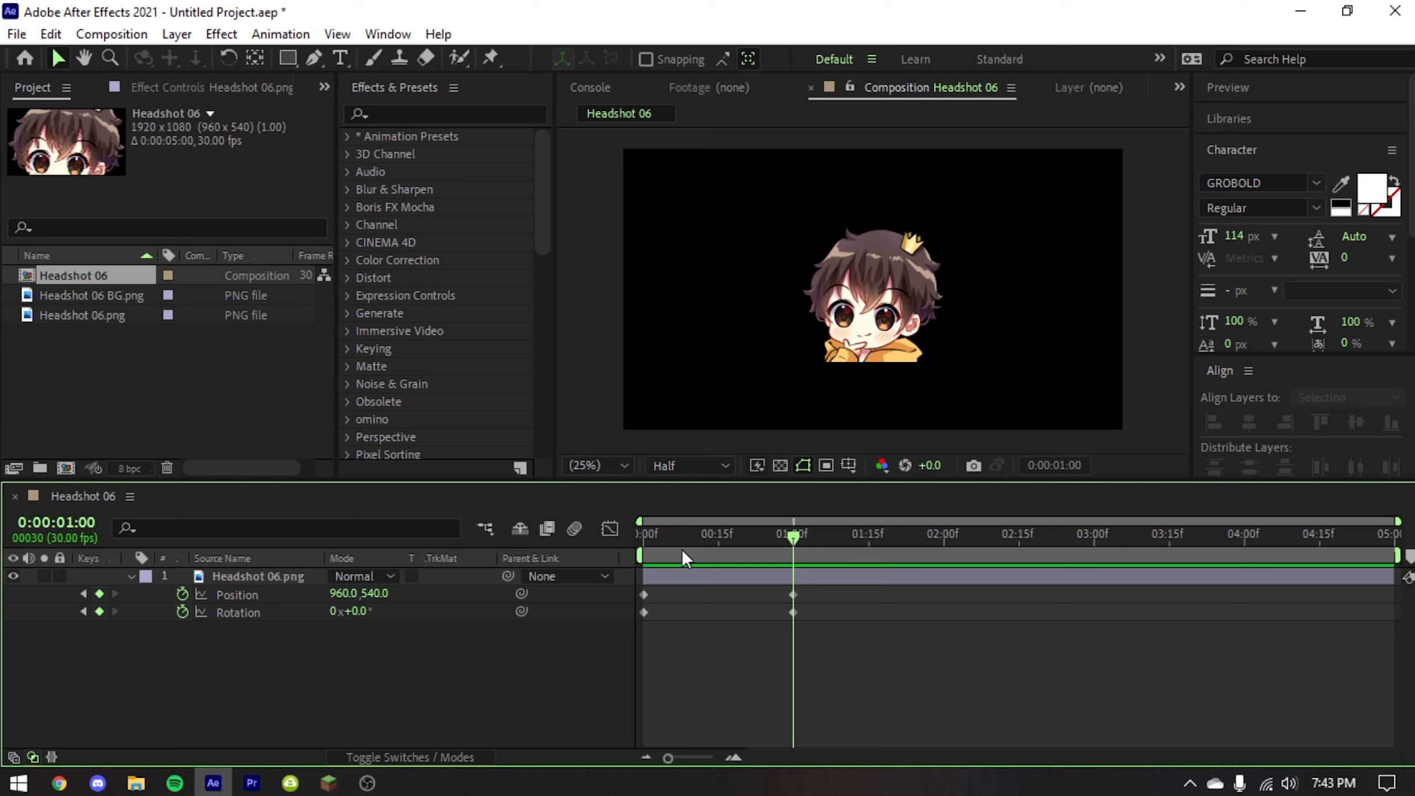
key(j)
drag(382, 595, 1179, 648)
click(904, 706)
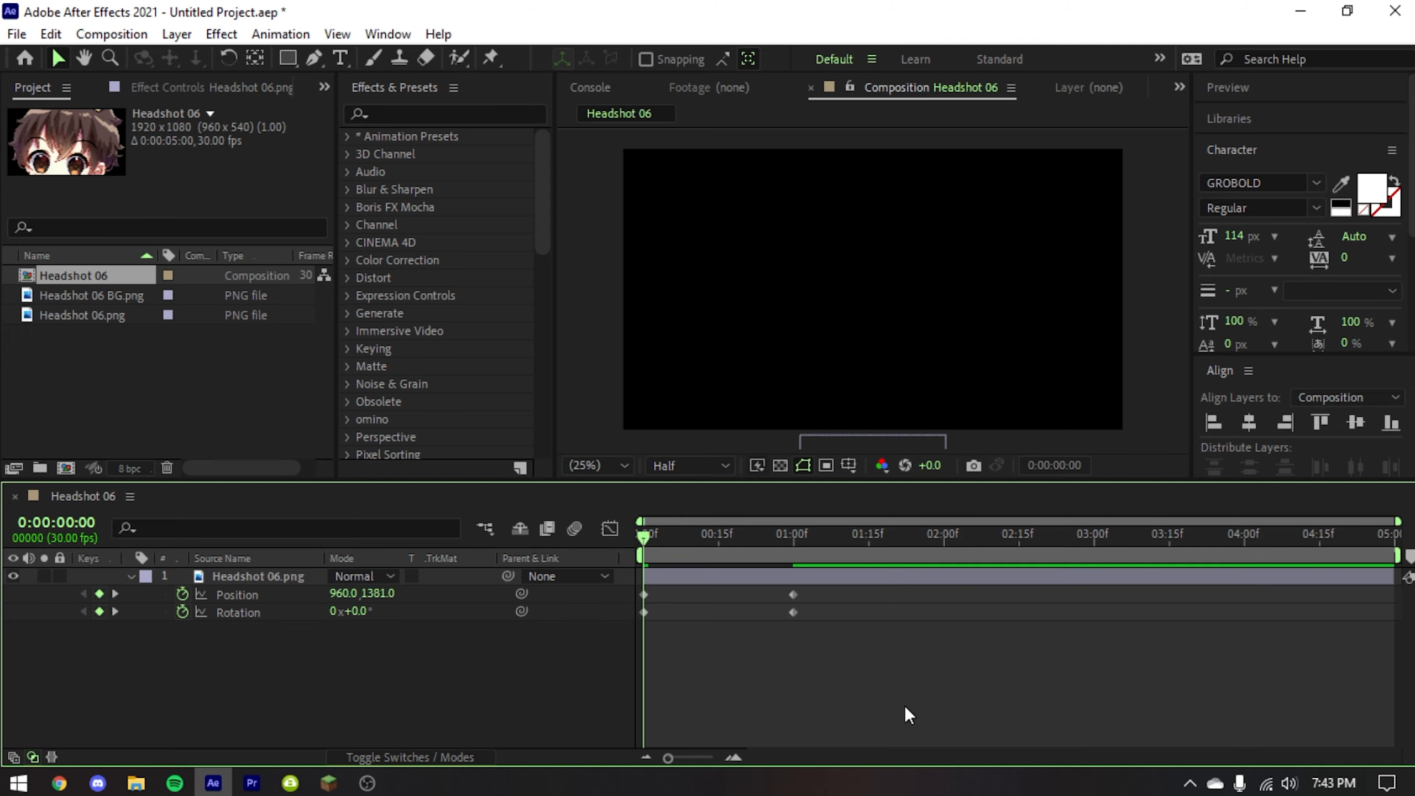
- Switch to YouTube in Chrome and replay the piggy 32x intro to examine how the headshot rises and rotates
click(60, 784)
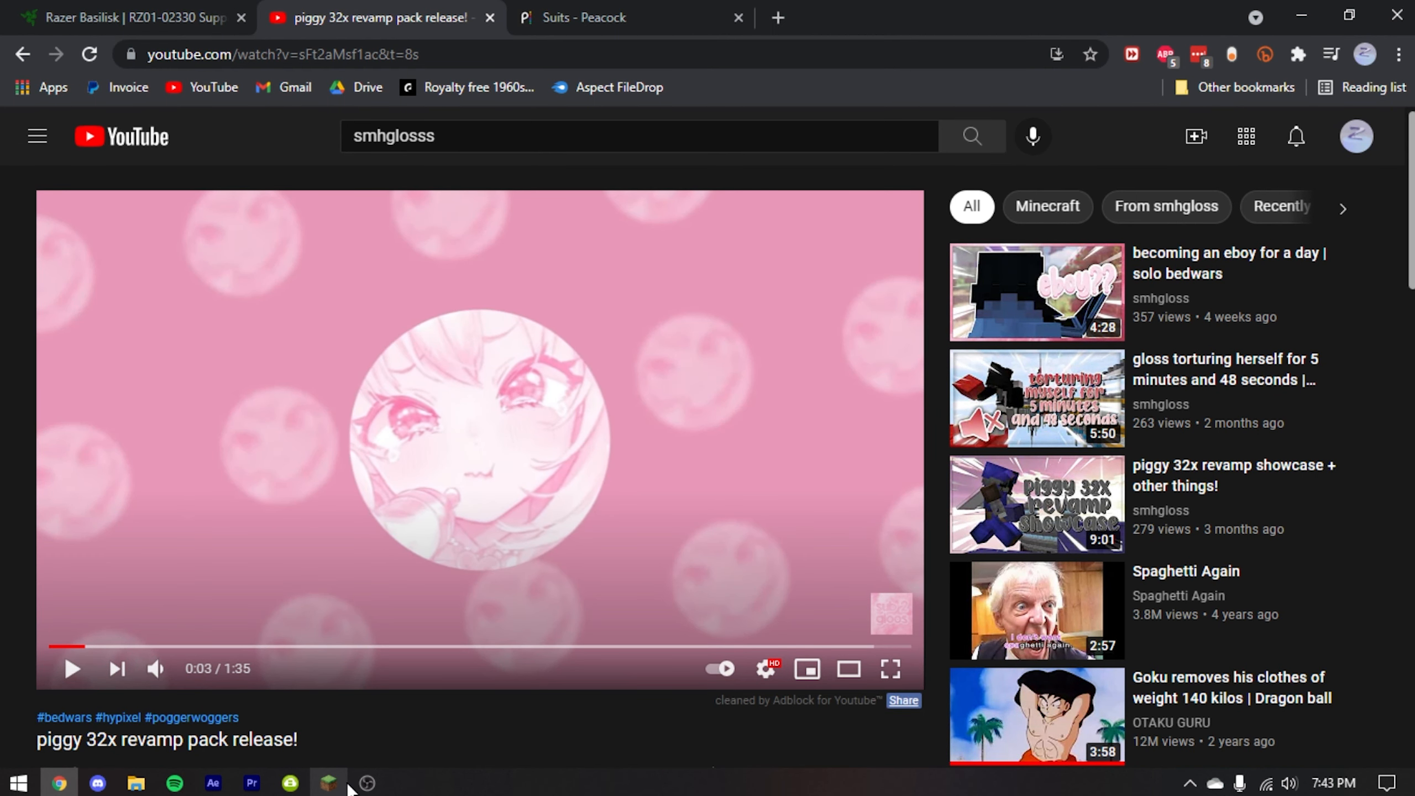
key(space)
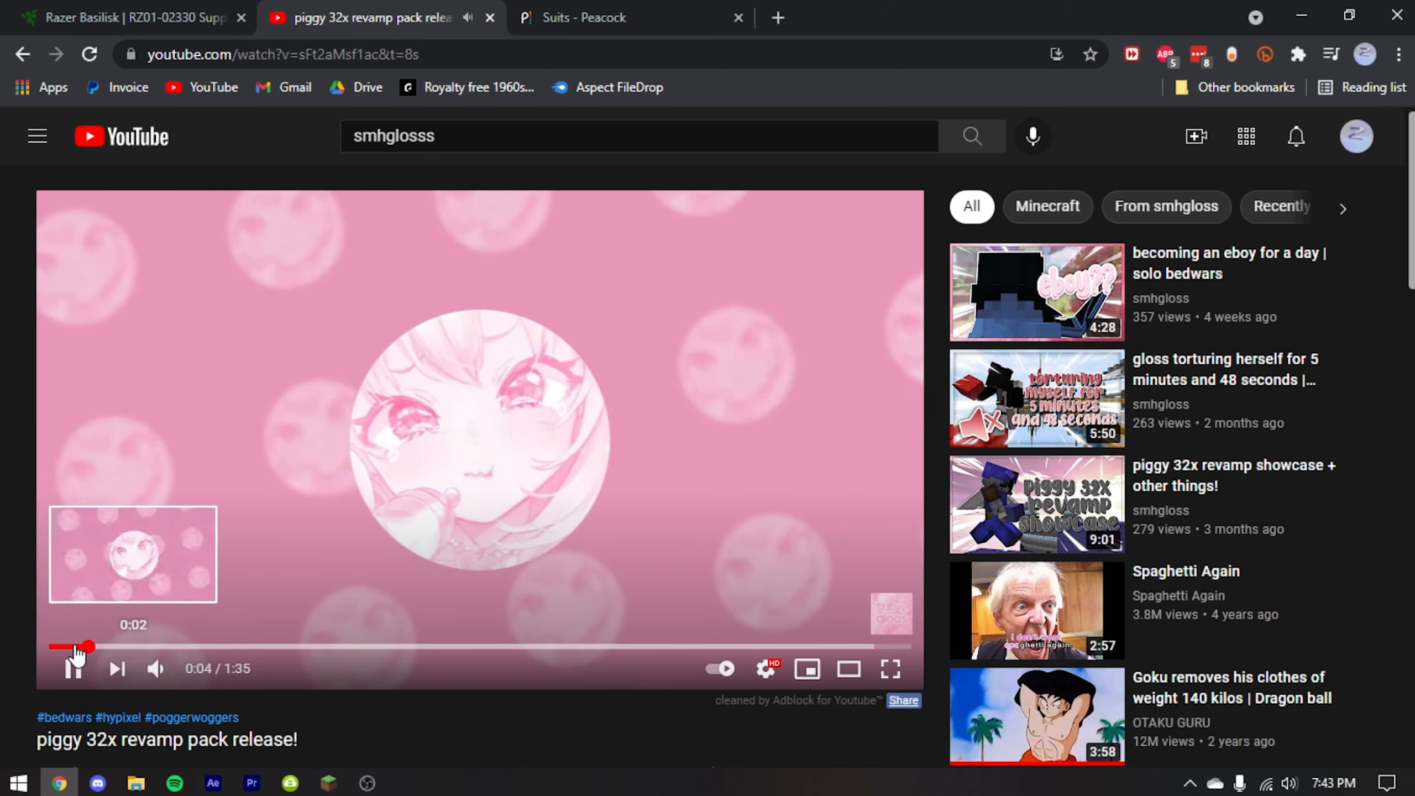
click(57, 646)
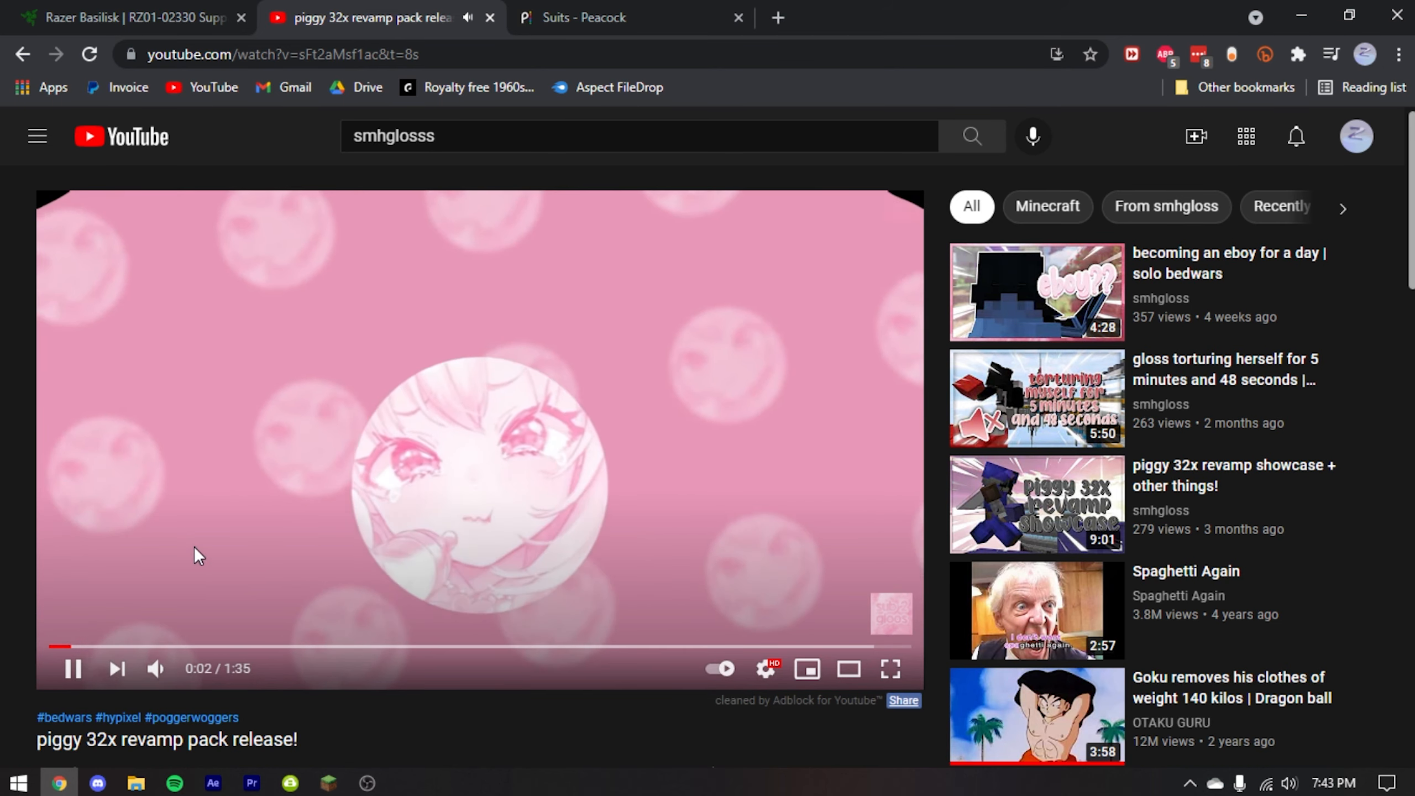
click(194, 547)
scroll(233, 589, down, 3)
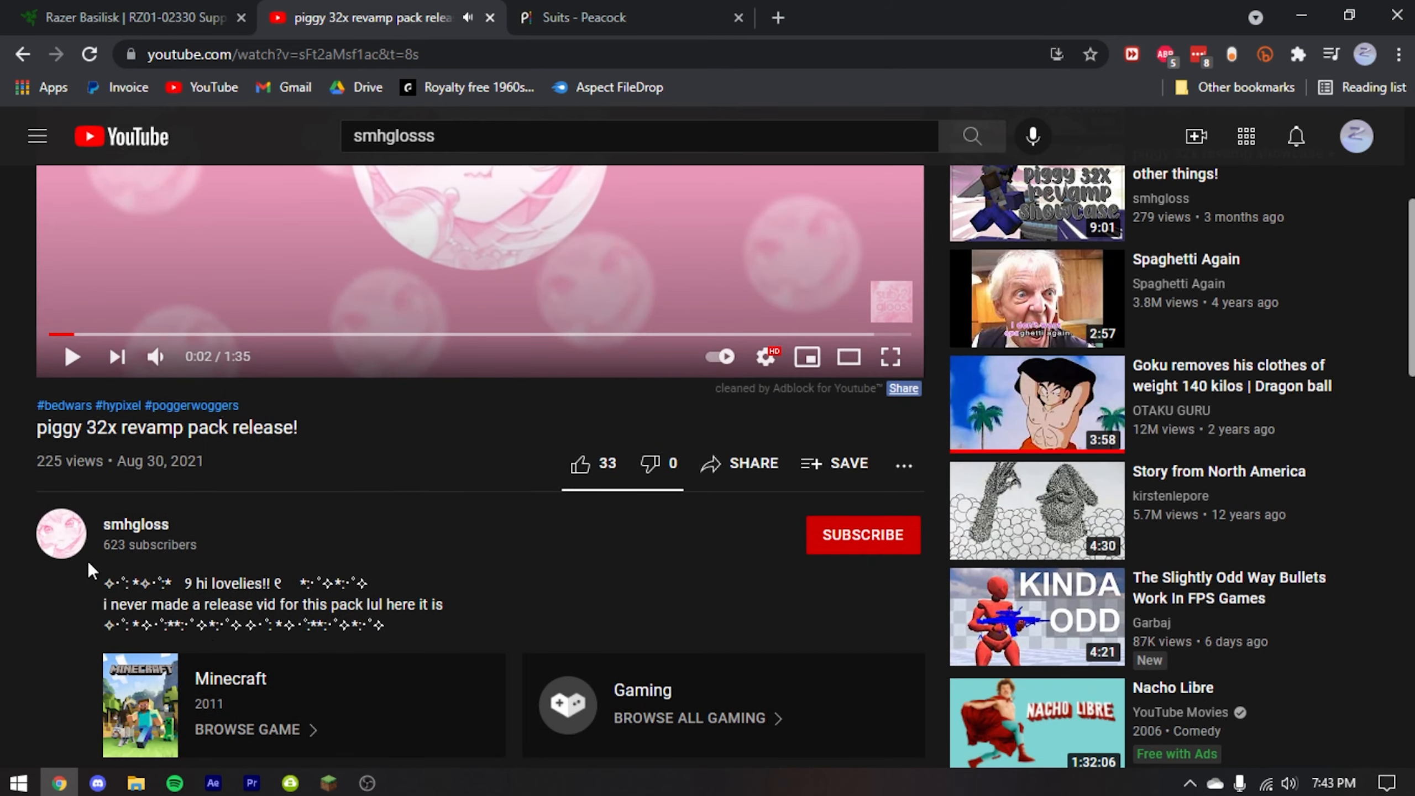
scroll(69, 560, up, 3)
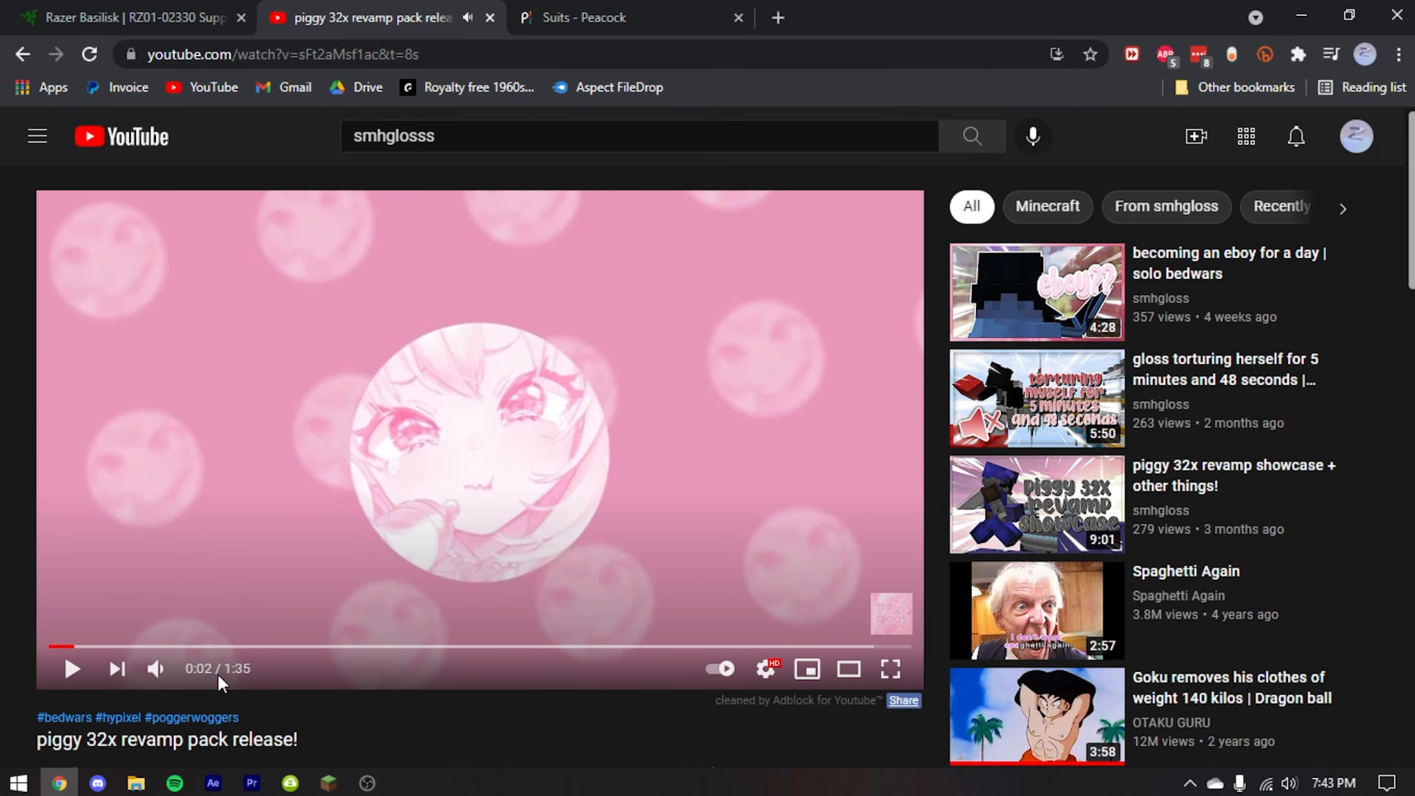
- Return to After Effects, set the layer's Rotation at 0:00:00:00 to 28°, and preview the animation
click(213, 782)
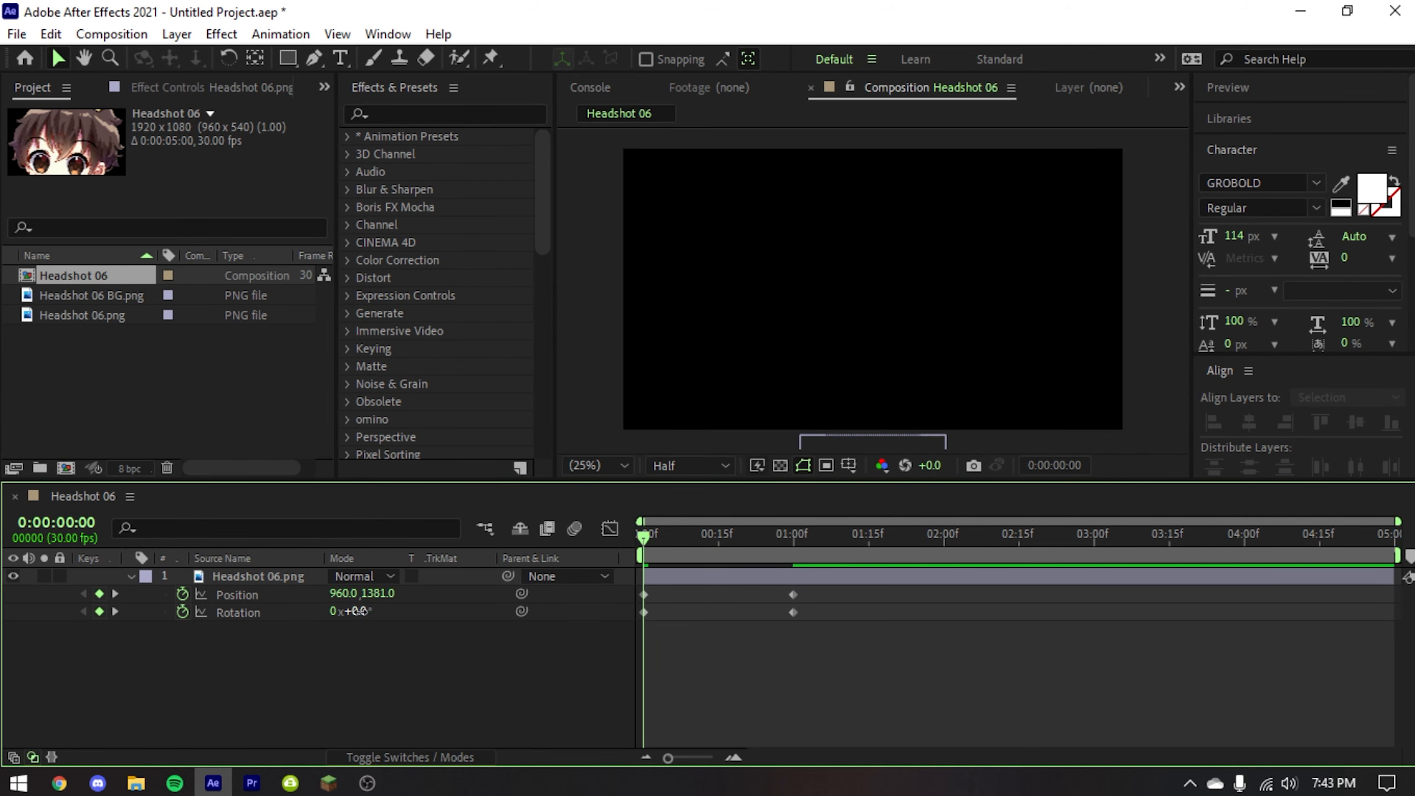
drag(357, 611, 388, 610)
click(686, 599)
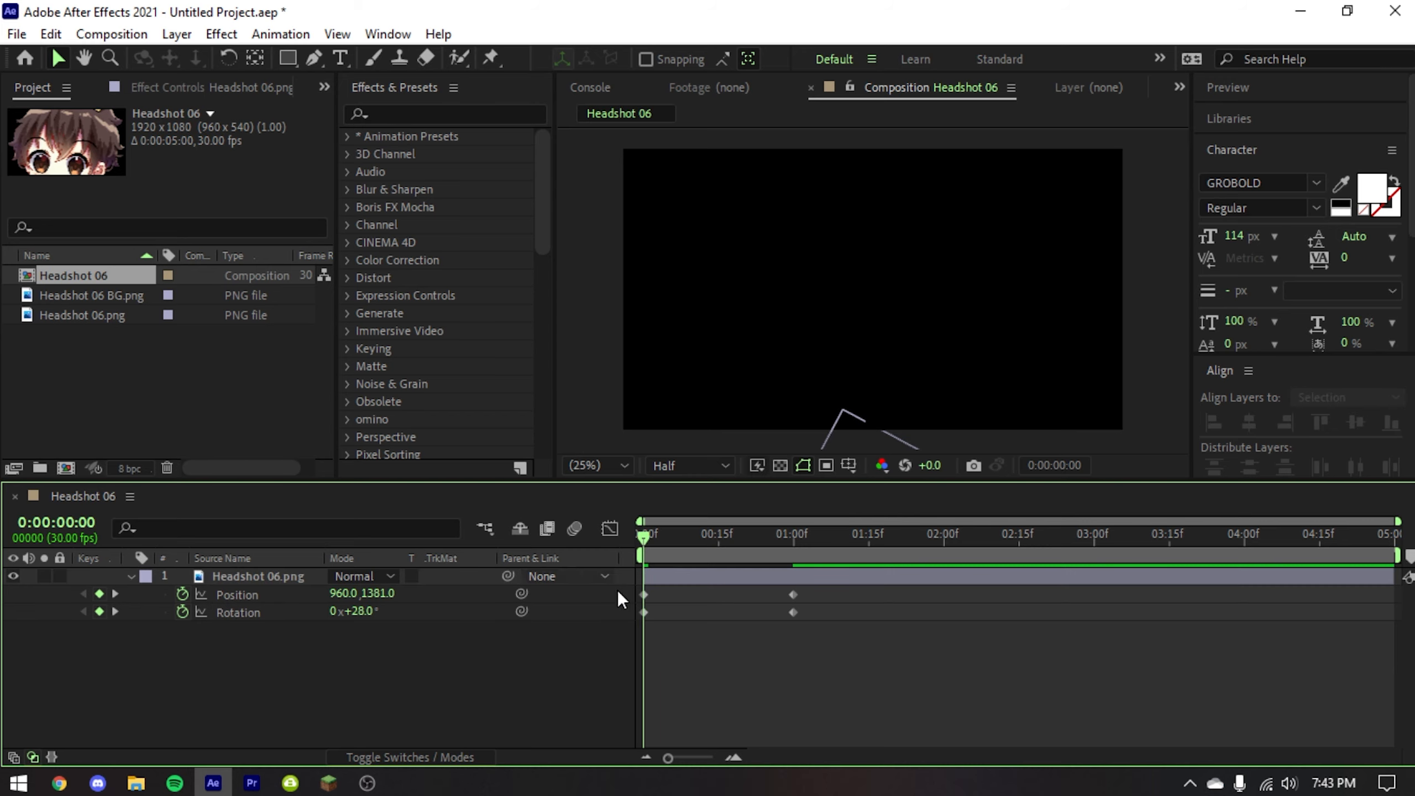
key(space)
key(space)
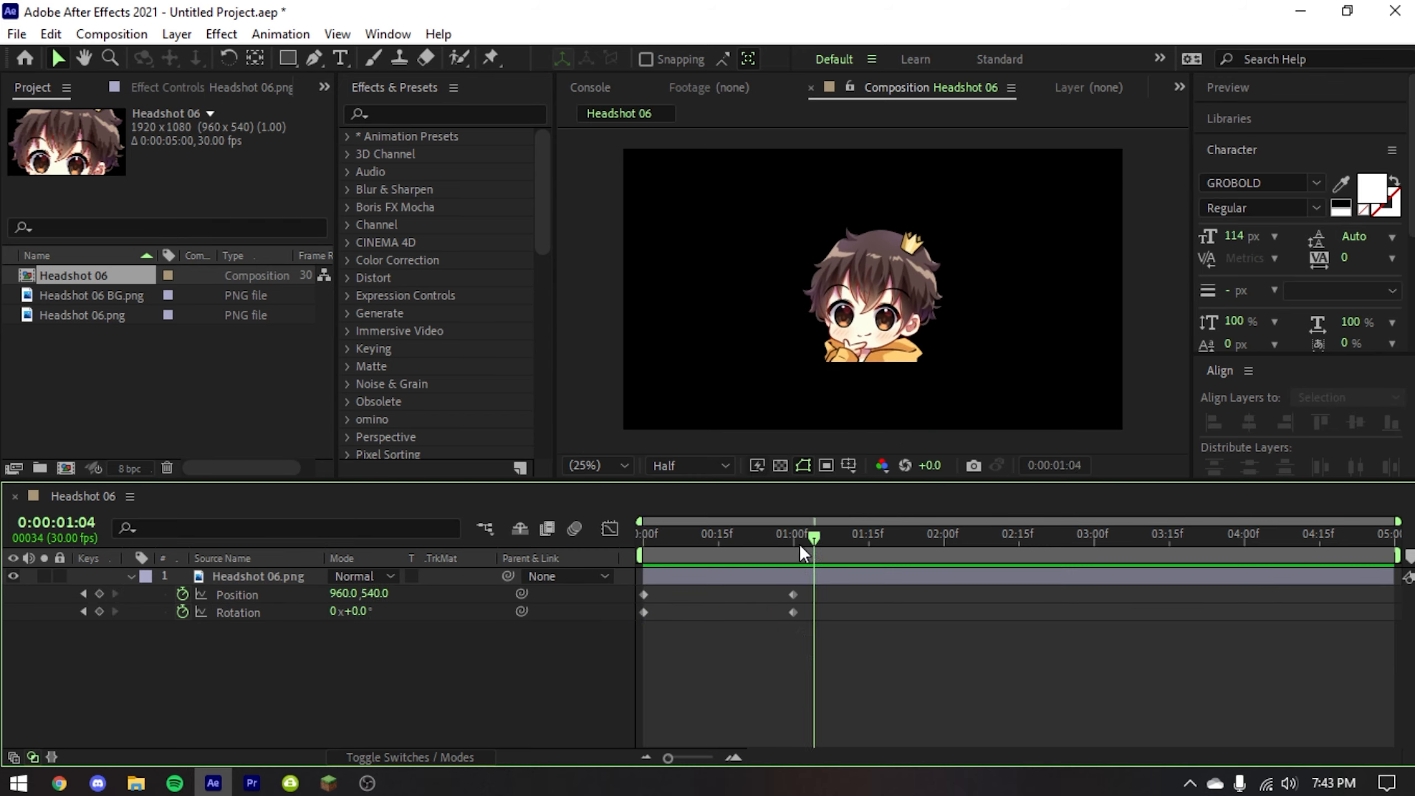
- Apply Easy Ease to all four Position and Rotation keyframes of the Headshot 06.png layer
mouse_move(799, 544)
mouse_down()
mouse_move(703, 544)
mouse_move(732, 548)
mouse_move(681, 559)
mouse_move(793, 540)
mouse_up()
click(825, 581)
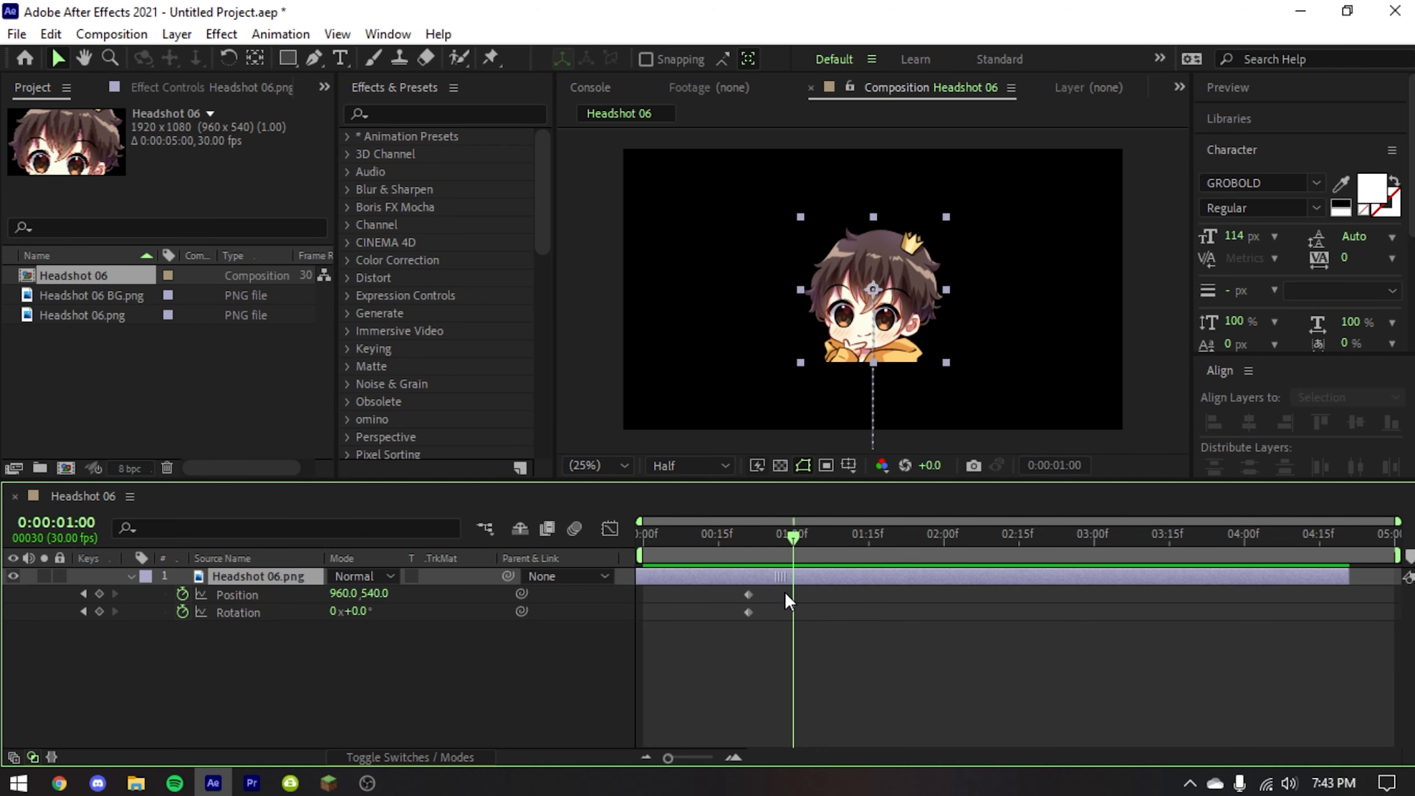
drag(851, 600, 619, 595)
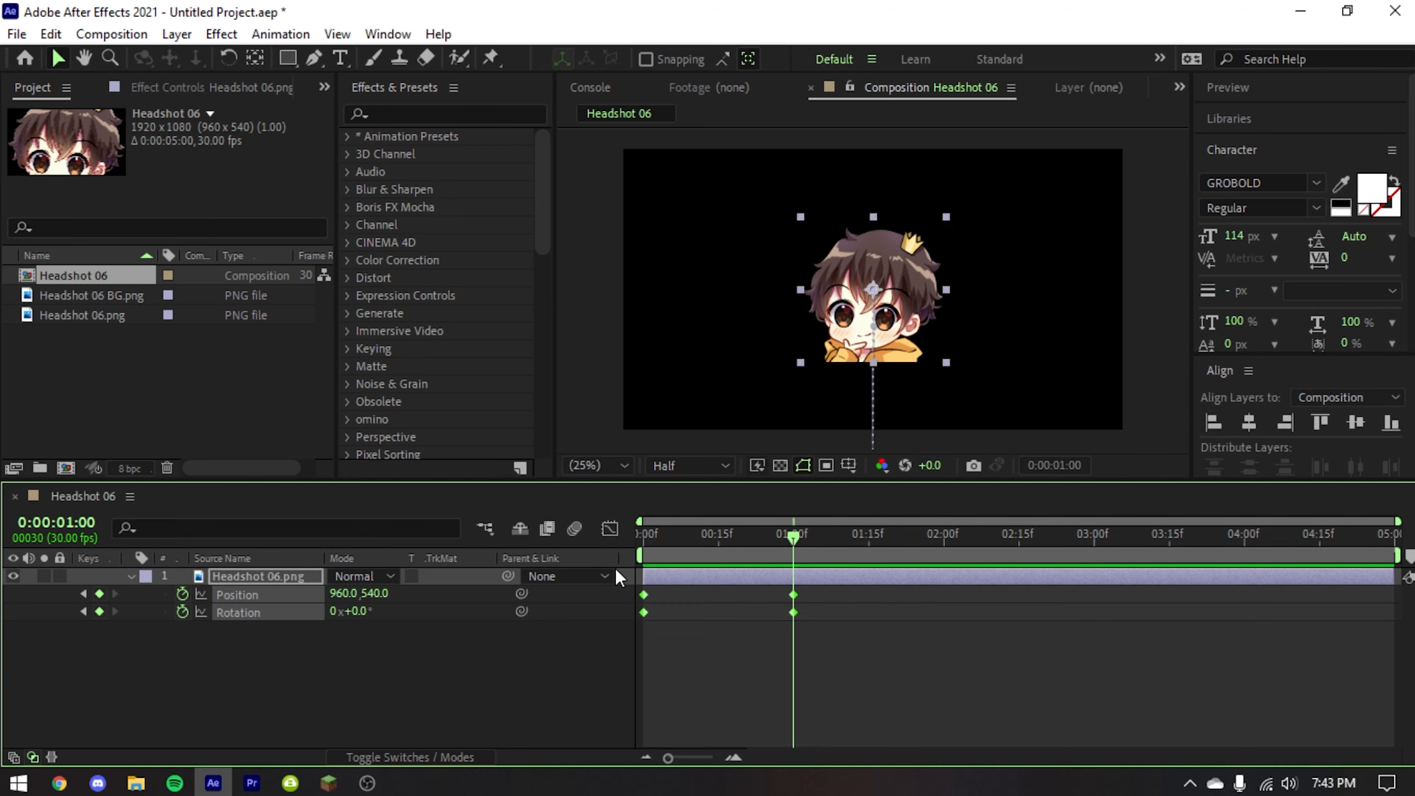
click(841, 605)
drag(861, 591, 624, 629)
key(F9)
drag(915, 639, 629, 595)
click(857, 632)
drag(922, 635, 751, 616)
drag(837, 636, 583, 589)
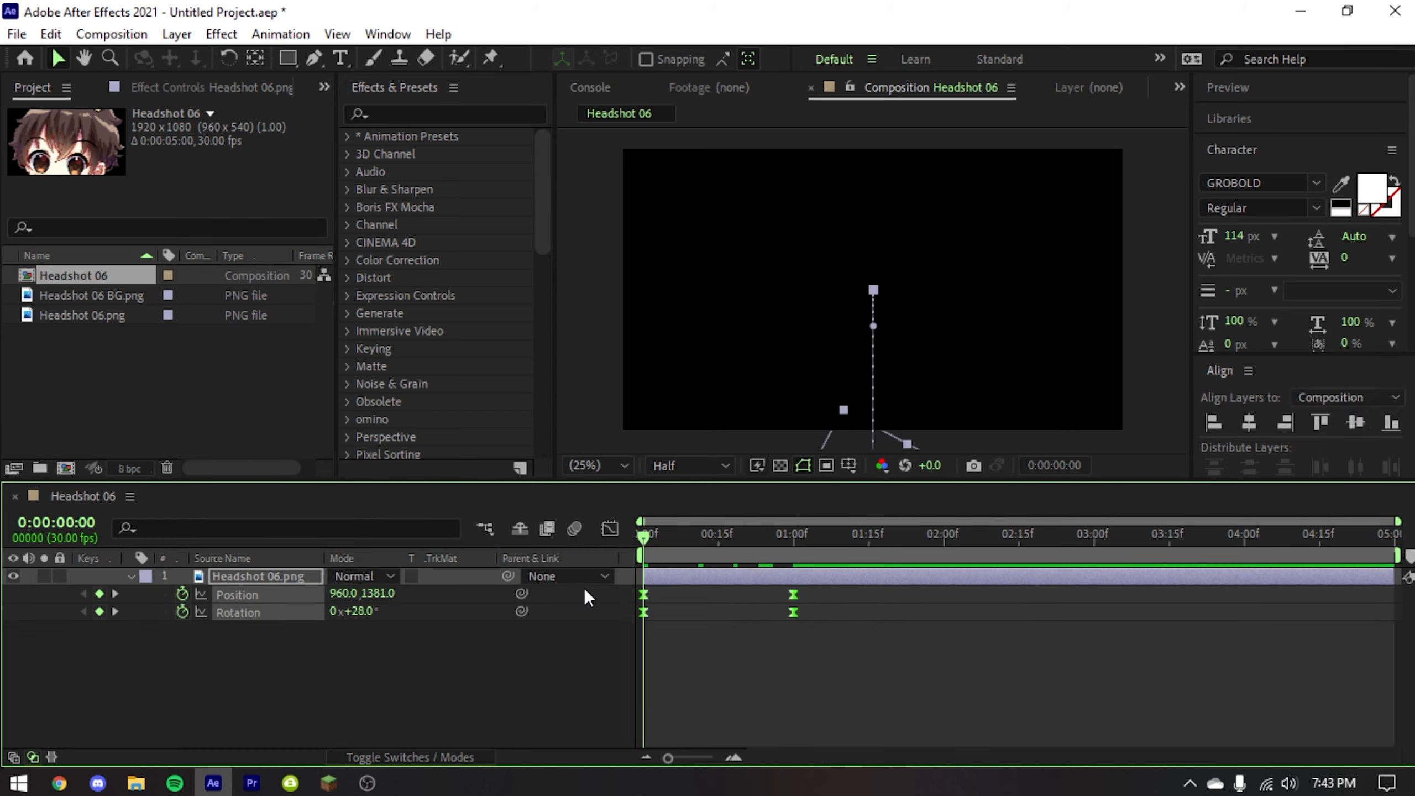
- Preview the eased entrance of the headshot
click(926, 681)
key(space)
key(space)
key(space)
key(space)
- Open the Graph Editor for the layer's Position and Rotation keyframes and display the speed graph
drag(826, 628, 778, 591)
drag(829, 537, 617, 535)
click(610, 528)
drag(834, 658, 733, 716)
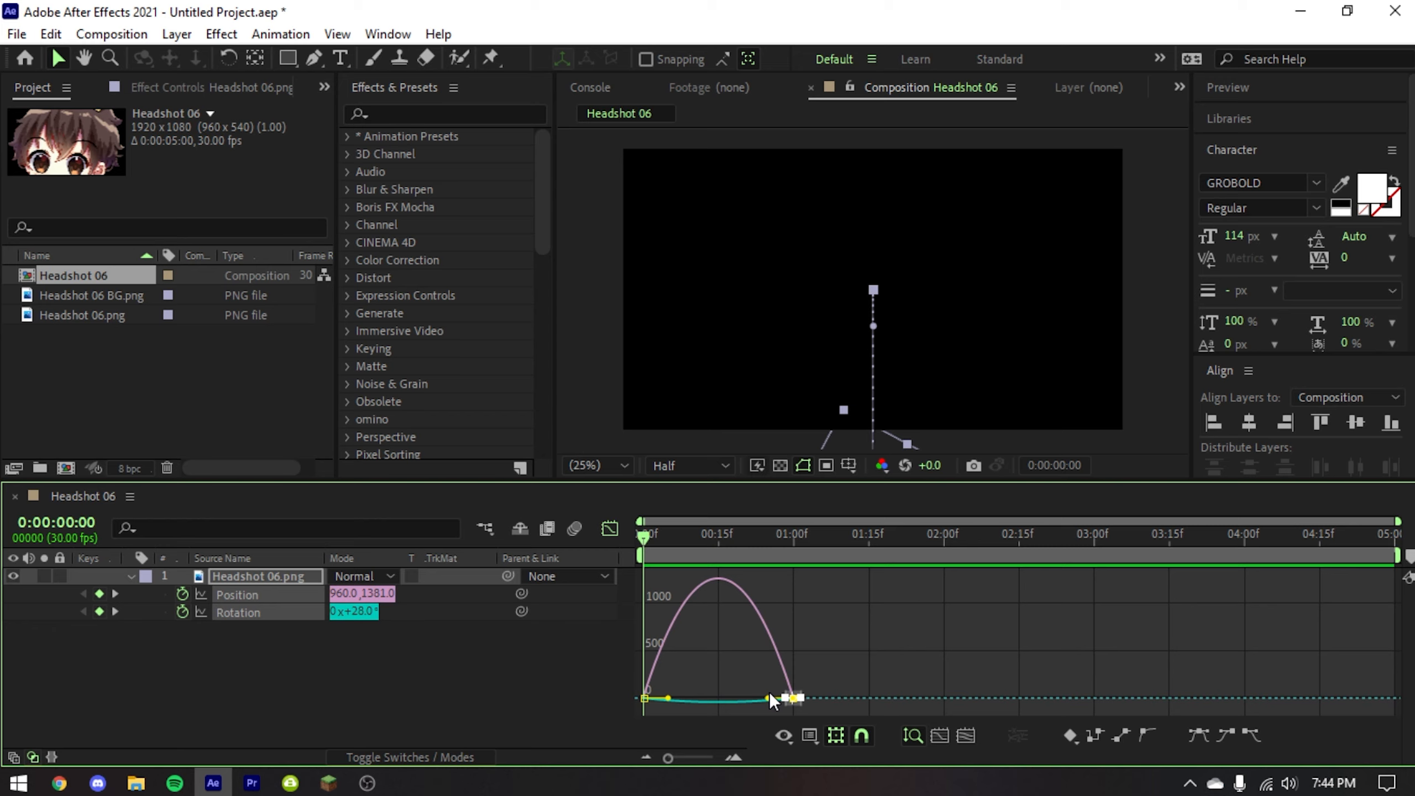
click(611, 527)
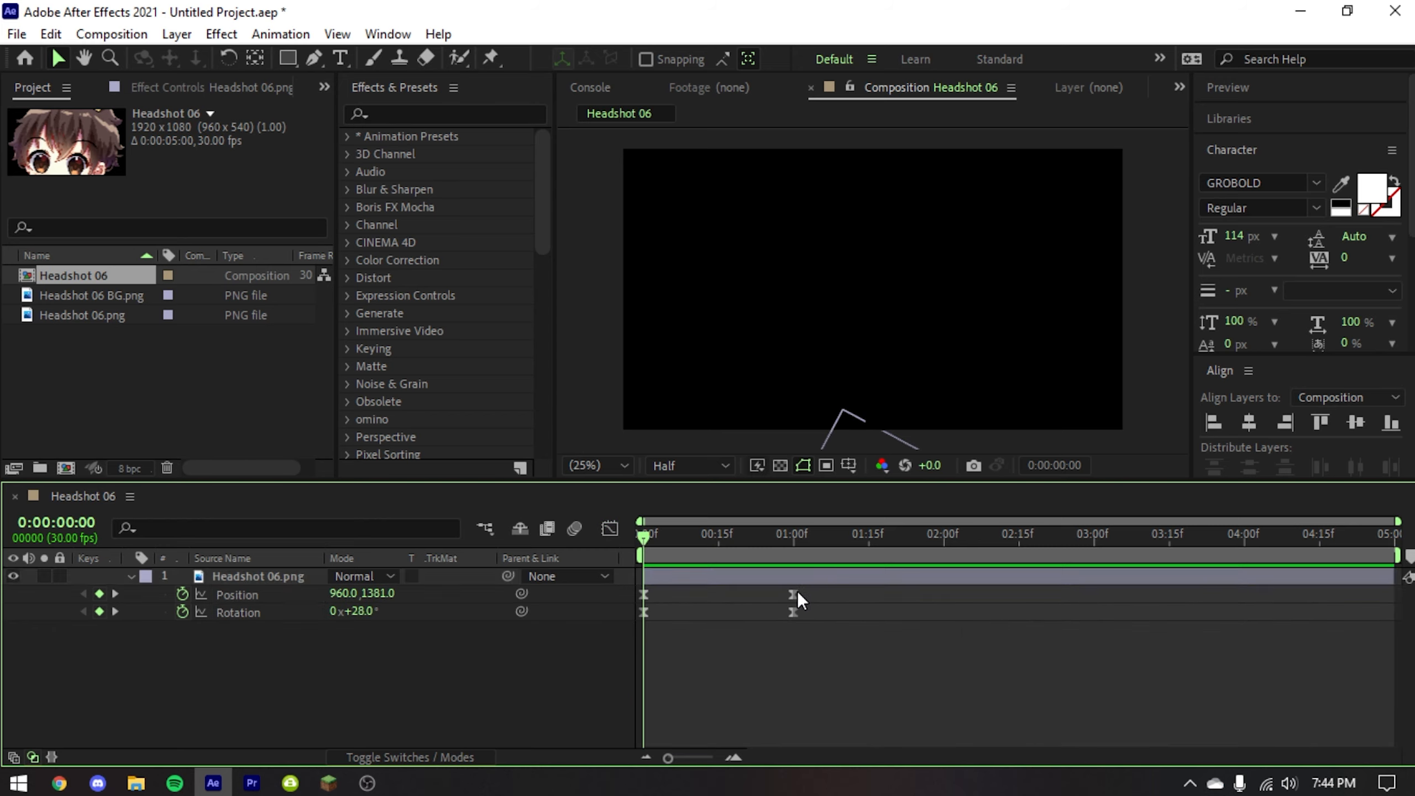
click(610, 528)
click(784, 736)
click(953, 450)
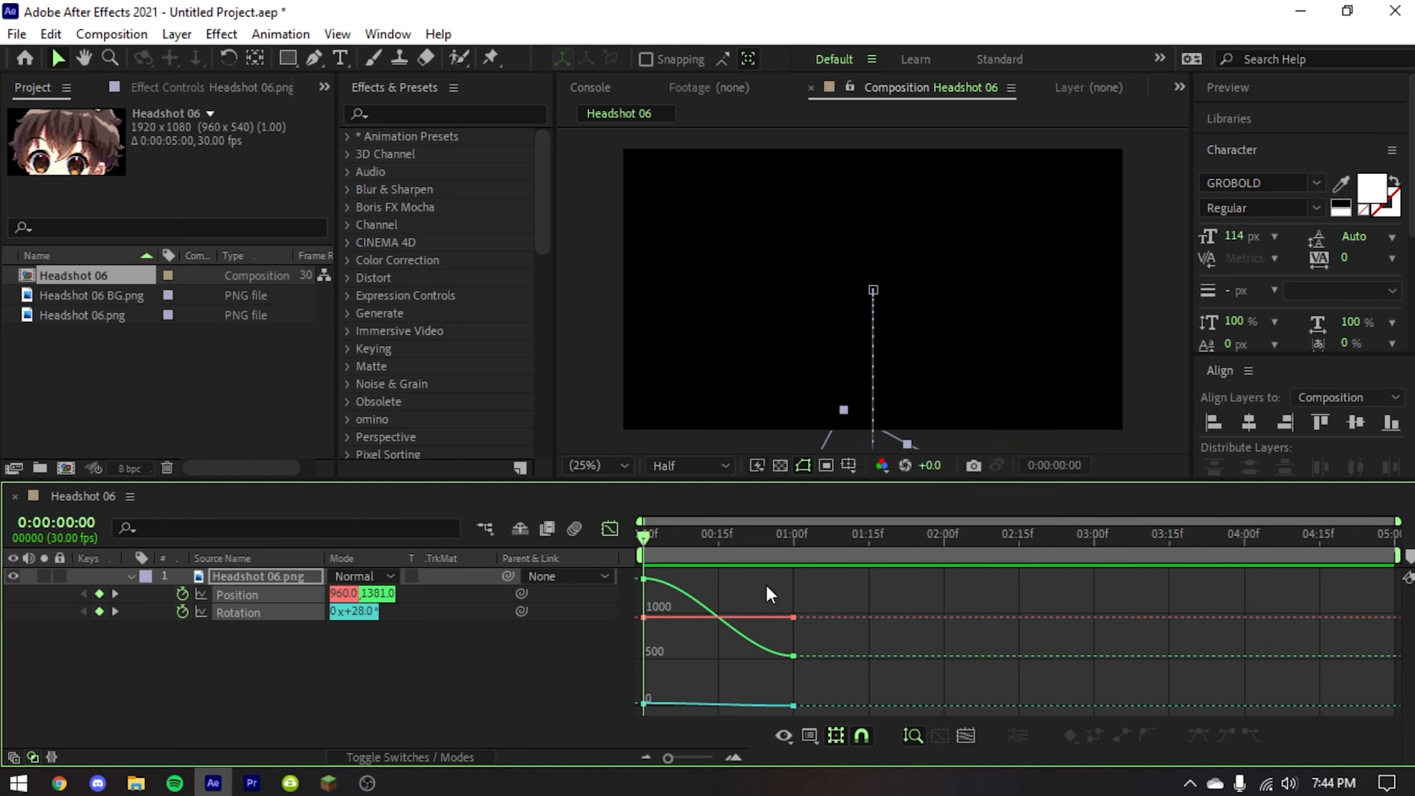
right_click(904, 583)
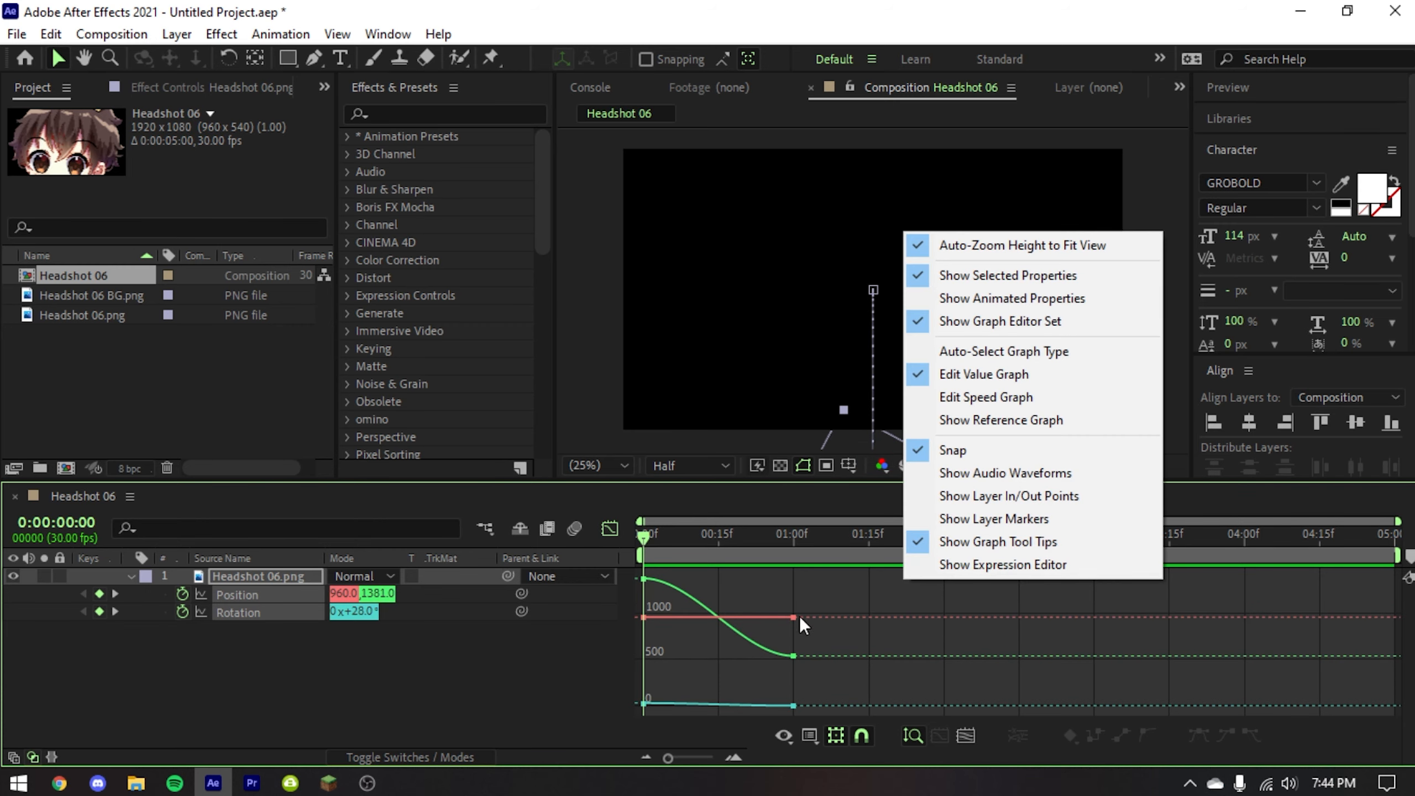
click(969, 398)
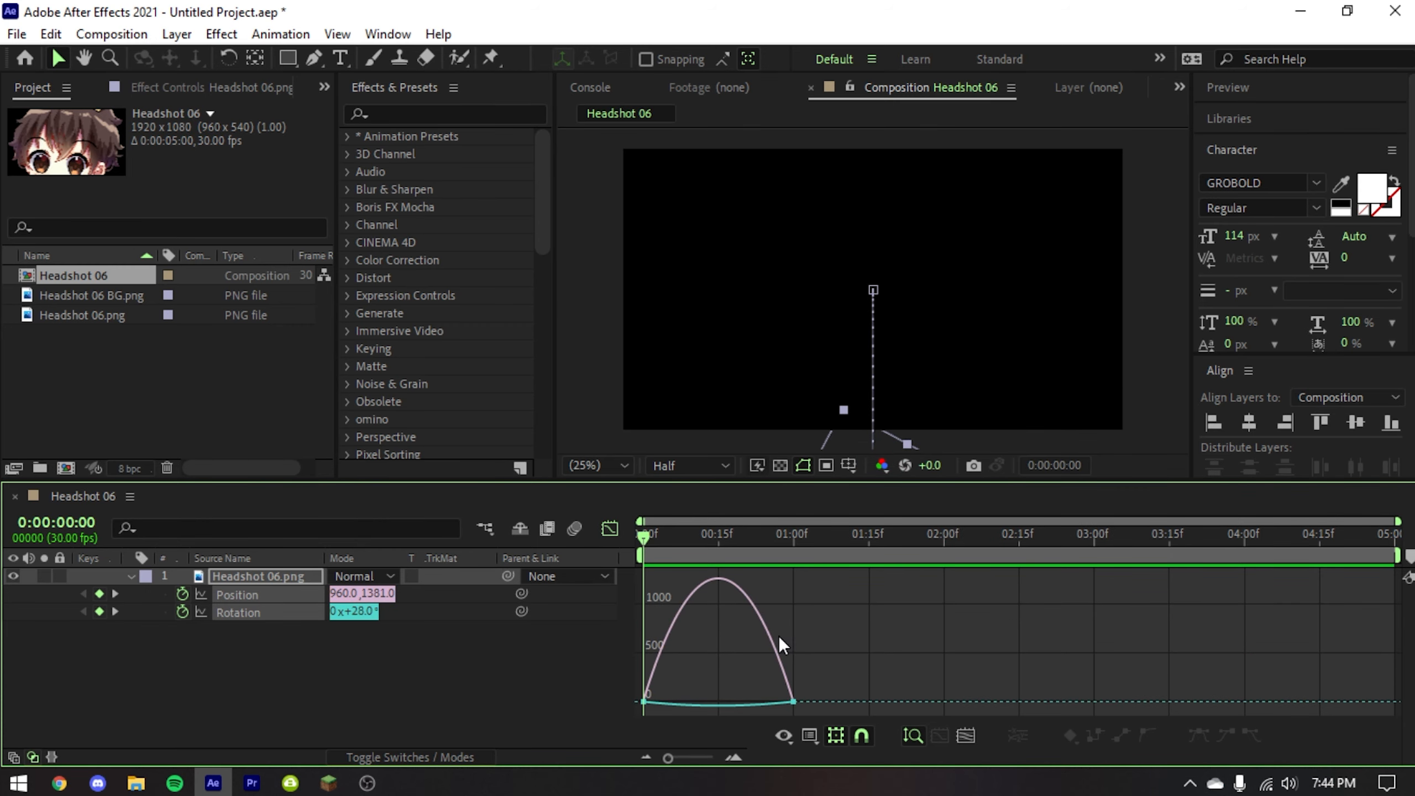
- Set the incoming influence of the Position and Rotation keyframes at 0:00:01:00 to 100%
drag(828, 652, 668, 705)
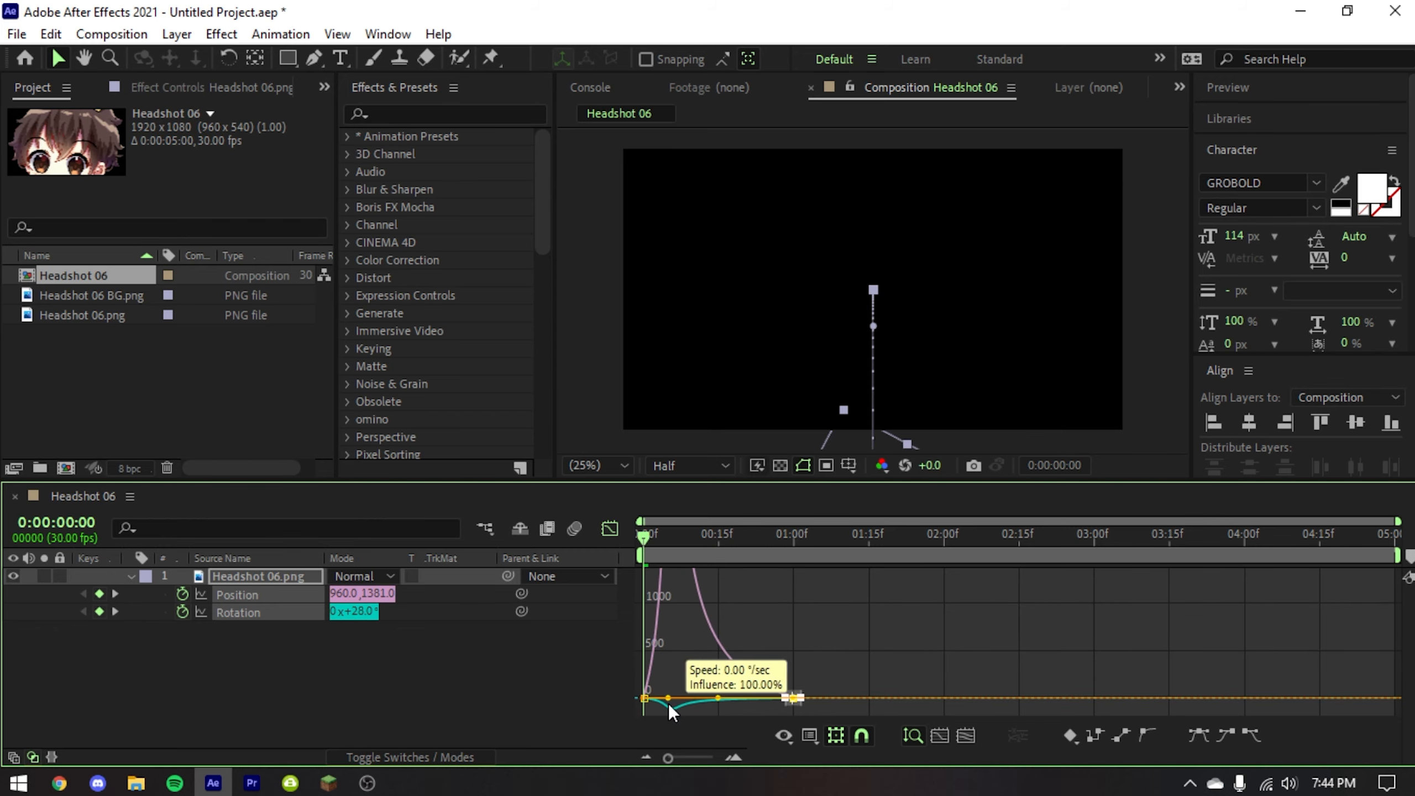
click(726, 716)
drag(880, 647, 736, 718)
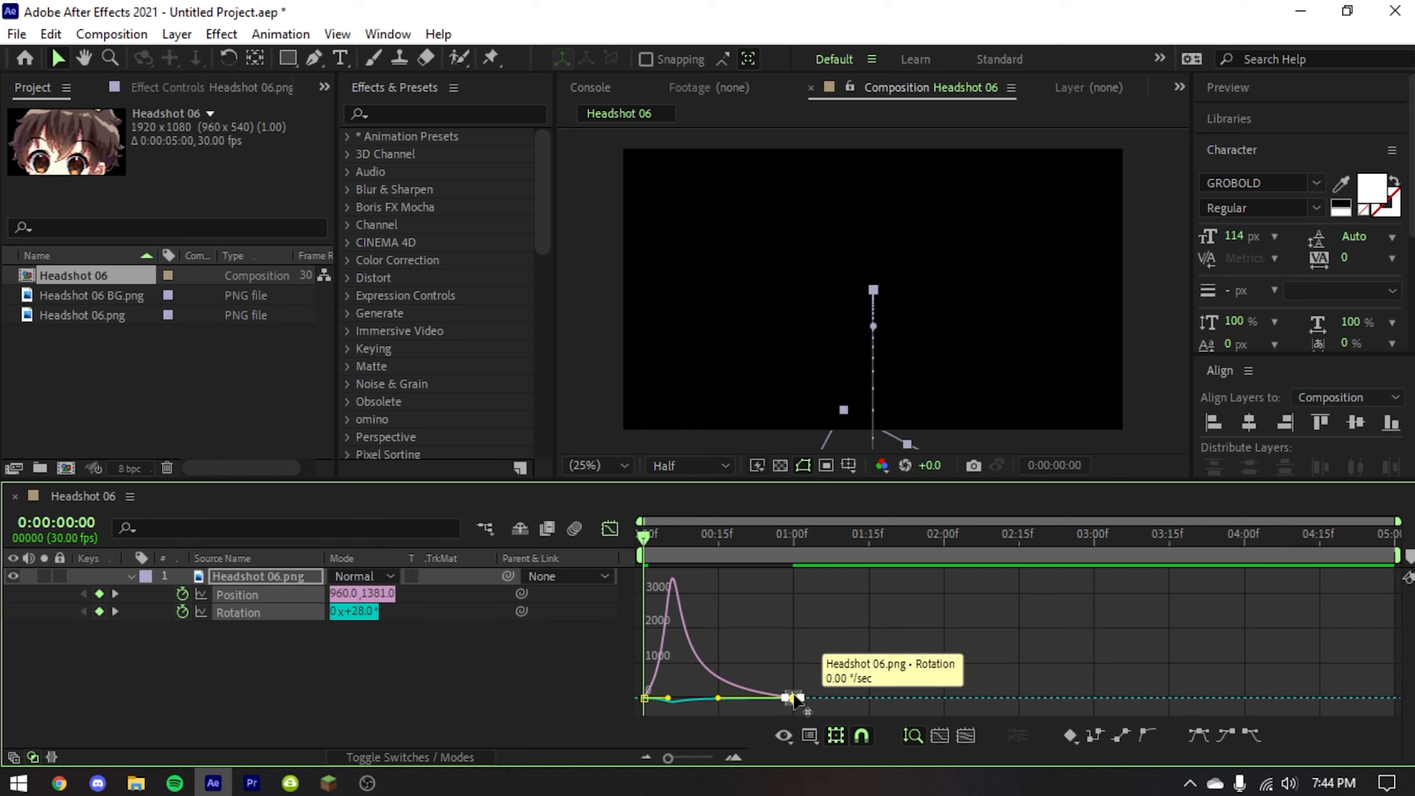
click(793, 557)
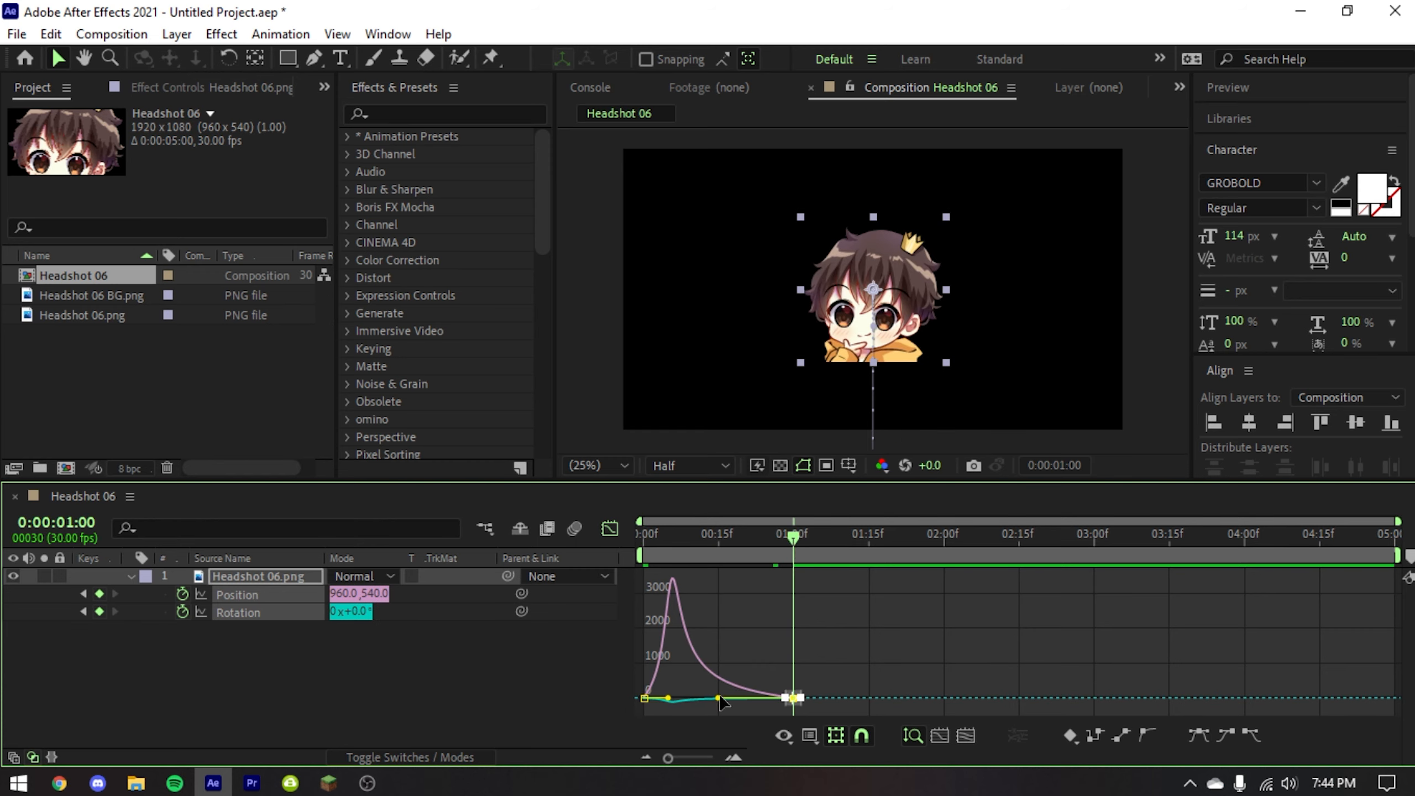
drag(719, 697, 646, 698)
drag(729, 548, 491, 559)
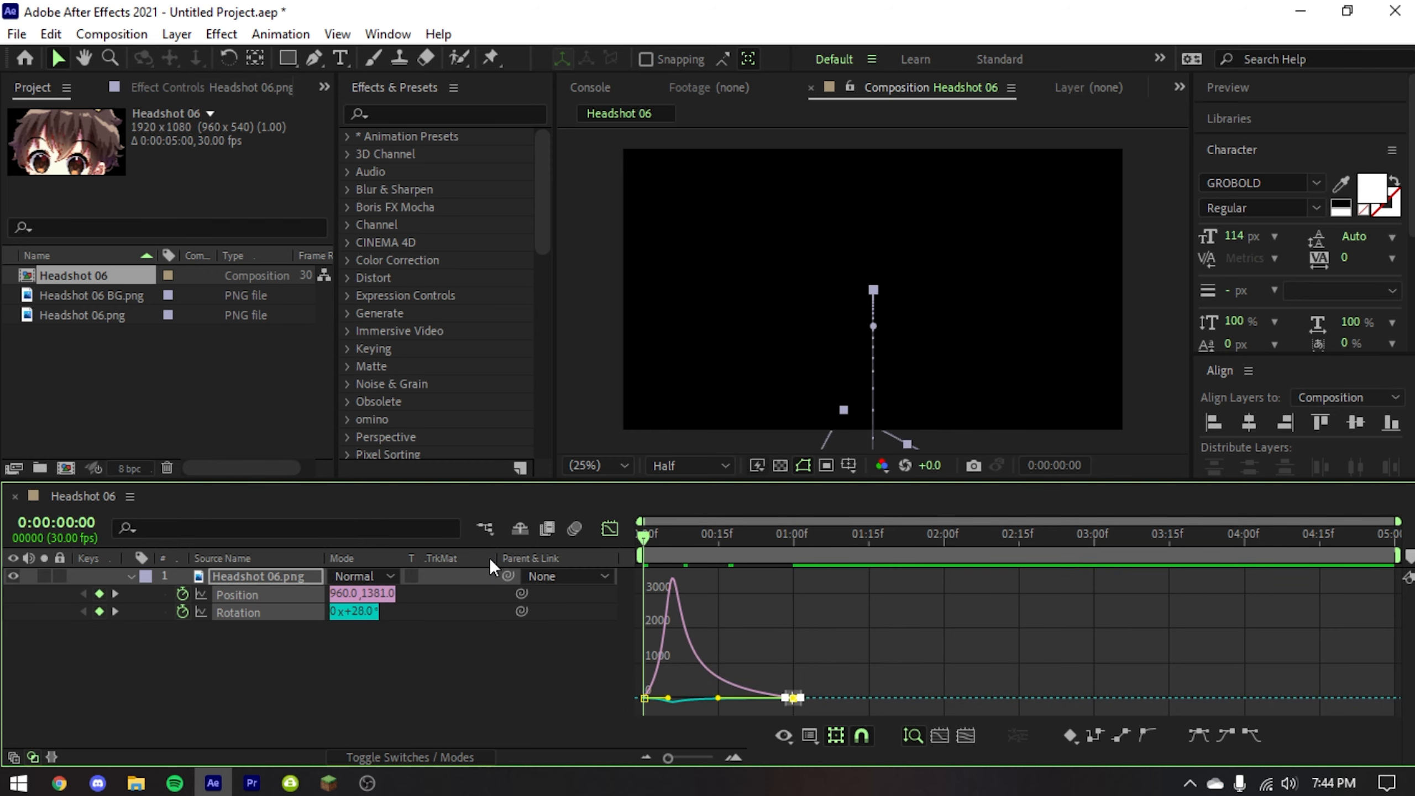
- Close the Graph Editor and preview the headshot's entrance from 0:00:00:00
click(610, 529)
key(space)
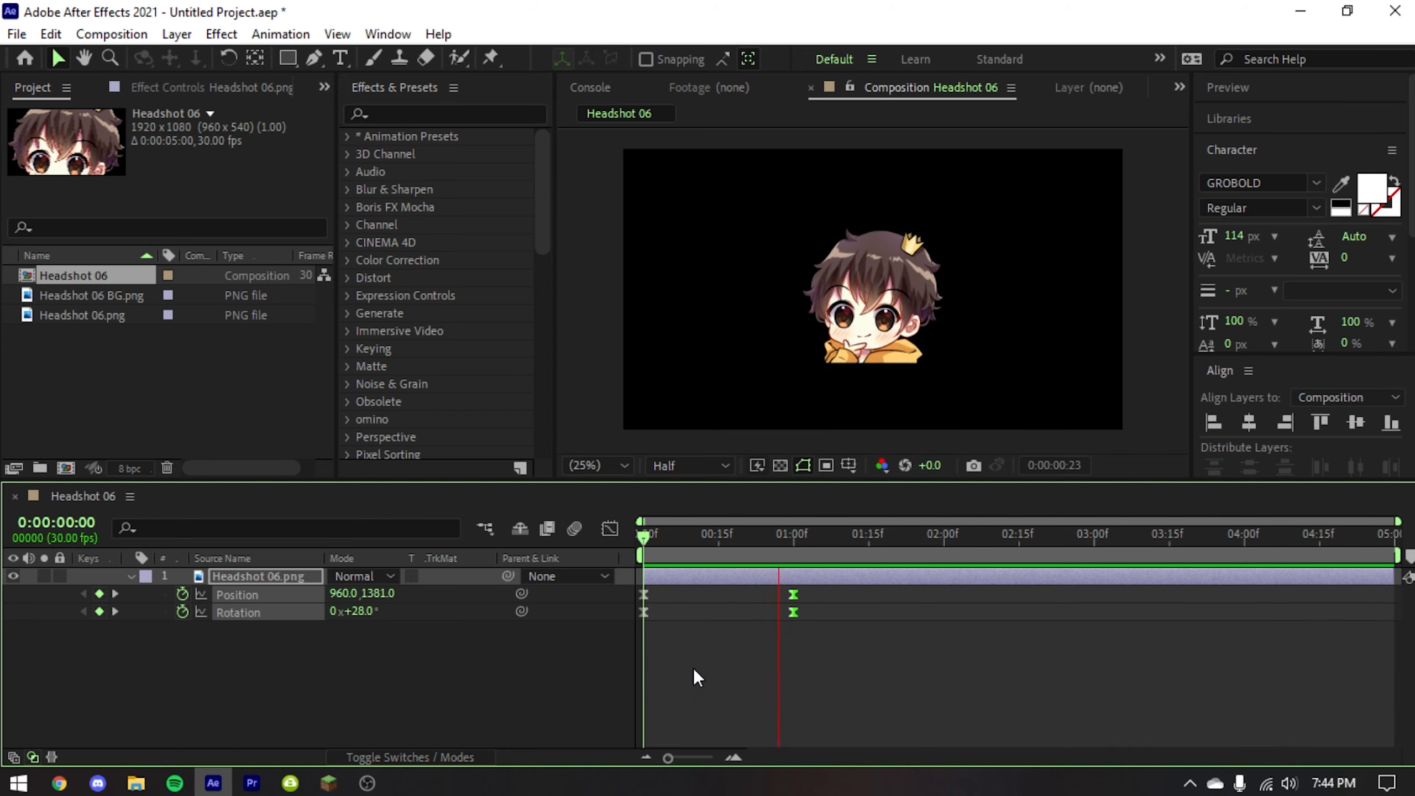
click(694, 668)
drag(706, 549, 556, 563)
click(792, 612)
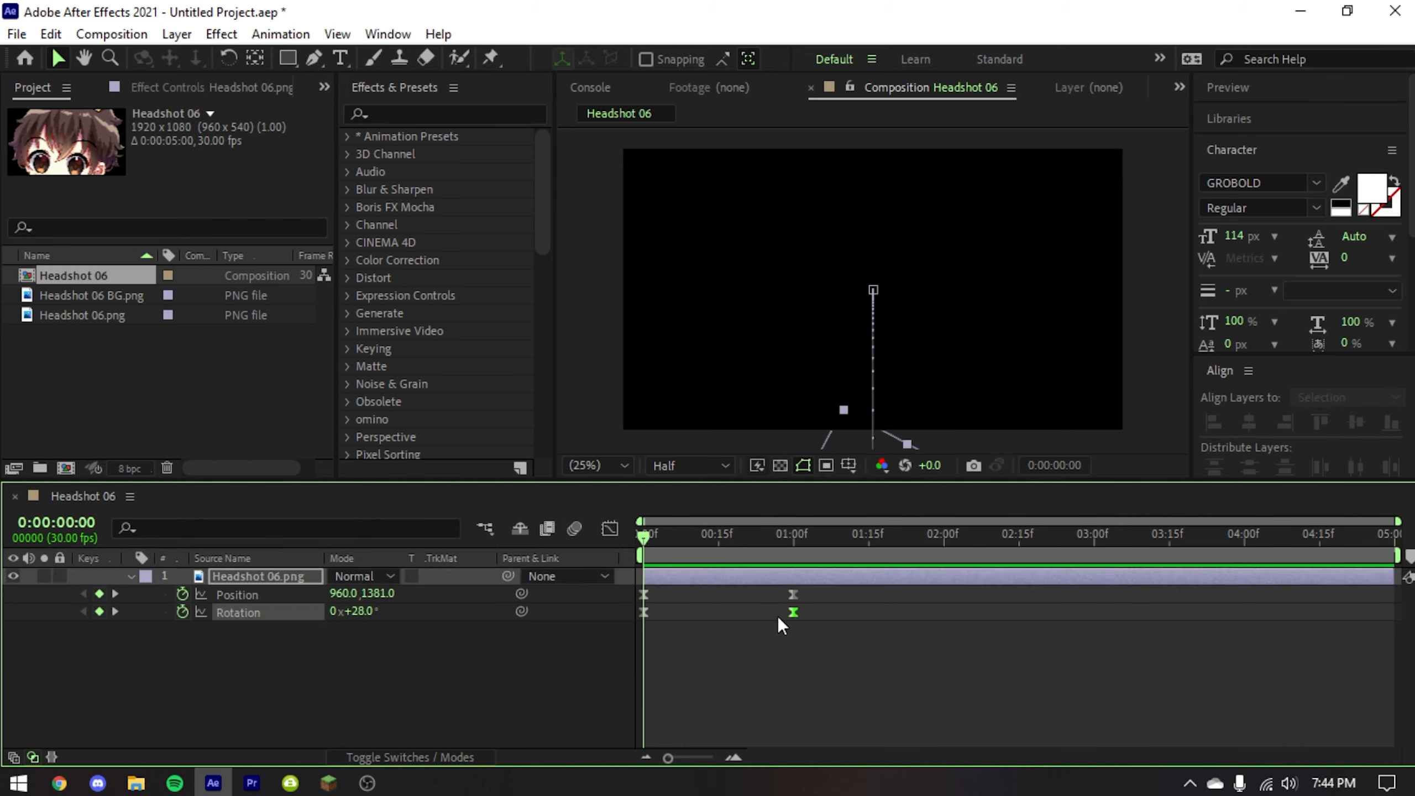
shift+click(793, 594)
click(863, 655)
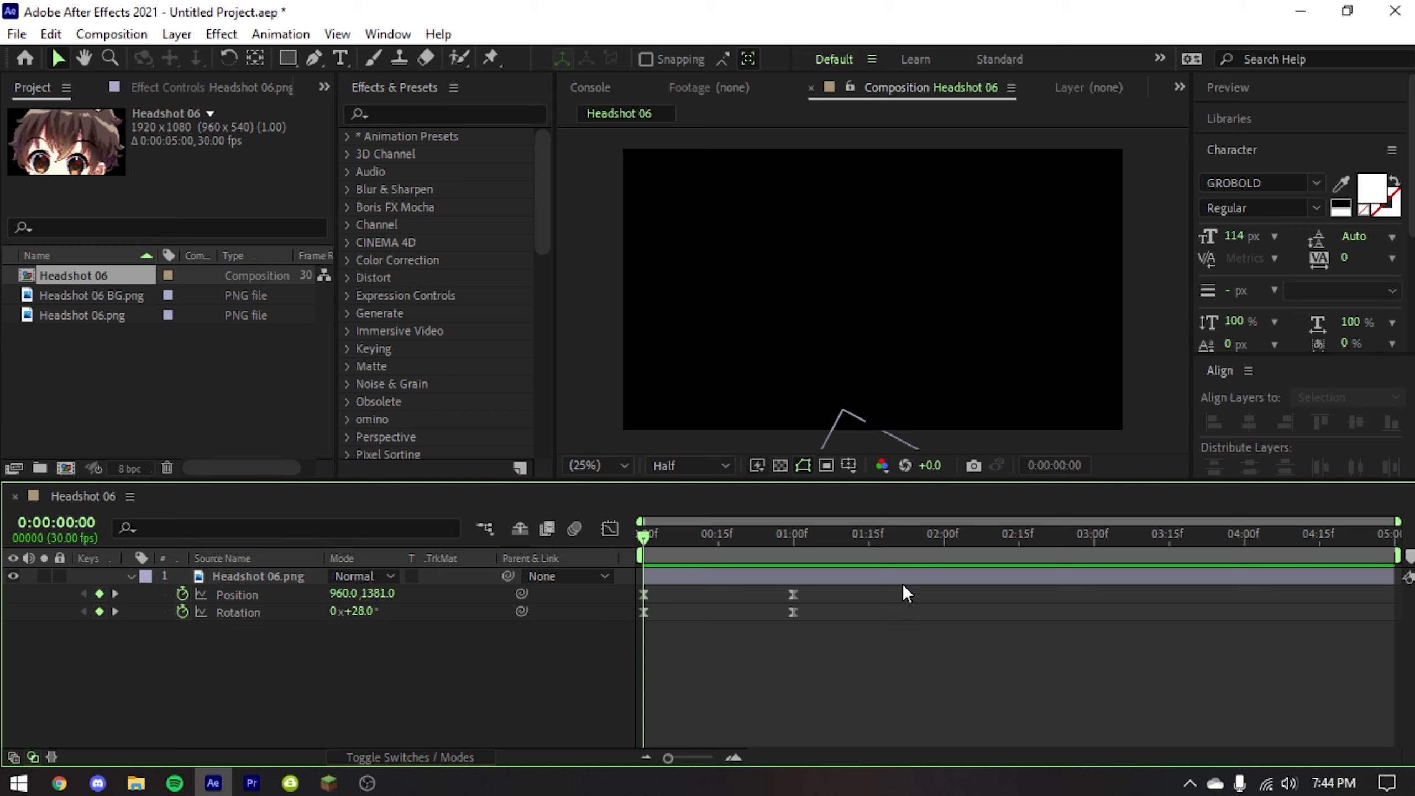
drag(934, 541, 616, 566)
key(space)
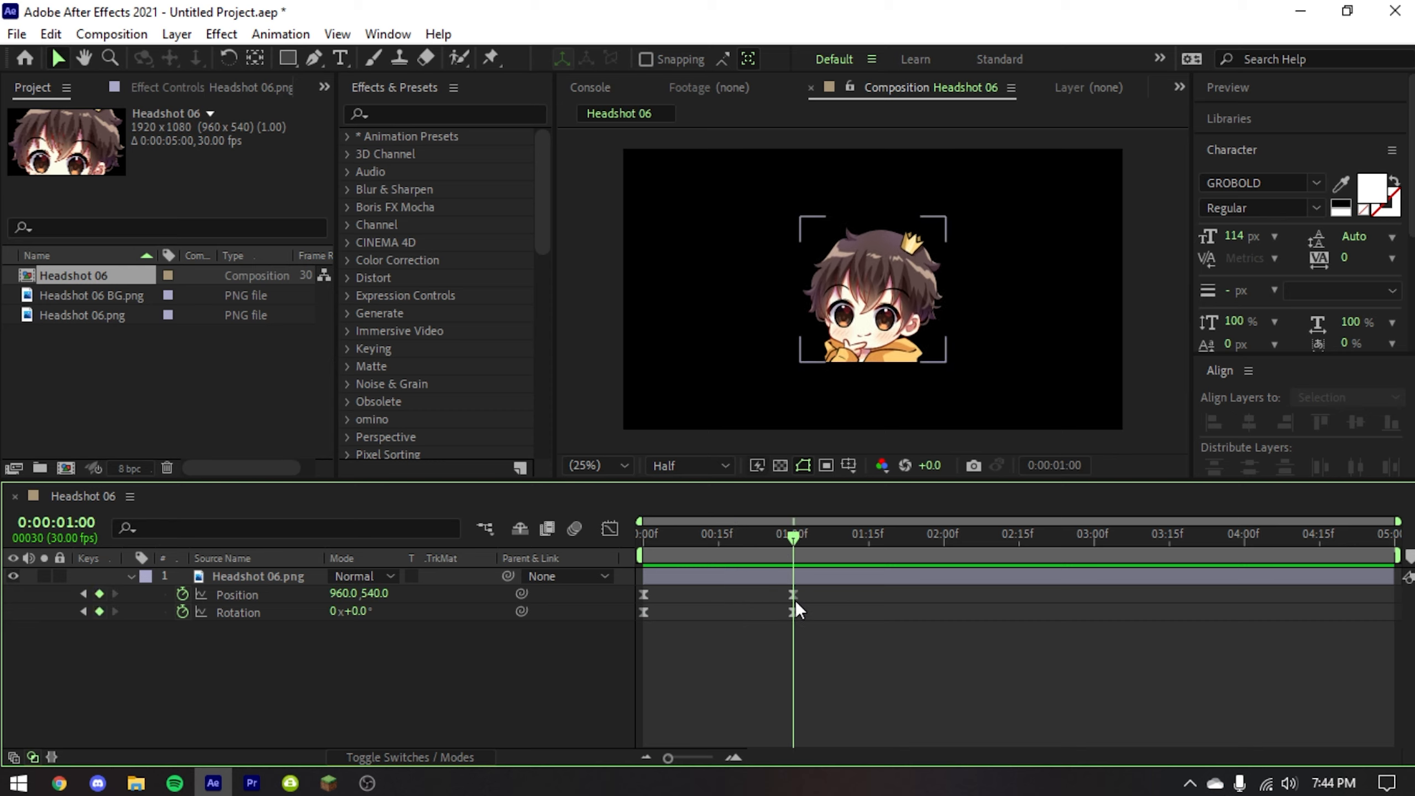
key(space)
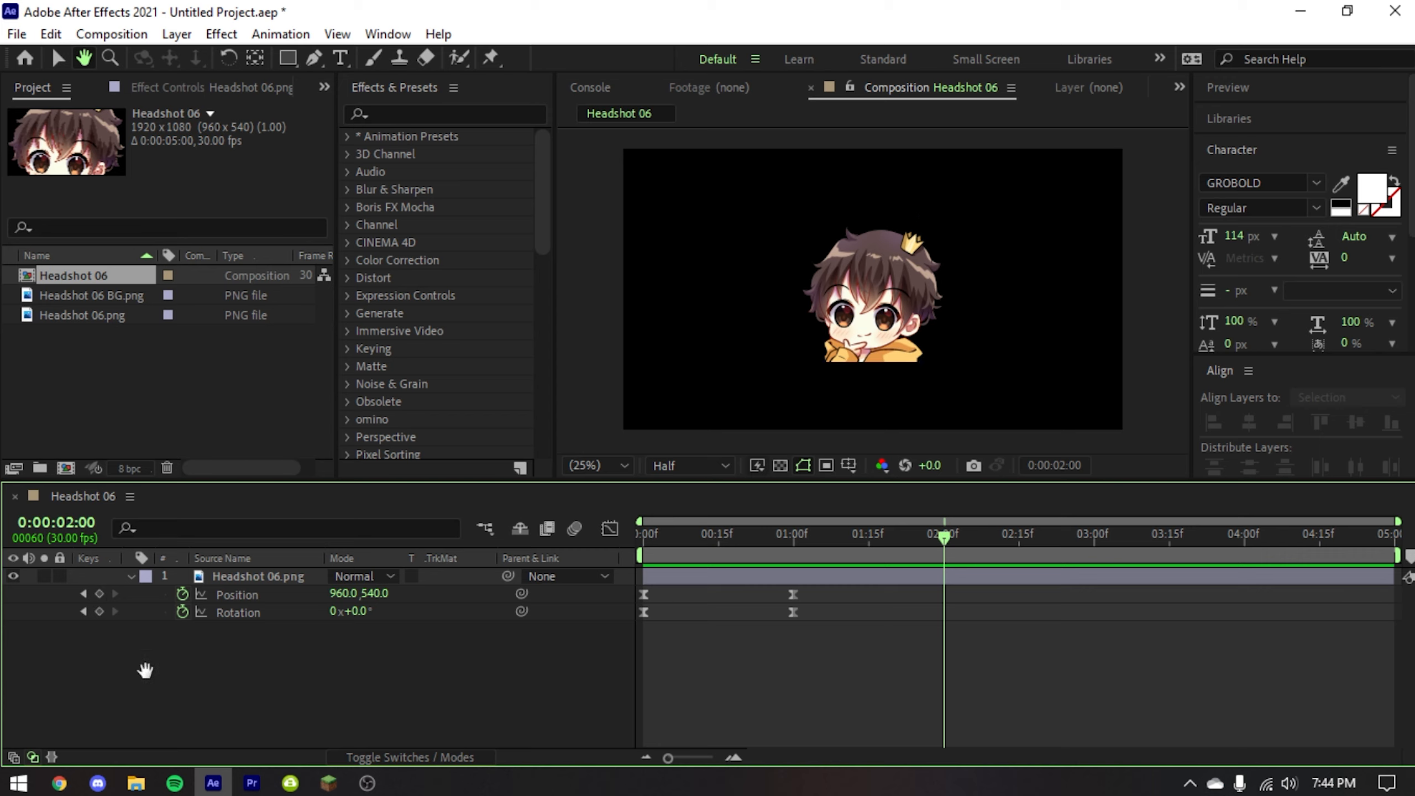
key(v)
click(99, 593)
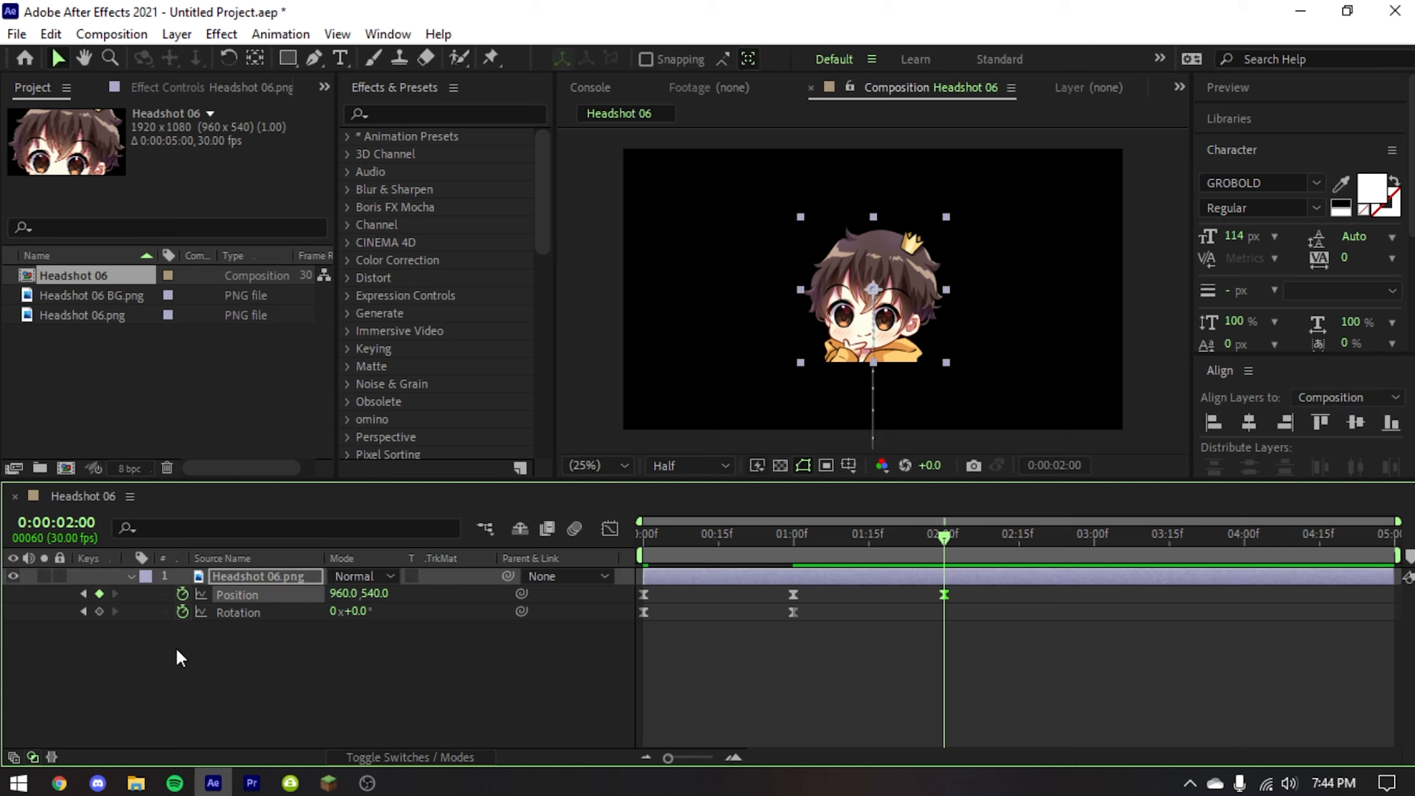
click(98, 611)
click(231, 684)
drag(1060, 542, 1095, 552)
click(99, 593)
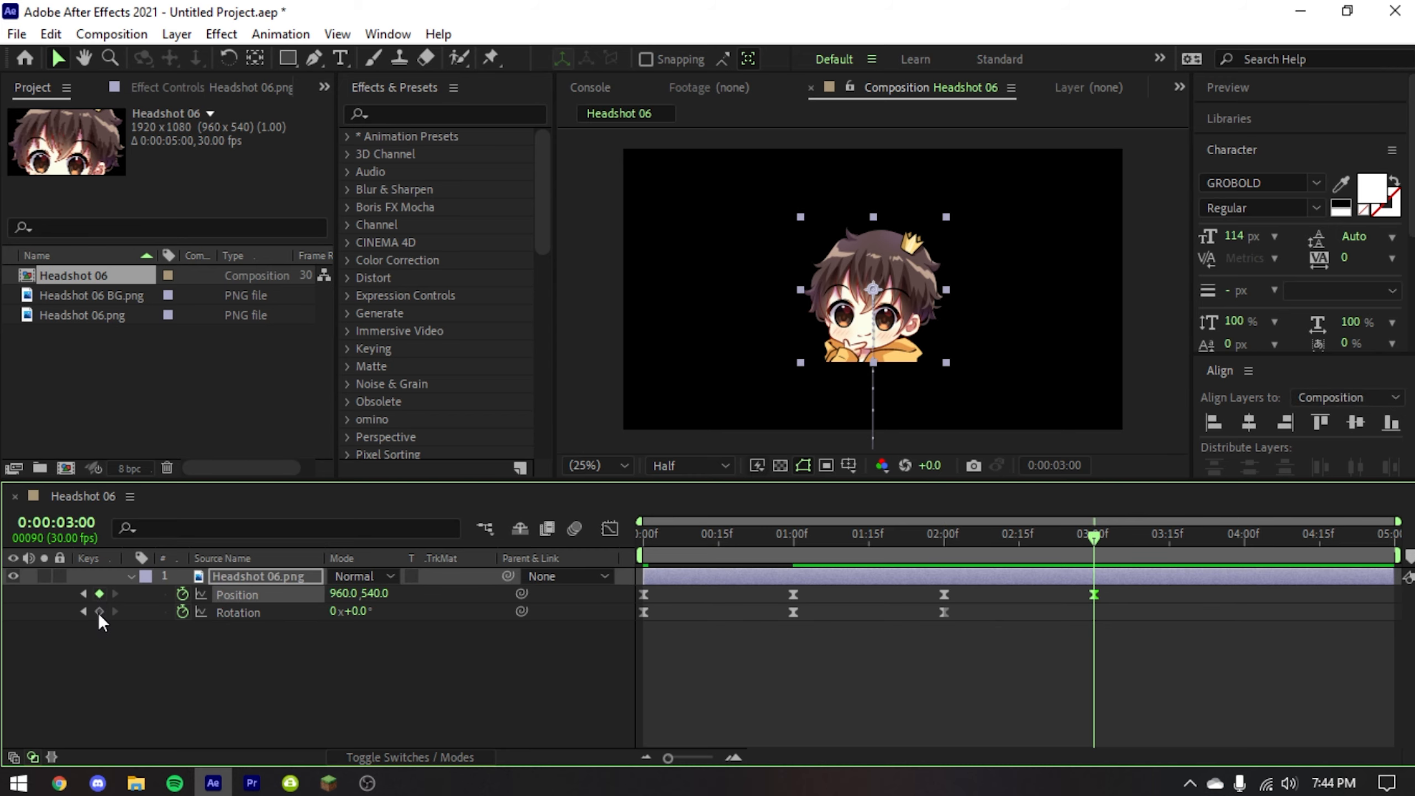
click(99, 612)
drag(1128, 587, 941, 617)
key(Delete)
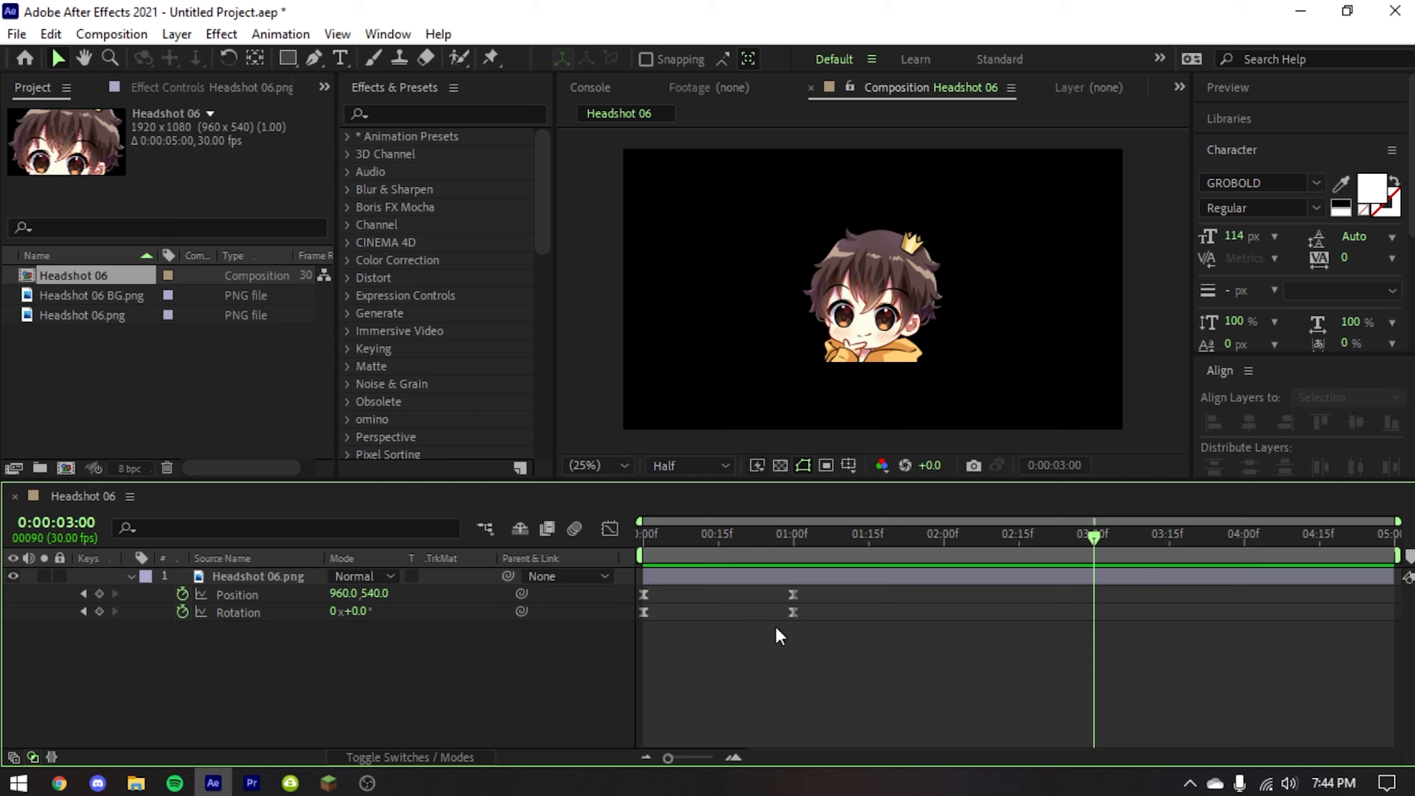
- Copy all of the headshot's Position and Rotation keyframes and paste them at 0:00:02:00
drag(836, 629, 610, 594)
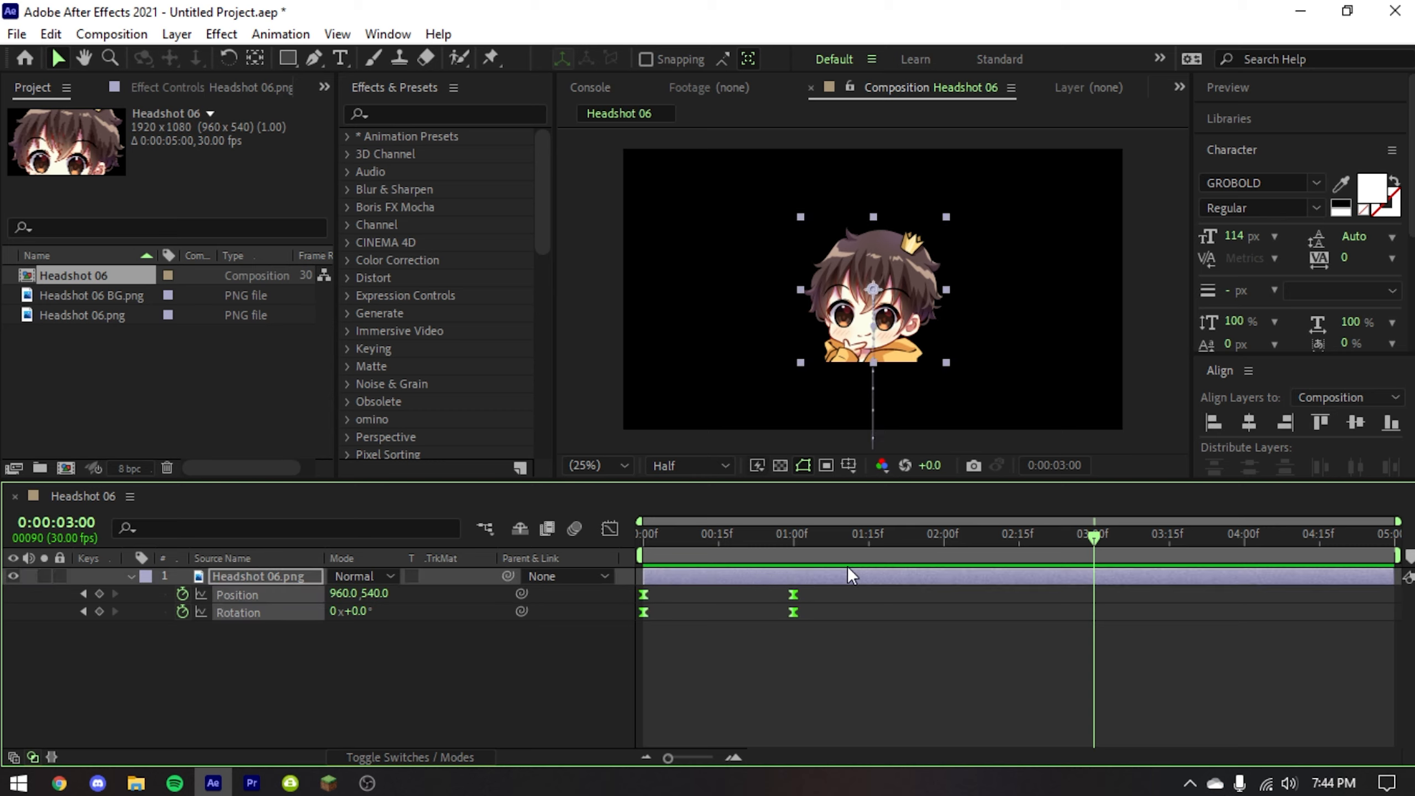
drag(951, 544, 944, 541)
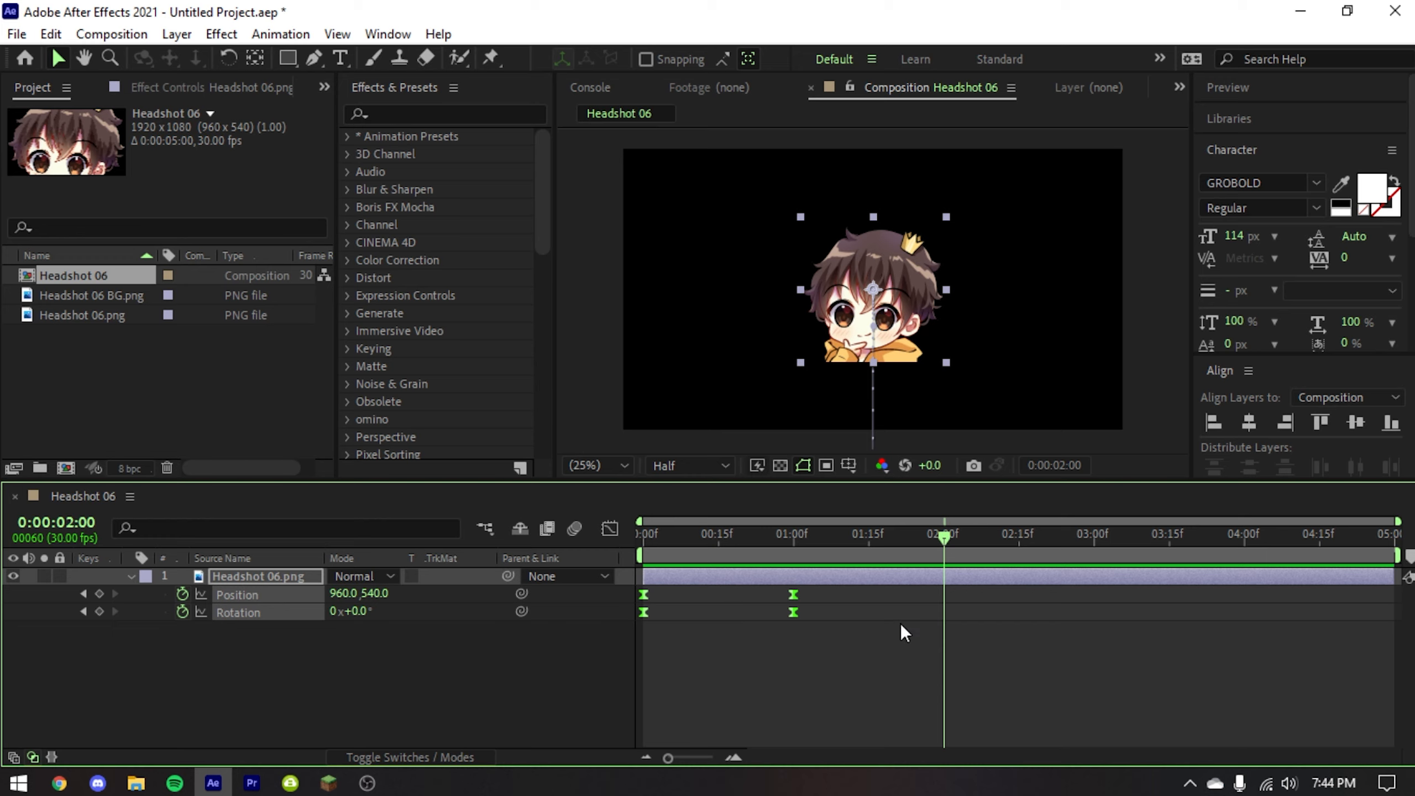
right_click(796, 602)
click(863, 679)
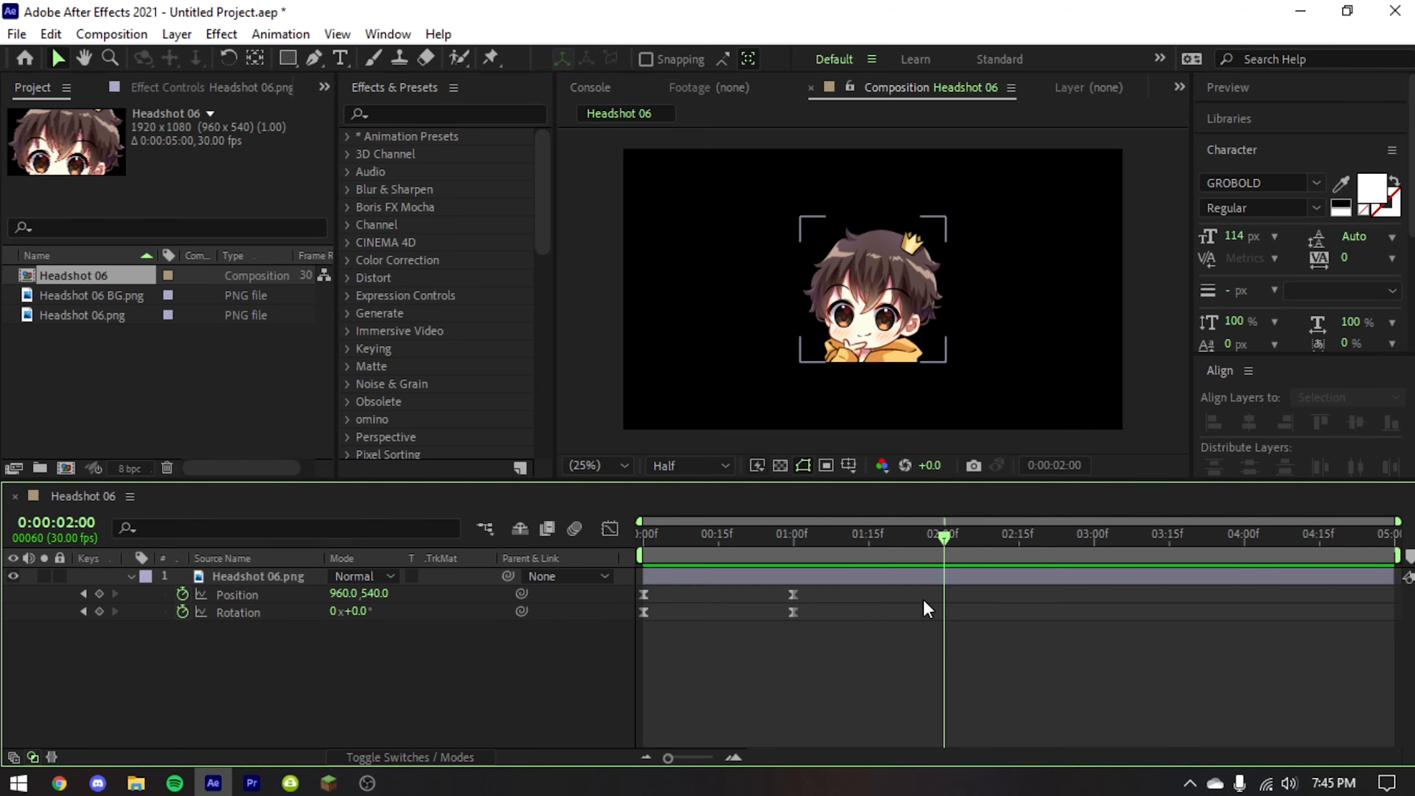
key(ctrl+v)
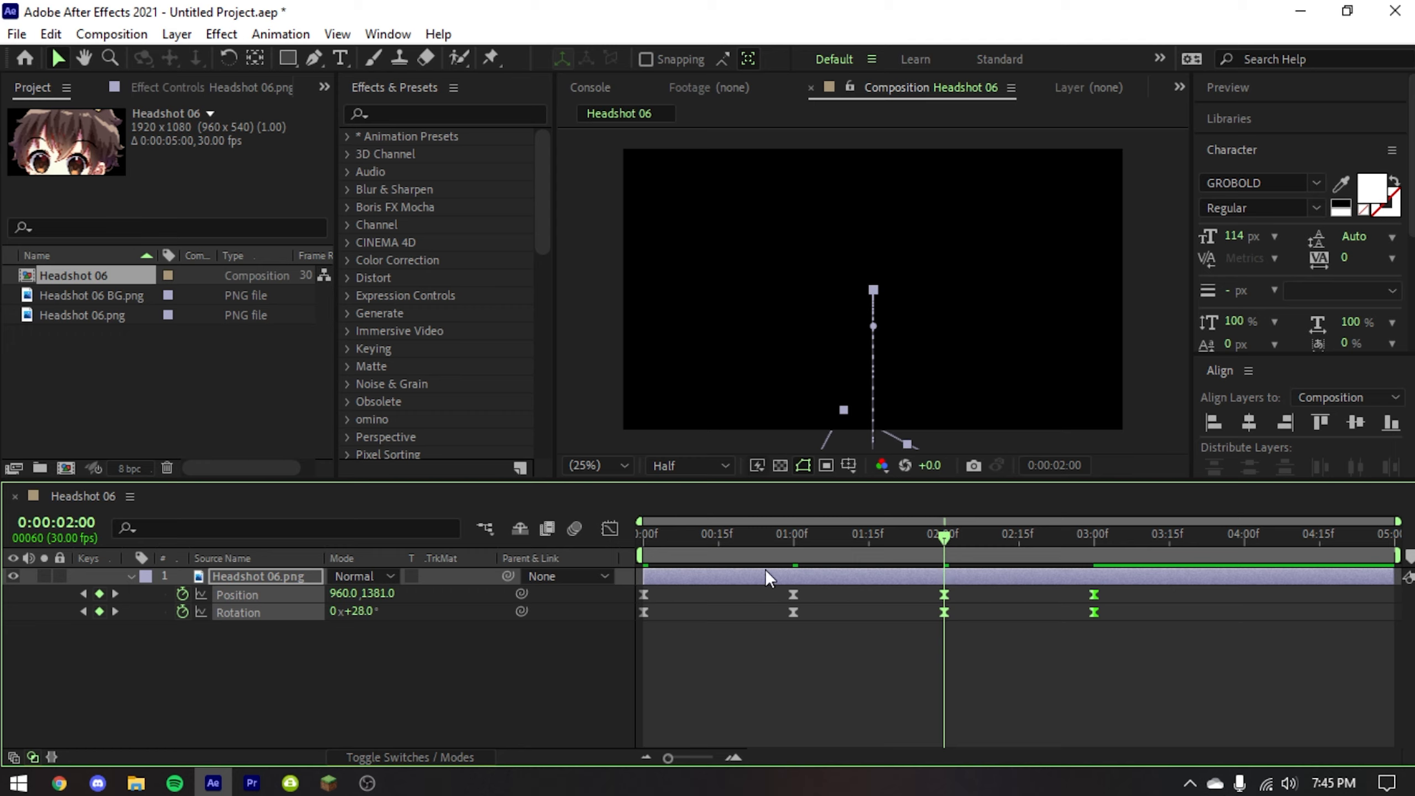
- Time-reverse the pasted Position and Rotation keyframes at 0:00:02:00 and 0:00:03:00
right_click(1095, 594)
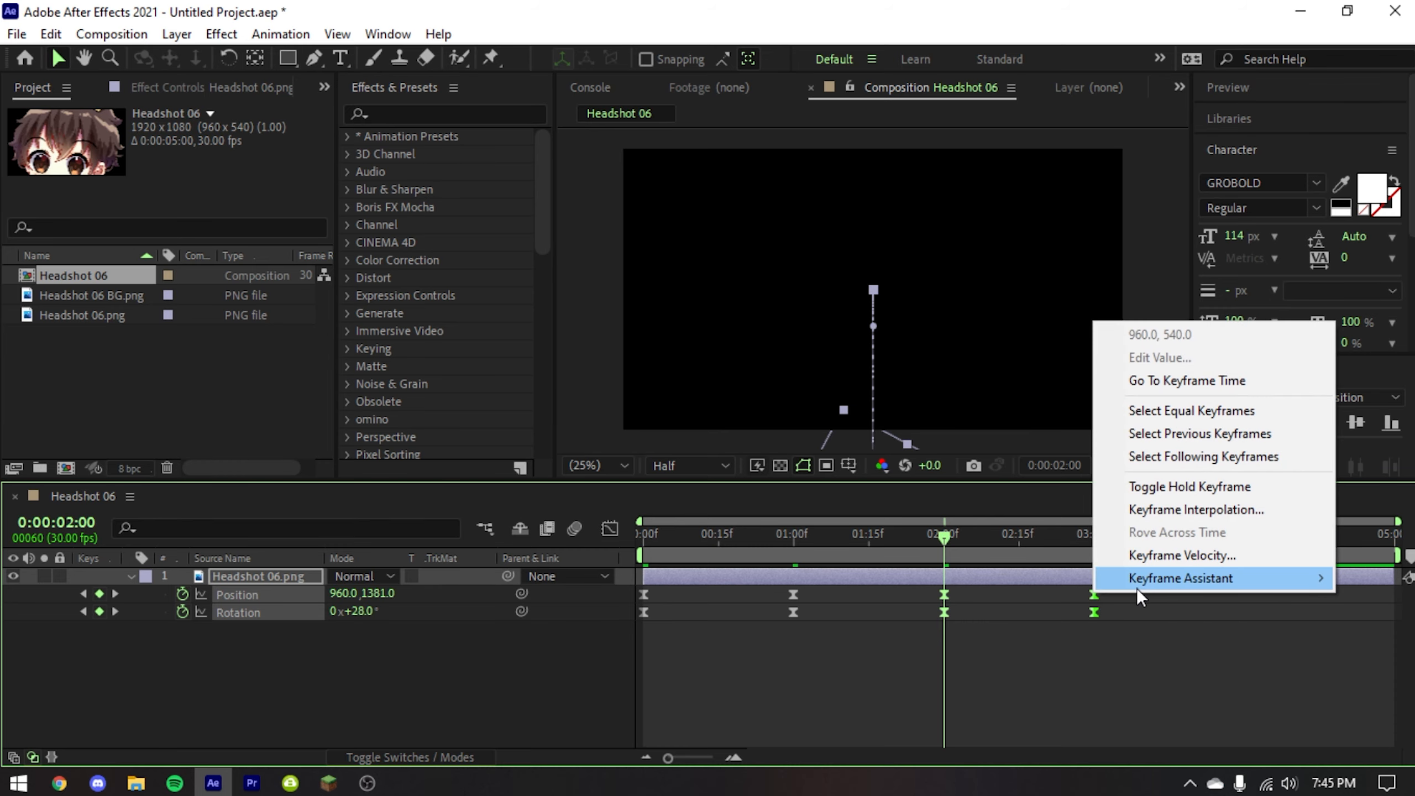
mouse_move(1137, 589)
click(1176, 677)
drag(1120, 586, 908, 620)
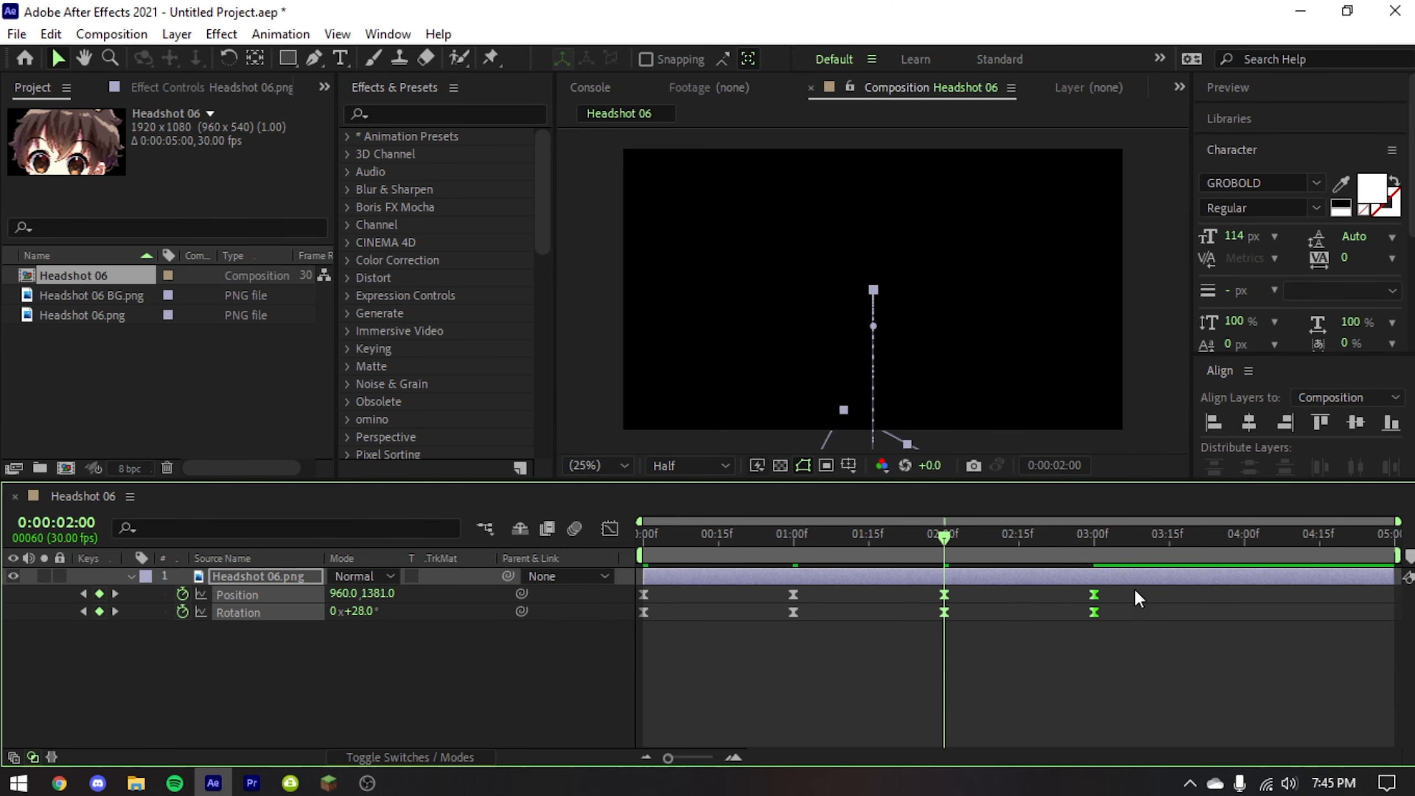
right_click(1095, 593)
mouse_move(1128, 577)
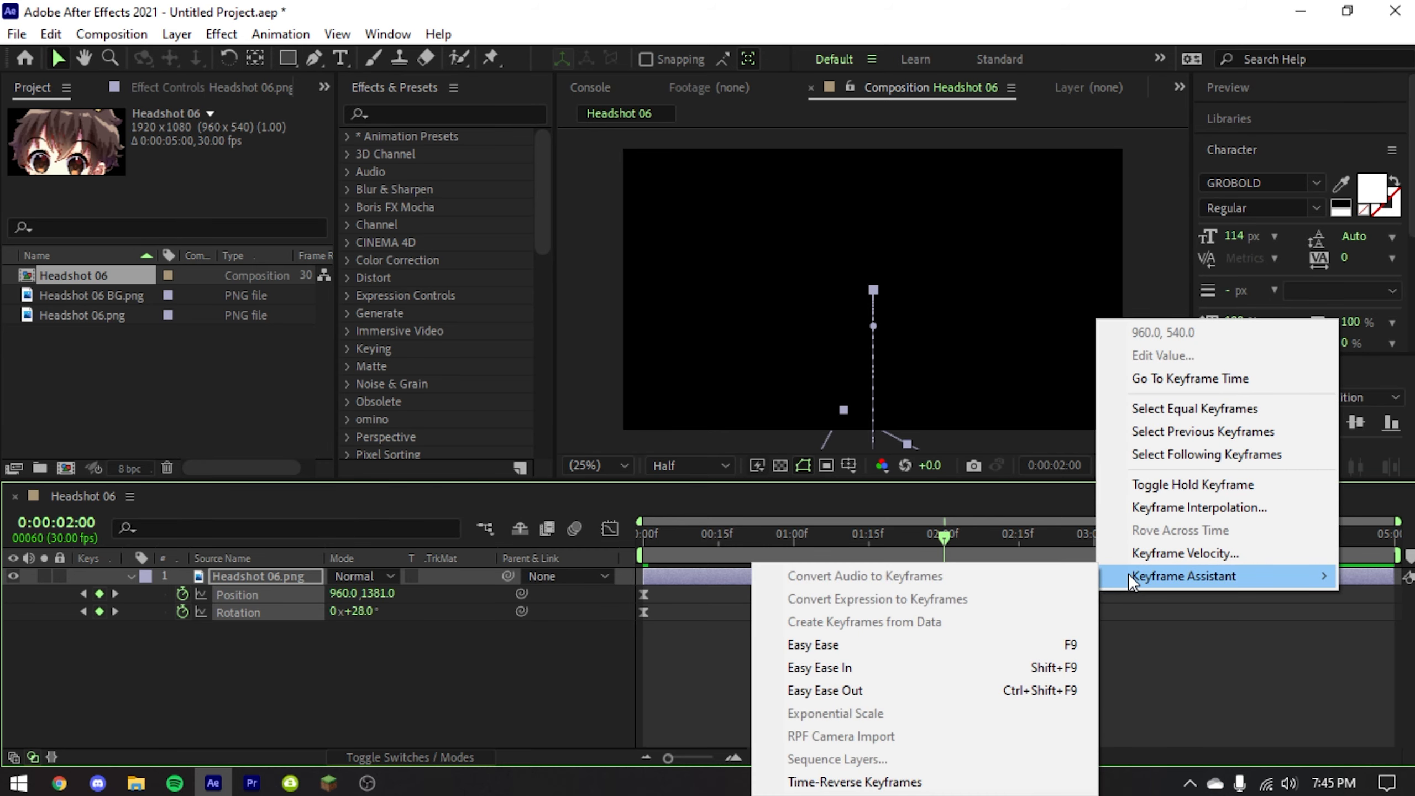
click(893, 648)
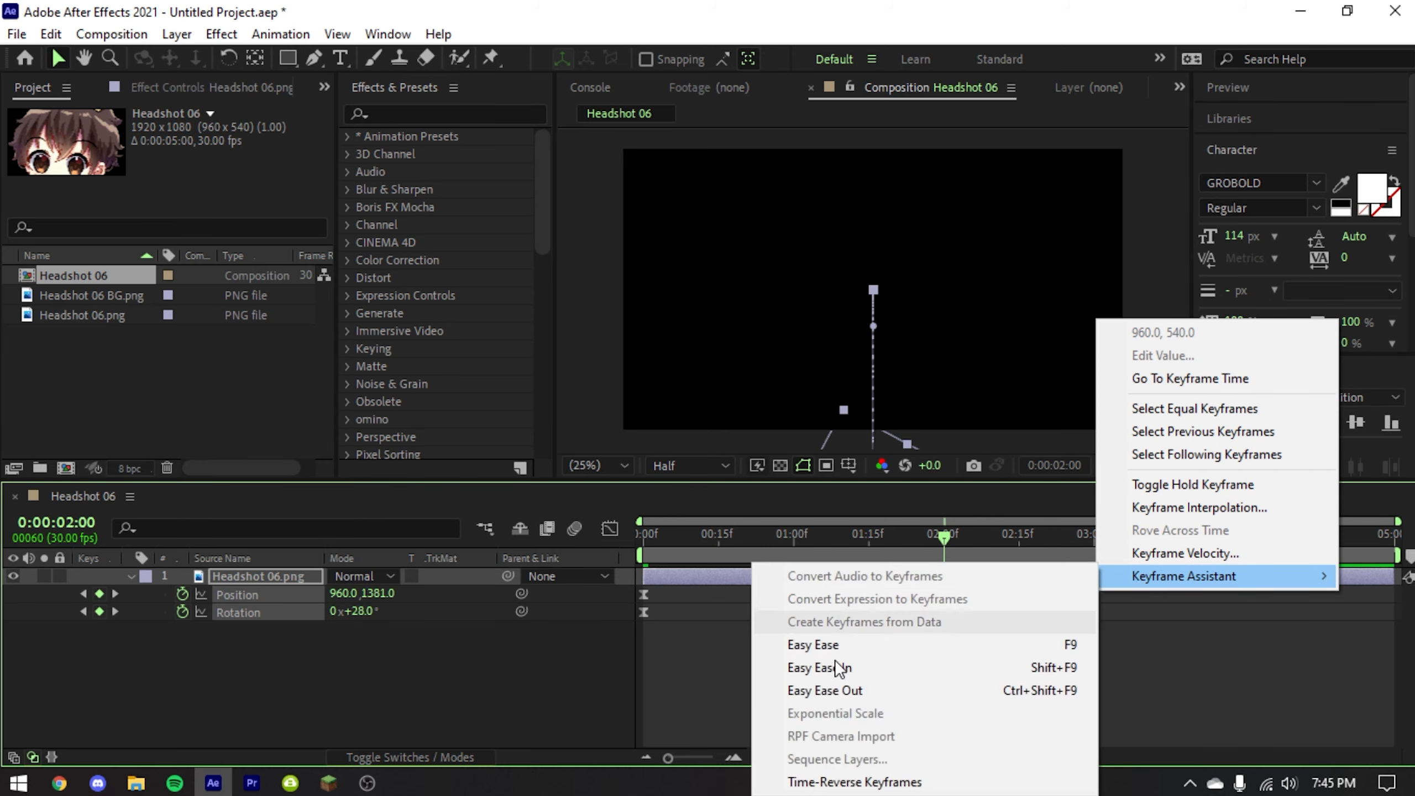
click(829, 778)
click(913, 669)
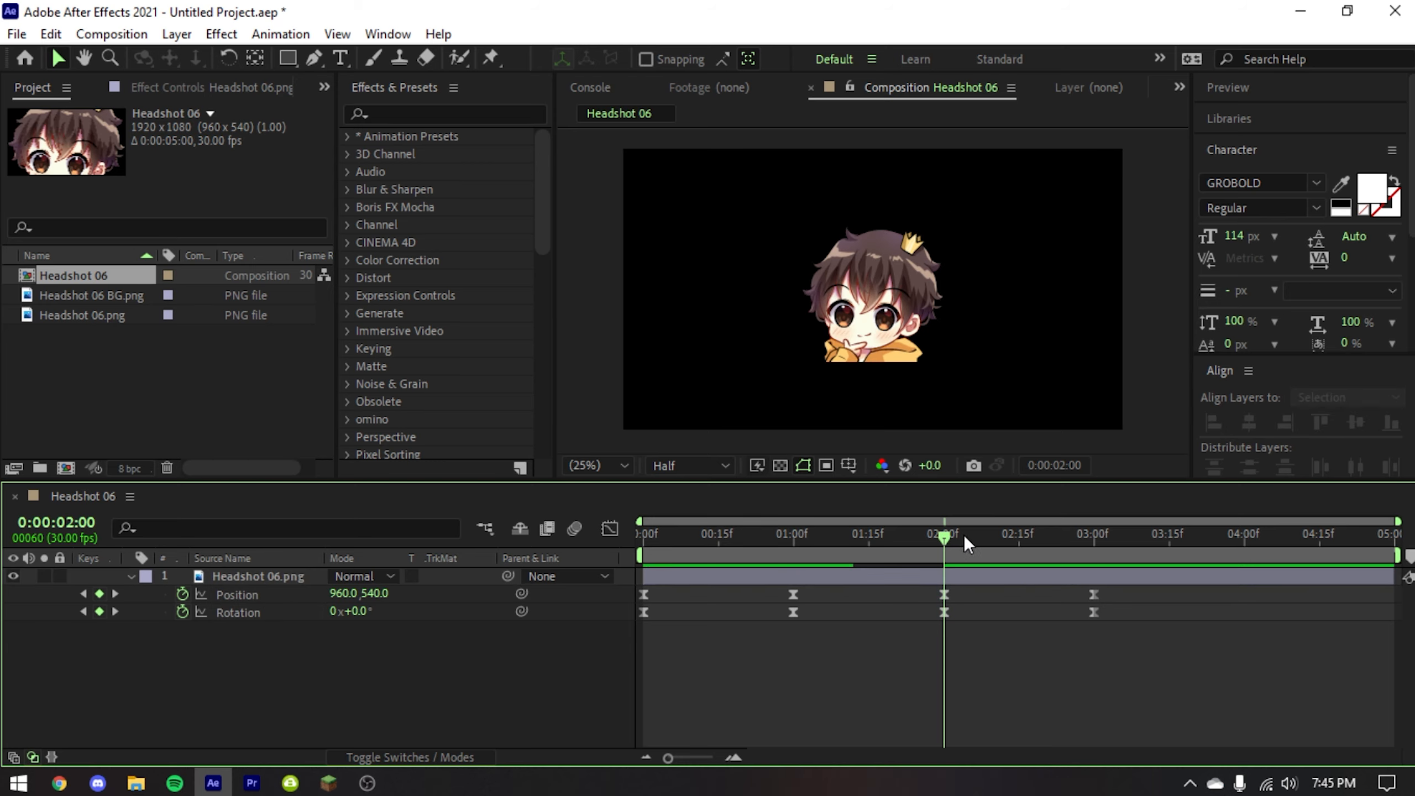
- Preview the headshot's entrance and exit from 0:00:00:00 up to 0:00:03:00
drag(961, 540, 590, 566)
key(space)
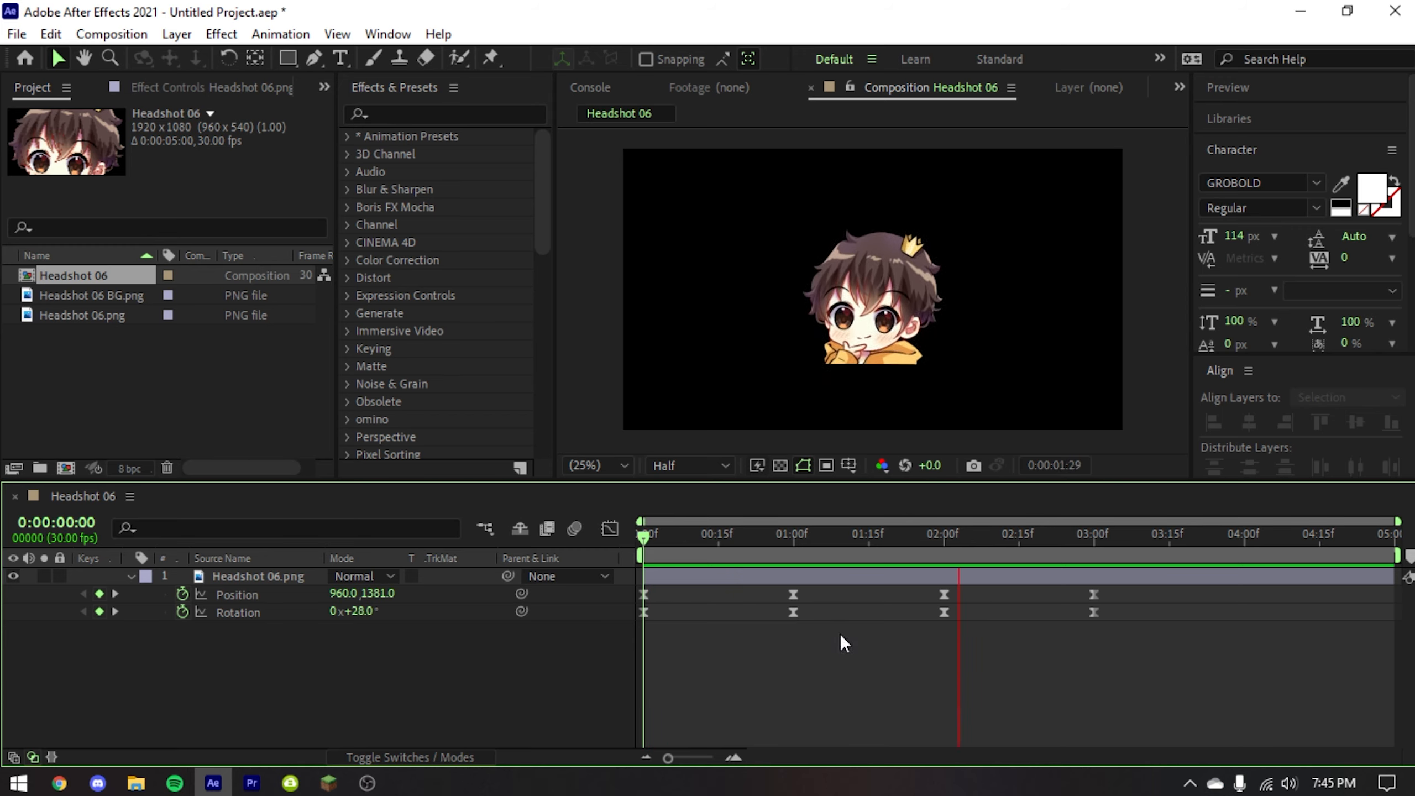
click(1110, 538)
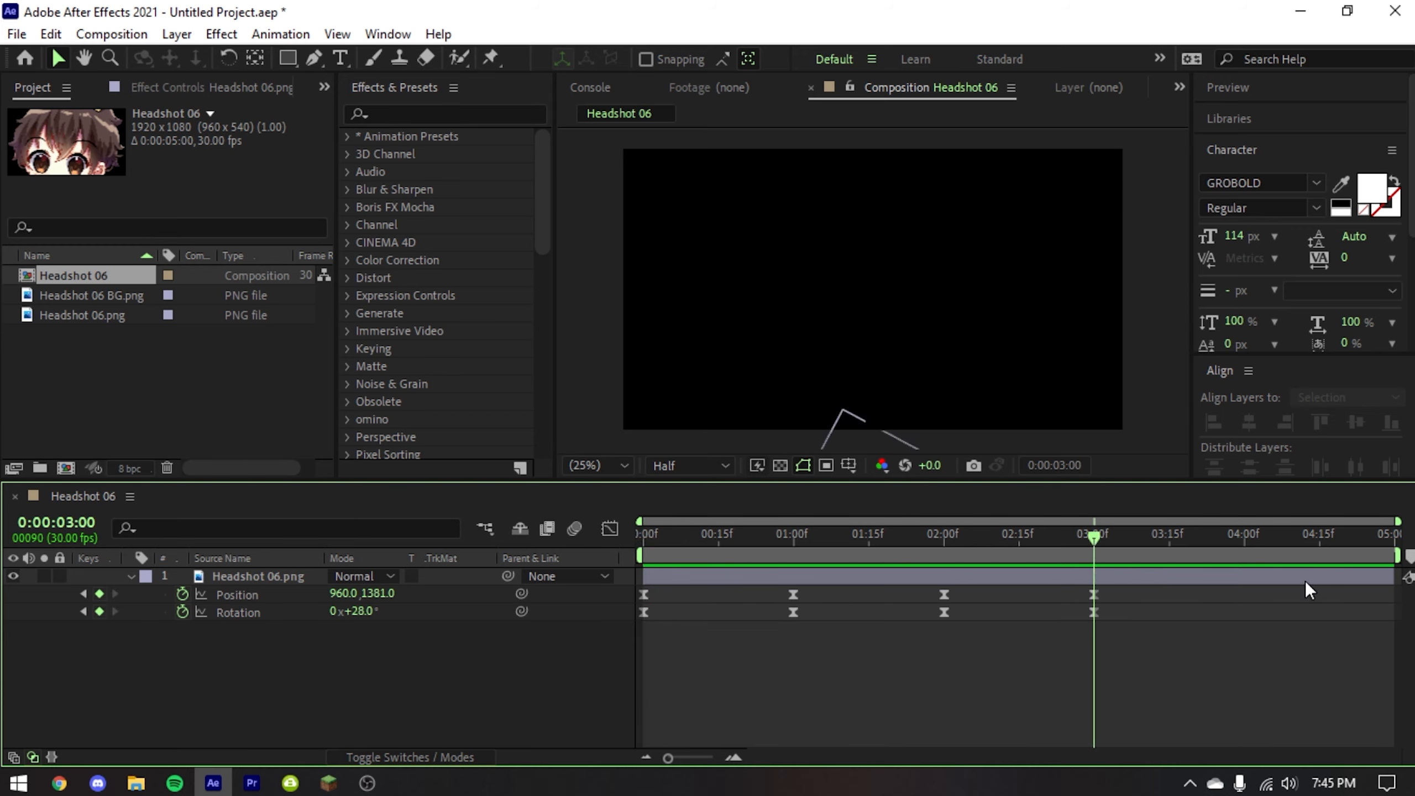
- Trim the end of the headshot layer and the end of the work area to about 0:00:03:15
drag(1390, 575, 1173, 575)
click(1180, 660)
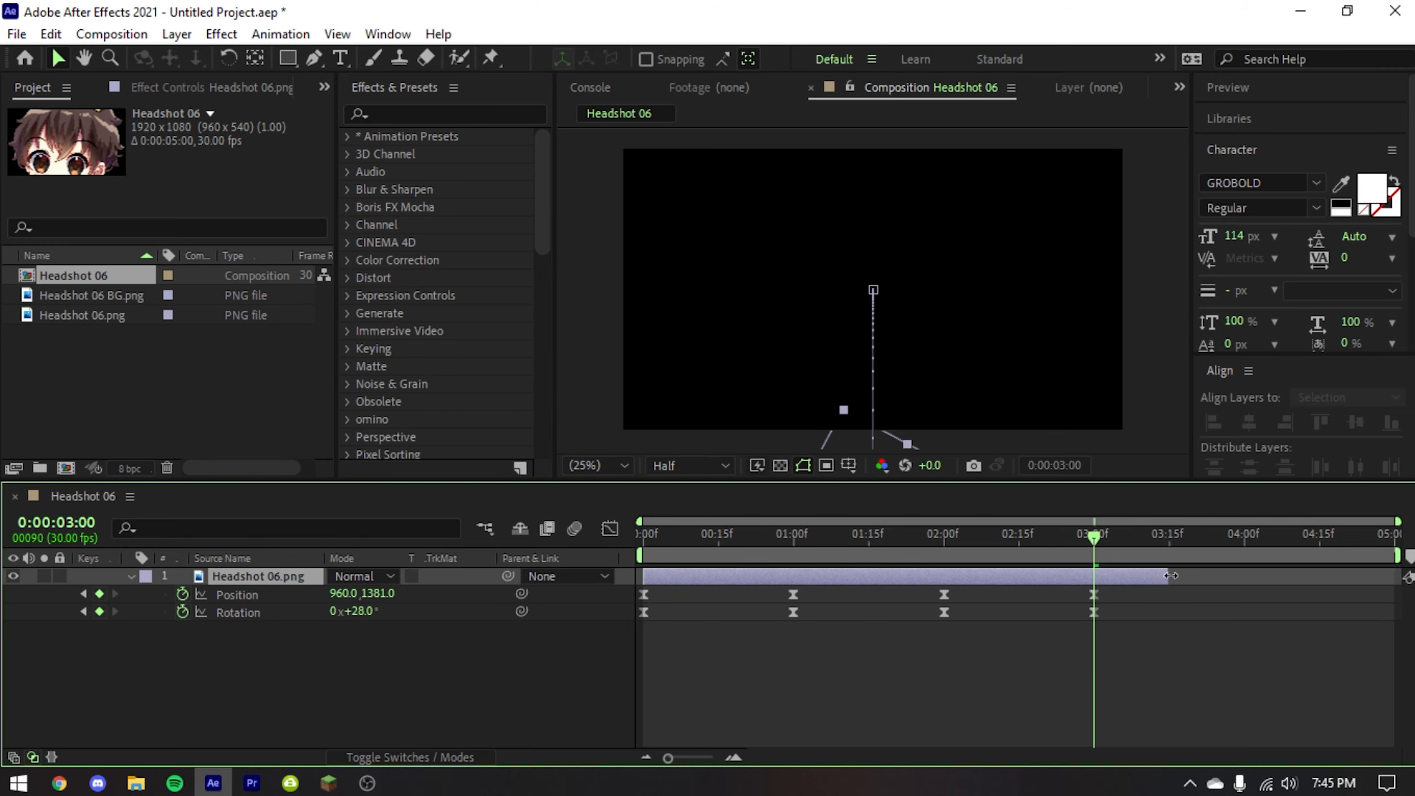
click(1169, 535)
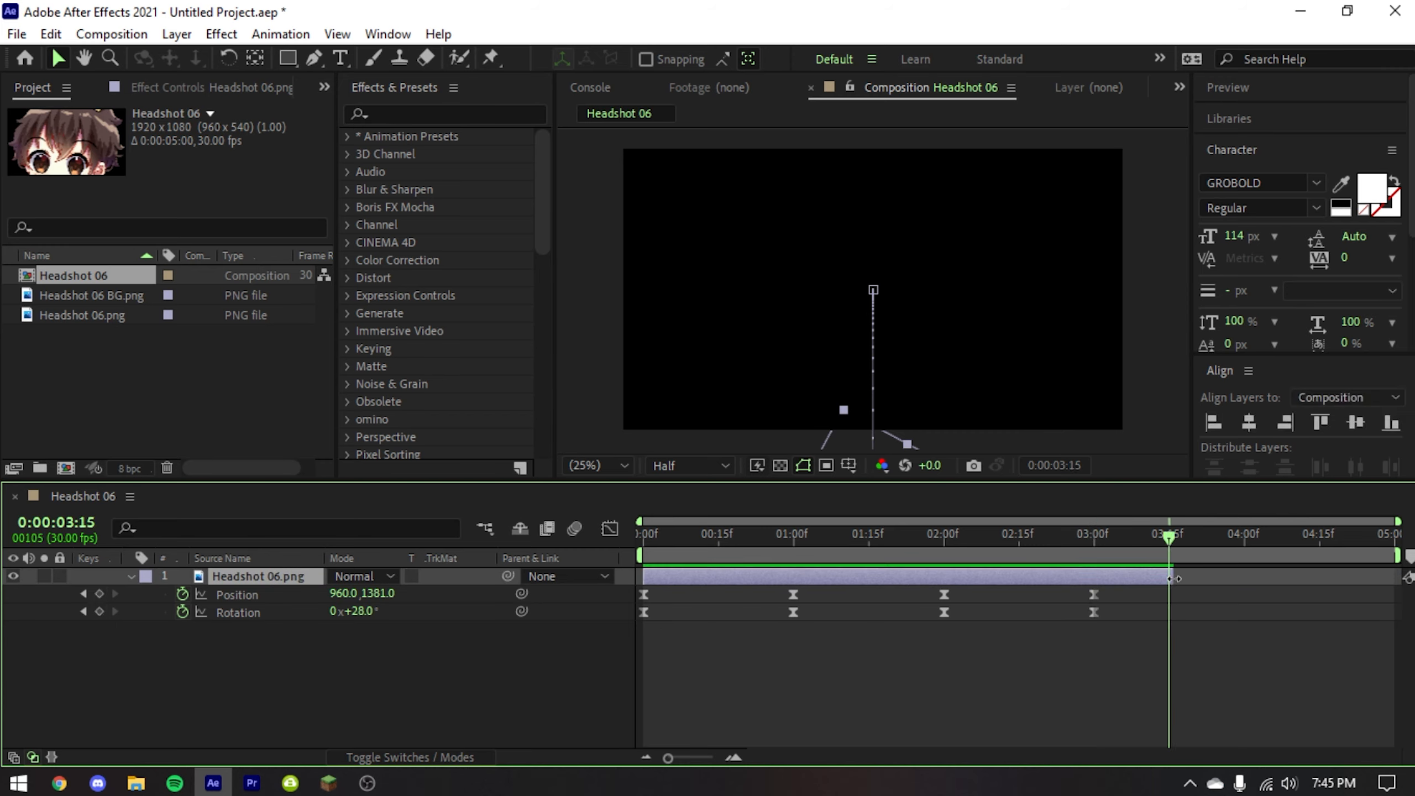
drag(1399, 555, 649, 616)
click(1193, 571)
drag(660, 558, 802, 560)
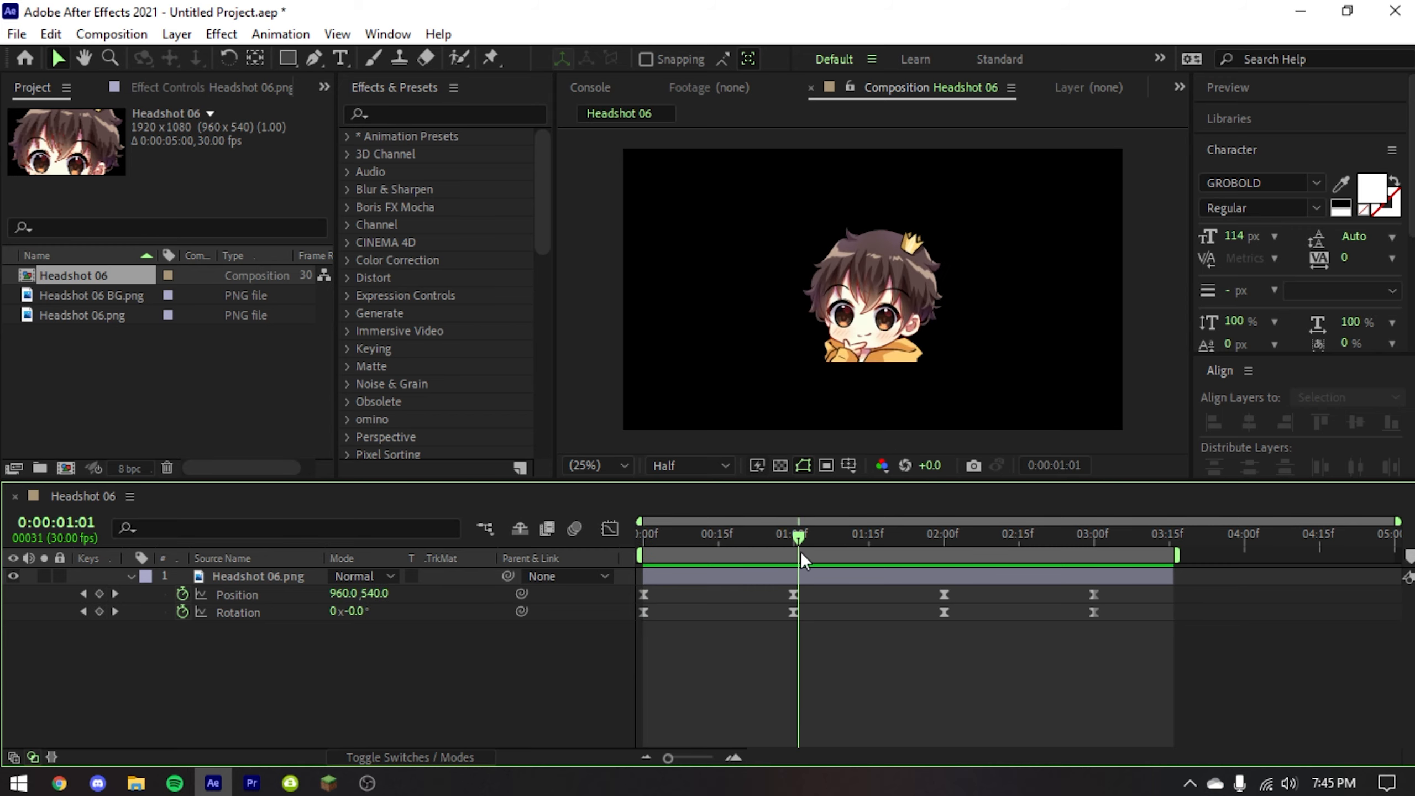
- Switch to Chrome to check the reference video's background colour and return to After Effects
click(59, 783)
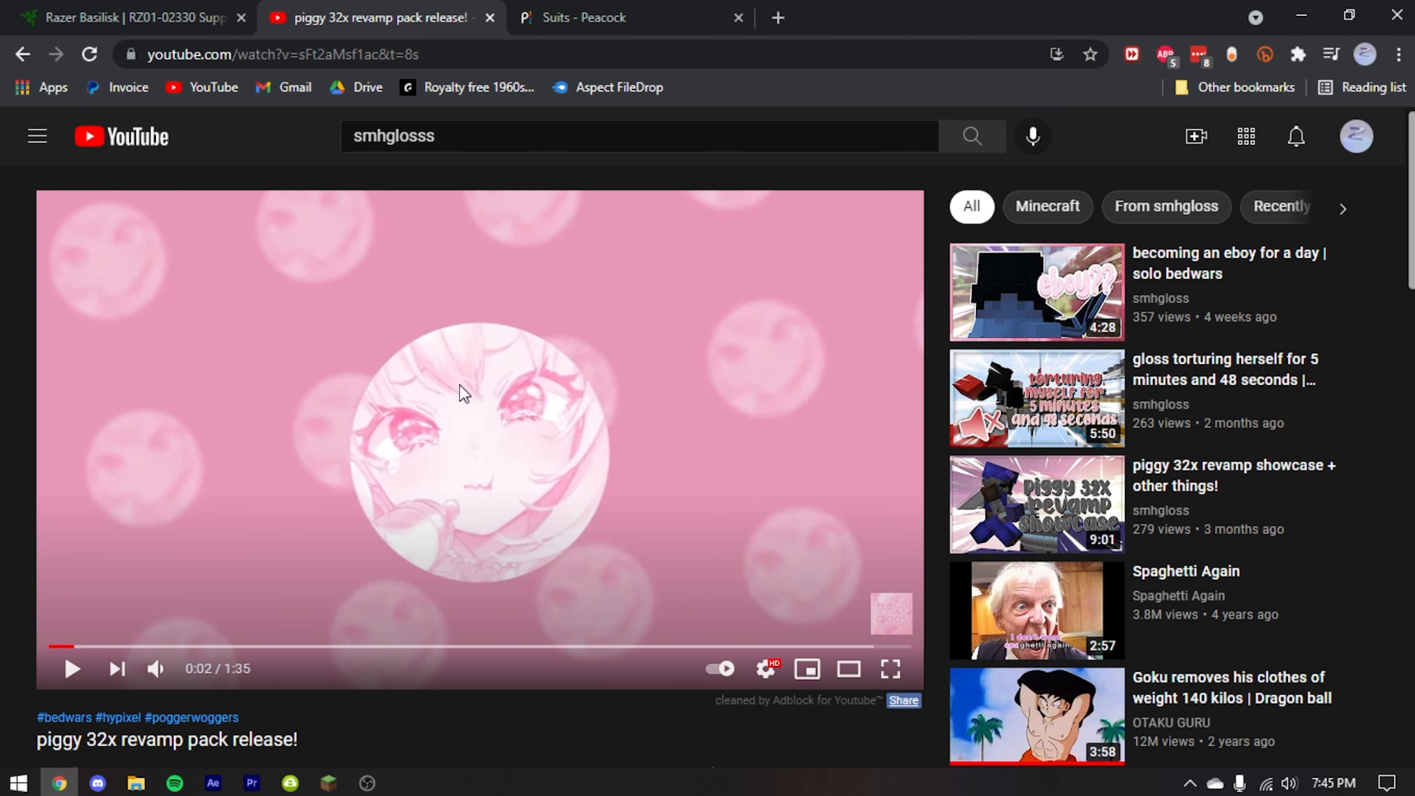
key(alt+Tab)
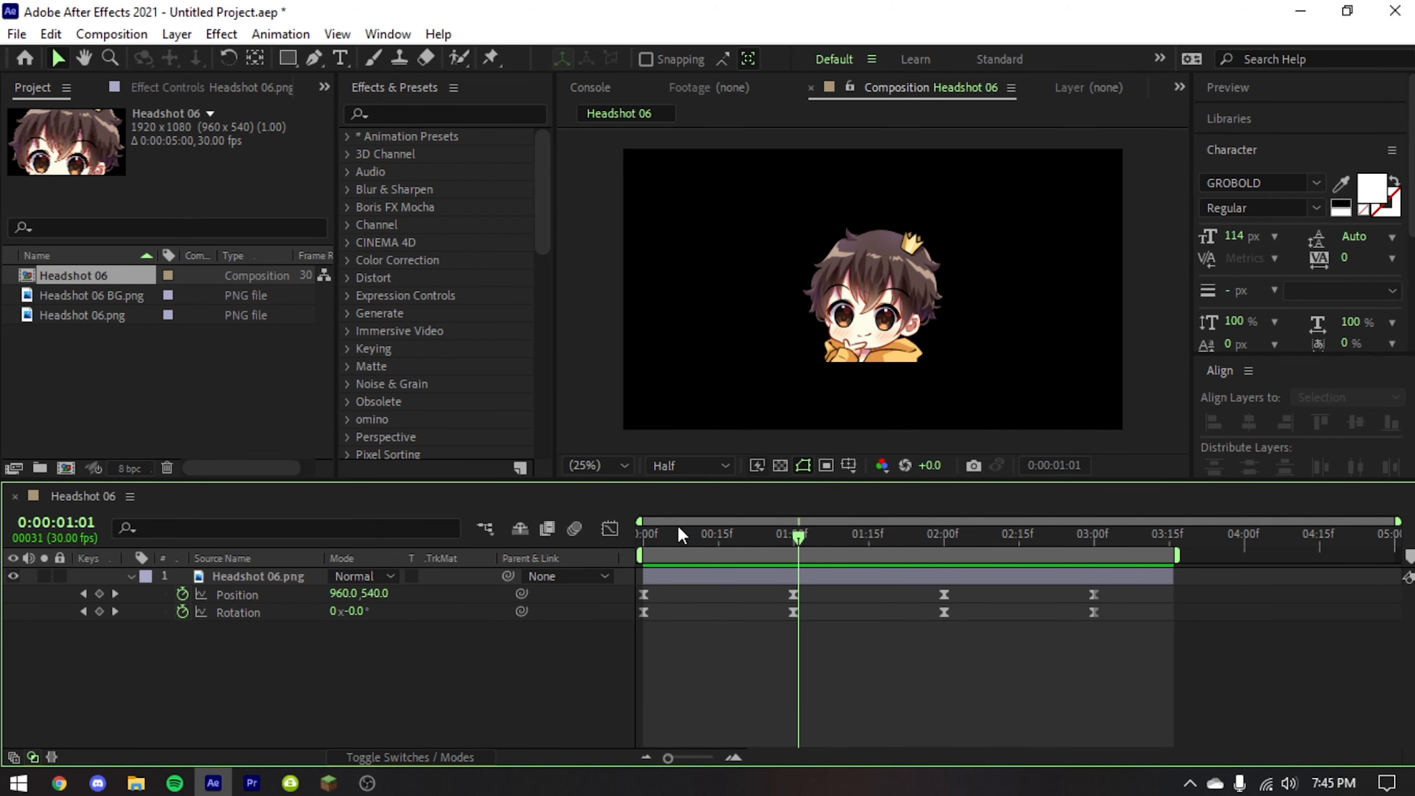
drag(680, 528, 606, 544)
right_click(446, 683)
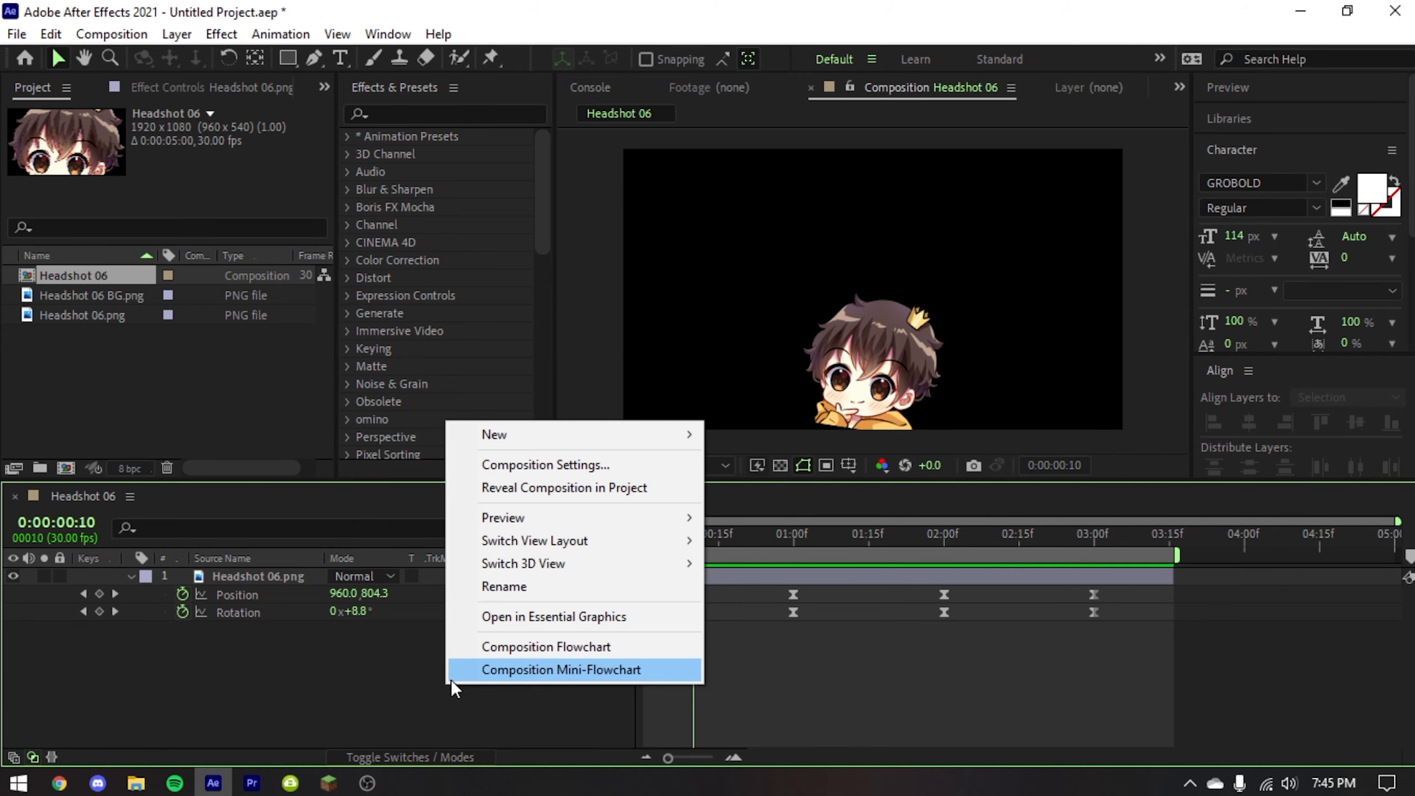
mouse_move(532, 441)
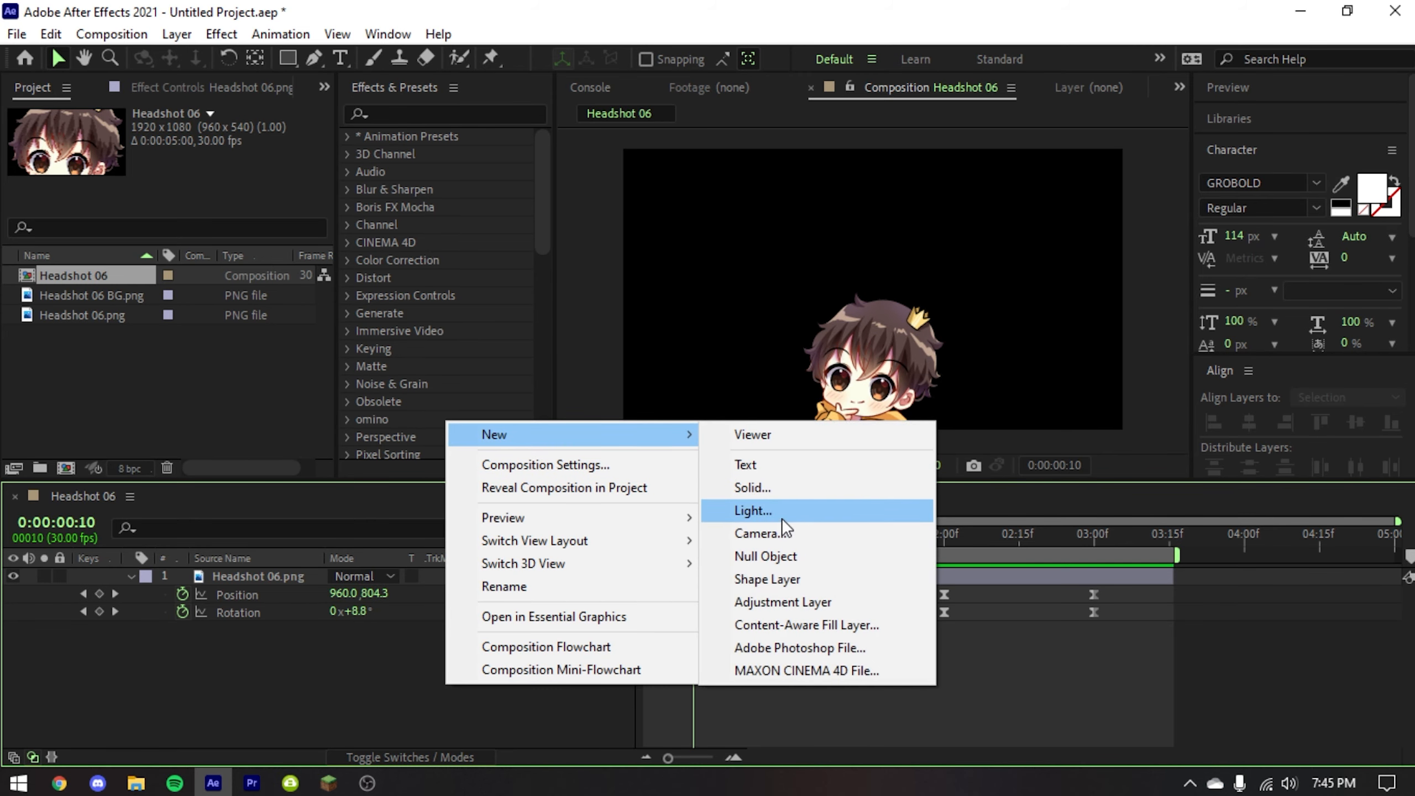
click(716, 488)
click(1056, 586)
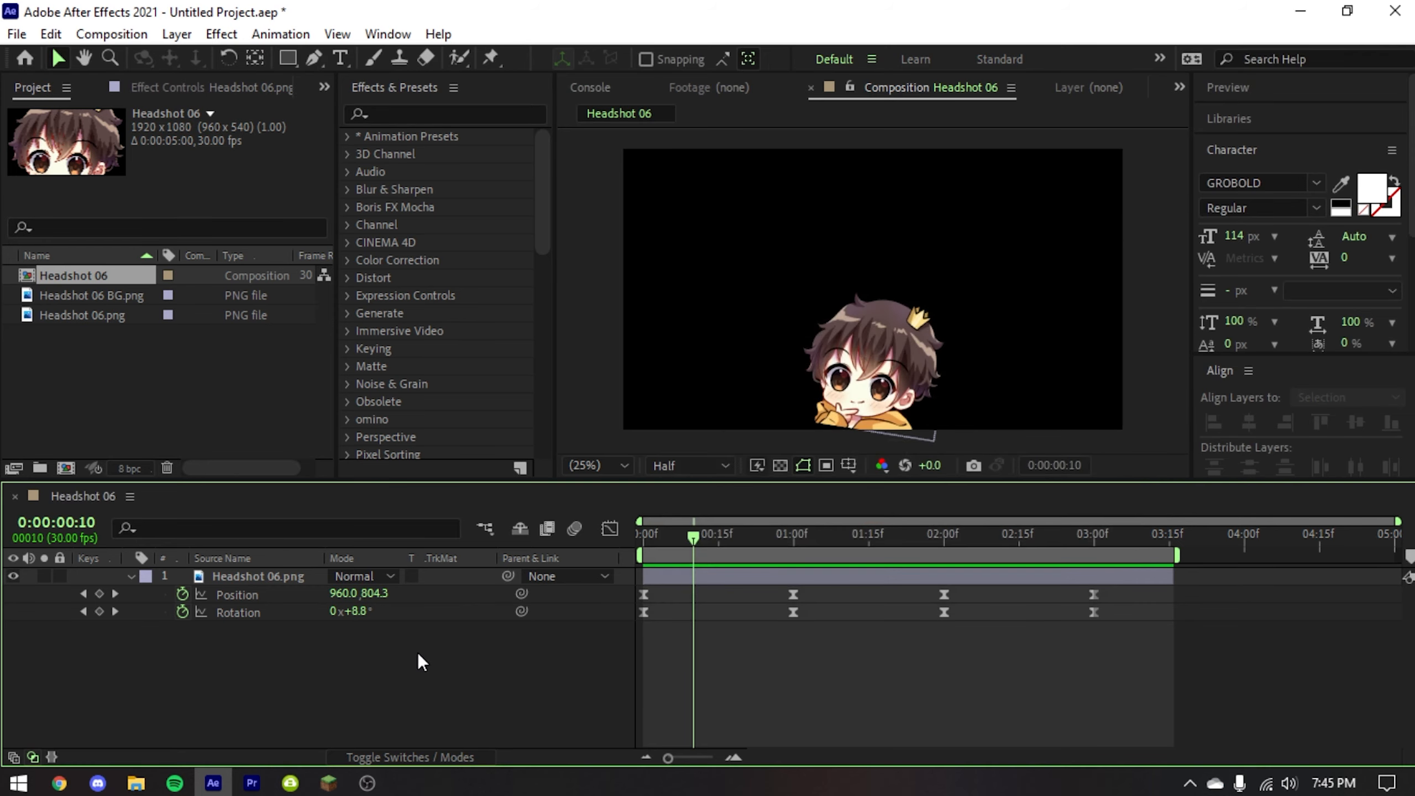
- Create a 1920x1080 solid in the light orange FFDC7C and place it beneath the headshot layer
right_click(419, 653)
mouse_move(524, 409)
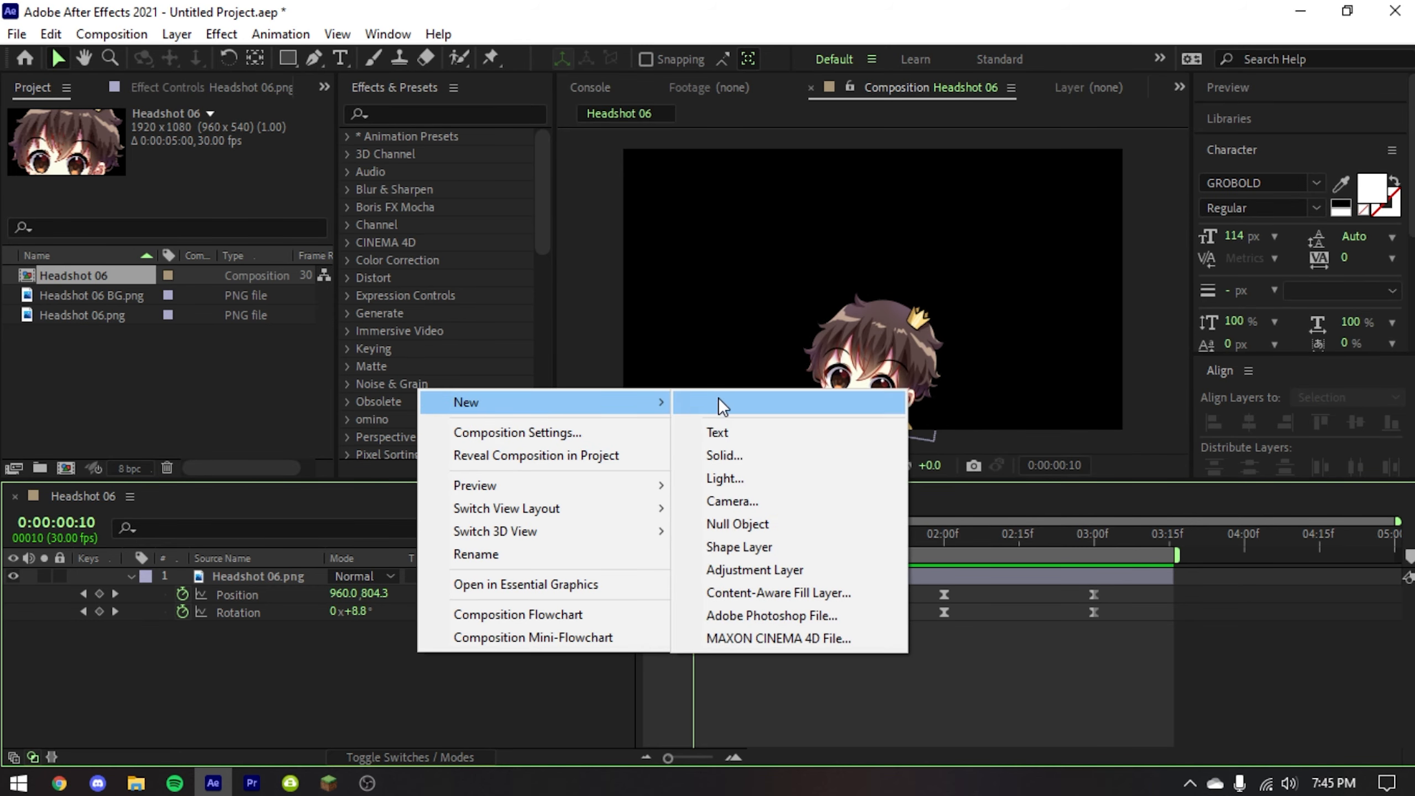
click(734, 453)
click(880, 515)
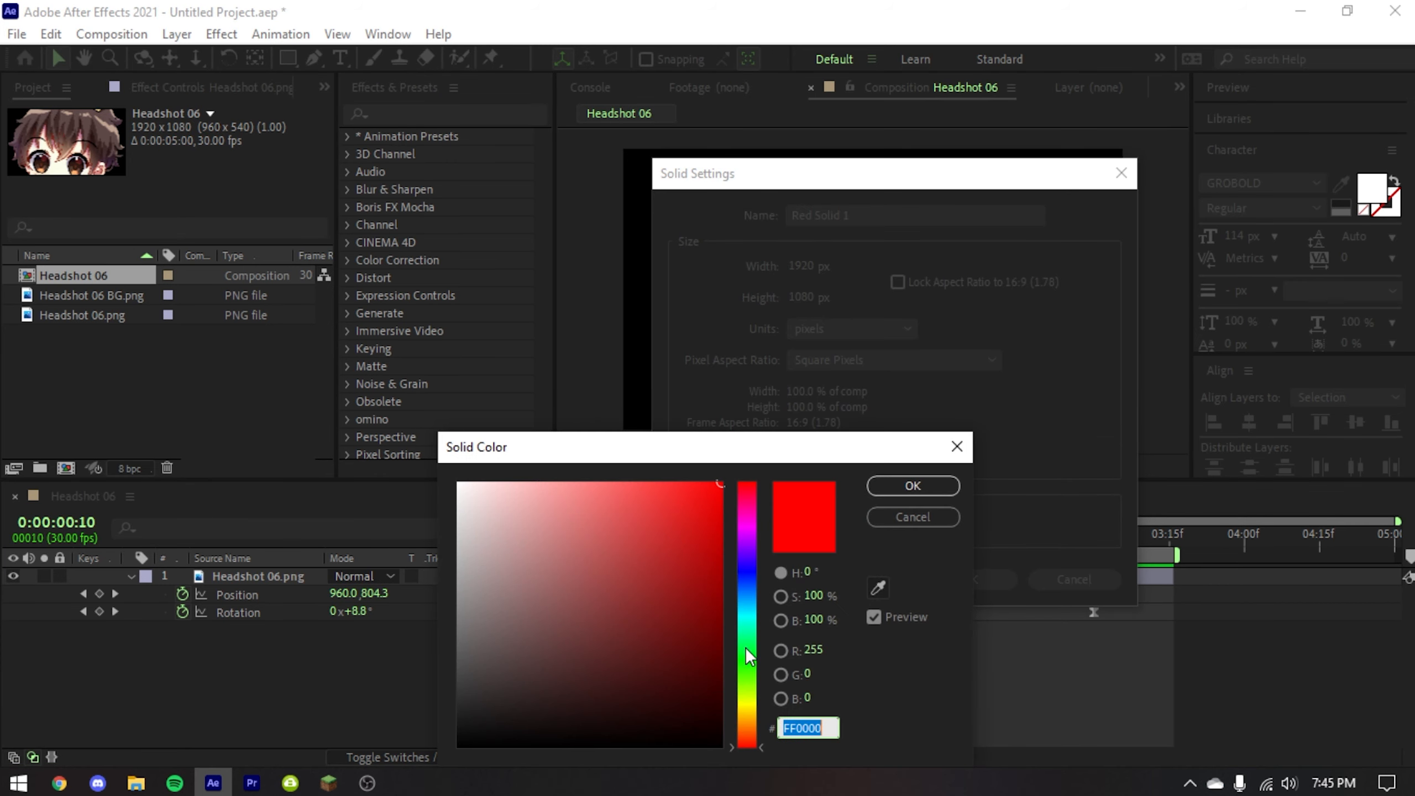
drag(748, 523, 749, 715)
drag(721, 456, 509, 312)
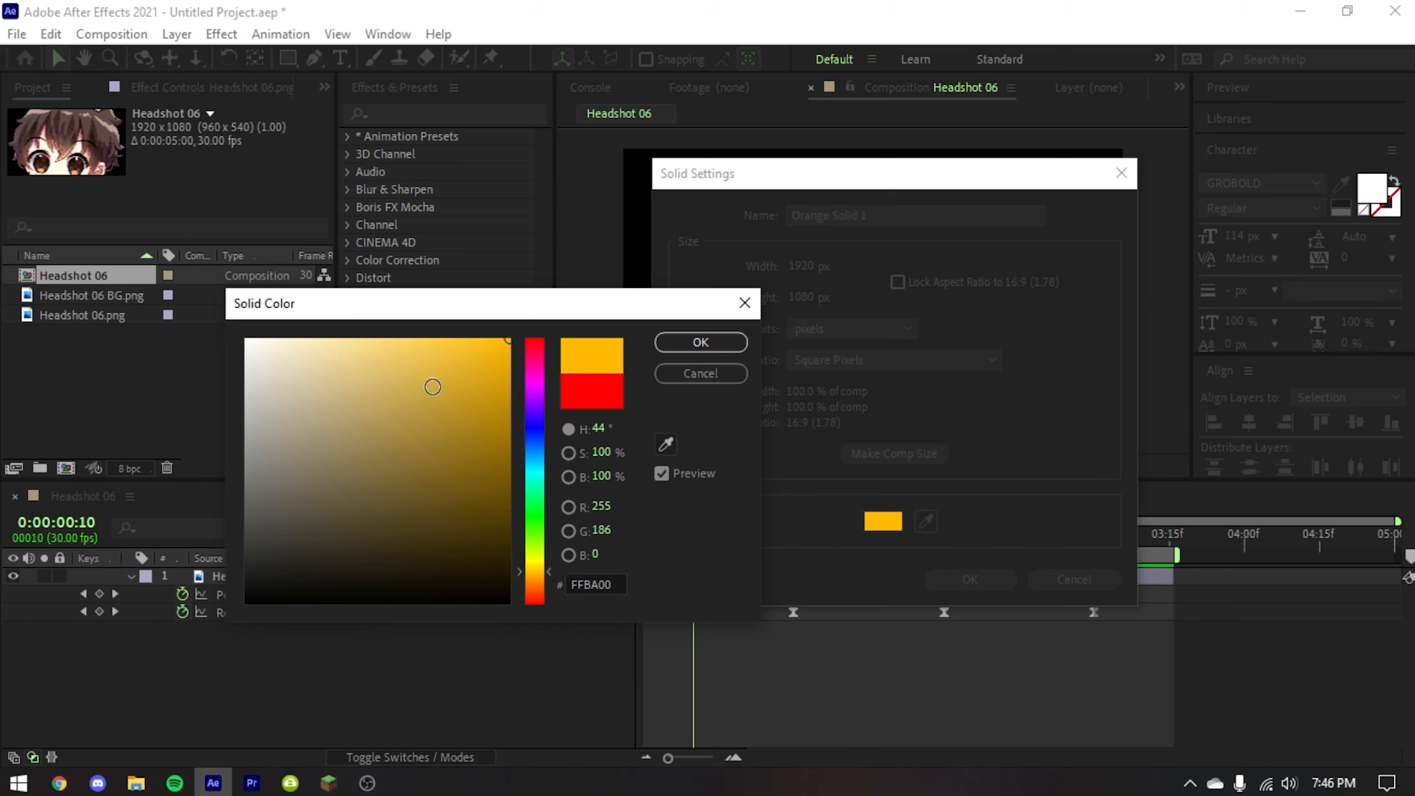
click(380, 339)
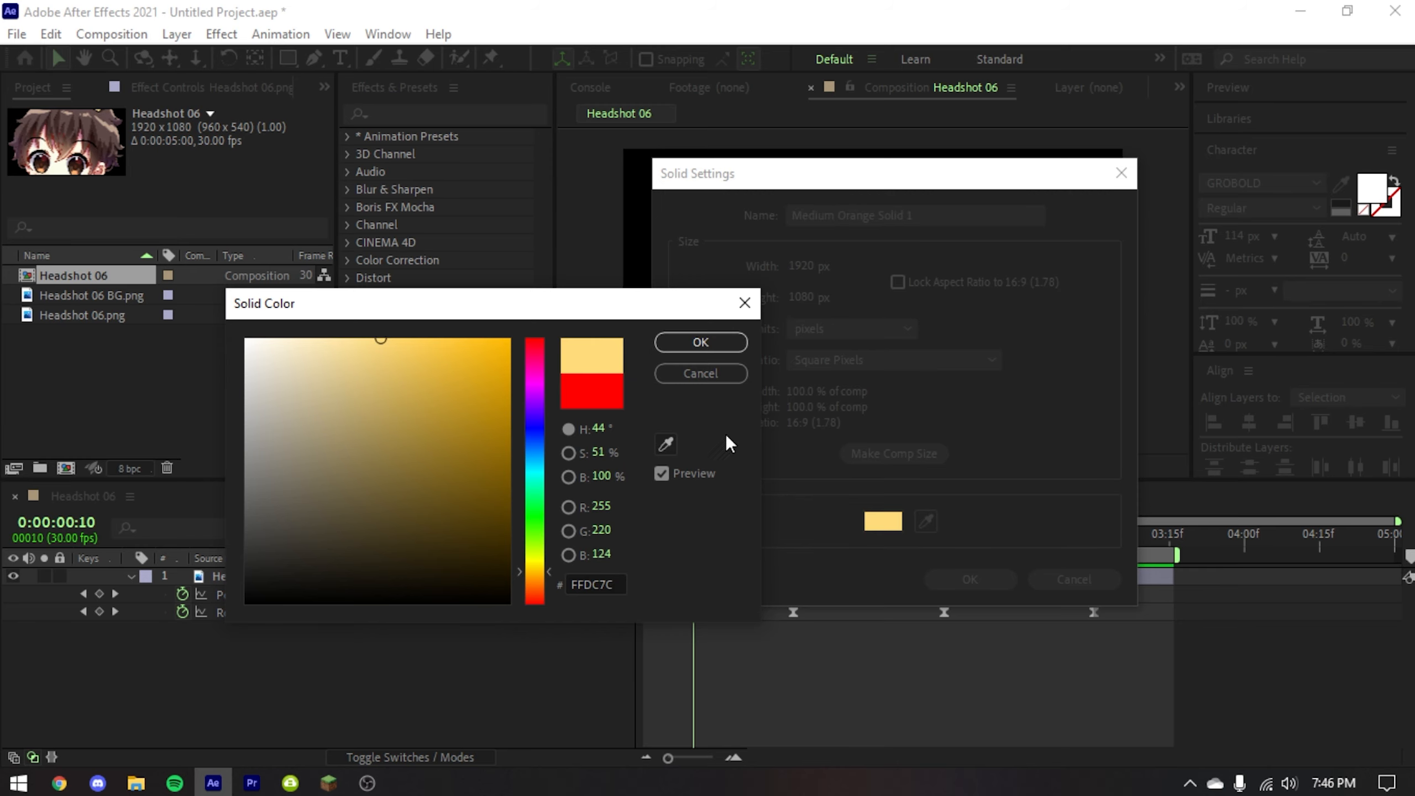
click(700, 342)
click(967, 578)
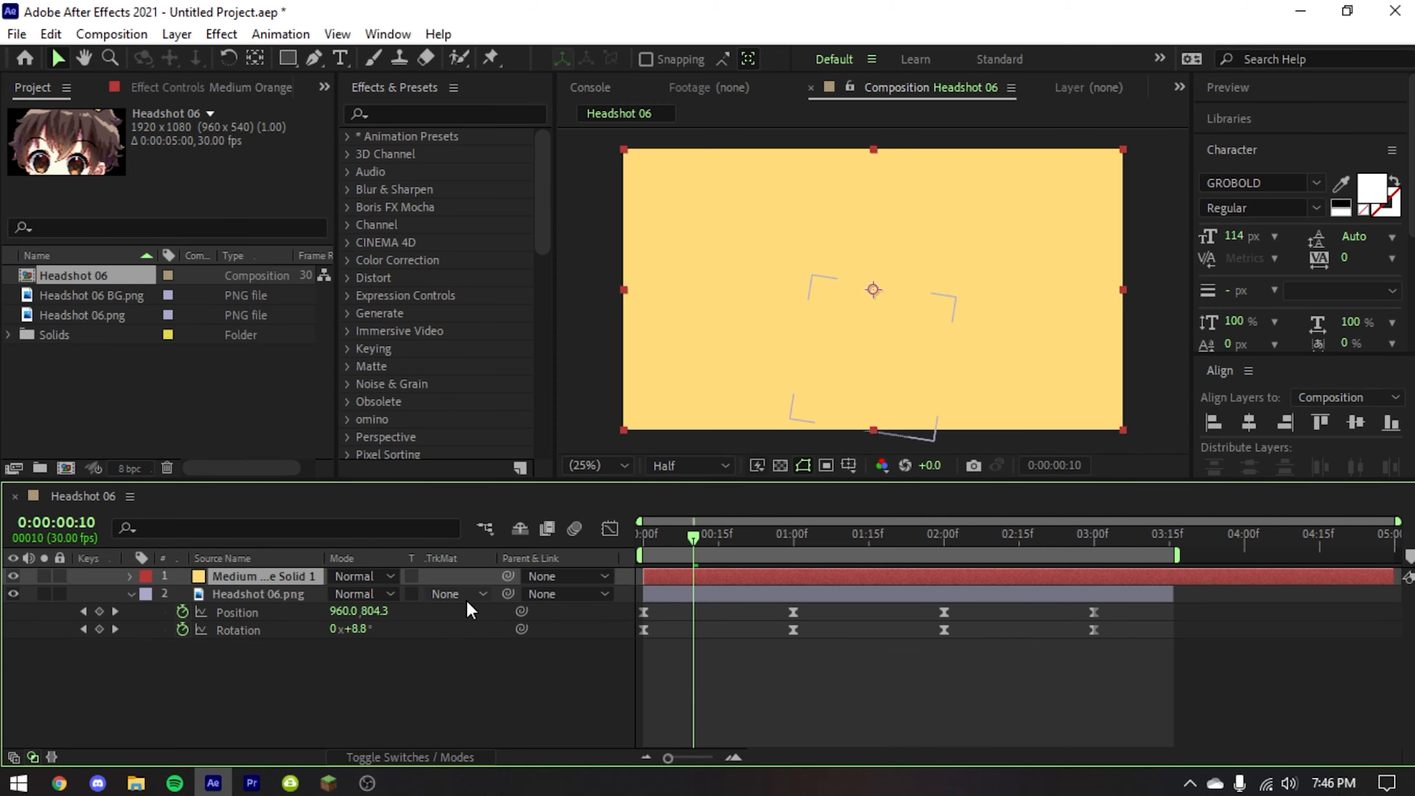
drag(293, 581, 294, 642)
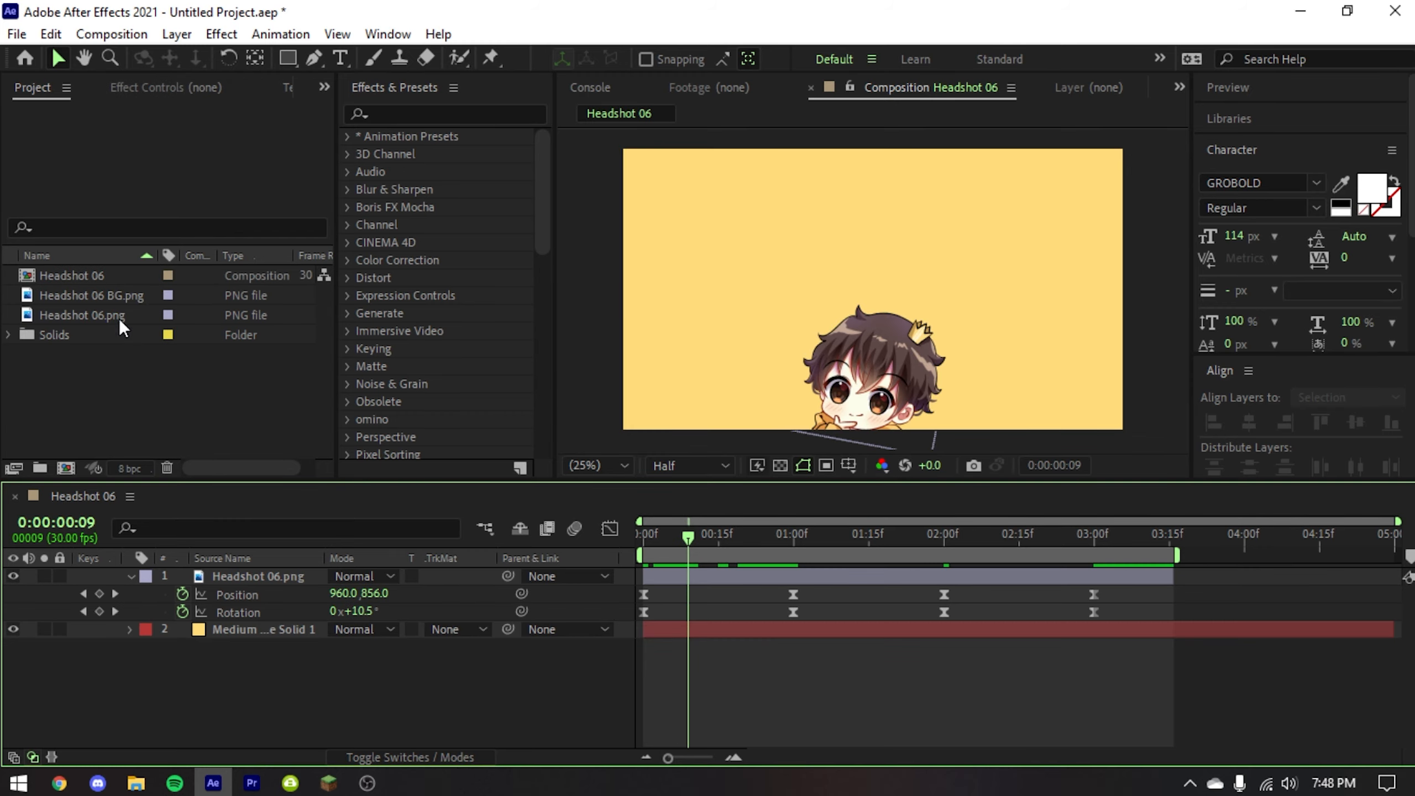
- Switch to Chrome to view the reference video's repeating background pattern and return to After Effects
click(60, 783)
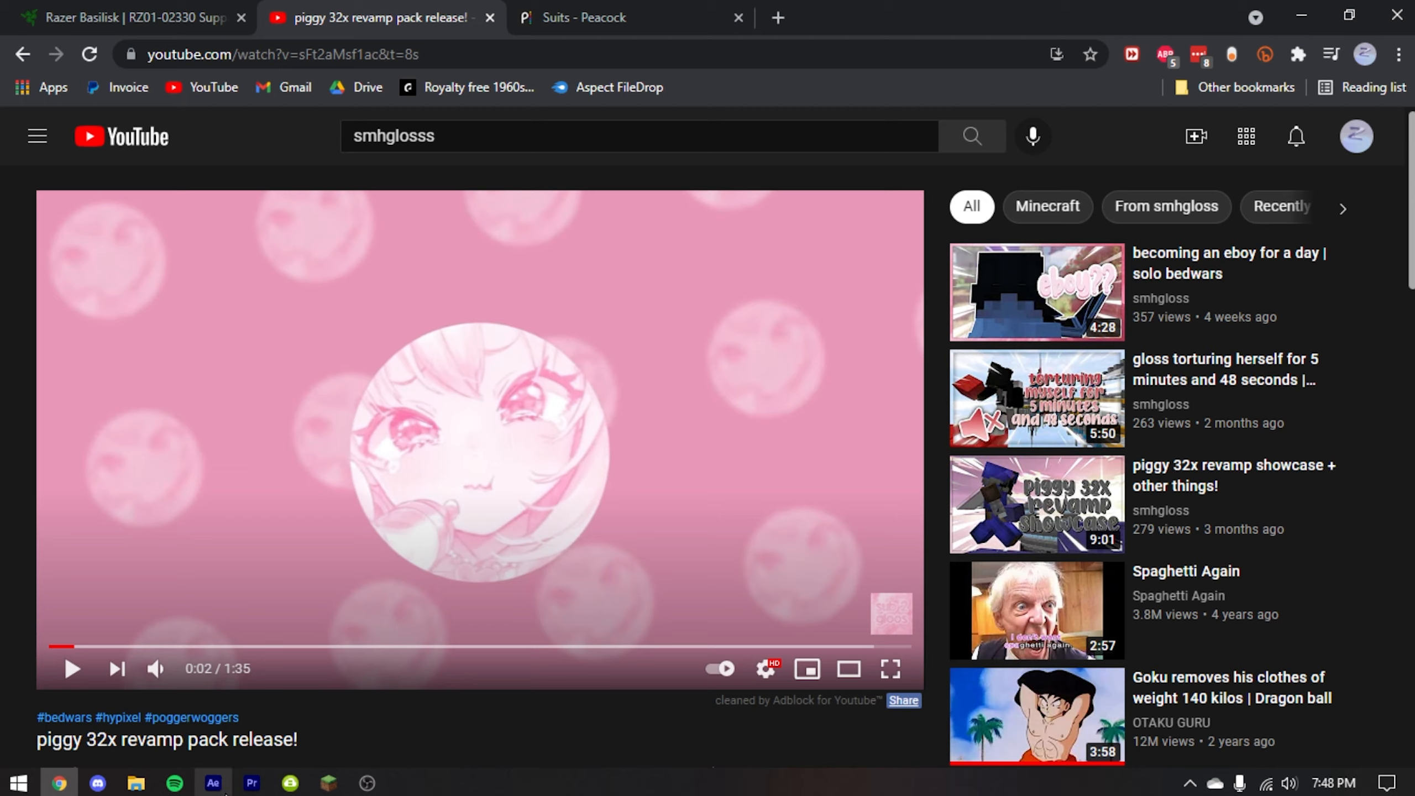
click(213, 783)
- Try a second copy of Headshot 06.png between the headshot and the solid, scaled to 27%
click(88, 316)
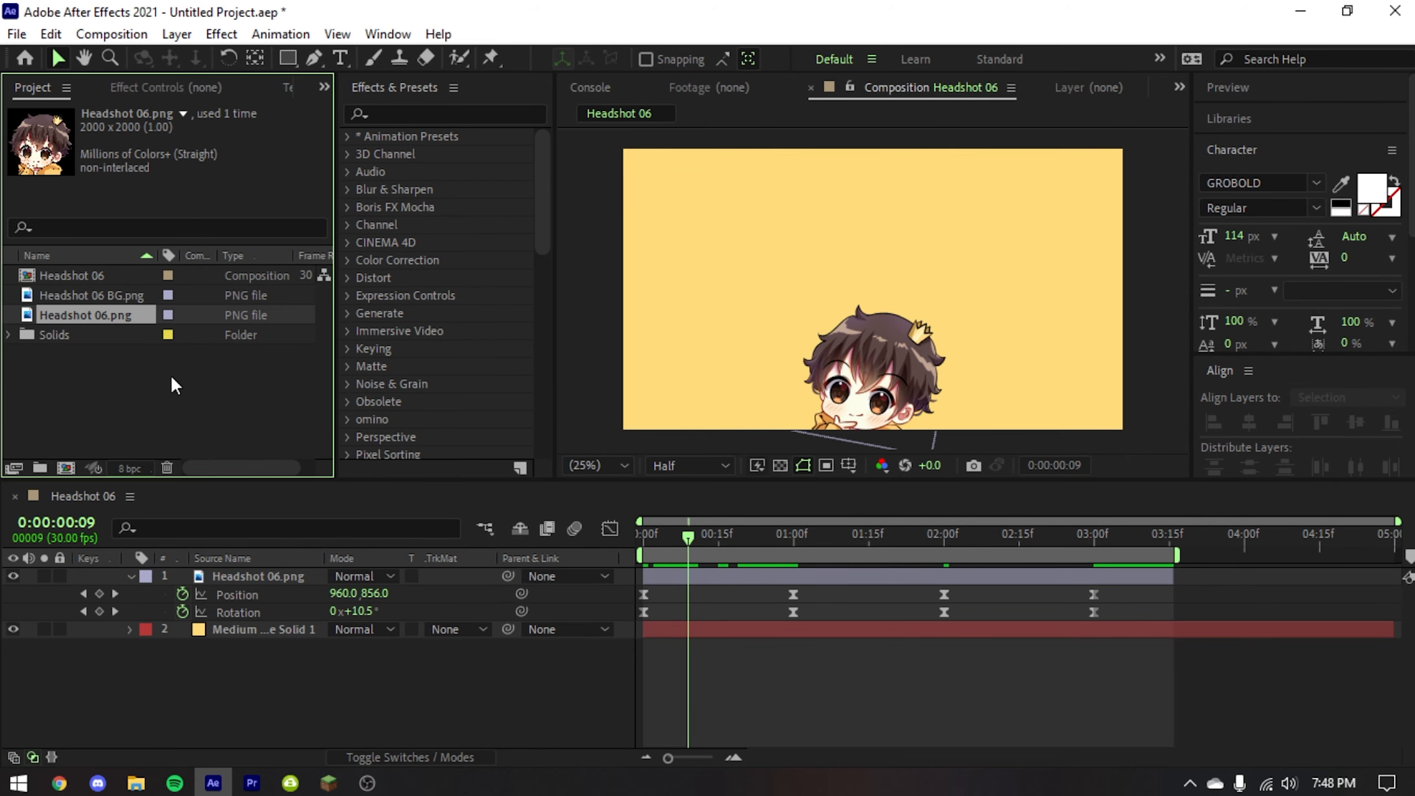
drag(125, 323, 271, 627)
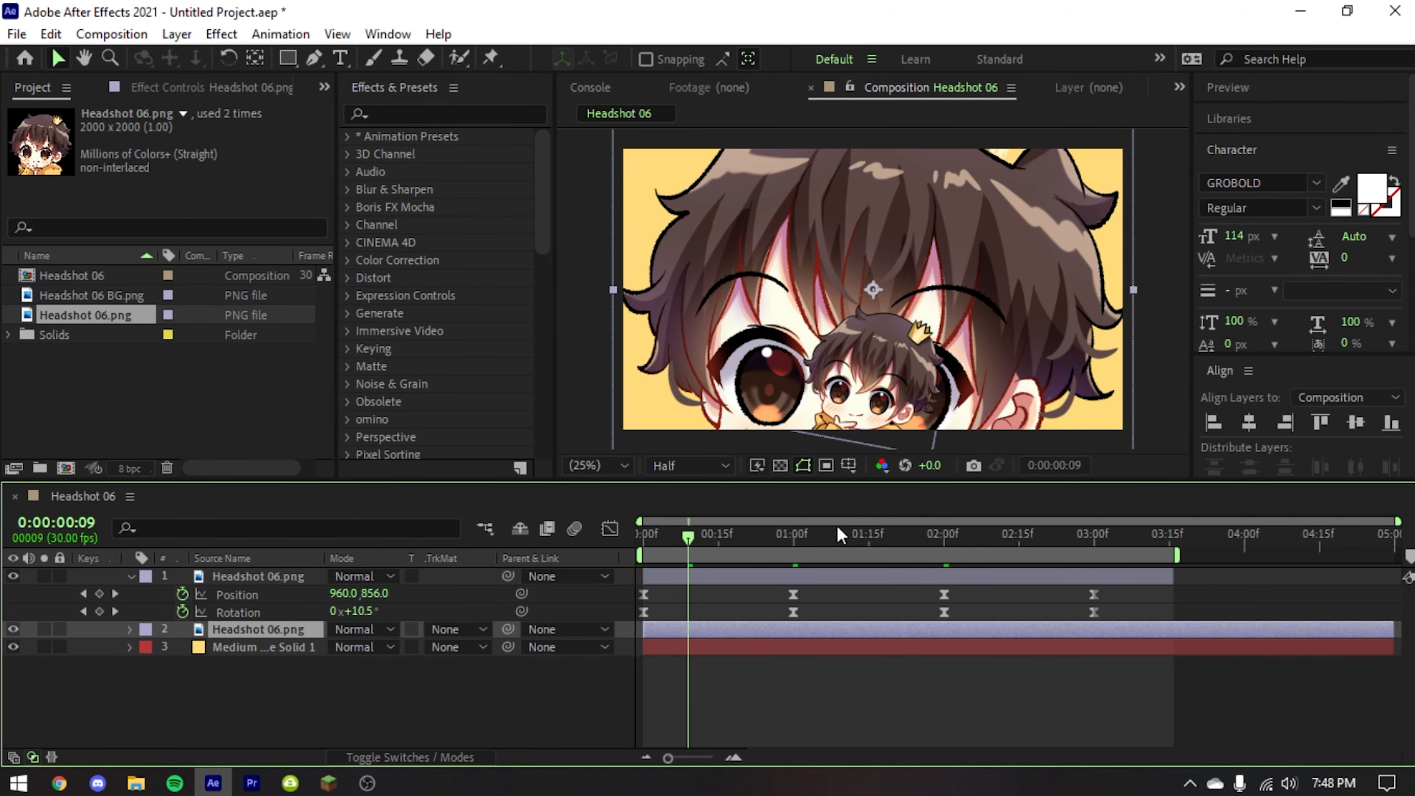
key(s)
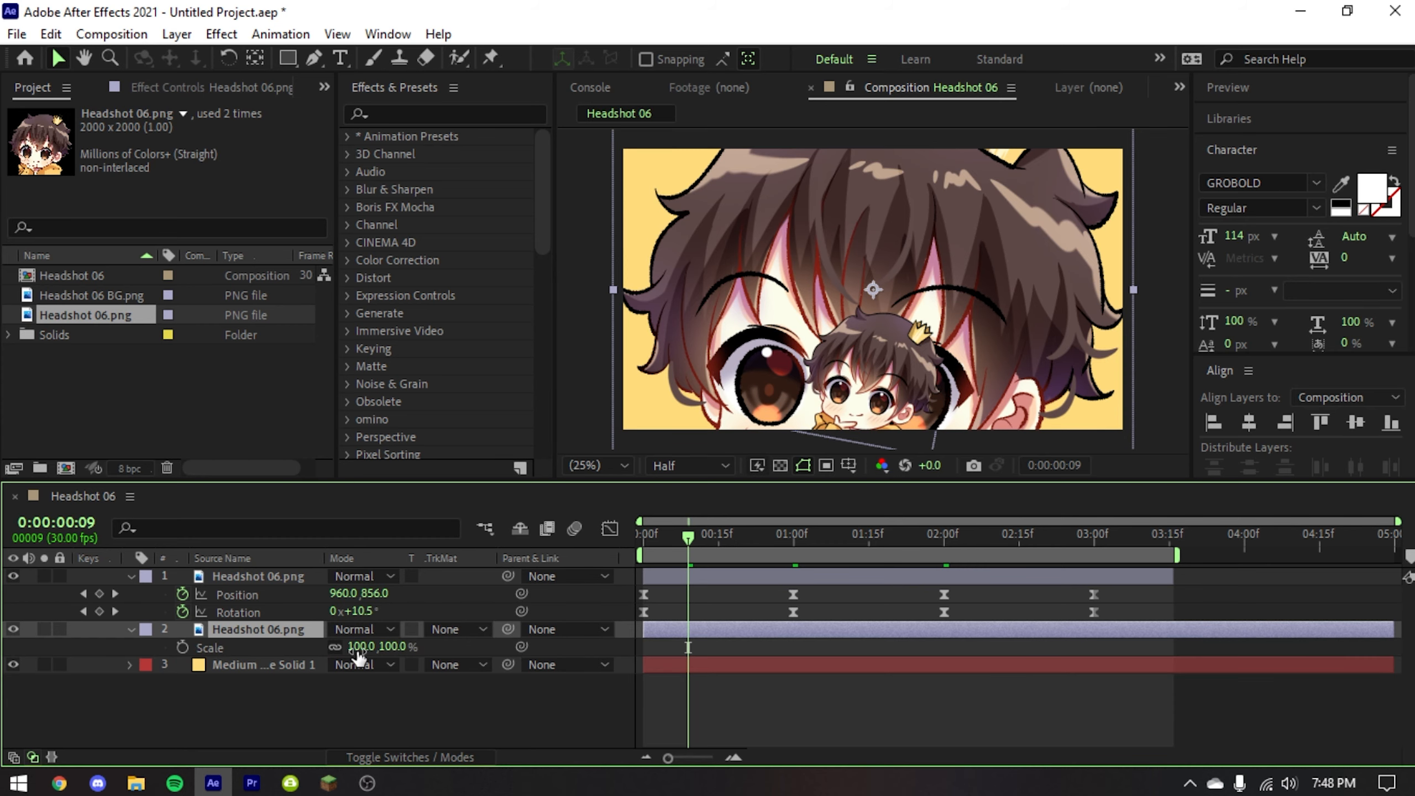
drag(357, 657, 303, 662)
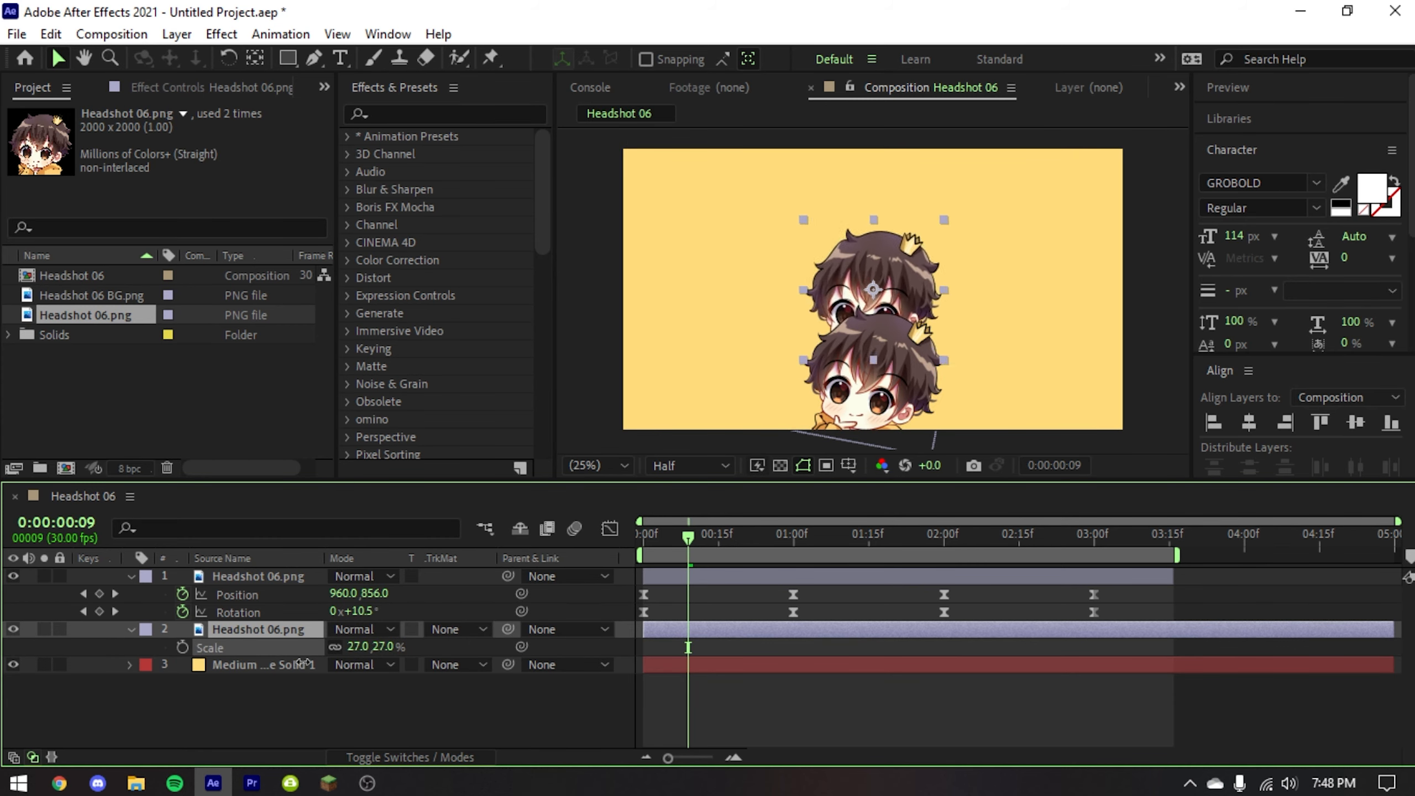
click(266, 628)
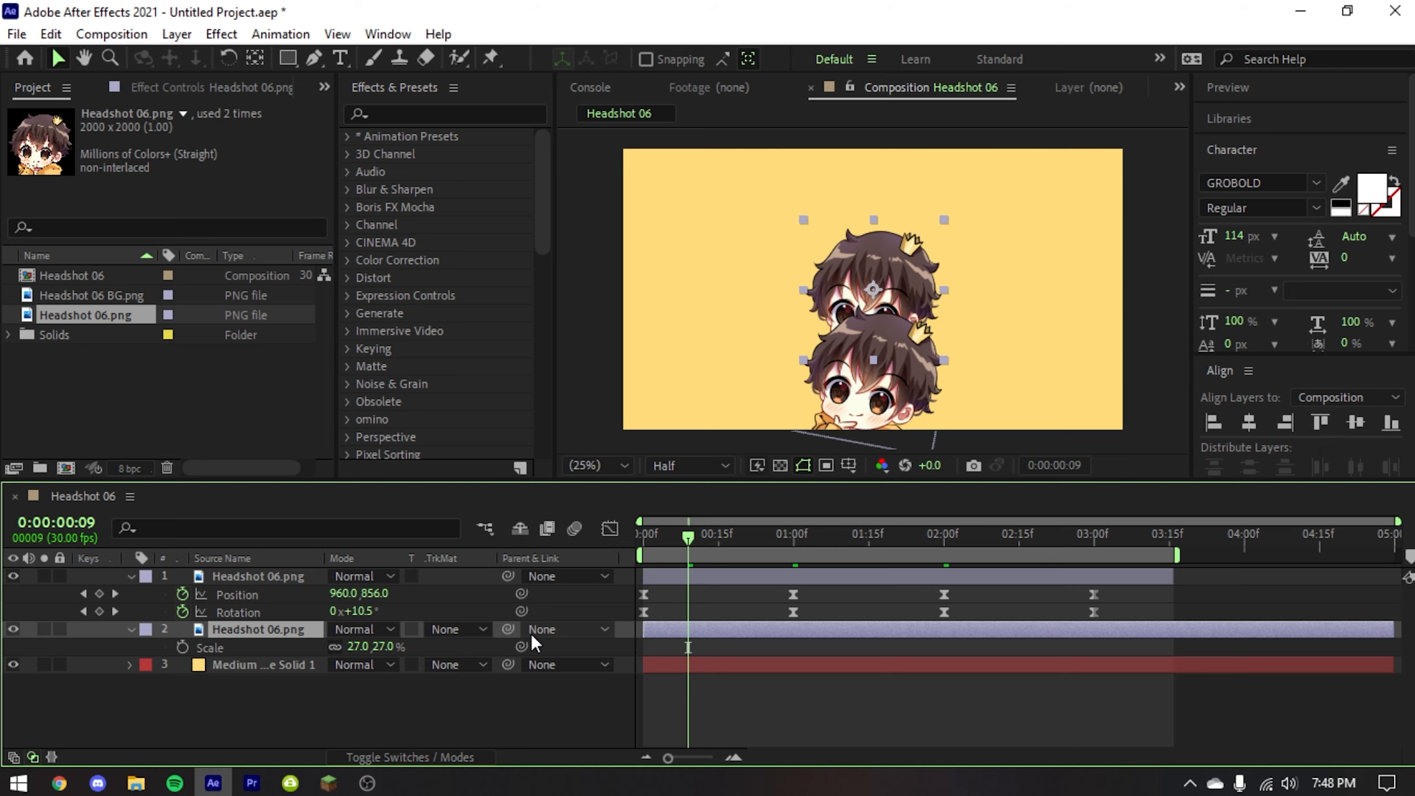
key(Delete)
- Create a new composition from Headshot 06.png and show its layer's Scale property
click(110, 316)
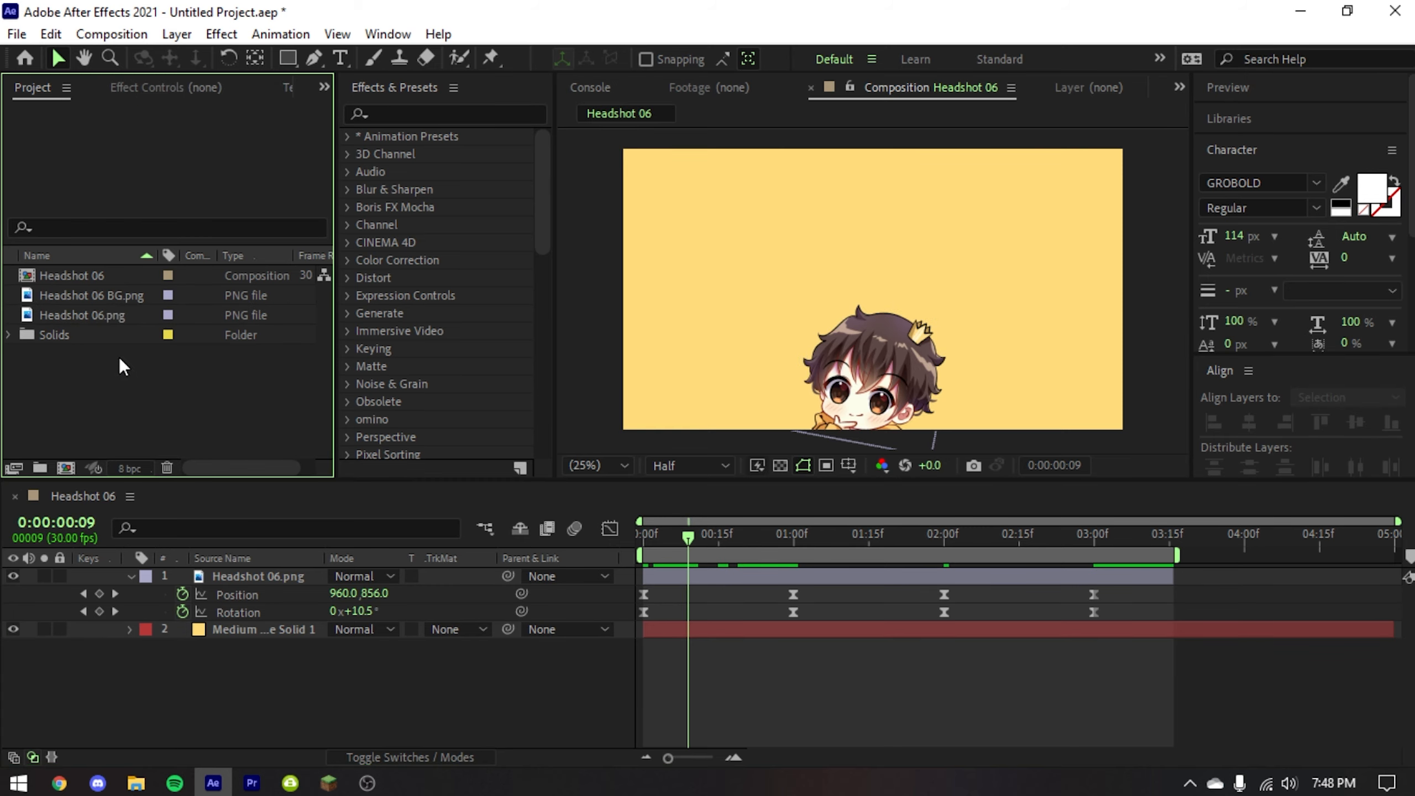
right_click(98, 319)
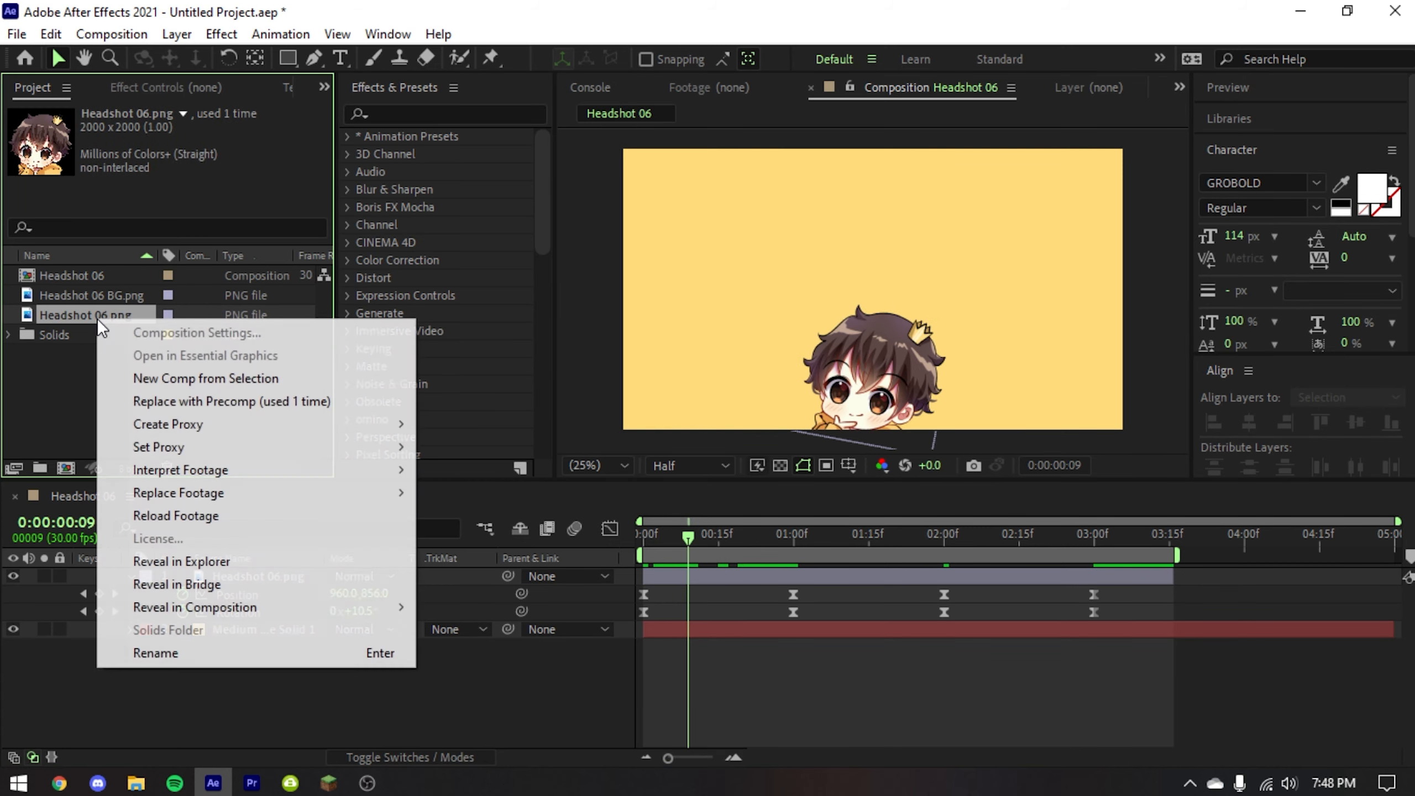
click(206, 383)
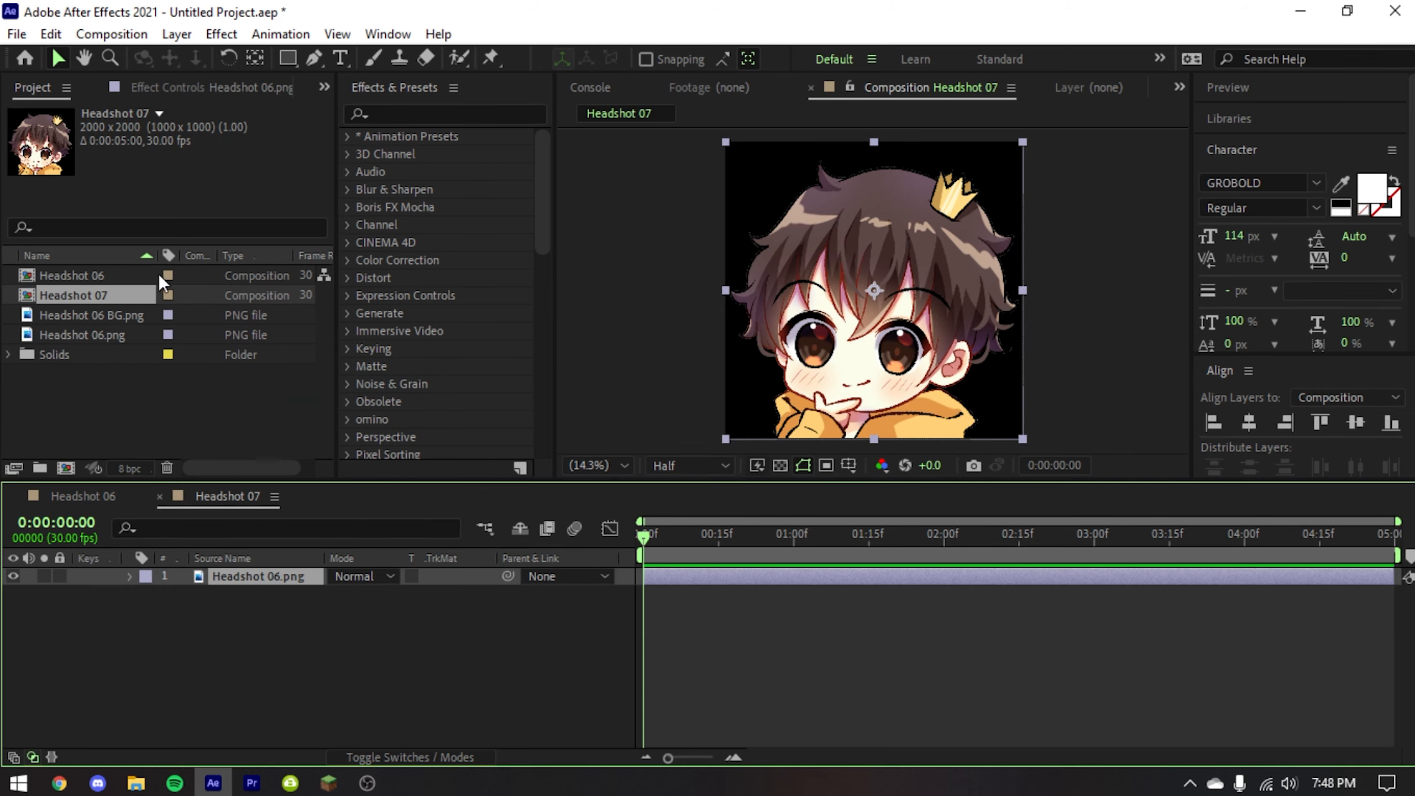
right_click(117, 296)
click(442, 640)
click(247, 576)
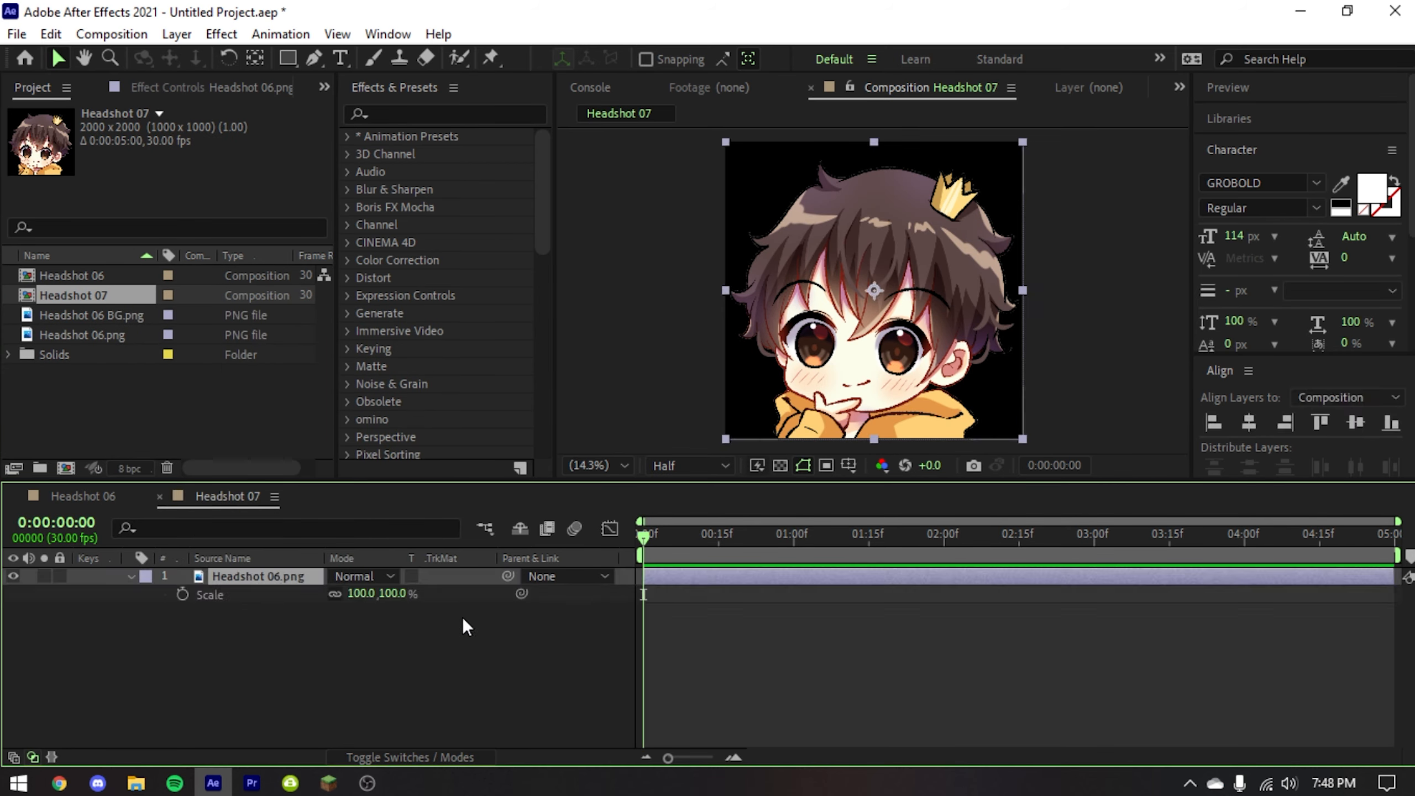
- Scale the headshot in the Headshot 07 composition to 55% and return to the Headshot 06 composition
key(s)
drag(359, 595, 348, 601)
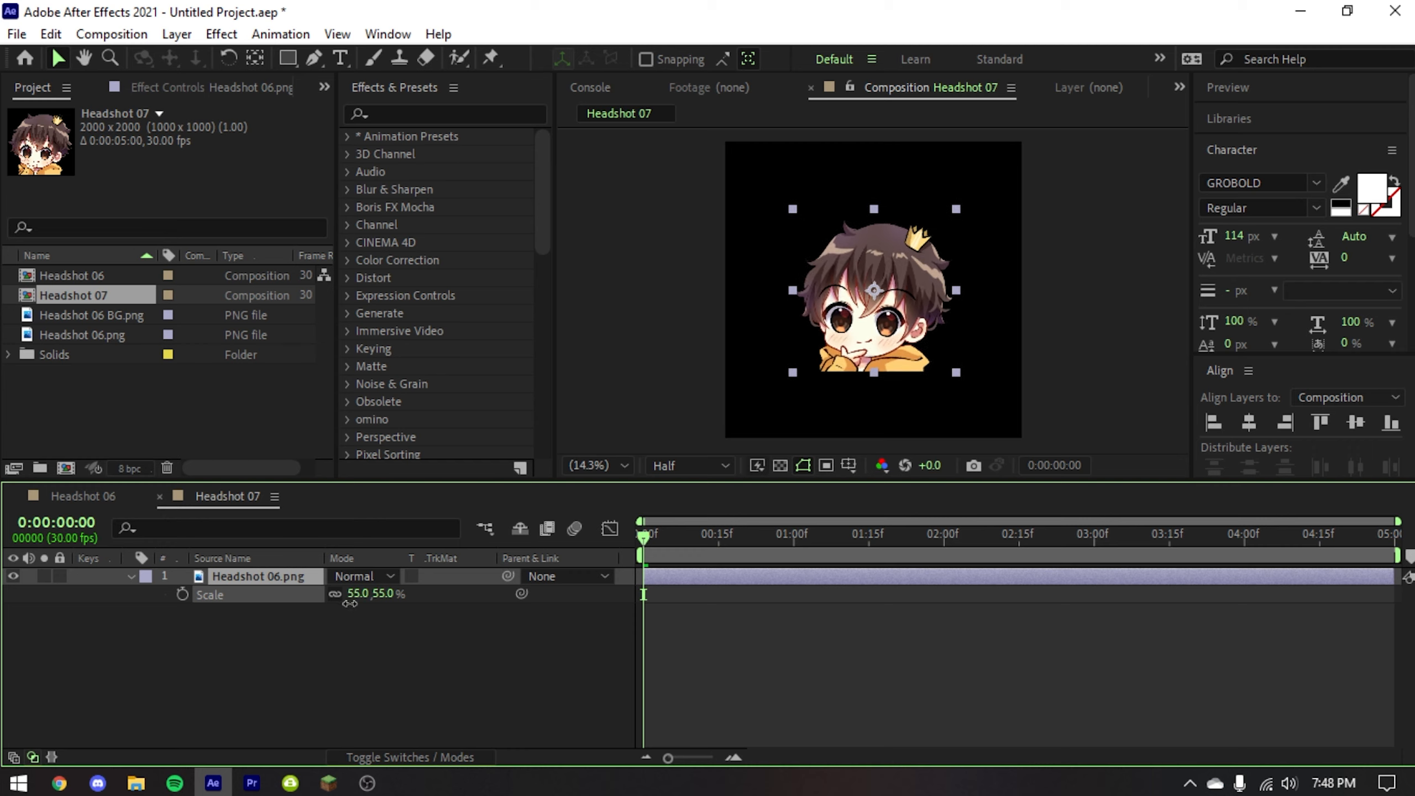
click(551, 669)
click(279, 577)
key(s)
key(F2)
click(83, 496)
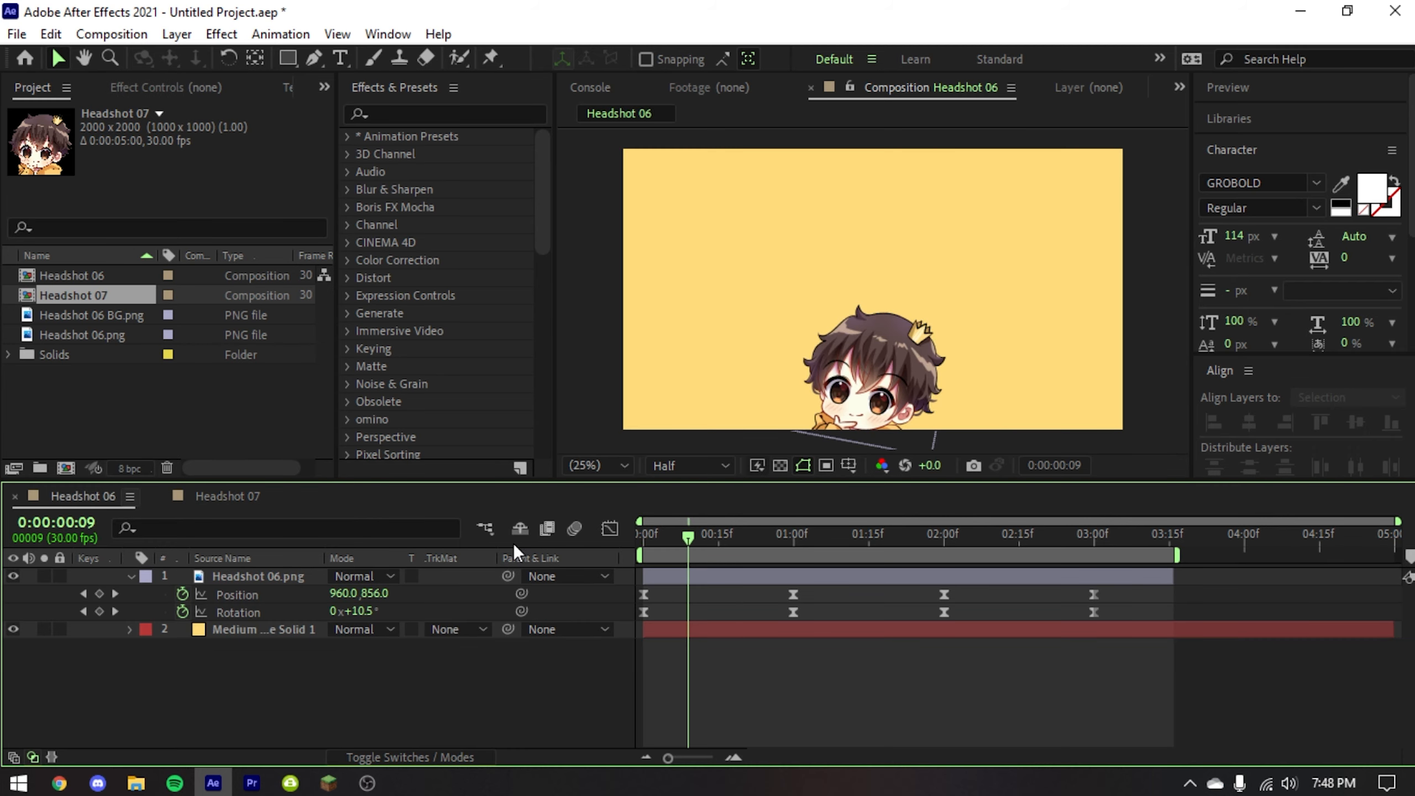
click(227, 495)
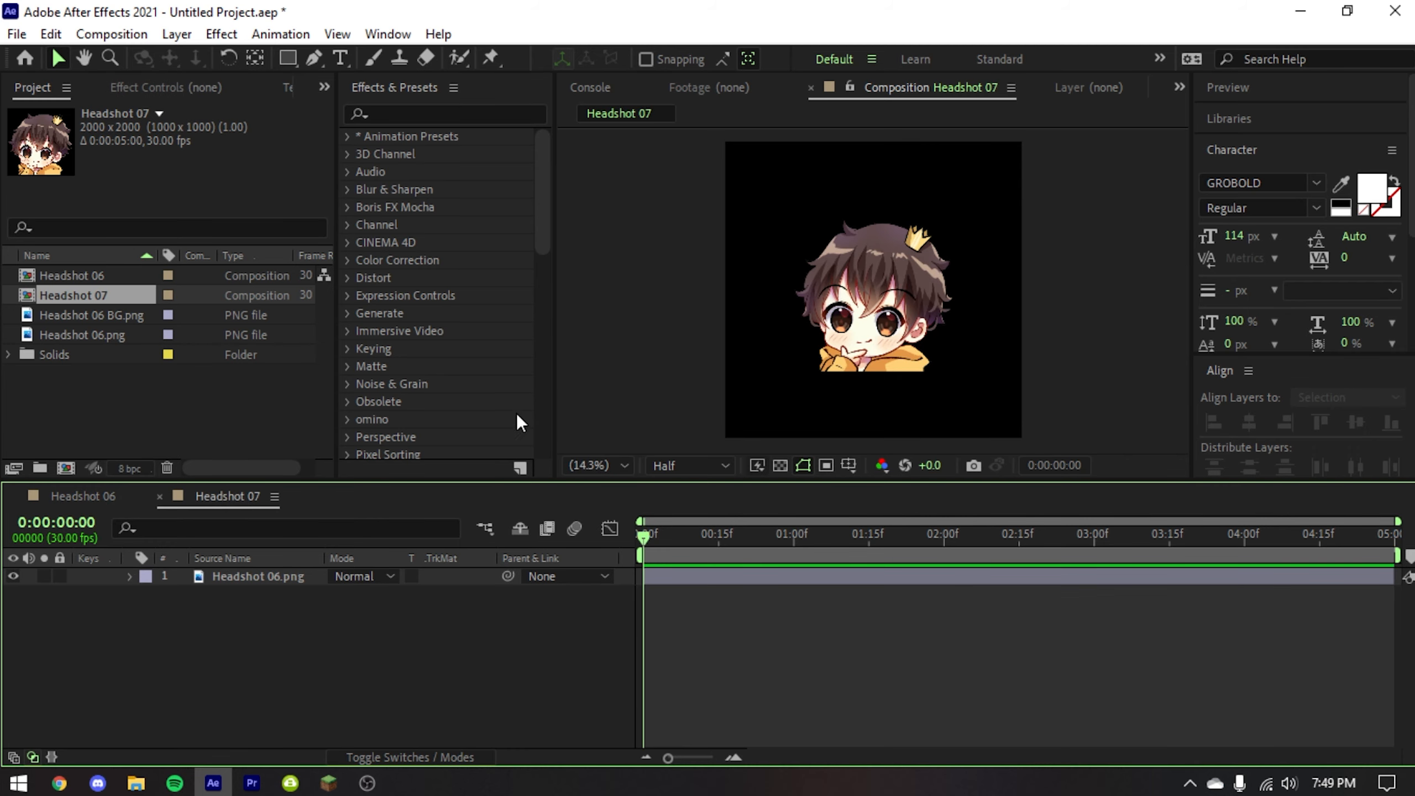
click(86, 495)
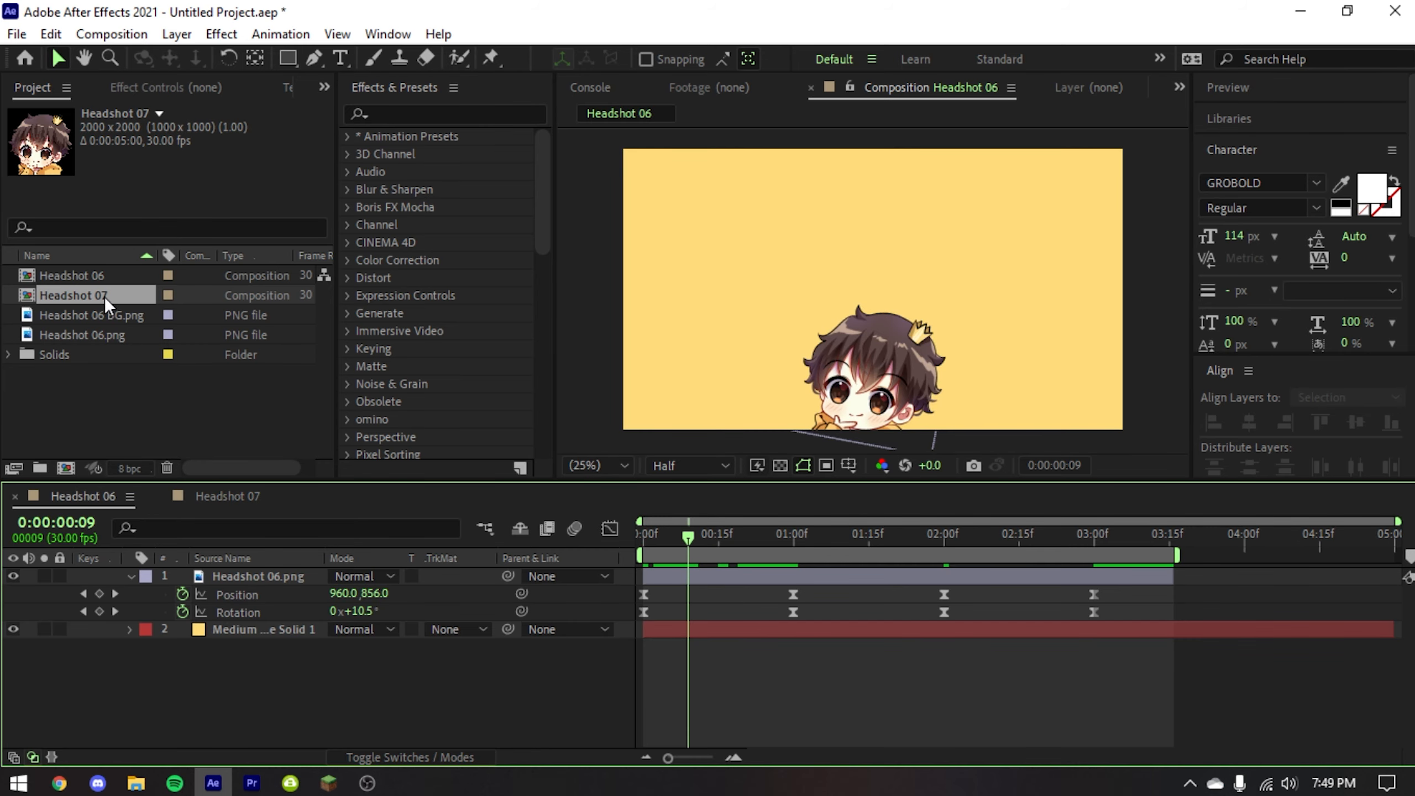
- Place the Headshot 07 composition between the headshot and the solid in Headshot 06 and scale it to 34%
right_click(96, 278)
click(82, 297)
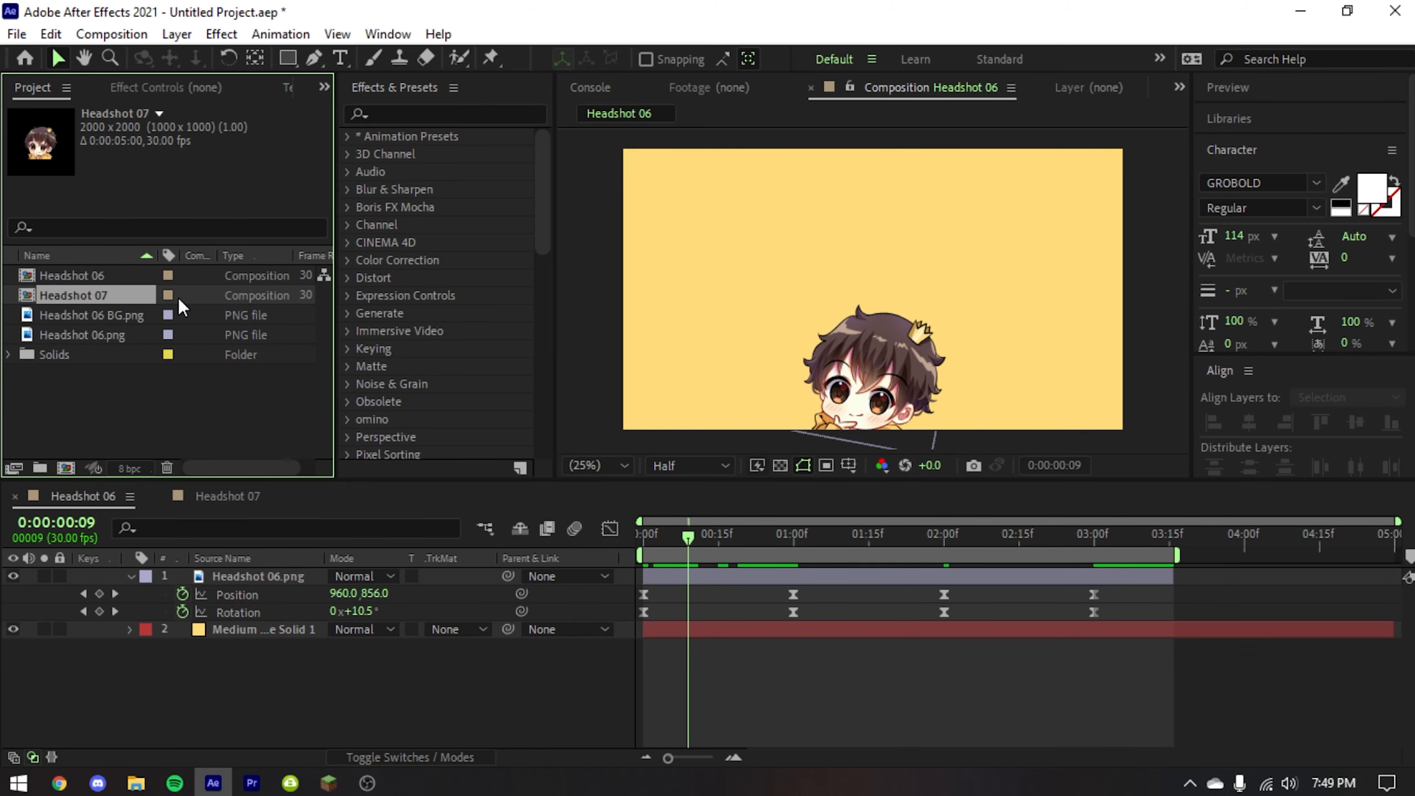
drag(96, 295, 235, 582)
key(s)
drag(359, 647, 284, 646)
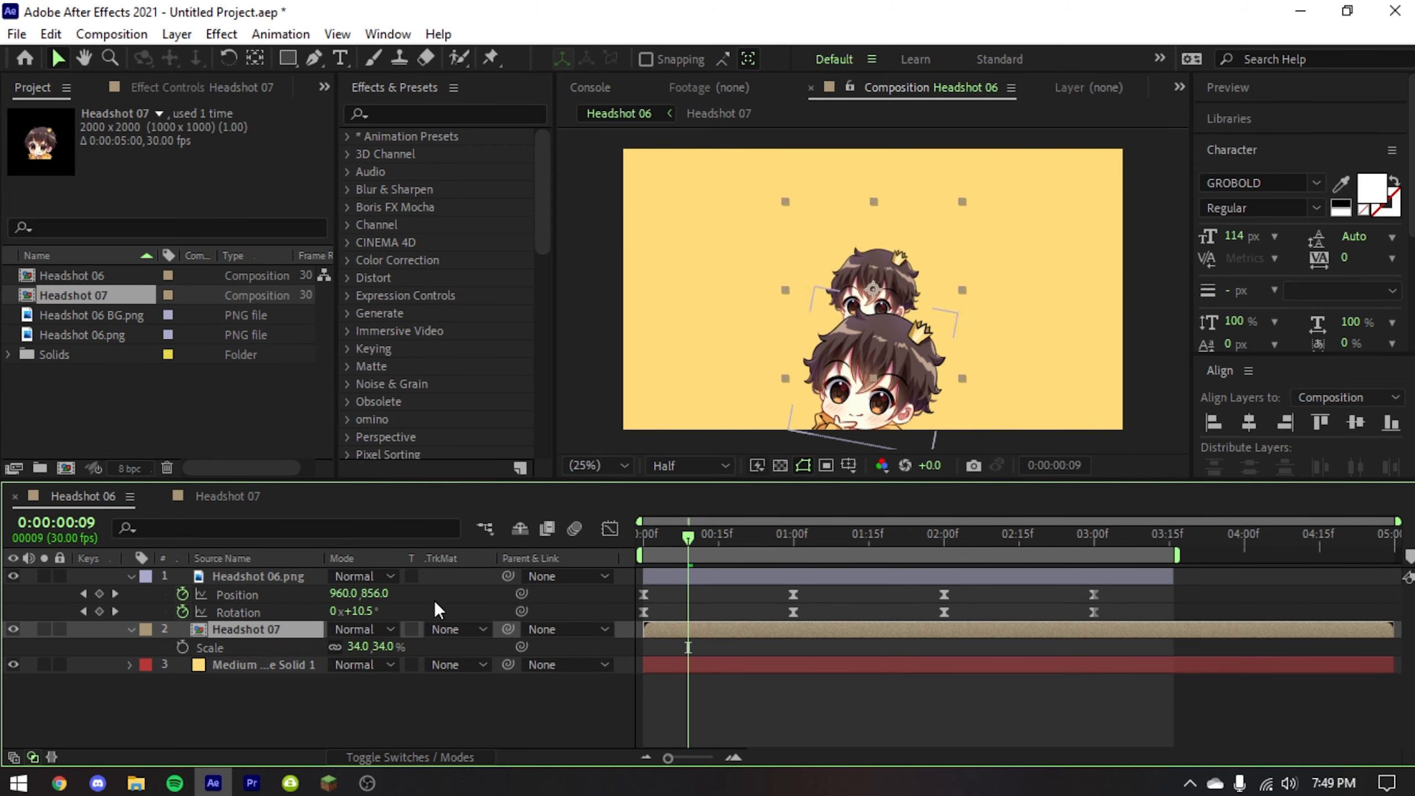
- Apply the CC RepeTile effect to the Headshot 07 layer
click(442, 110)
text(repe)
drag(440, 189, 301, 636)
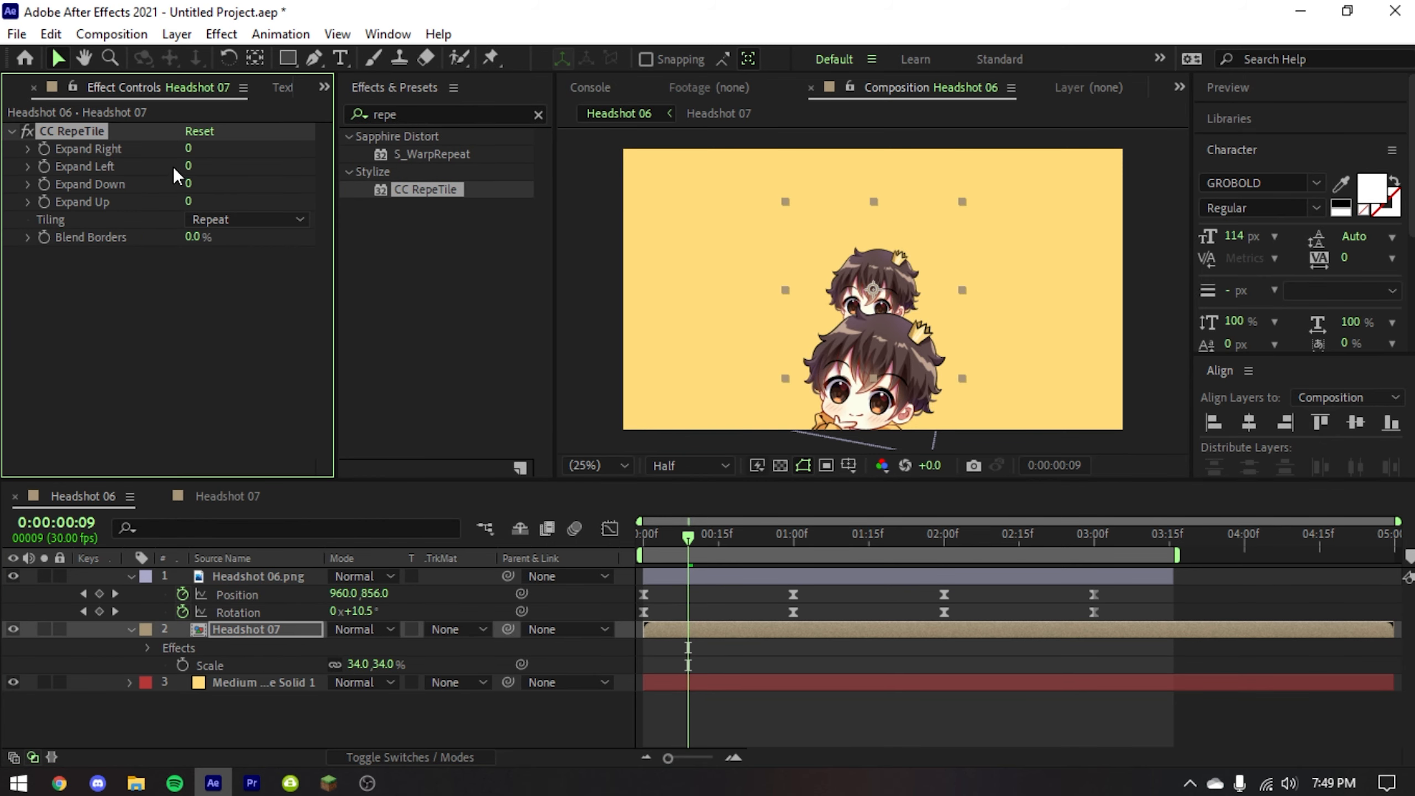
- Set CC RepeTile's Expand Right, Left, Down and Up values to 5000 each
drag(189, 187, 298, 189)
click(194, 183)
text(5000)
key(Tab)
text(5000)
key(Tab)
key(Tab)
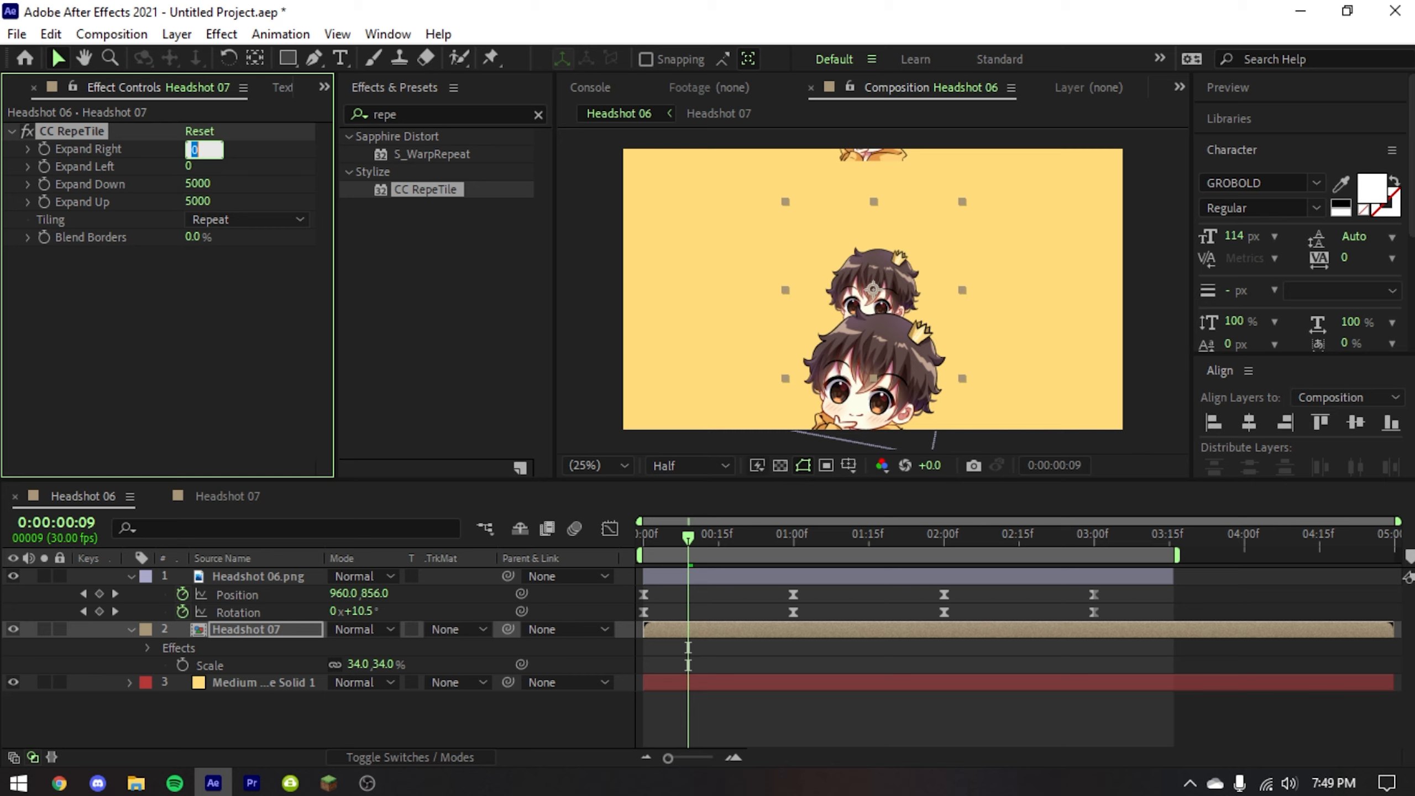
text(5000)
key(Tab)
text(50)
key(Return)
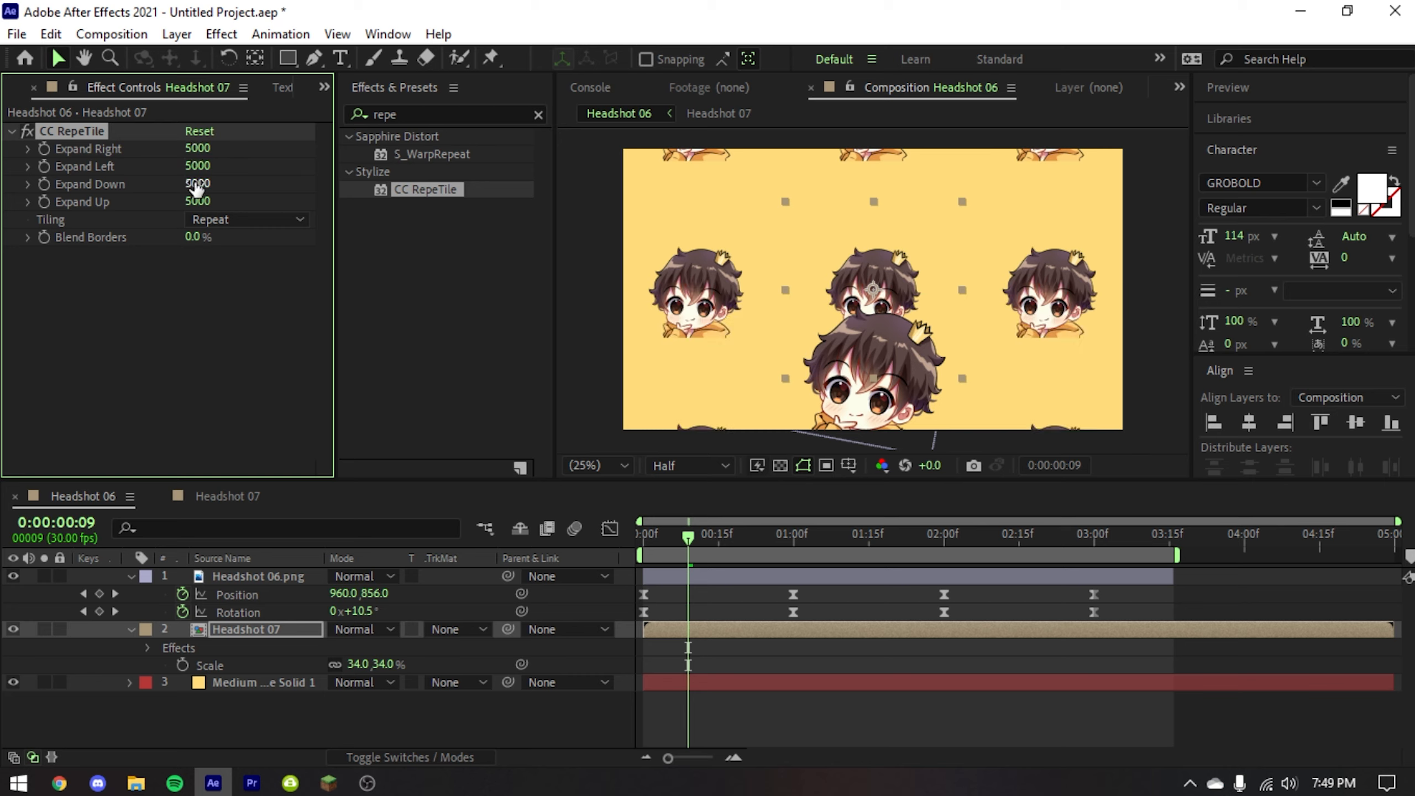
- Reduce the tiled Headshot 07 layer's Scale to 29%
click(284, 635)
key(u)
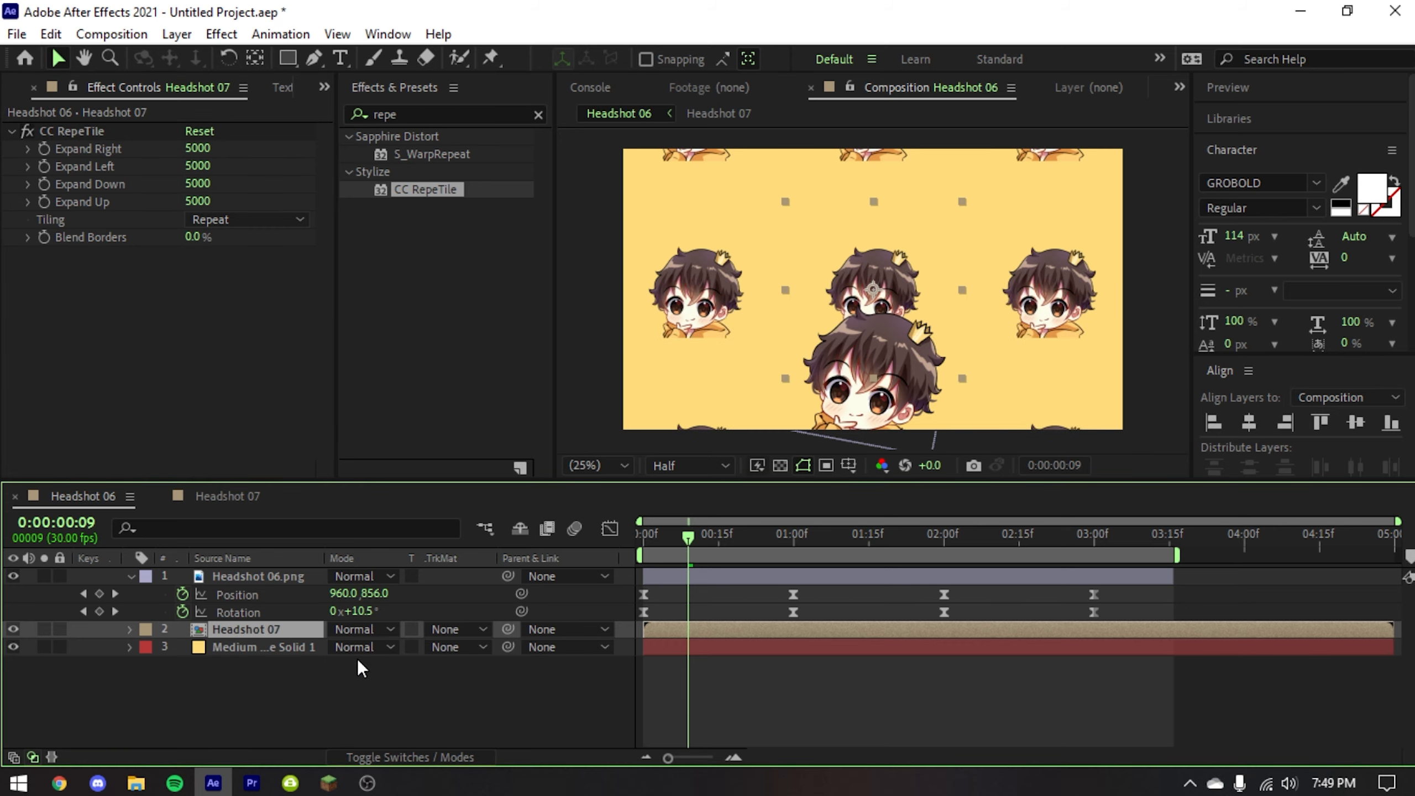
key(s)
mouse_move(359, 647)
mouse_down()
mouse_move(309, 648)
mouse_move(347, 647)
mouse_up()
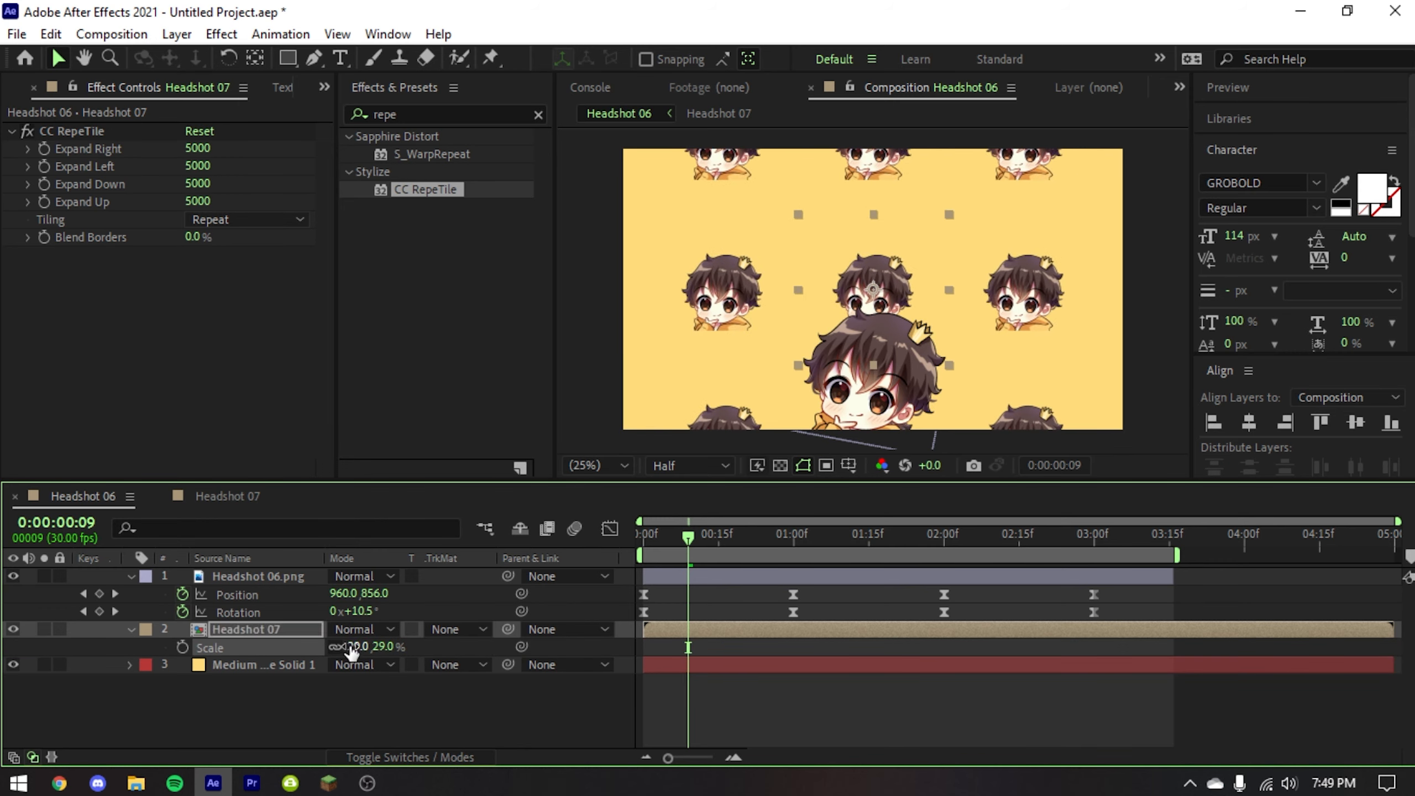
- Open the Headshot 07 composition and scale its headshot layer to 70%
click(240, 496)
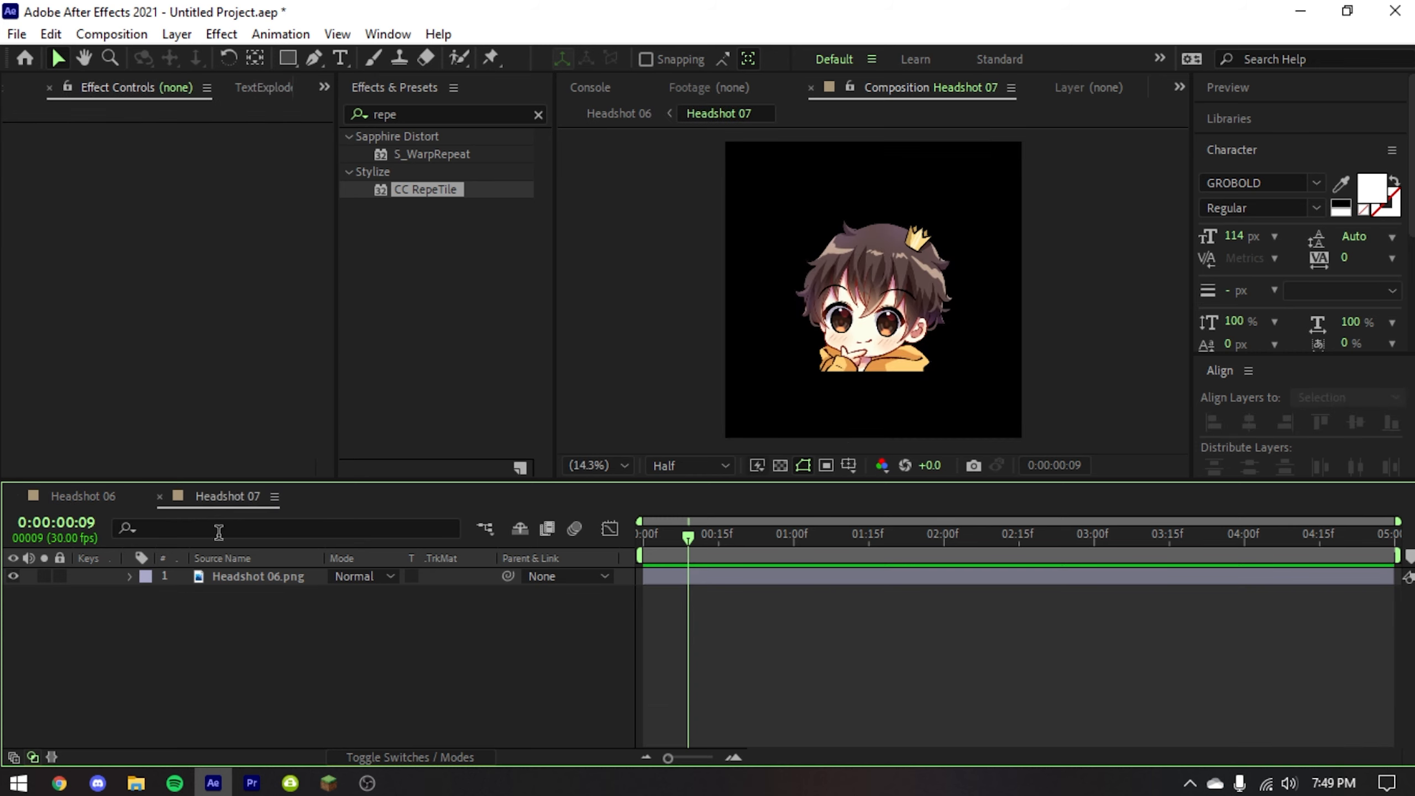
click(233, 578)
key(s)
drag(356, 594, 365, 599)
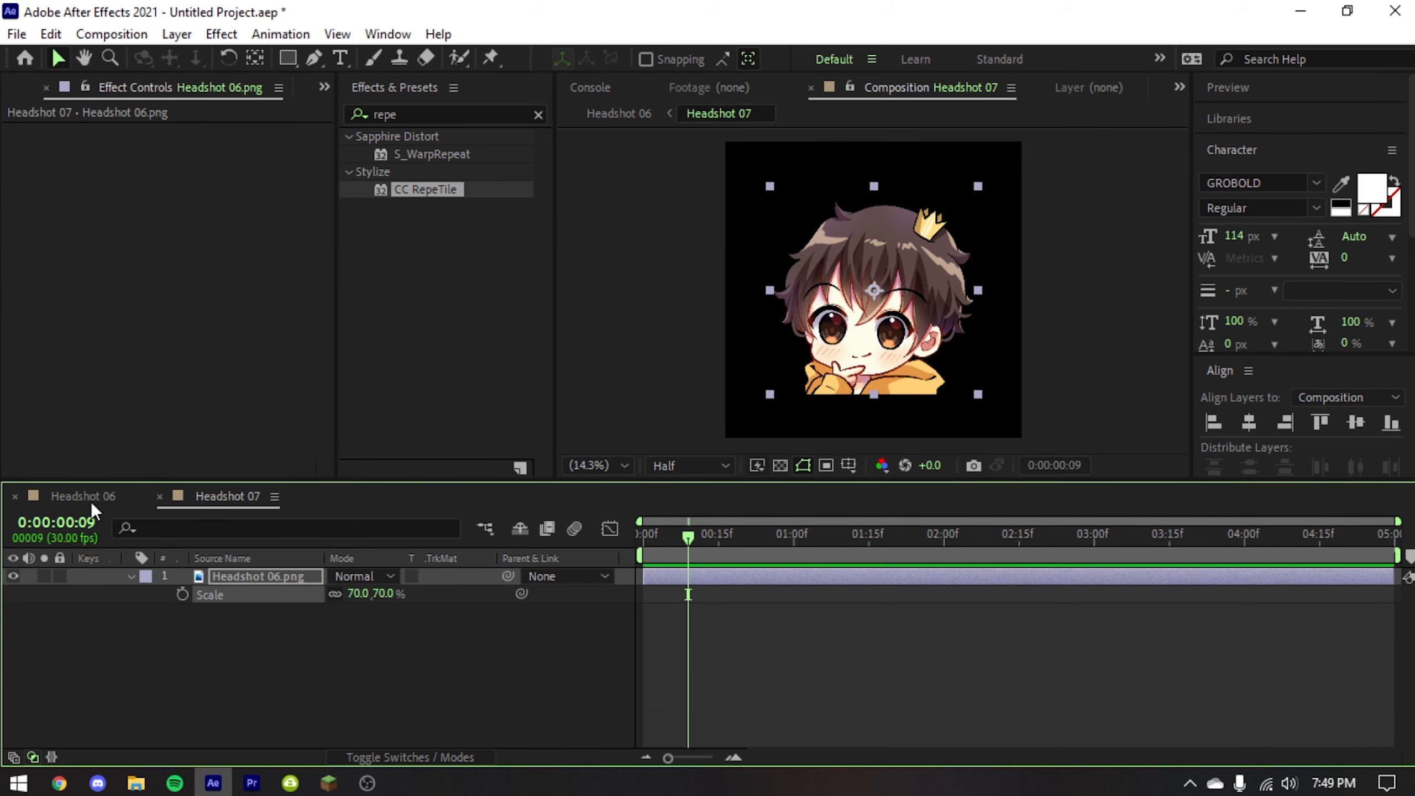
- Return to the Headshot 06 composition and rotate the tiled Headshot 07 layer to -16°
click(83, 496)
click(397, 657)
click(265, 628)
click(438, 714)
key(r)
key(r)
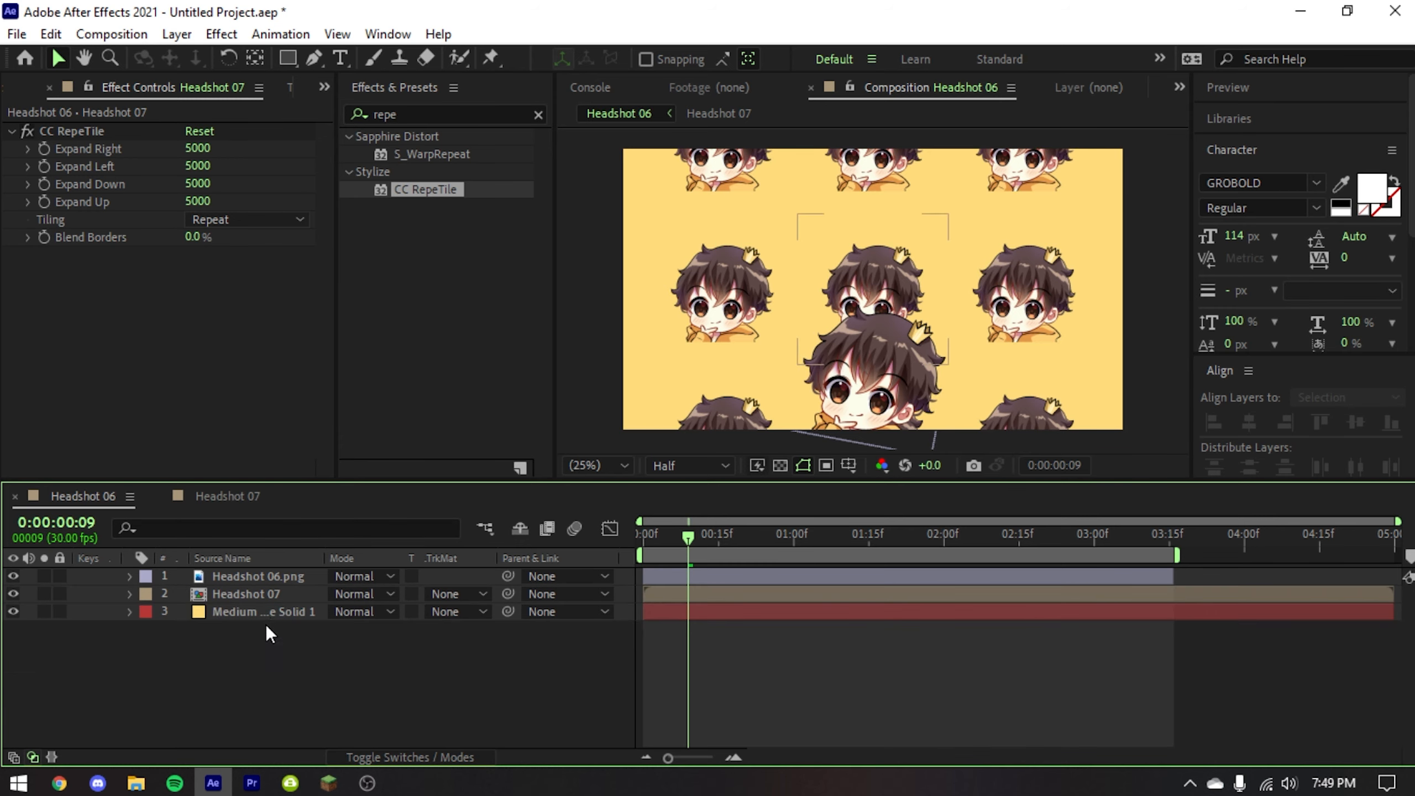
click(263, 596)
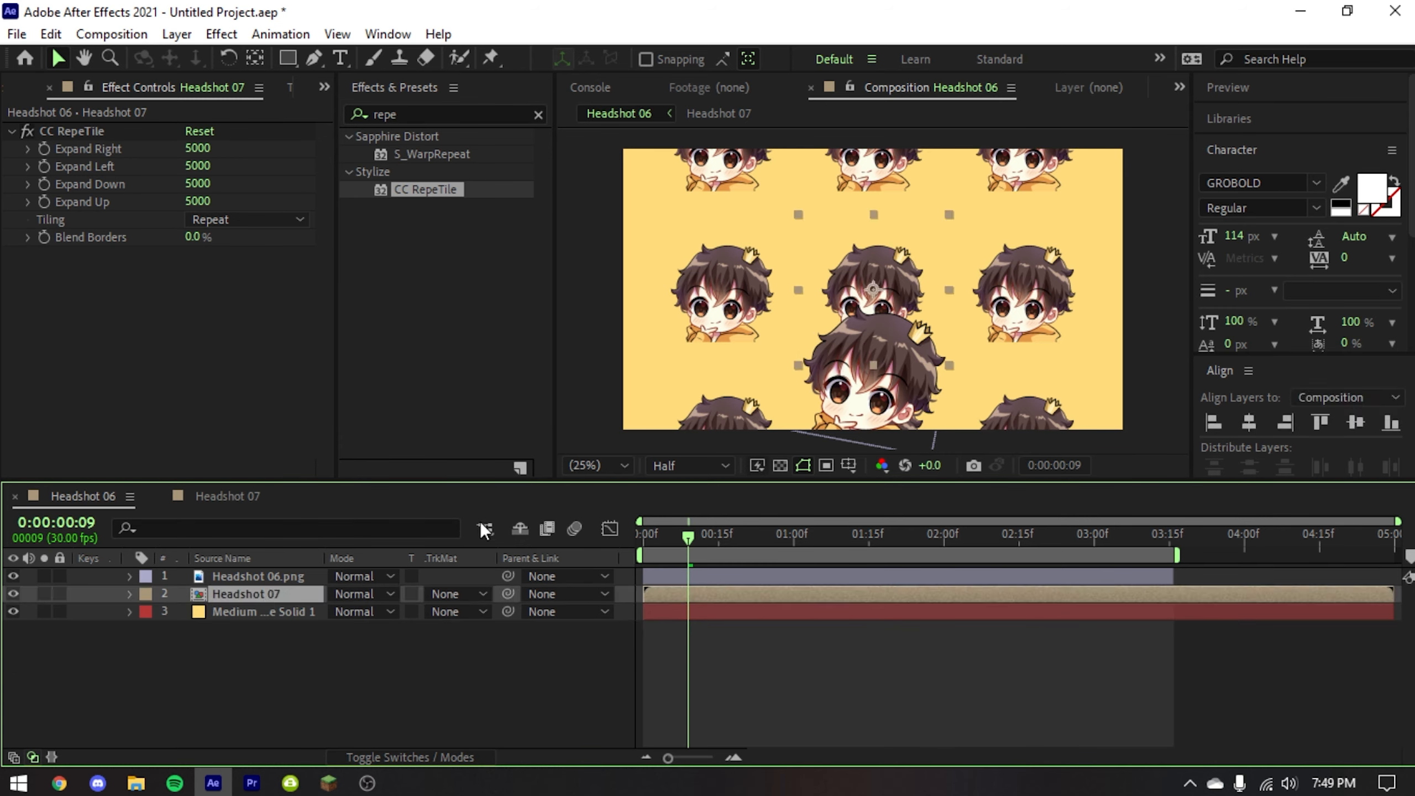
key(r)
drag(357, 611, 339, 612)
- Switch to Chrome to check the reference video's tilted, blurred pattern, and return to After Effects
click(60, 783)
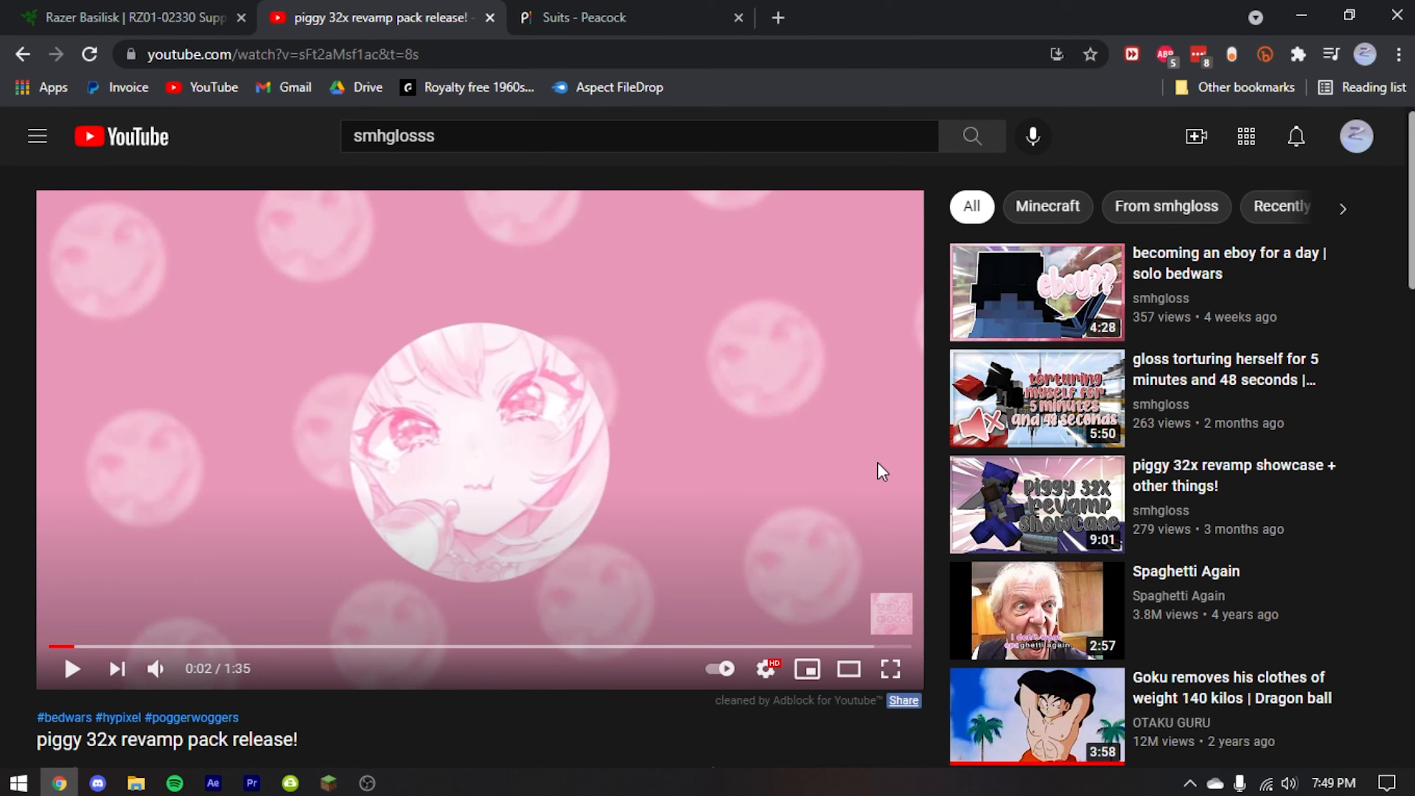
click(213, 783)
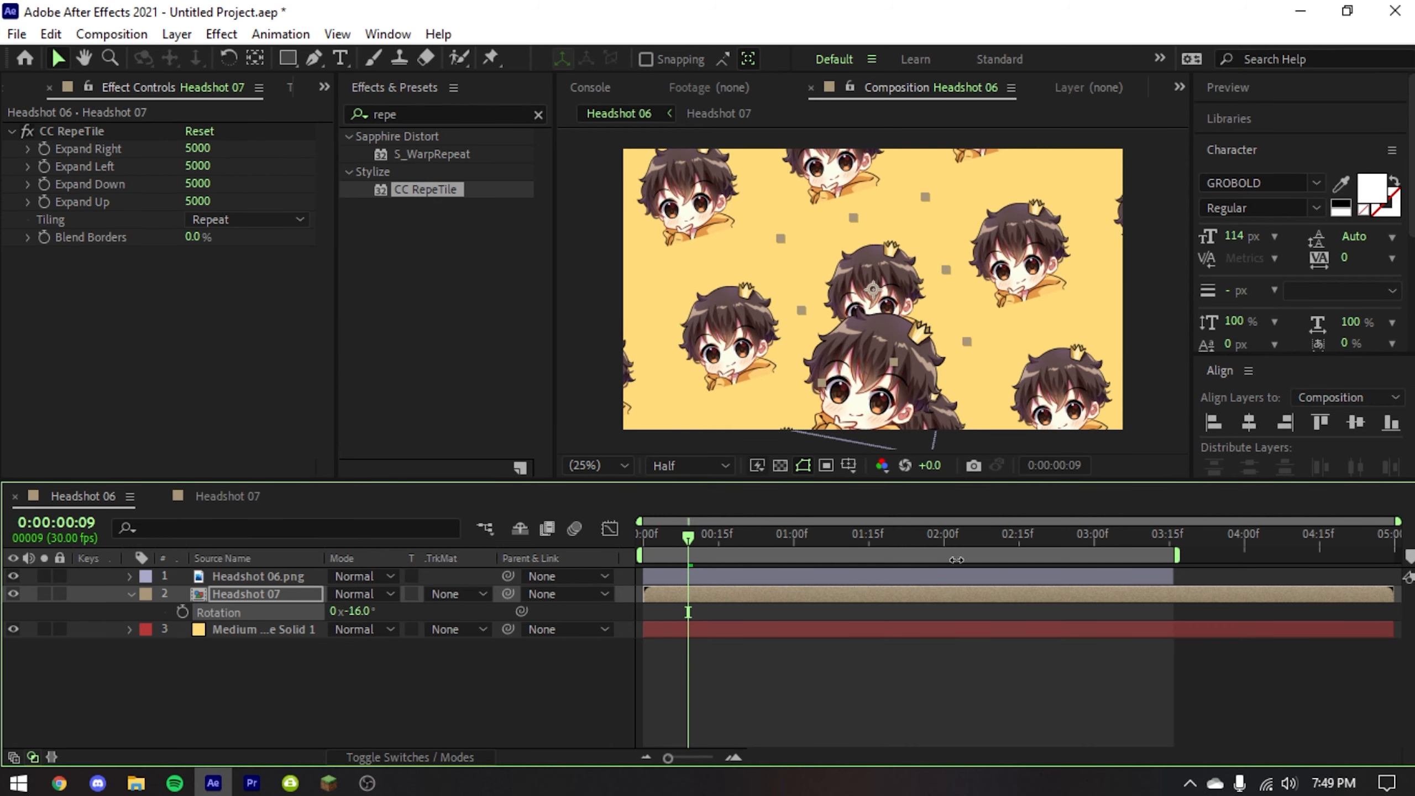
click(464, 679)
click(286, 595)
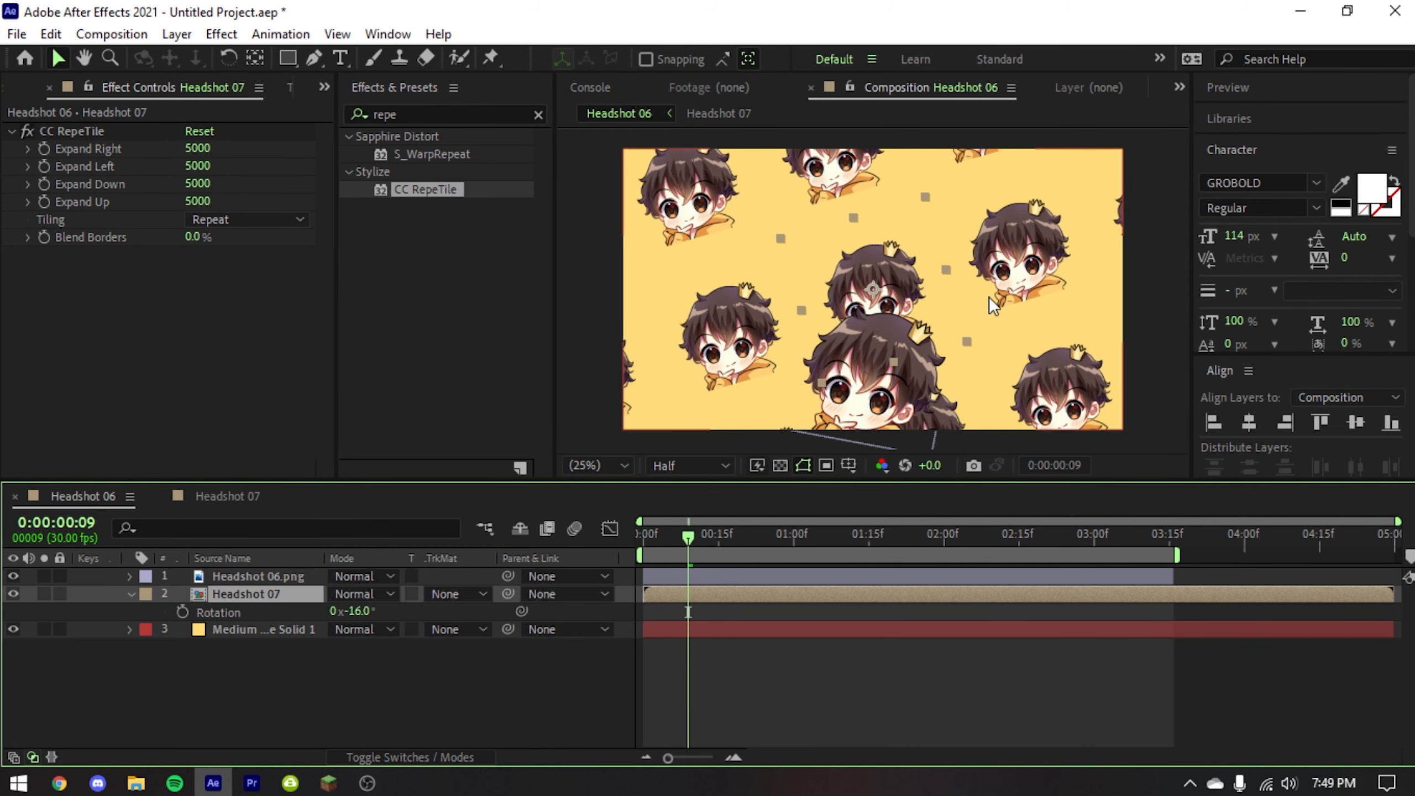
- Create an adjustment layer and place it directly beneath the Headshot 06.png layer
right_click(292, 690)
mouse_move(381, 435)
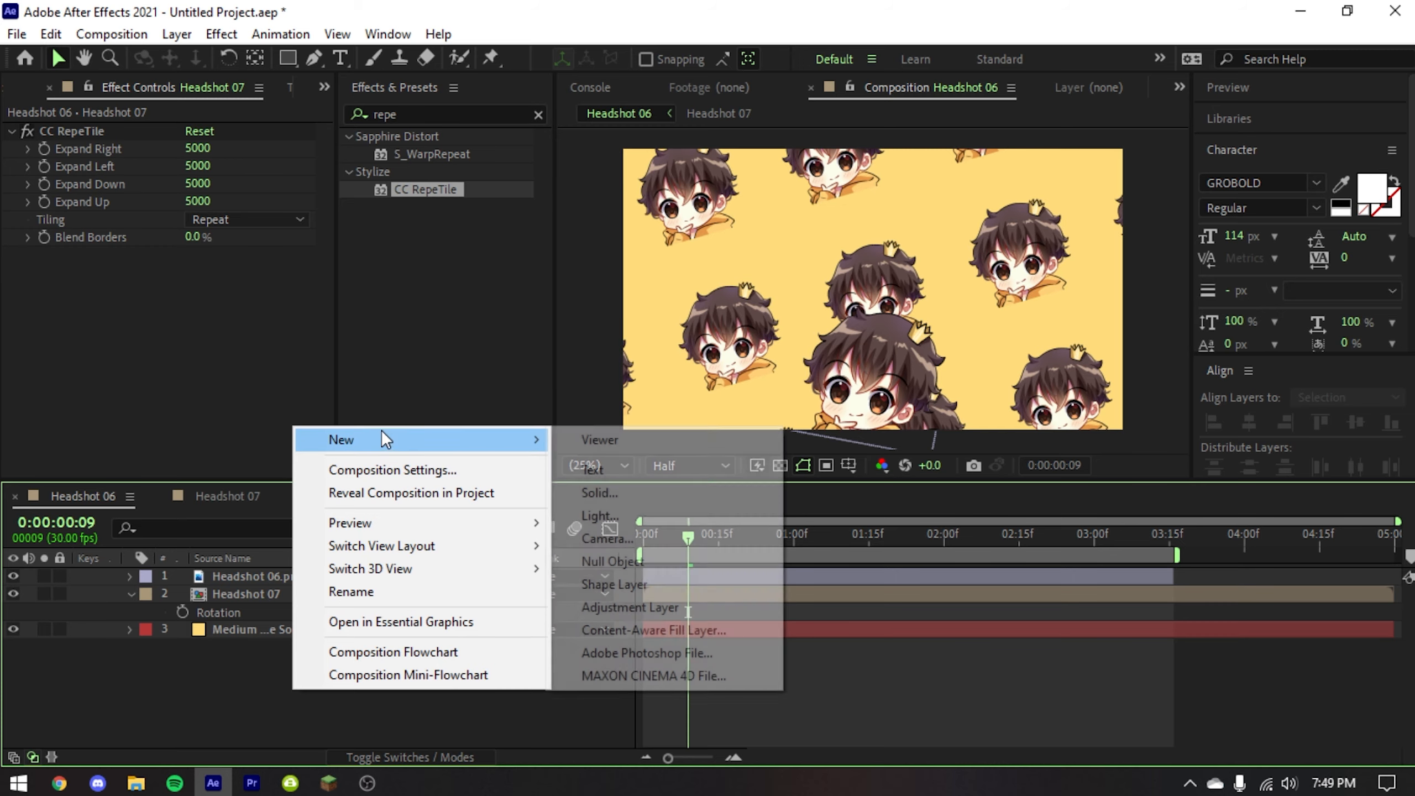
click(198, 690)
right_click(336, 683)
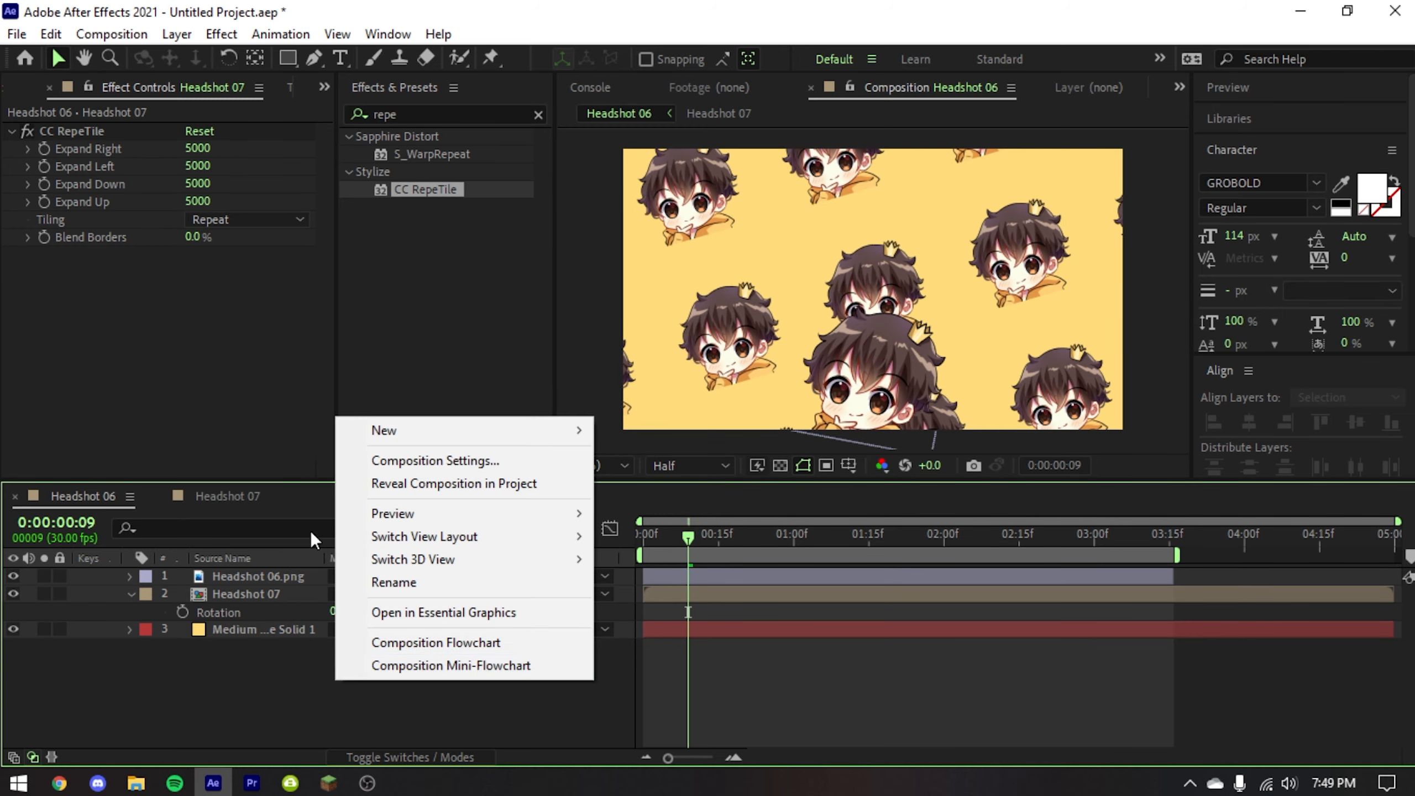
click(691, 599)
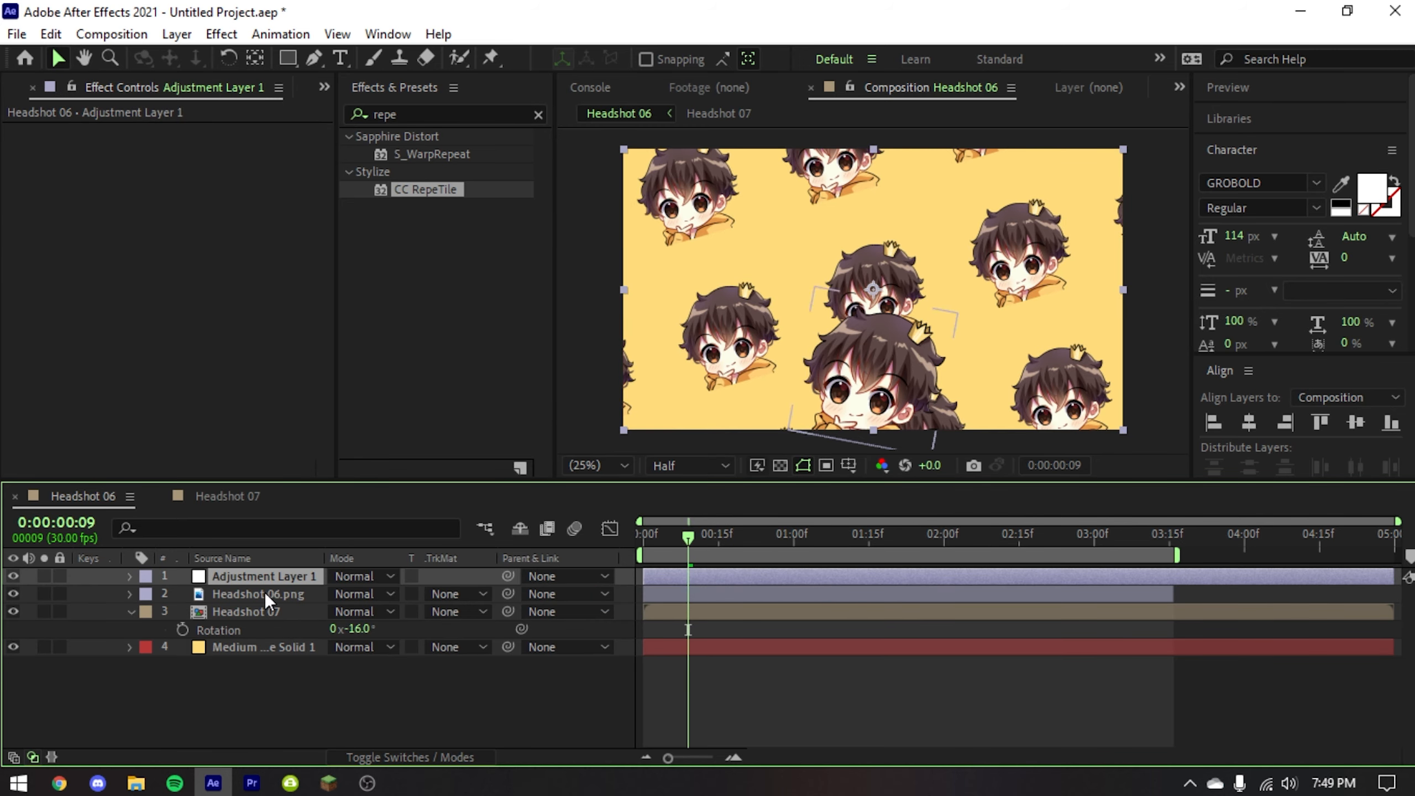
drag(265, 575, 394, 599)
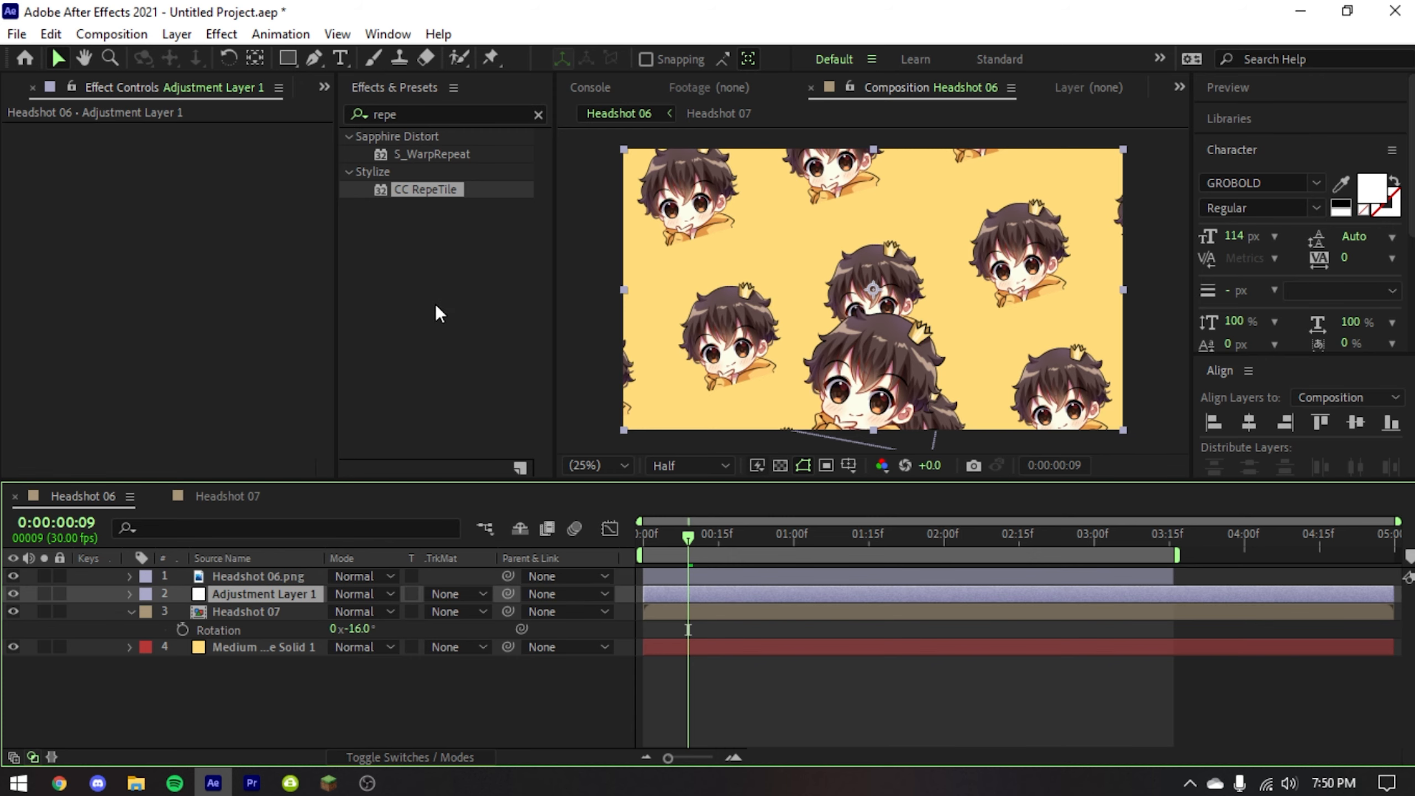
- Apply the Gaussian Blur effect to the adjustment layer
click(462, 110)
text(gau)
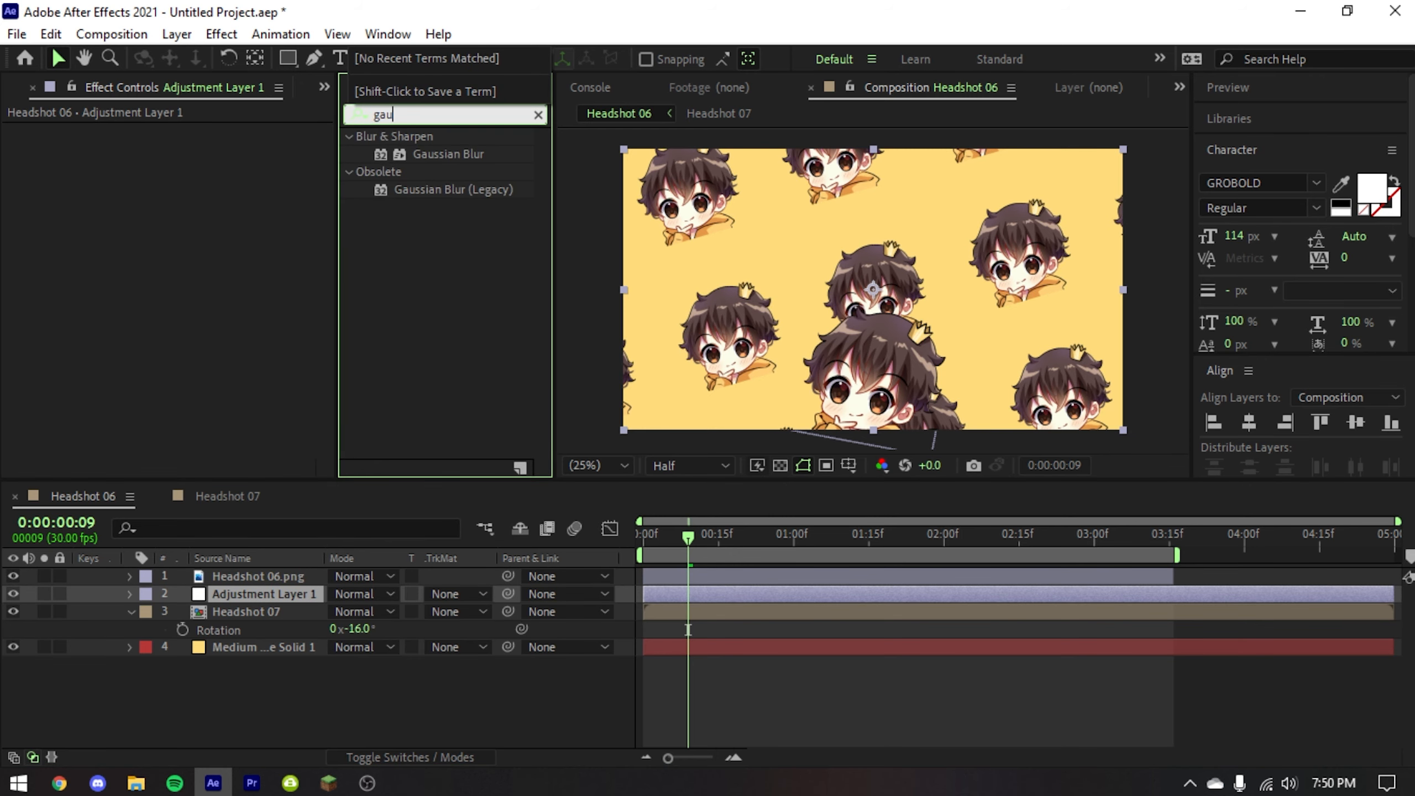
click(444, 157)
drag(436, 156, 267, 595)
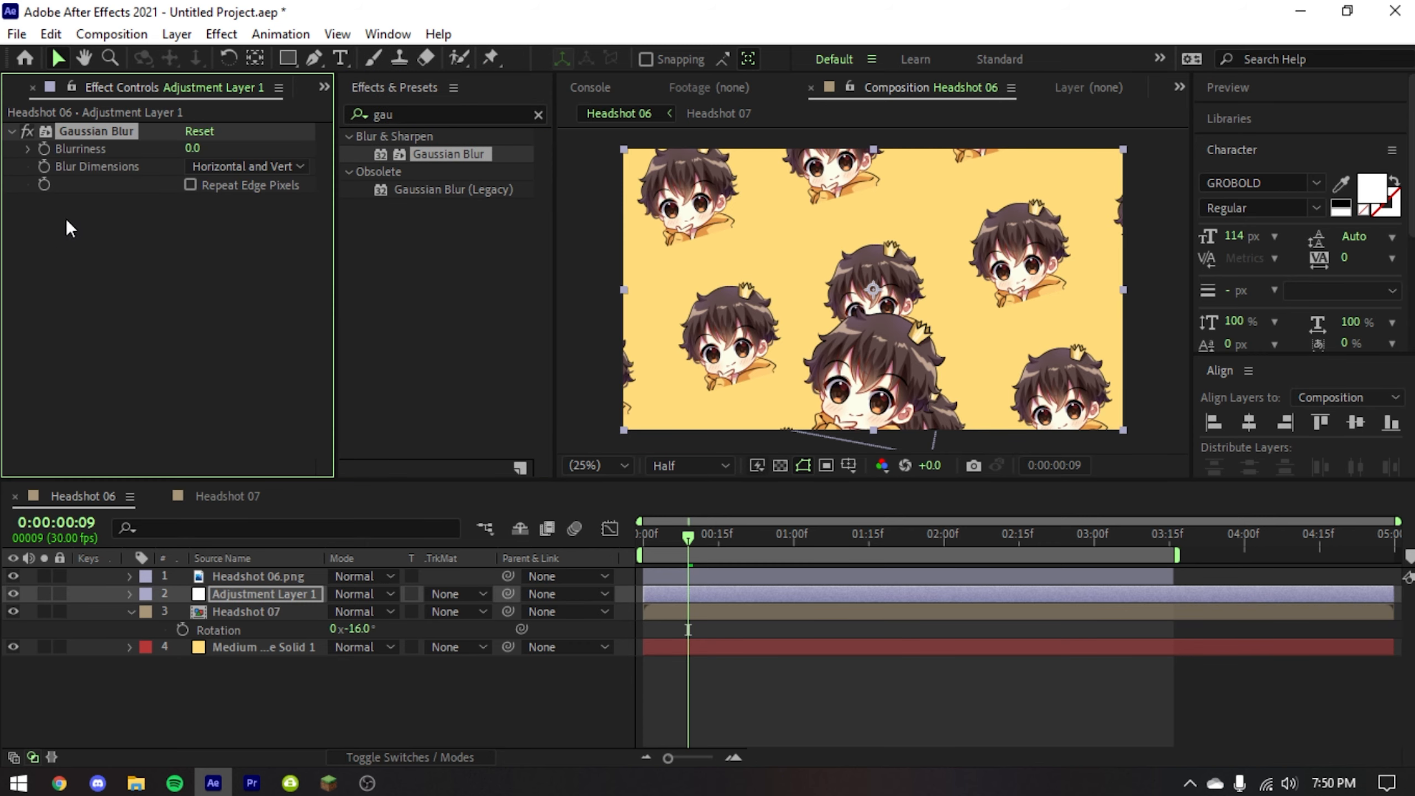
- Set the Gaussian Blur's Blurriness on the adjustment layer to 25
drag(191, 149, 261, 151)
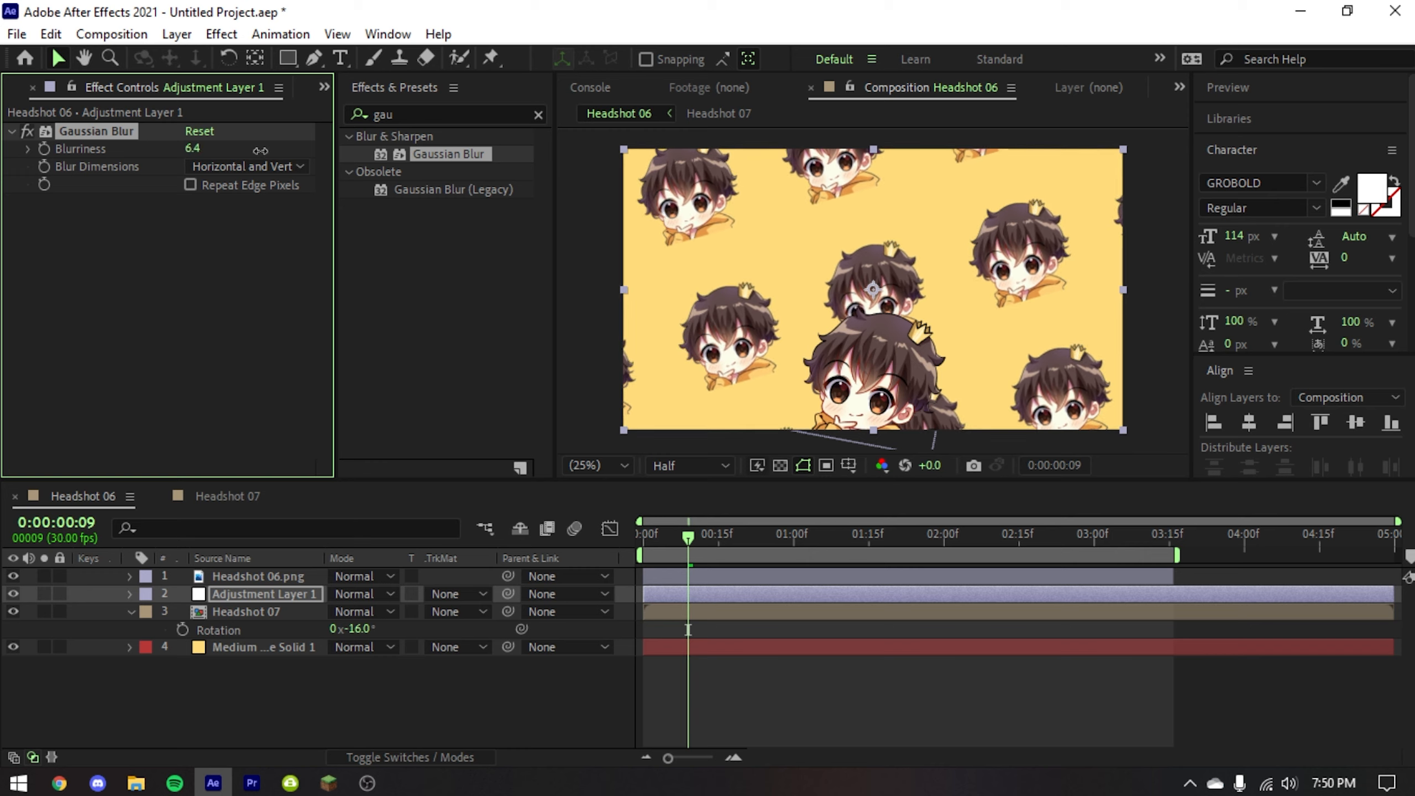
click(194, 150)
key(Return)
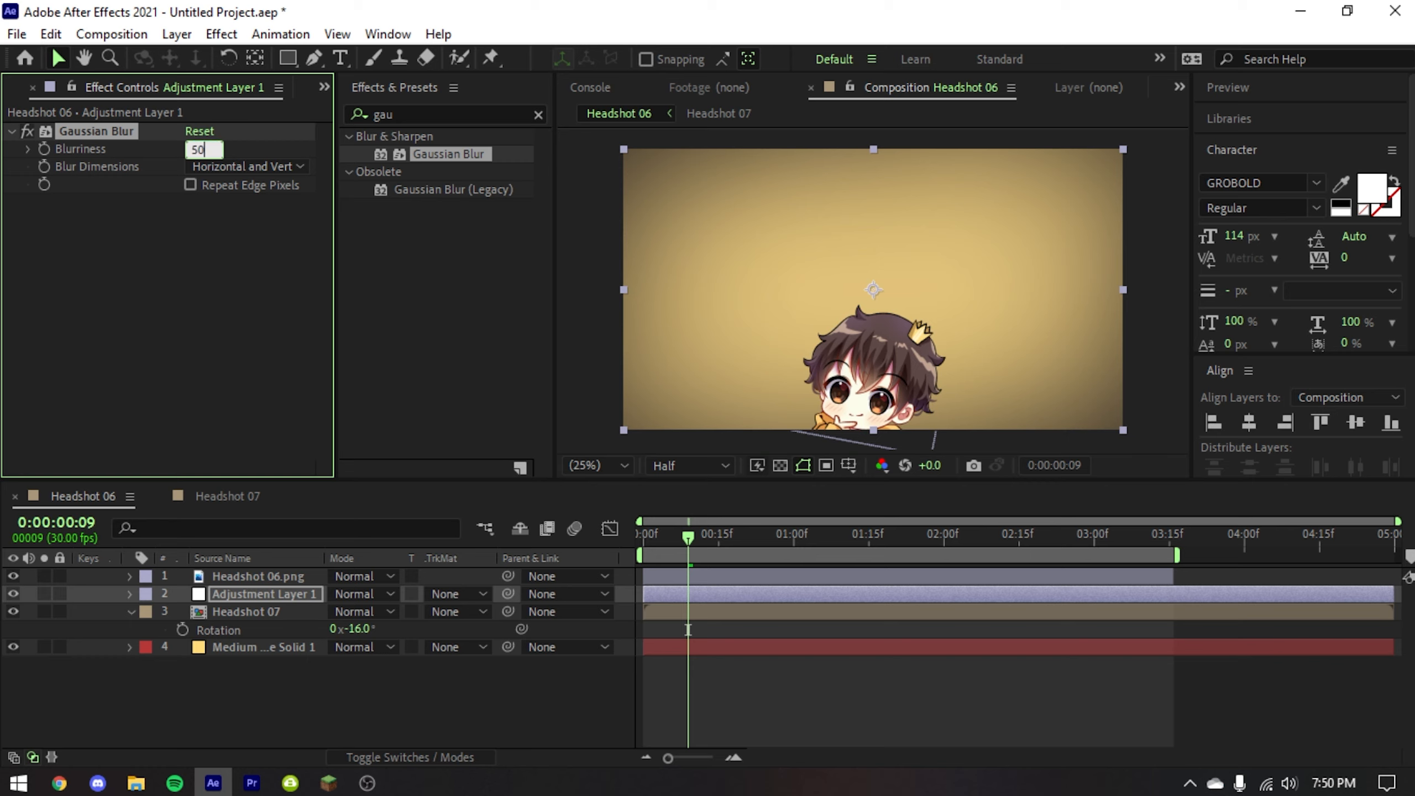
key(Return)
click(202, 148)
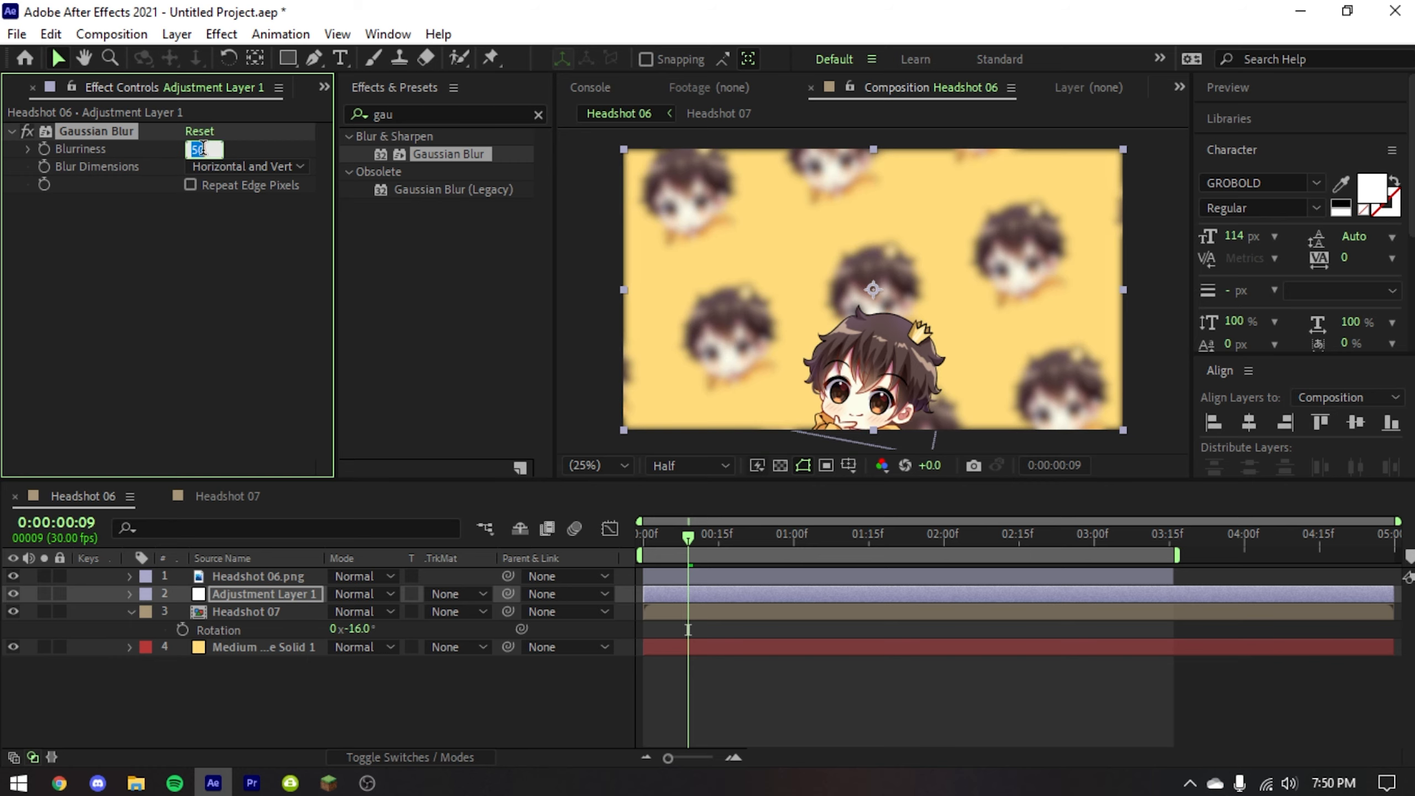
key(Return)
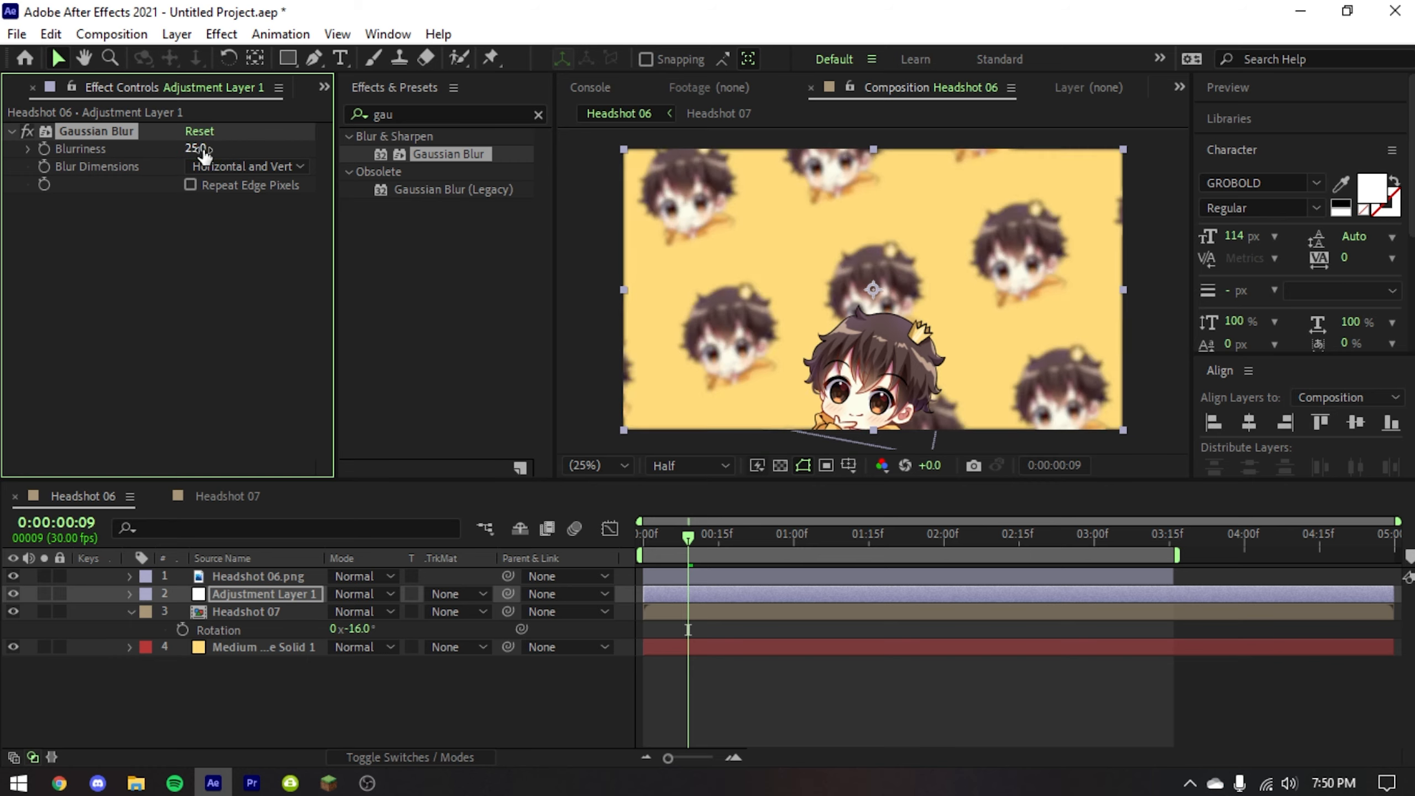
- Trim the adjustment layer, Headshot 07 layer and solid to end together with the Headshot 06.png layer
click(1170, 694)
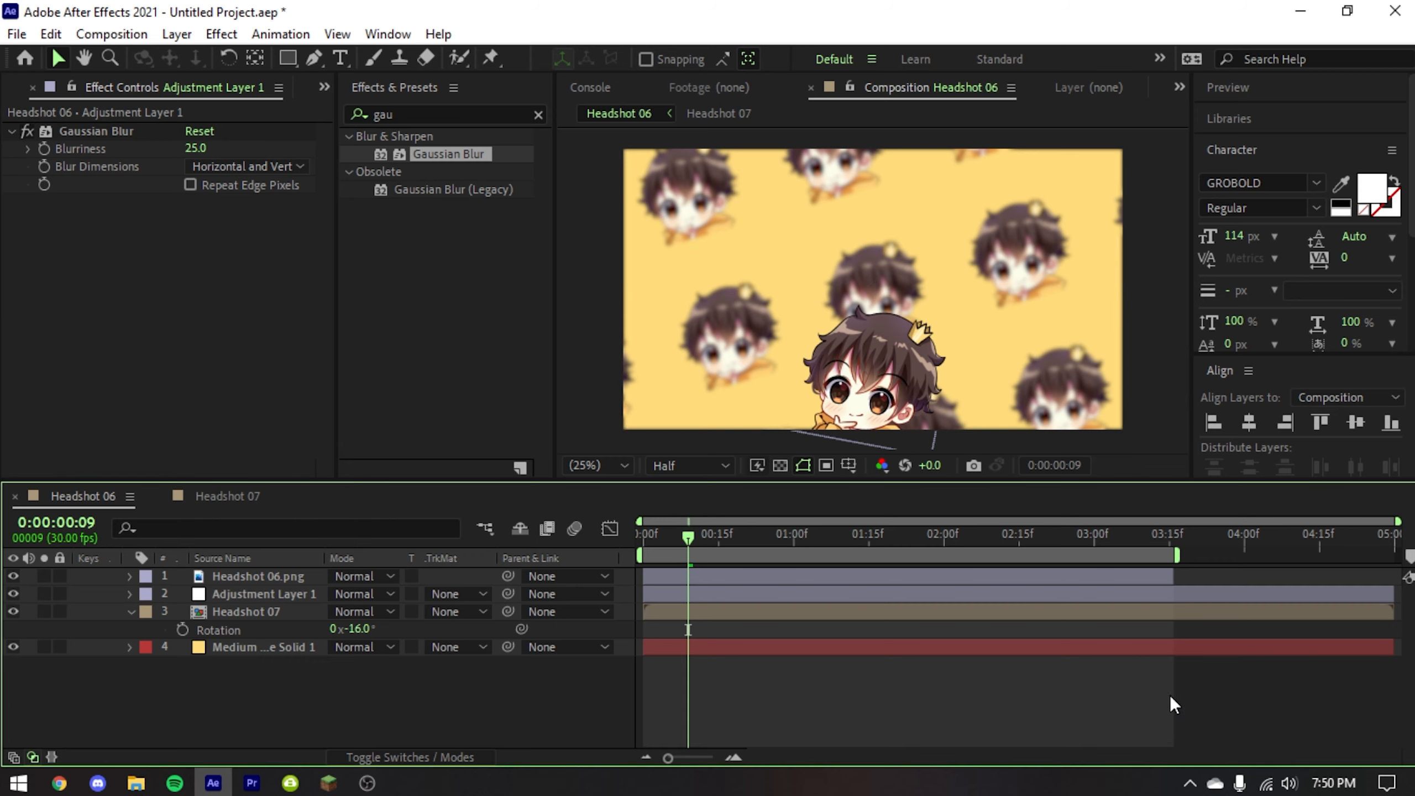
click(1108, 647)
shift+click(1112, 596)
drag(1397, 590, 1174, 593)
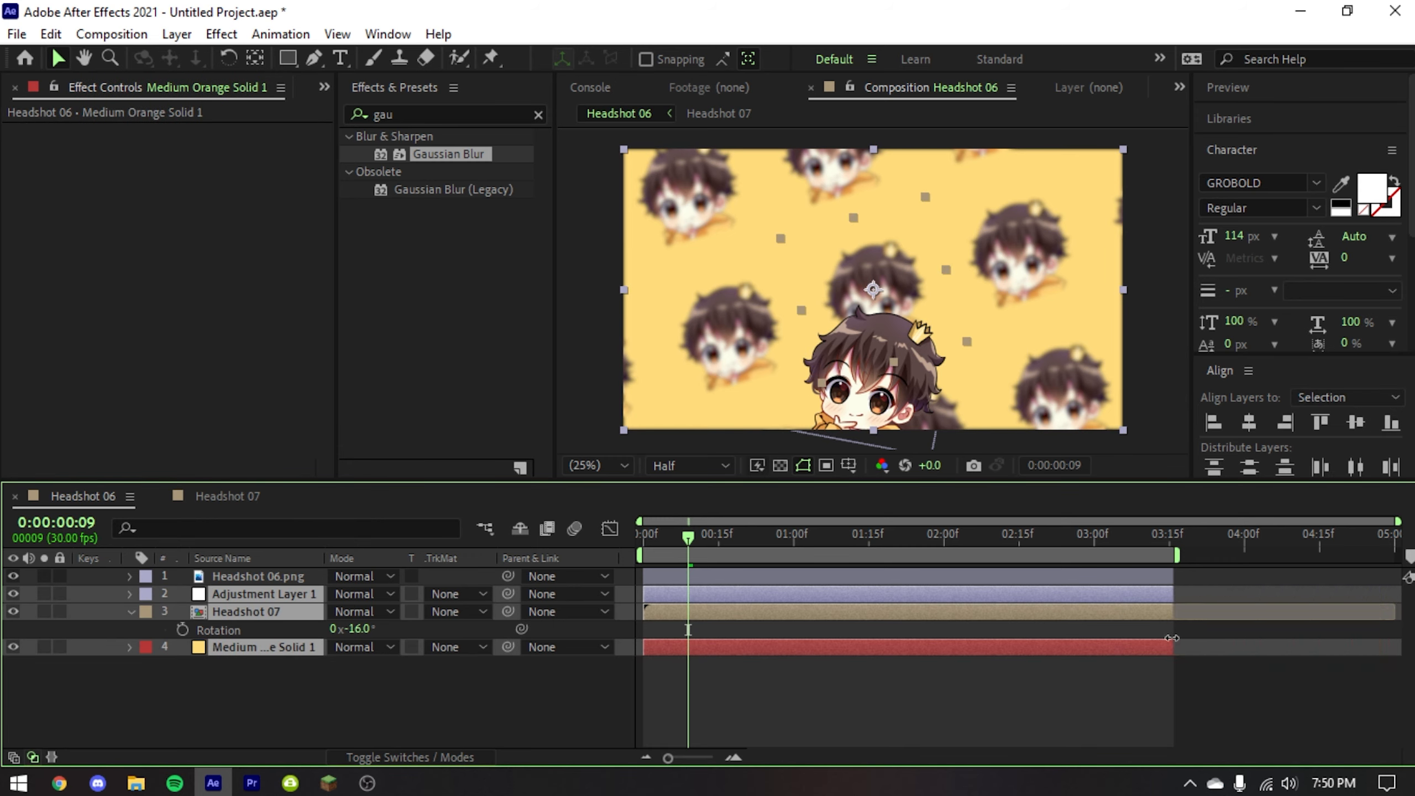
click(1069, 677)
- Preview the intro, compare it with the background motion of the reference video in Chrome, and return to After Effects
key(space)
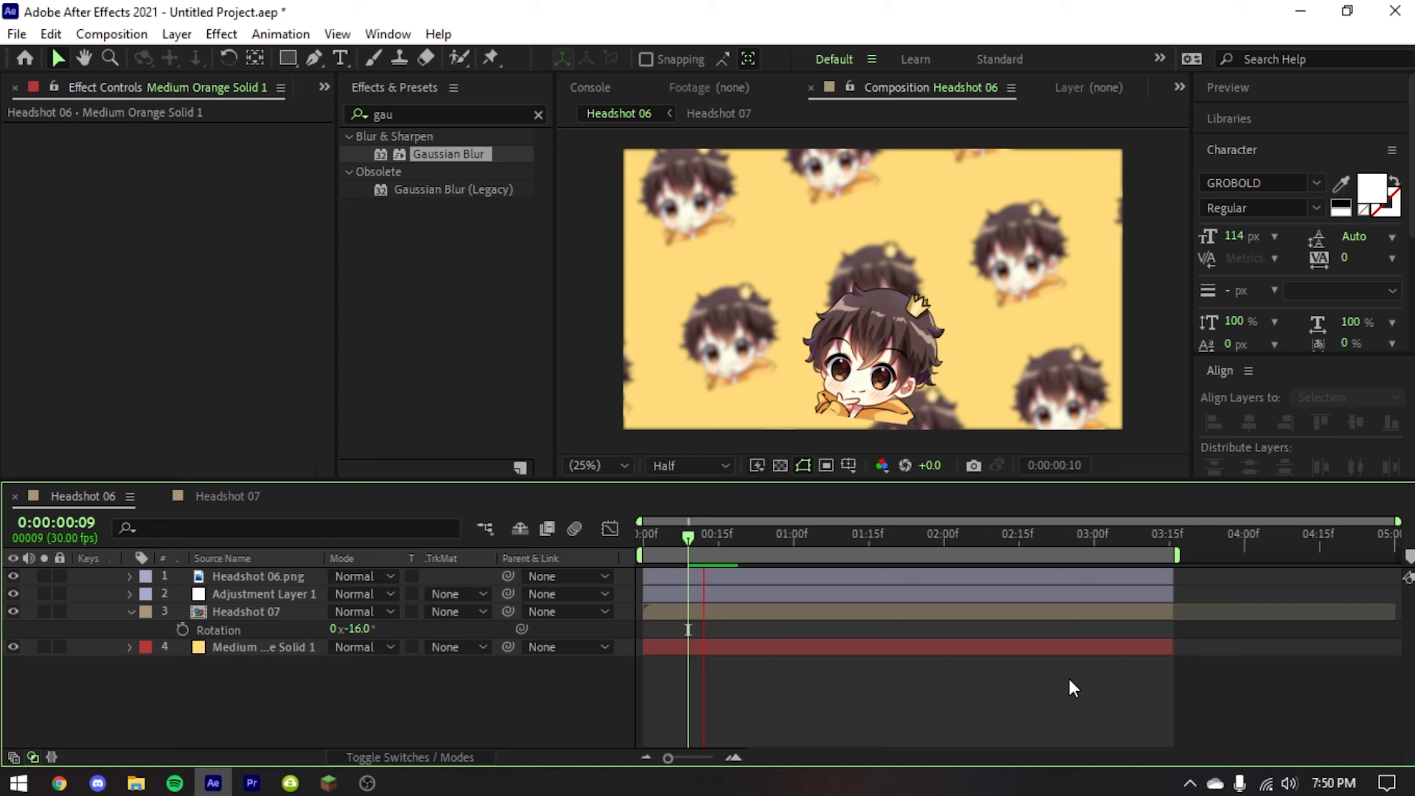
key(space)
key(alt+Tab)
click(718, 467)
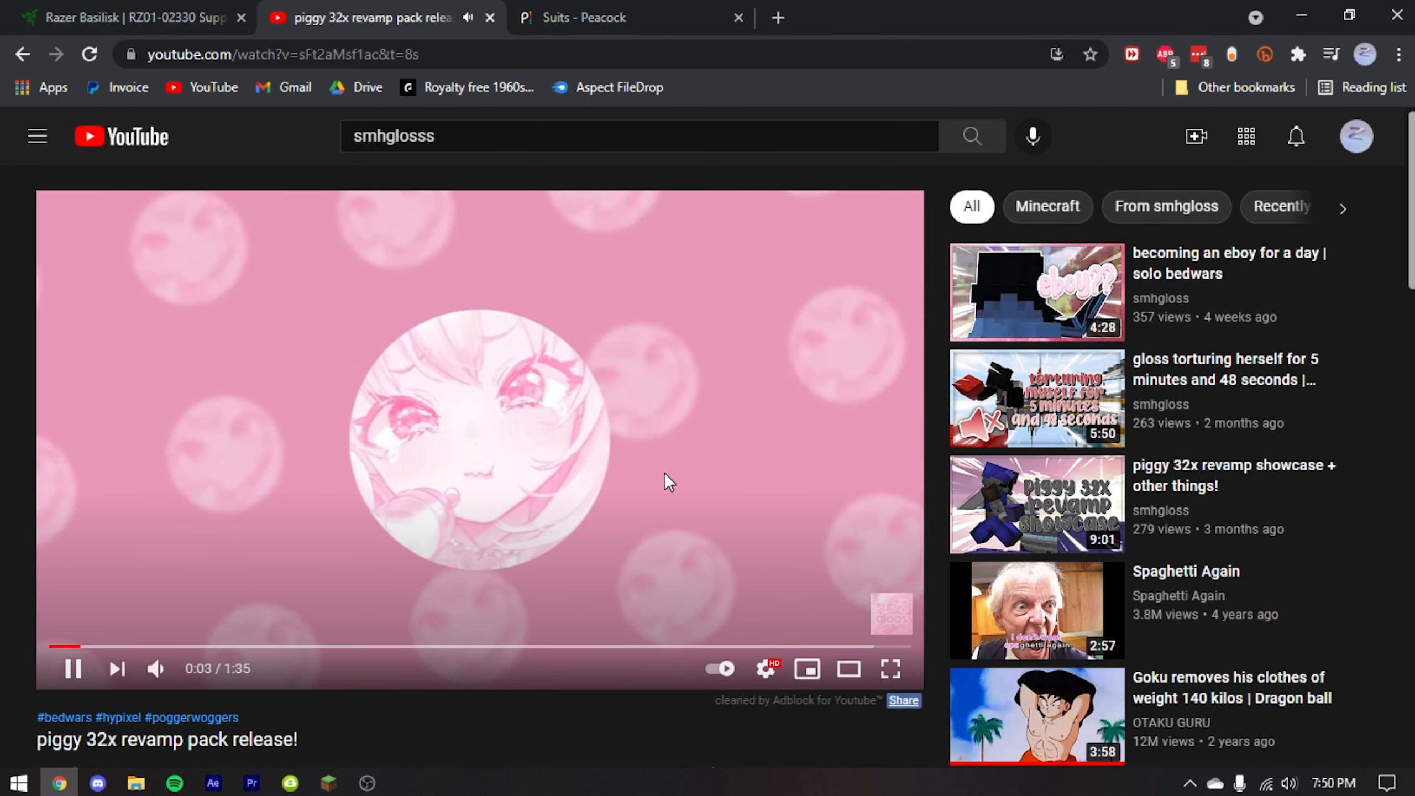
click(660, 472)
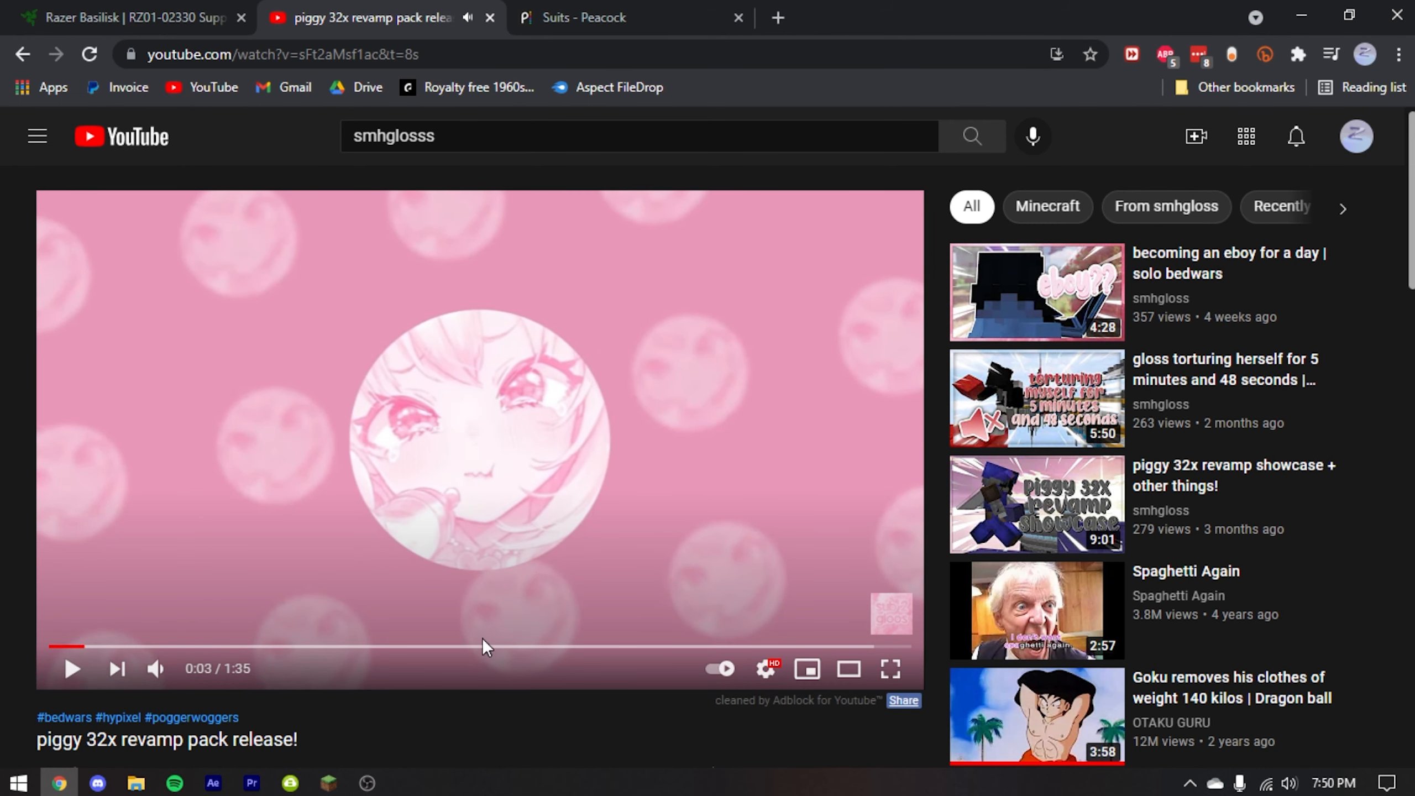
key(alt+Tab)
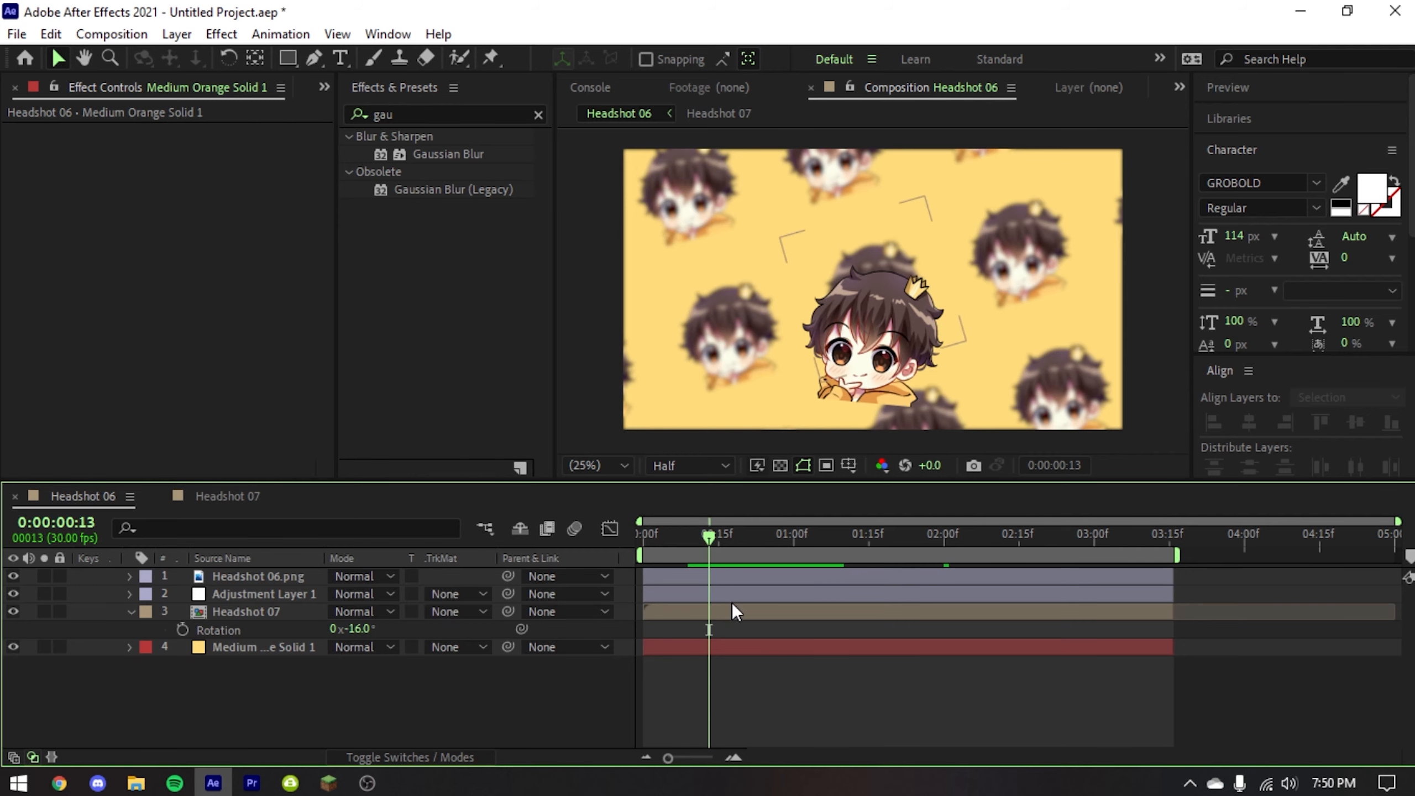
- Keyframe the Headshot 07 layer's Position from 960, 540 at the start to 1548, 315 at 0:00:03:15
key(Home)
click(271, 608)
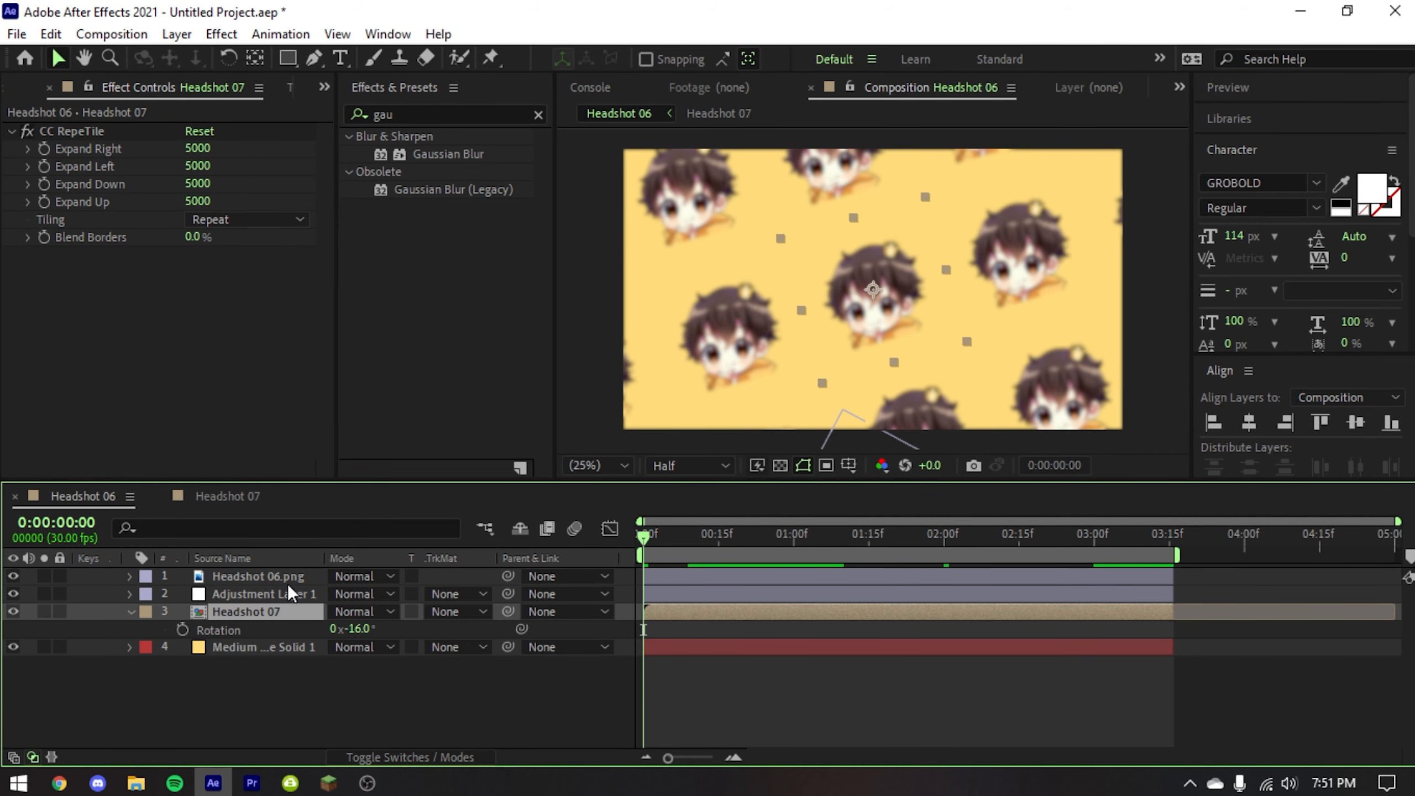
key(p)
click(183, 629)
drag(802, 555, 1162, 540)
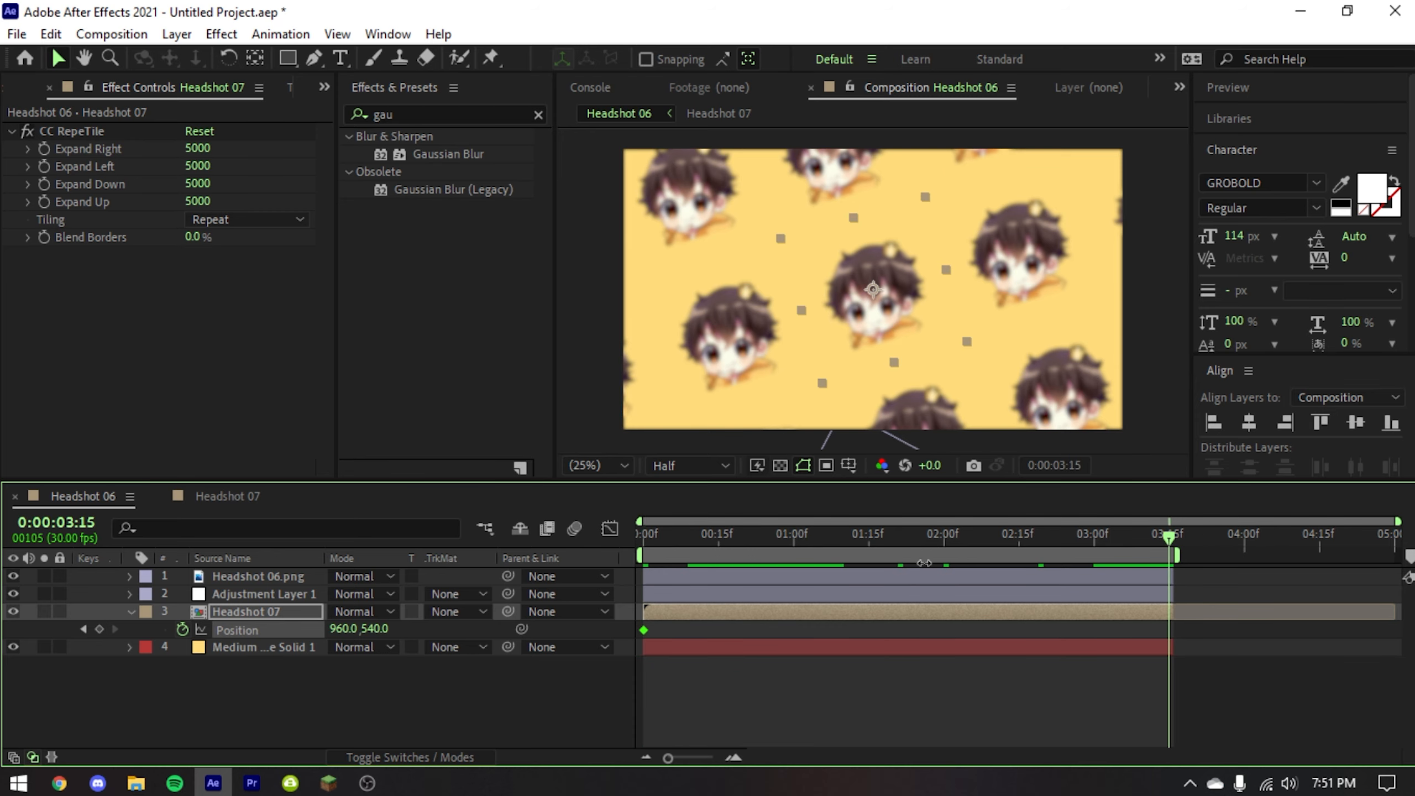
drag(345, 629, 779, 580)
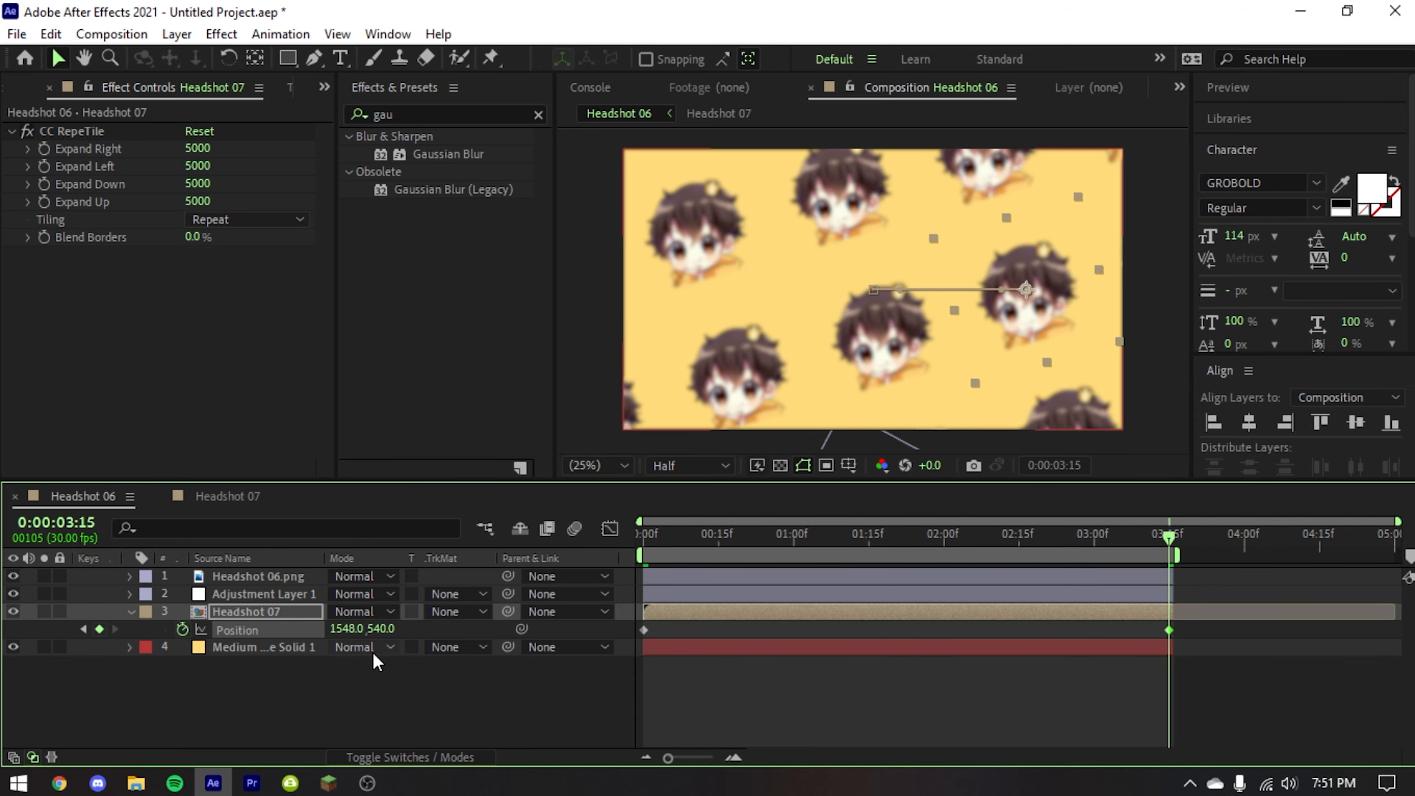
drag(381, 629, 109, 660)
click(747, 672)
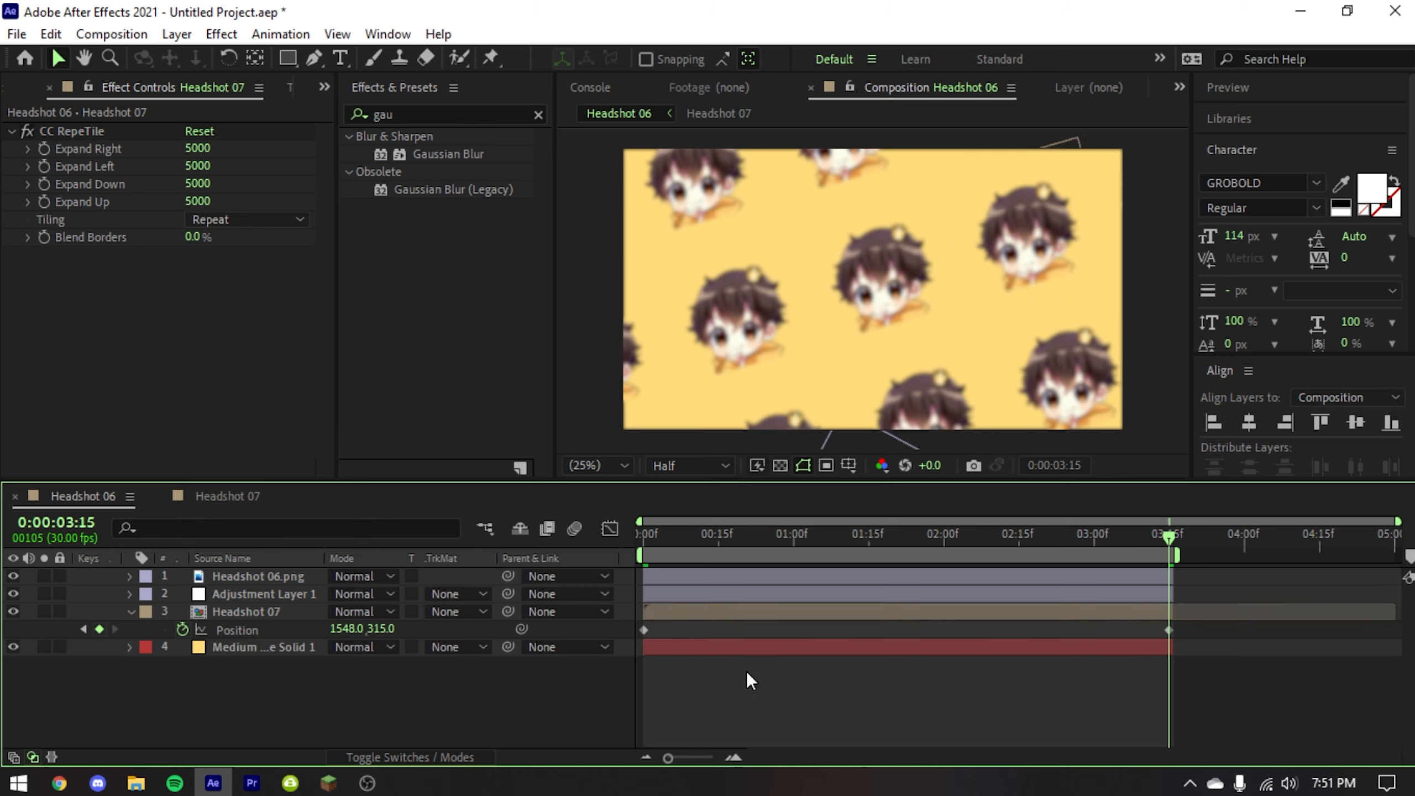
- Preview the moving headshot pattern from the start of the composition and return to the first frame
drag(678, 540, 641, 537)
key(space)
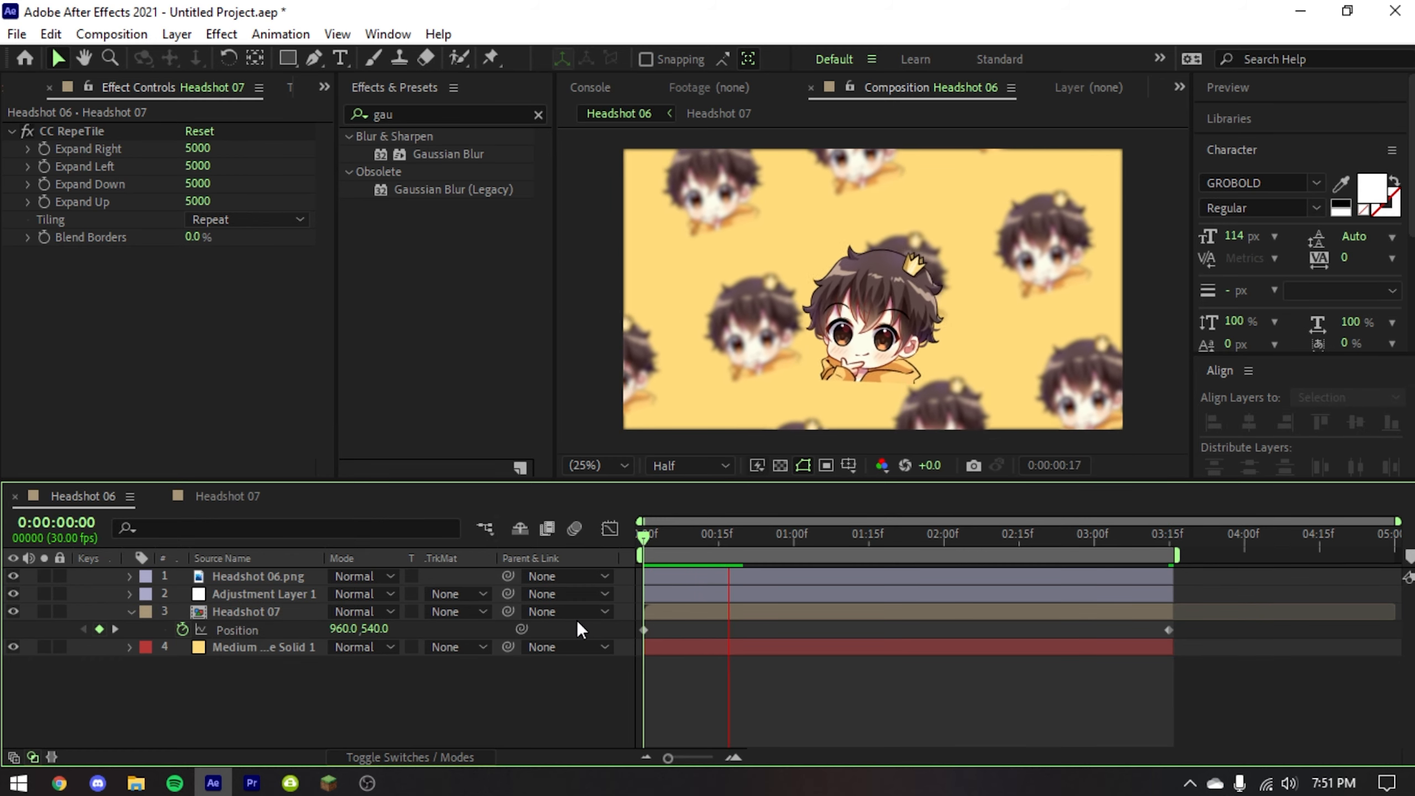
key(space)
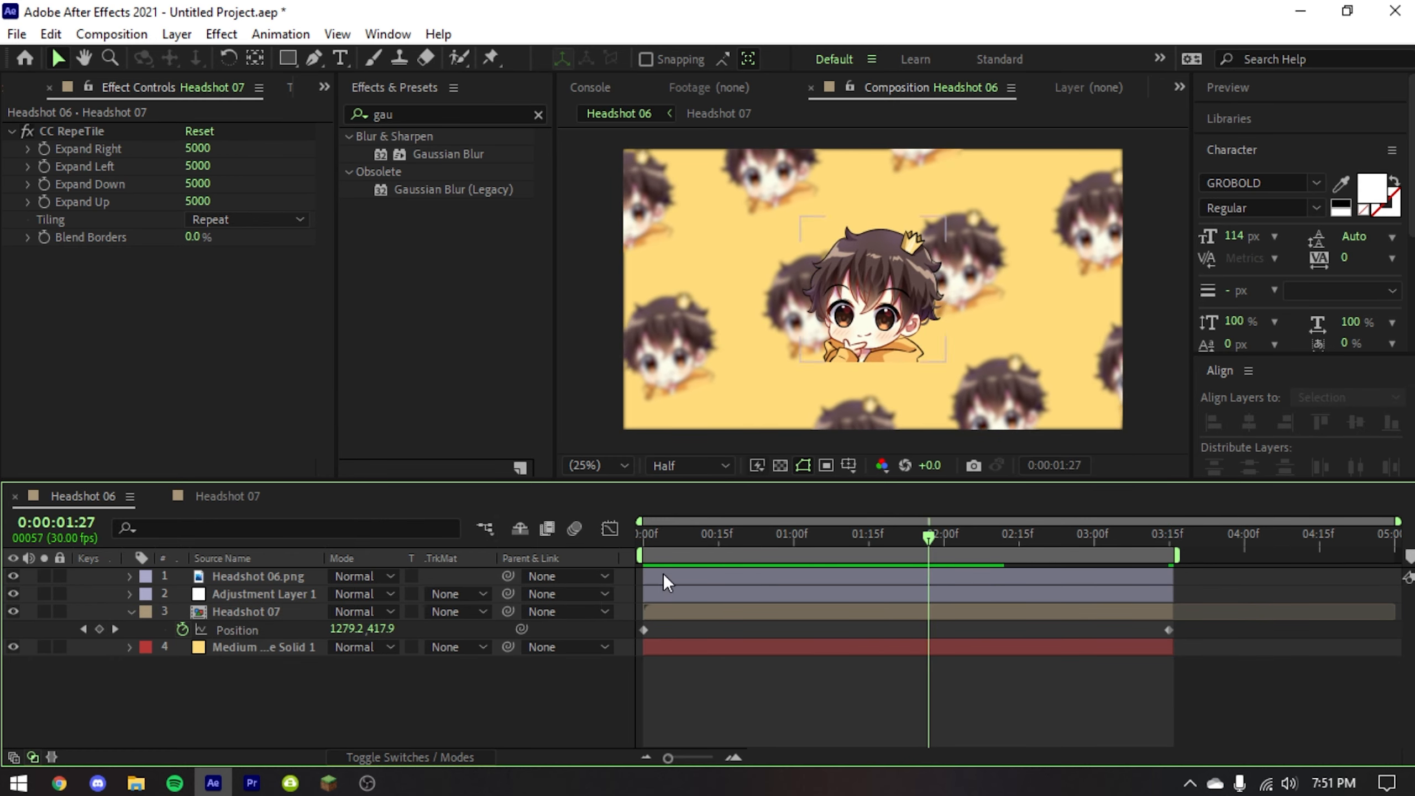
key(Home)
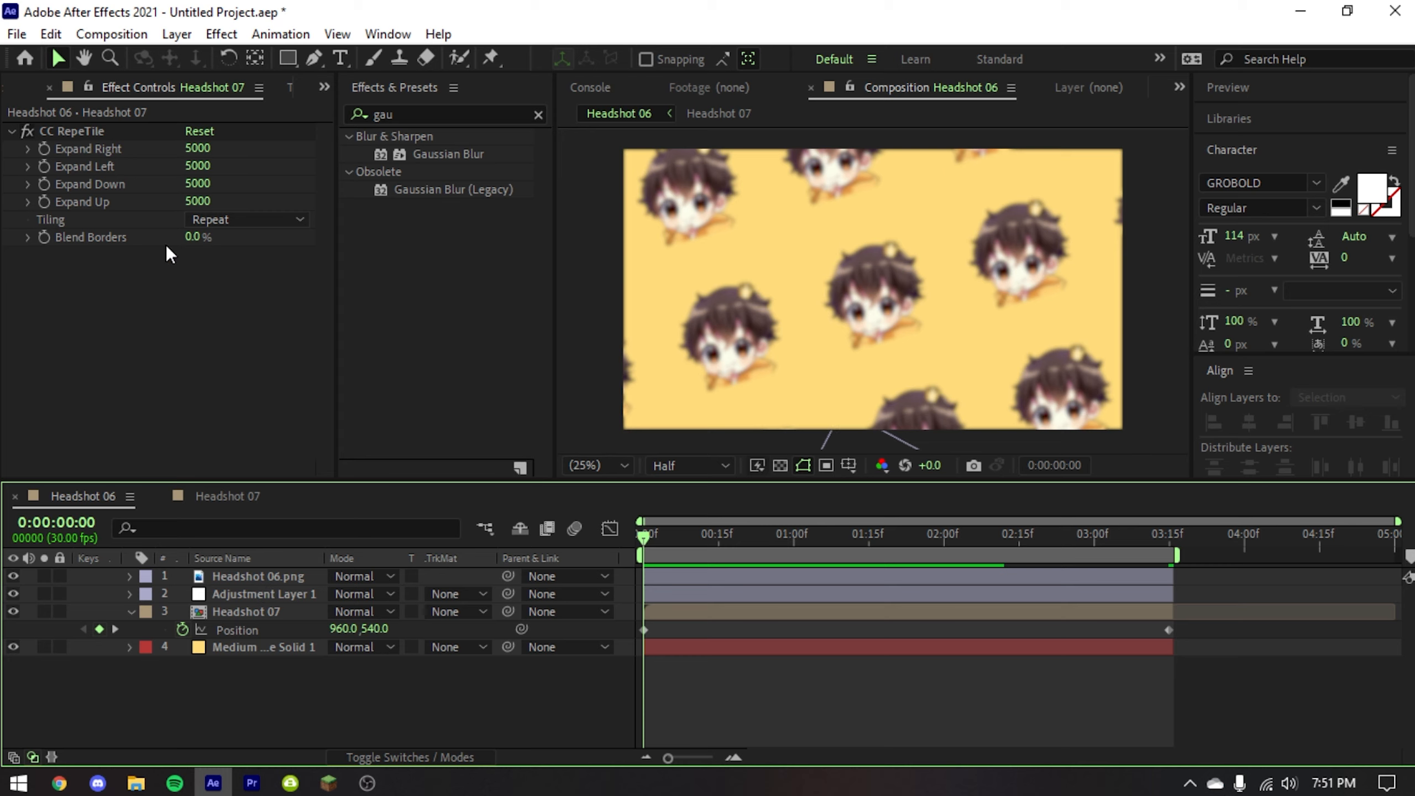
- Review the effects applied to the Headshot 07, Adjustment Layer 1 and Headshot 06.png layers
click(168, 380)
click(86, 130)
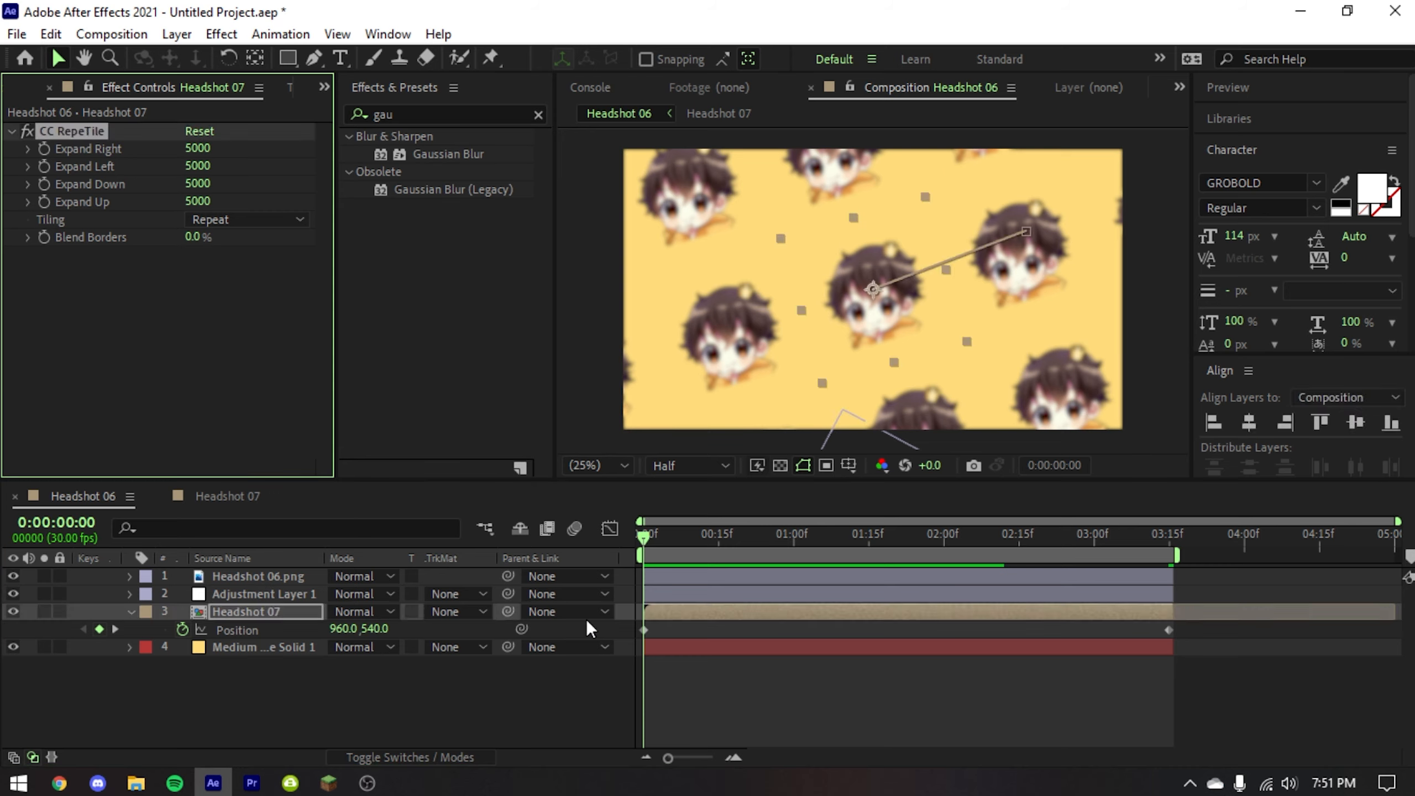
click(814, 705)
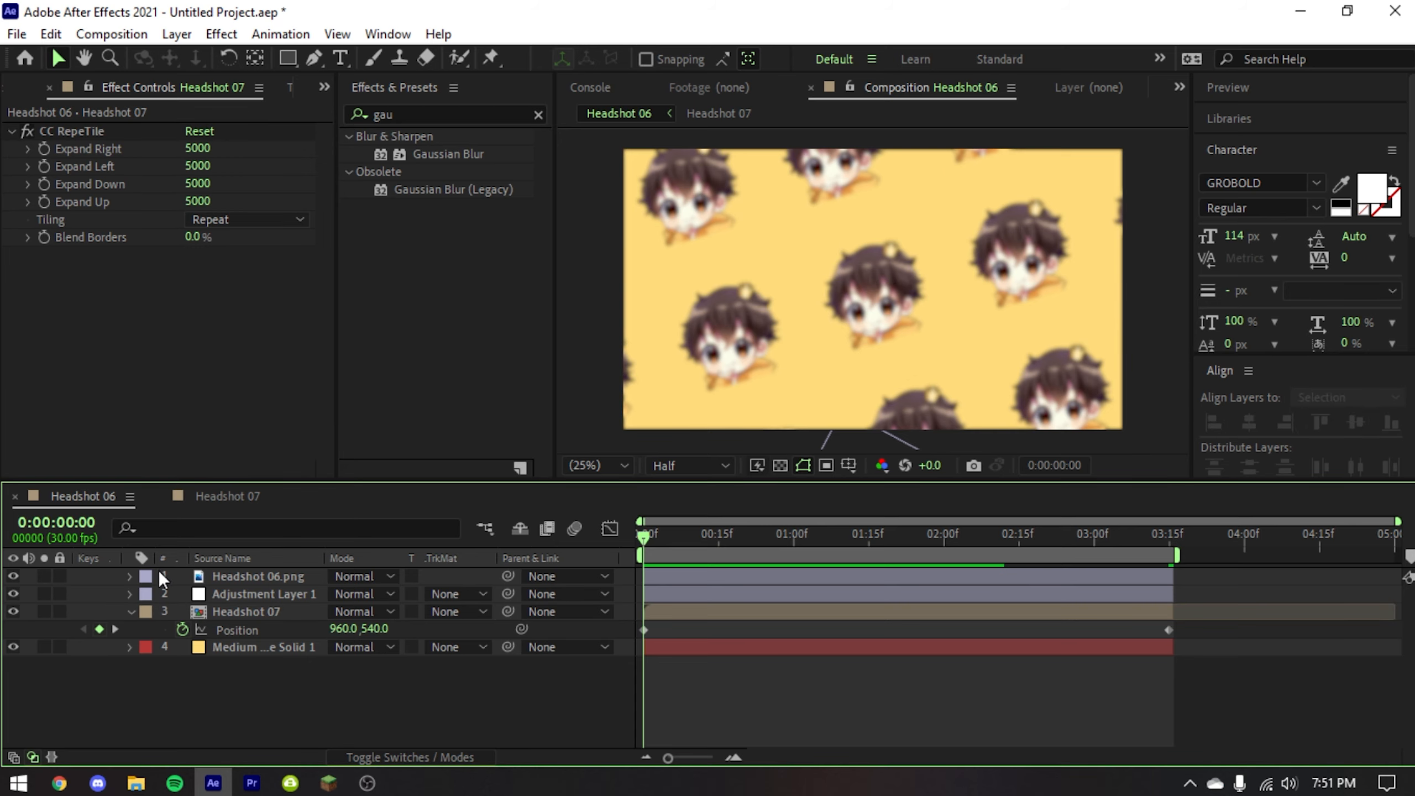
click(252, 600)
click(358, 699)
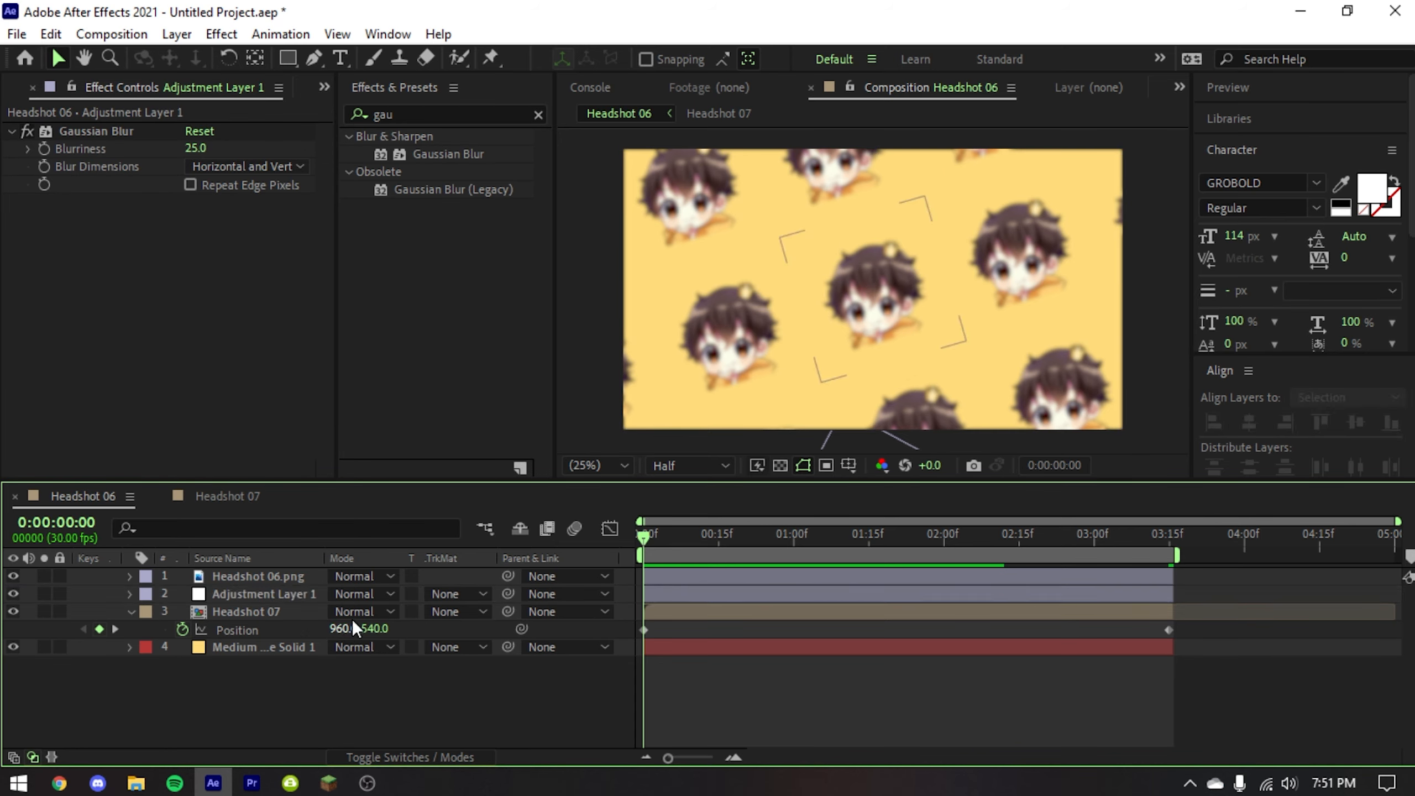
click(281, 578)
click(426, 711)
- Apply the Drop Shadow effect to the Headshot 06.png layer at a frame where the headshot is visible
key(space)
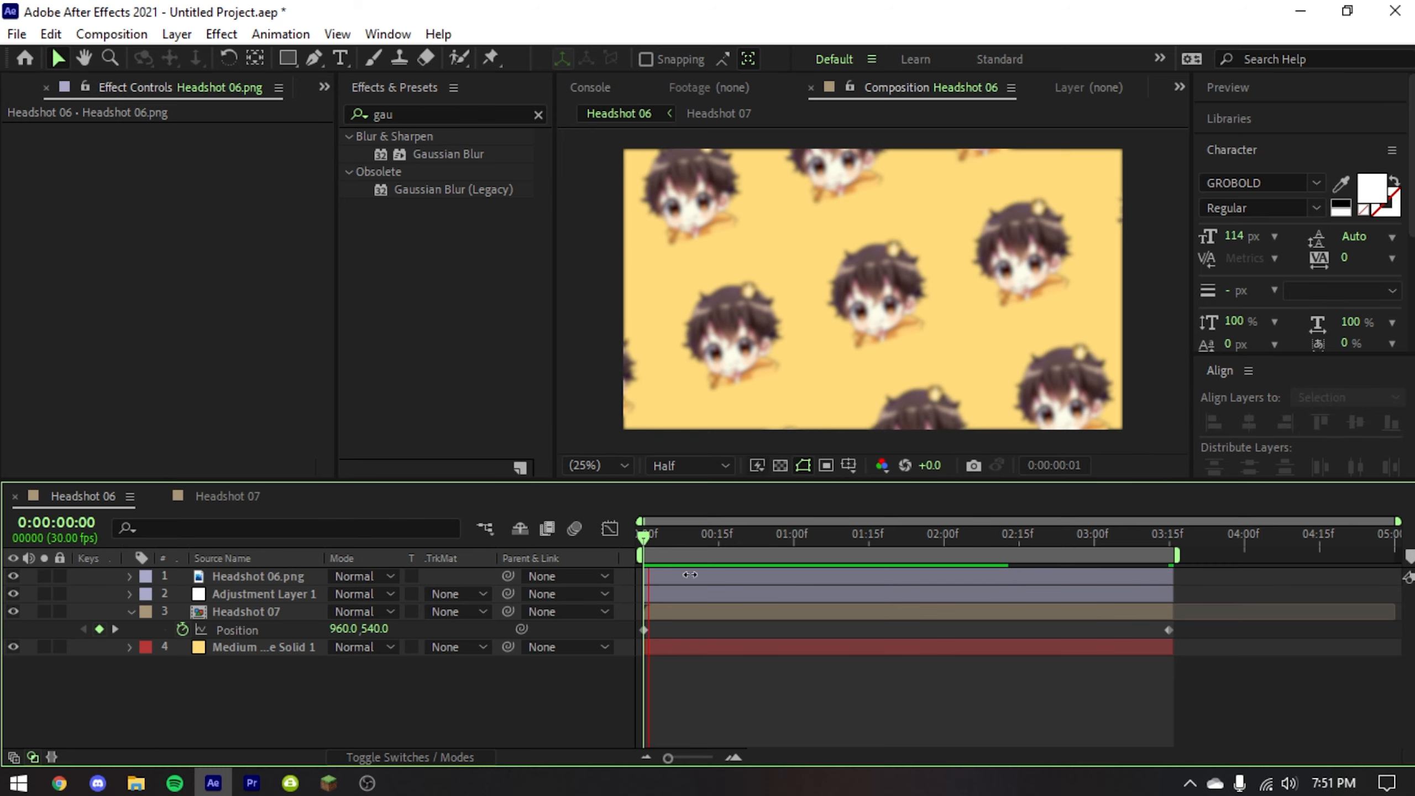
click(259, 576)
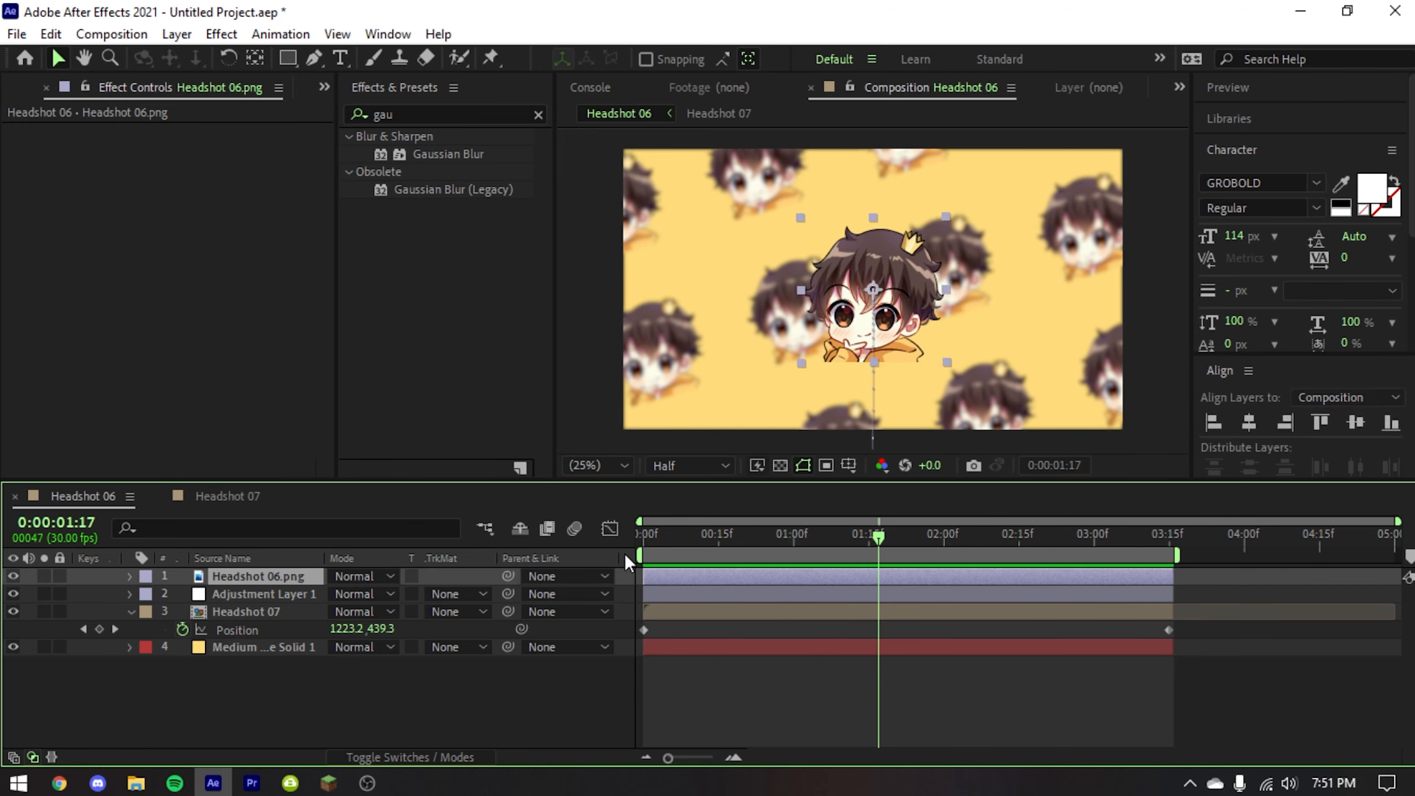
key(ctrl+space)
text(drop)
click(624, 557)
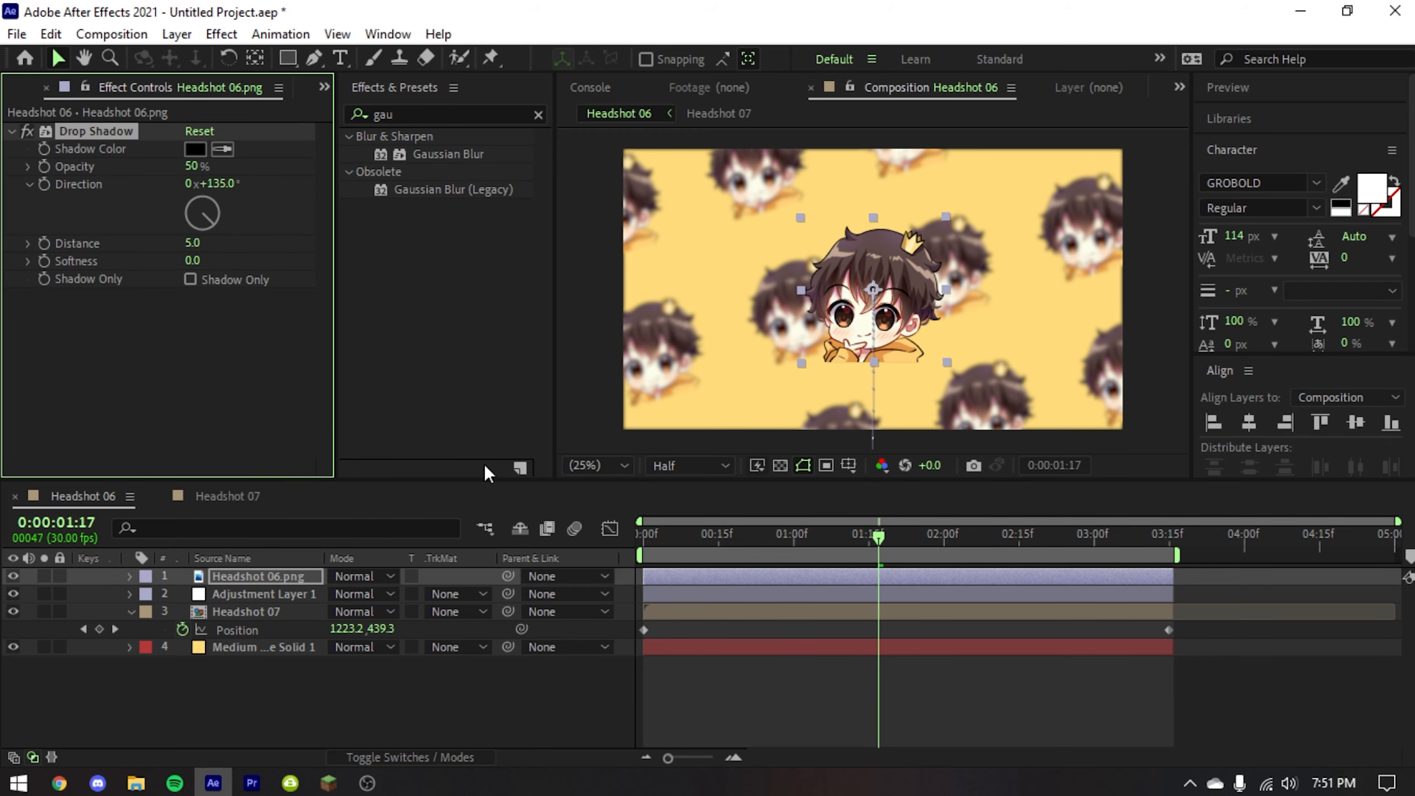
- Set the Drop Shadow's Distance on the Headshot 06.png layer to 100
drag(191, 238, 189, 249)
click(190, 244)
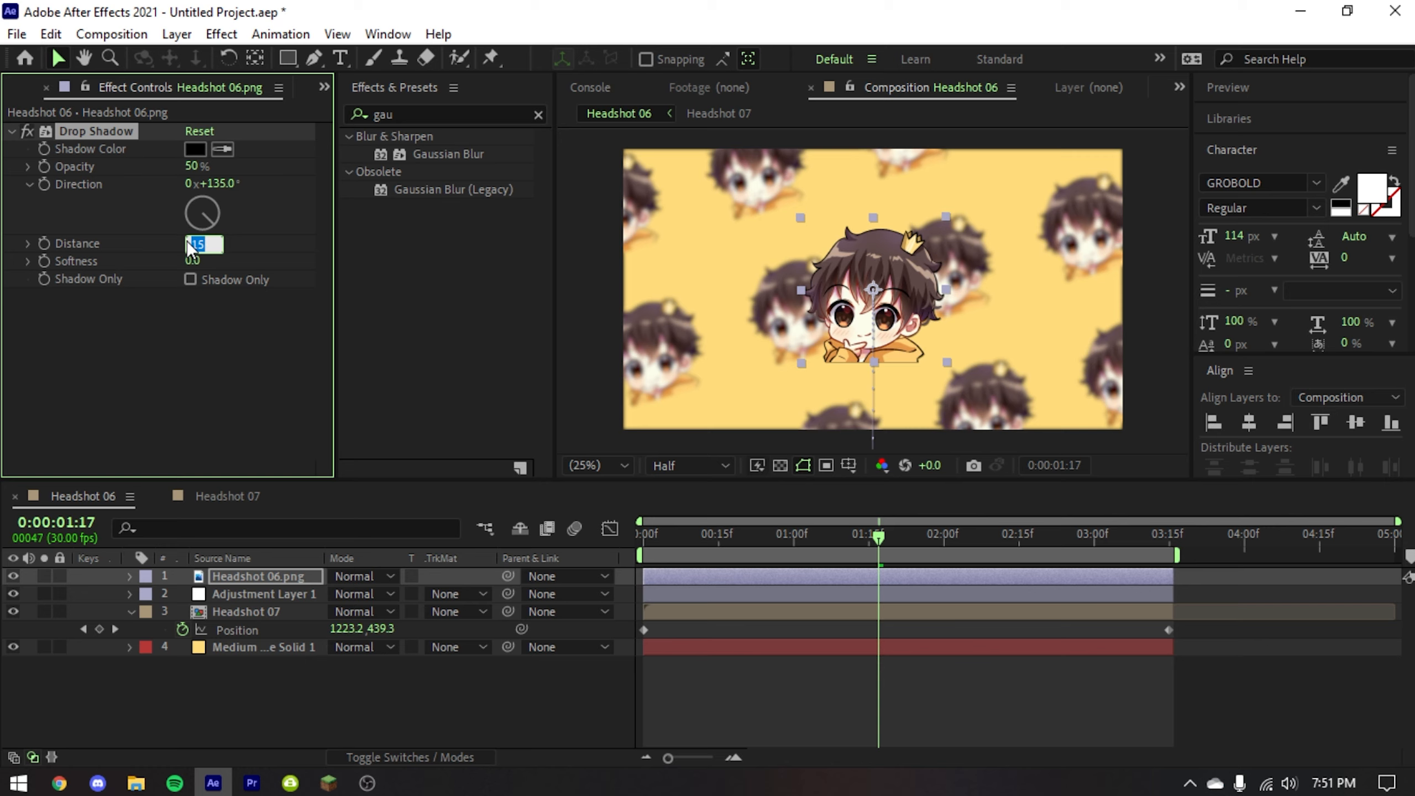
text(100)
key(Return)
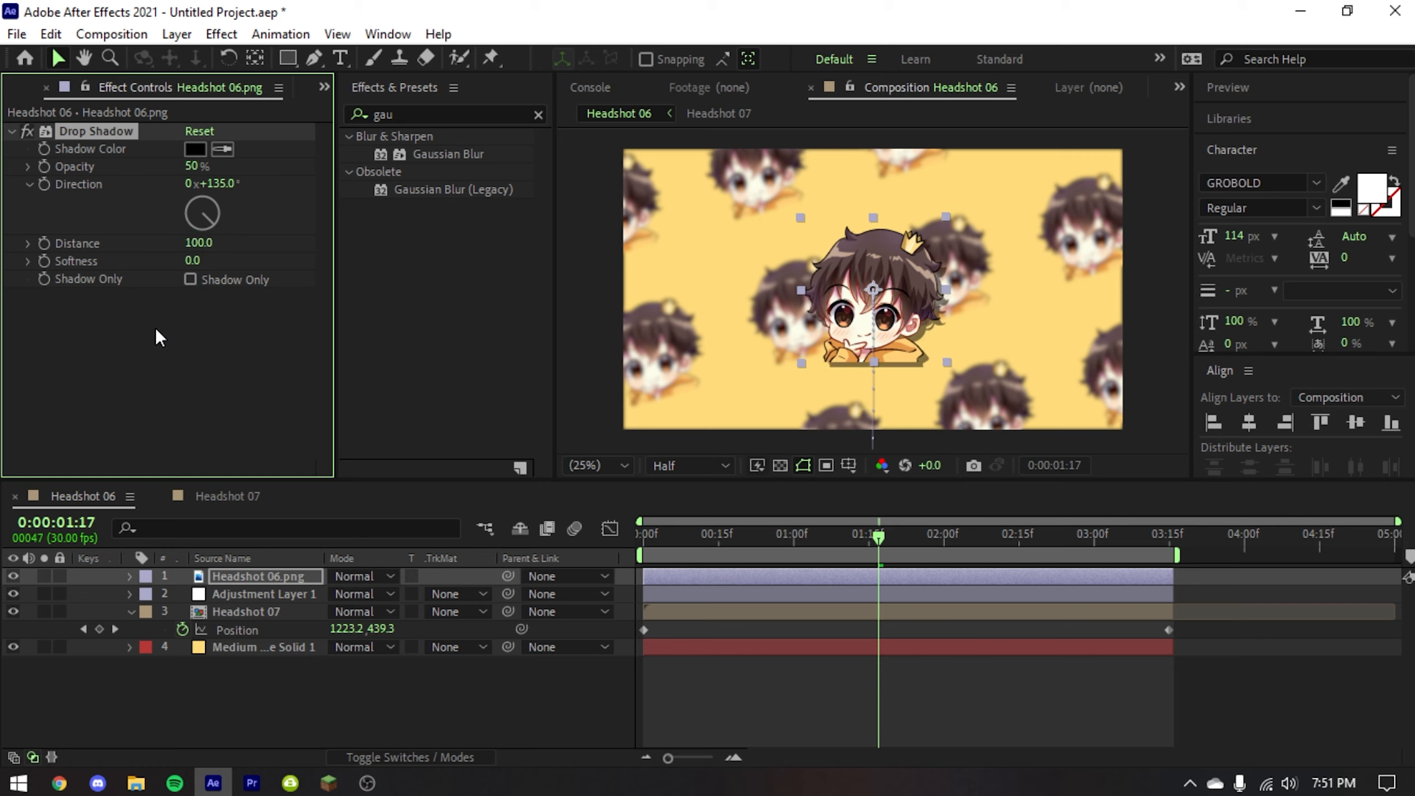
- Try Softness values of 50 and 150 for the headshot's Drop Shadow and settle on 500
click(192, 261)
text(50)
key(Return)
click(200, 261)
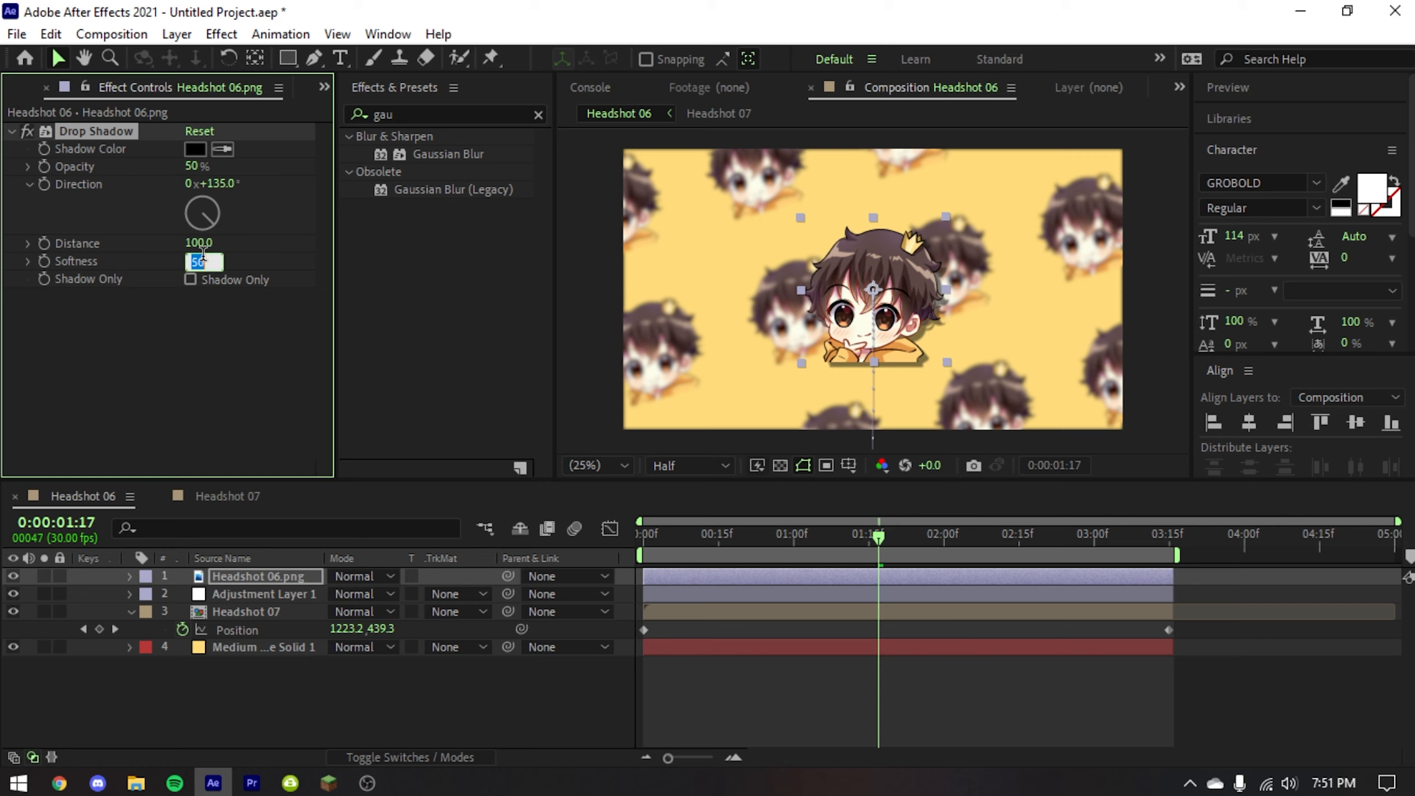
text(150)
key(Return)
click(196, 260)
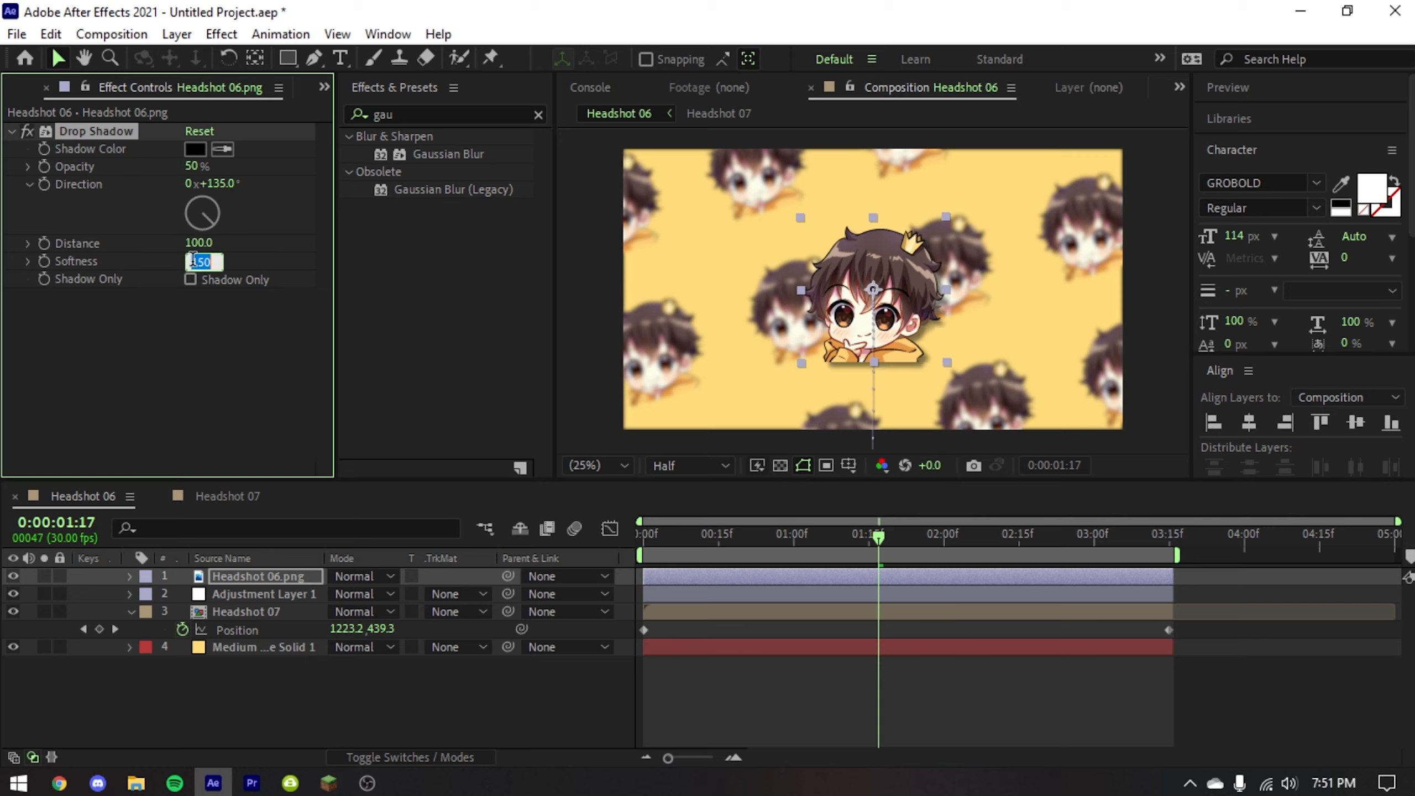
key(Return)
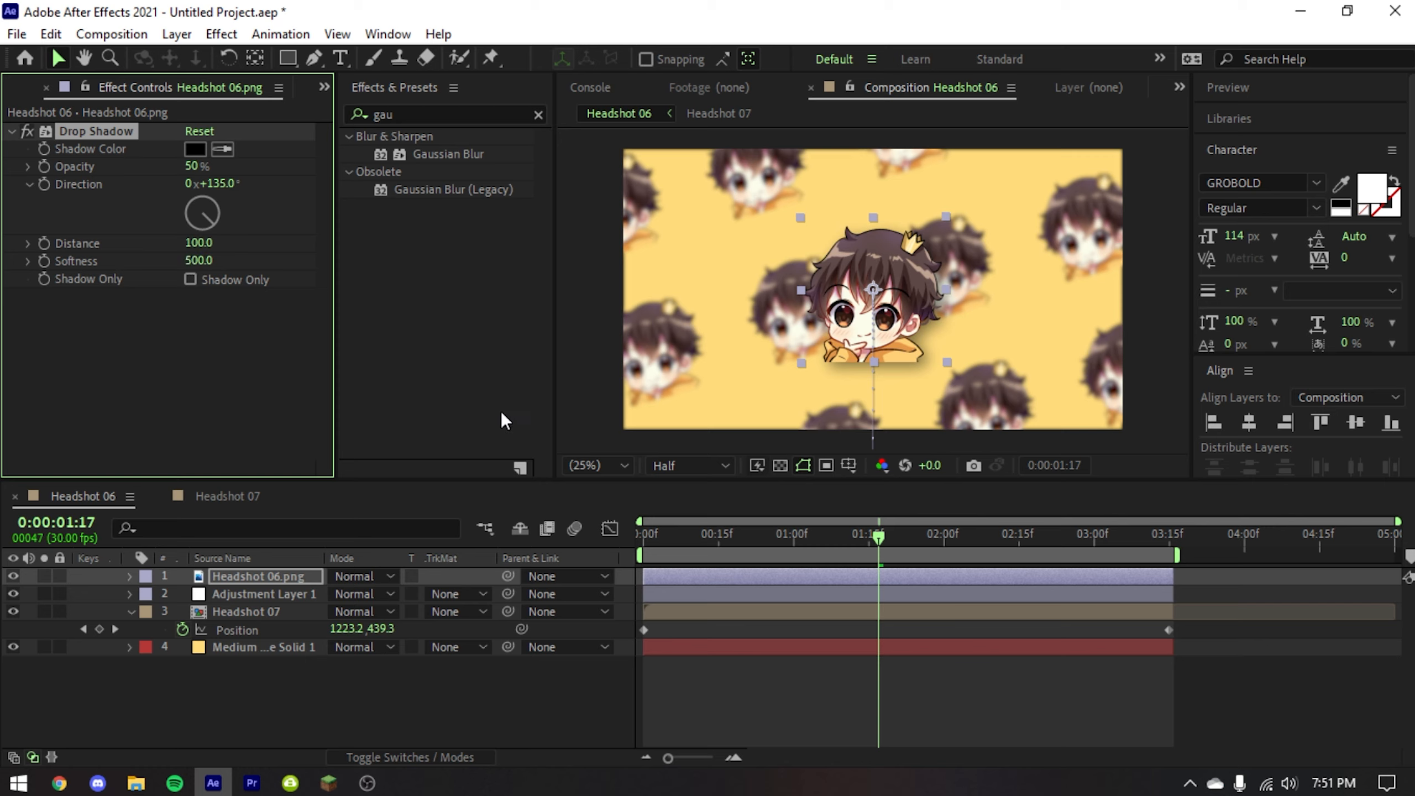
- Reduce the headshot's Drop Shadow Opacity to 25%
click(802, 695)
drag(839, 544, 540, 554)
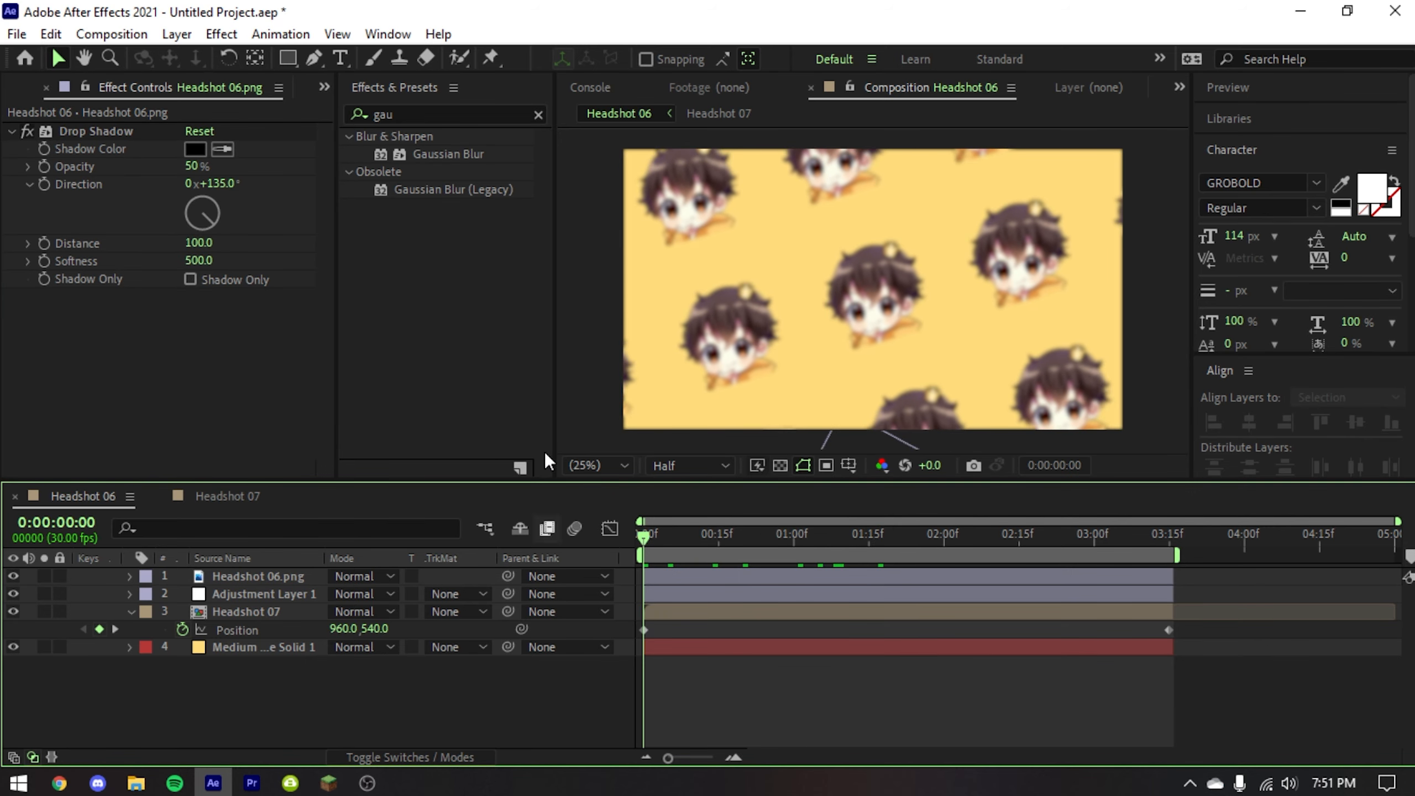
click(192, 167)
text(25)
key(Return)
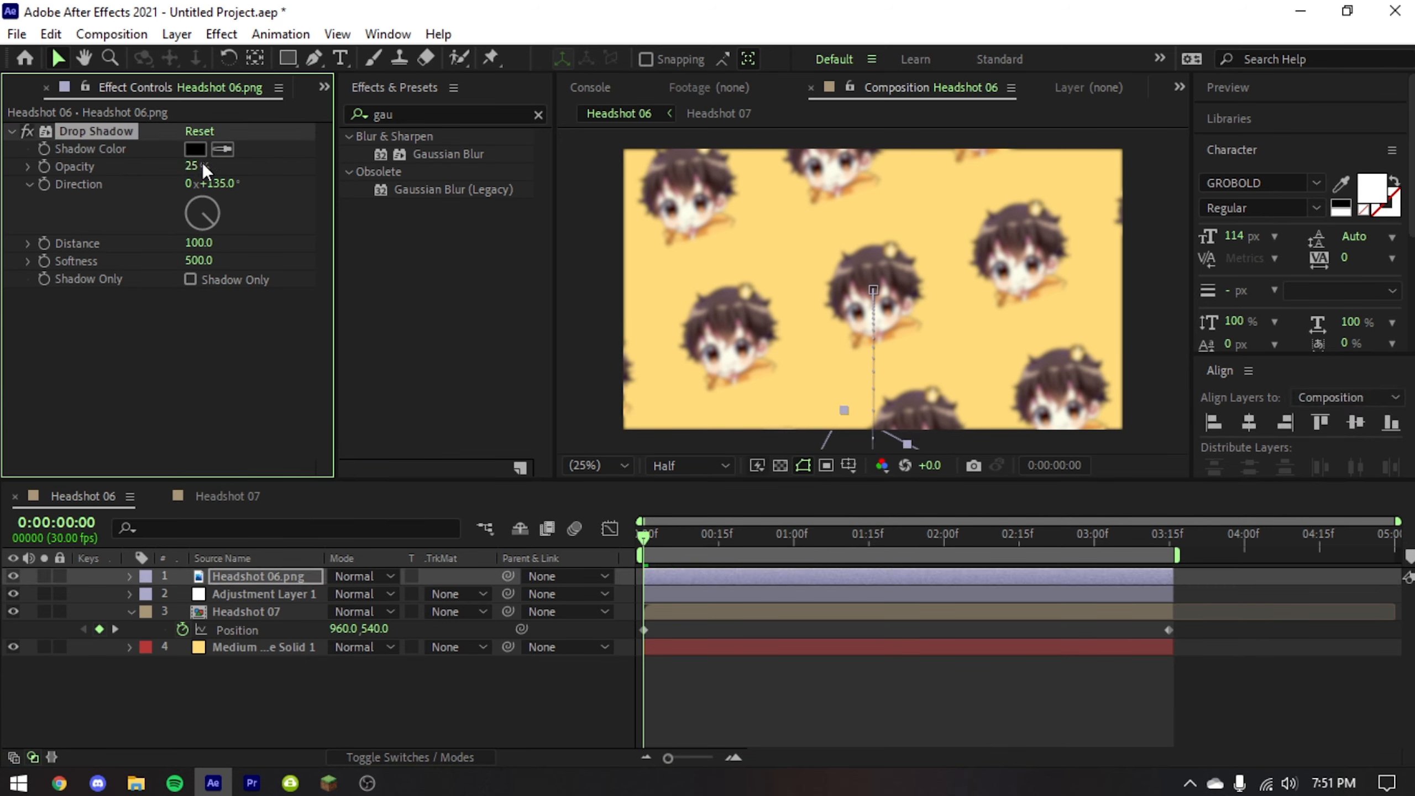
- Preview the intro, inspect the headshot and its shadow up close, and fit the composition back in the view
click(451, 724)
key(space)
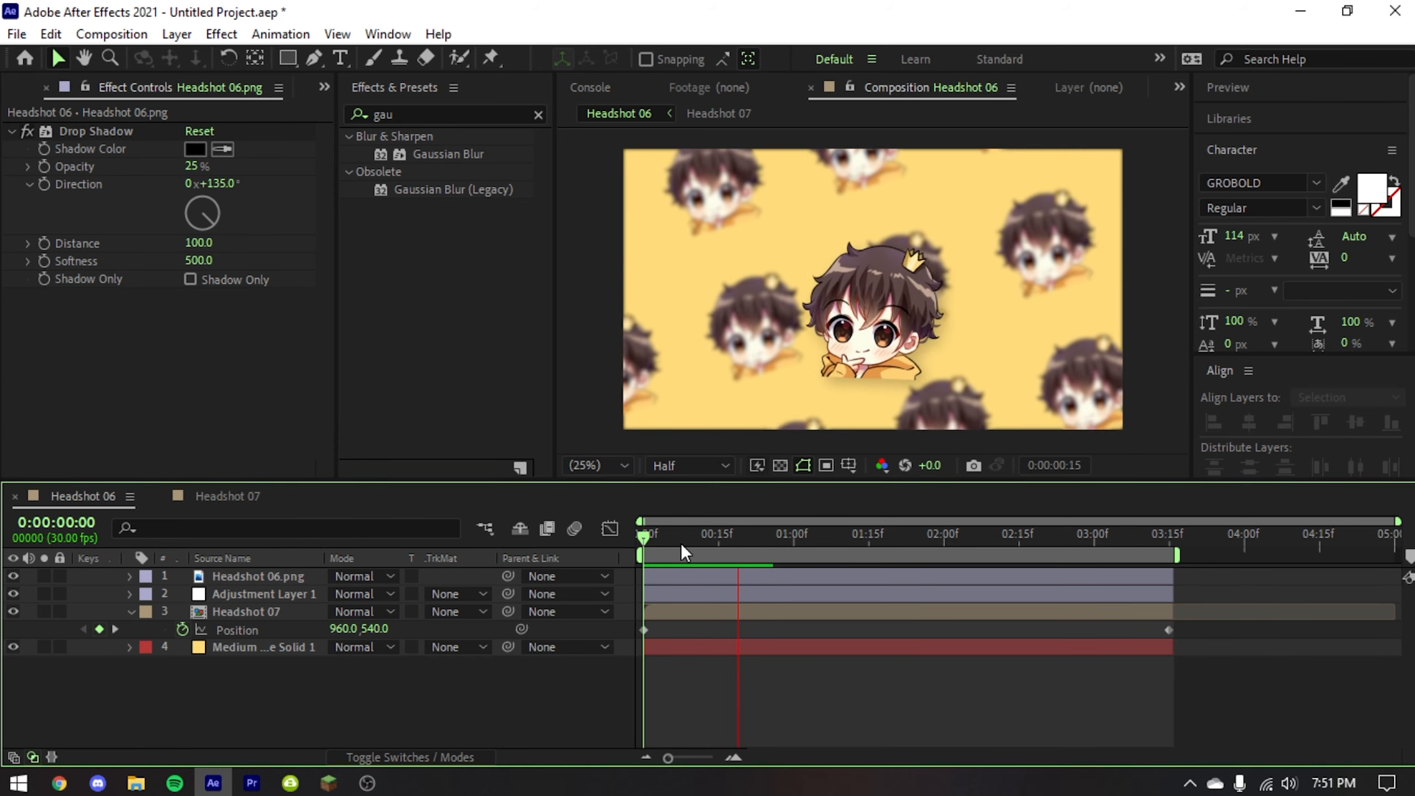
scroll(851, 347, up, 3)
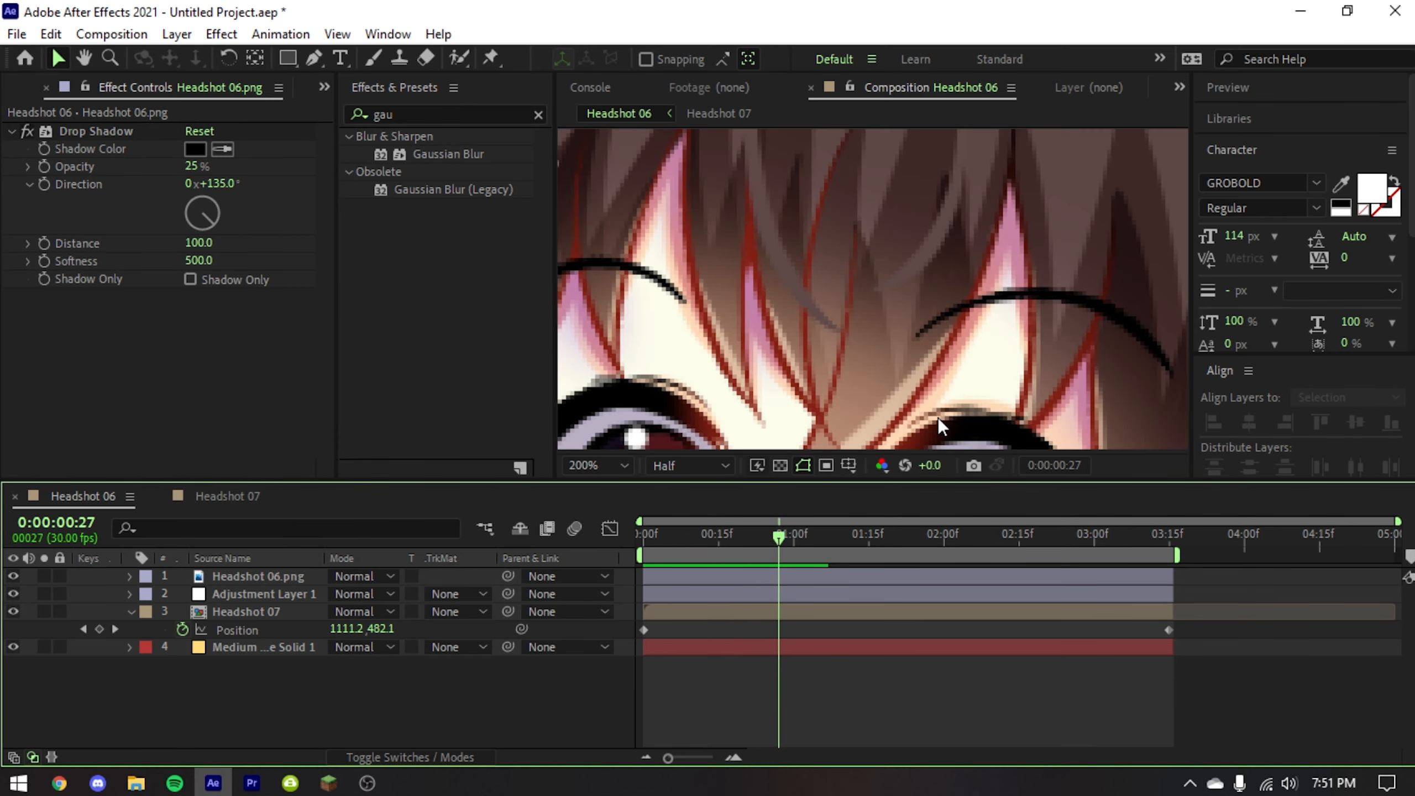
scroll(851, 347, down, 2)
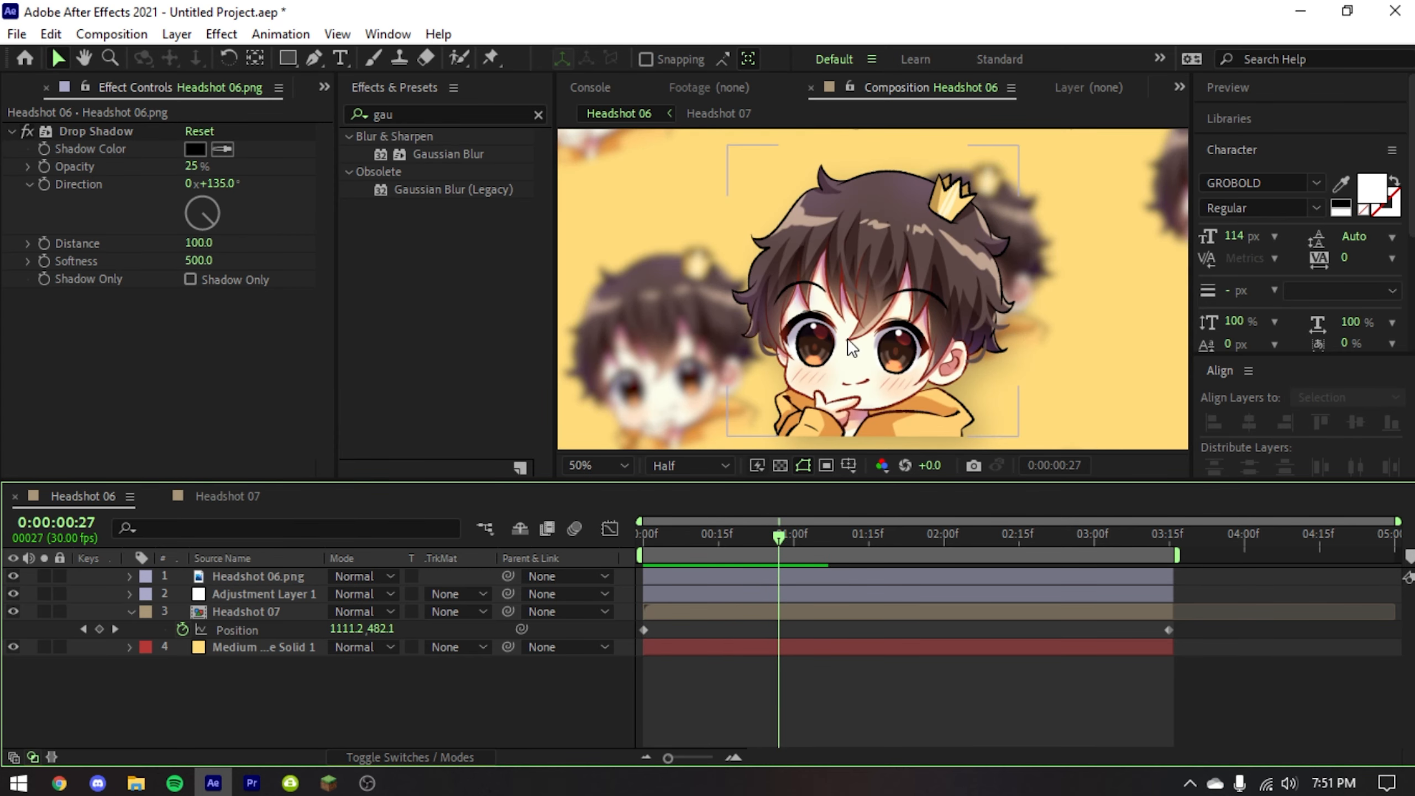
click(593, 466)
click(613, 116)
click(918, 689)
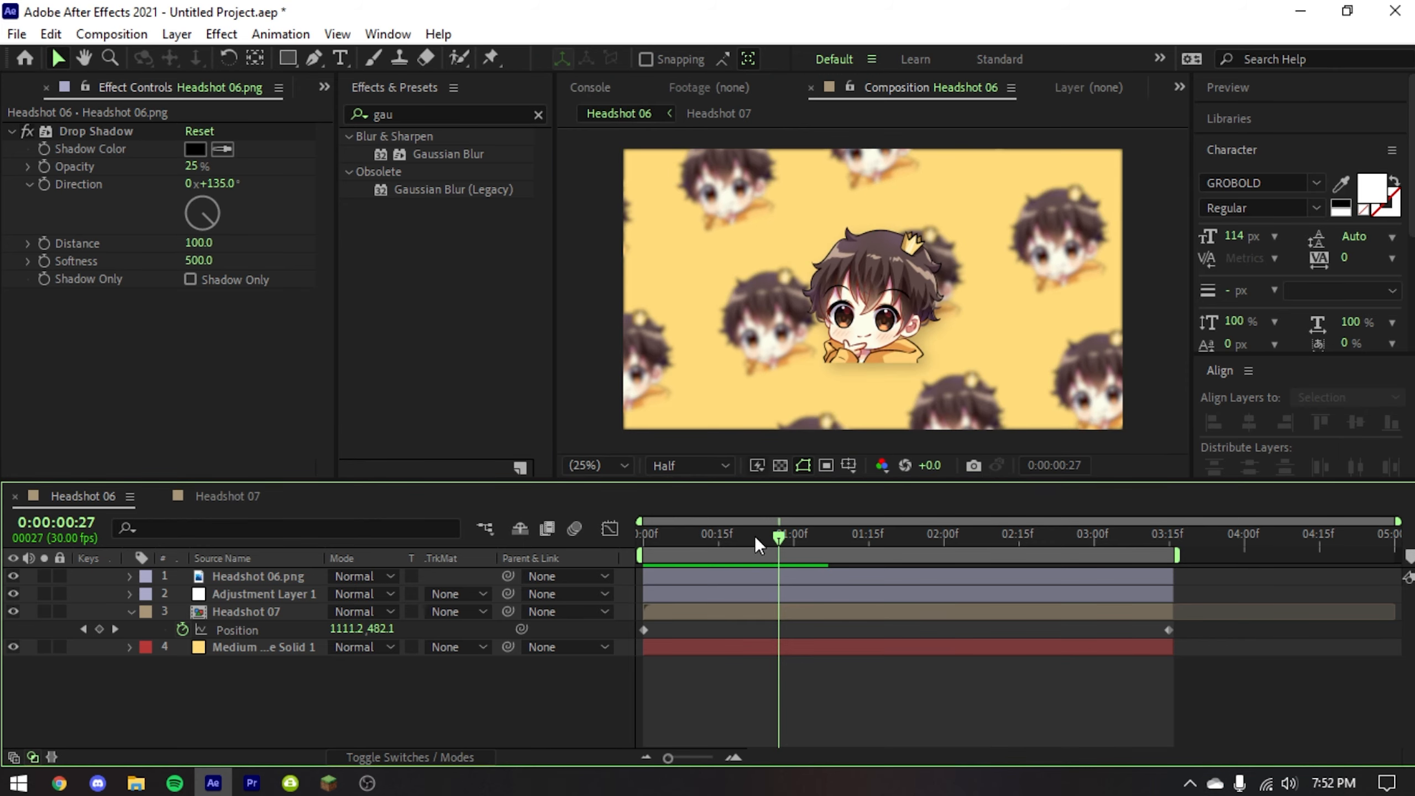
- Compare the intro with the reference video in Chrome and return to the composition's first frame in After Effects
key(alt+Tab)
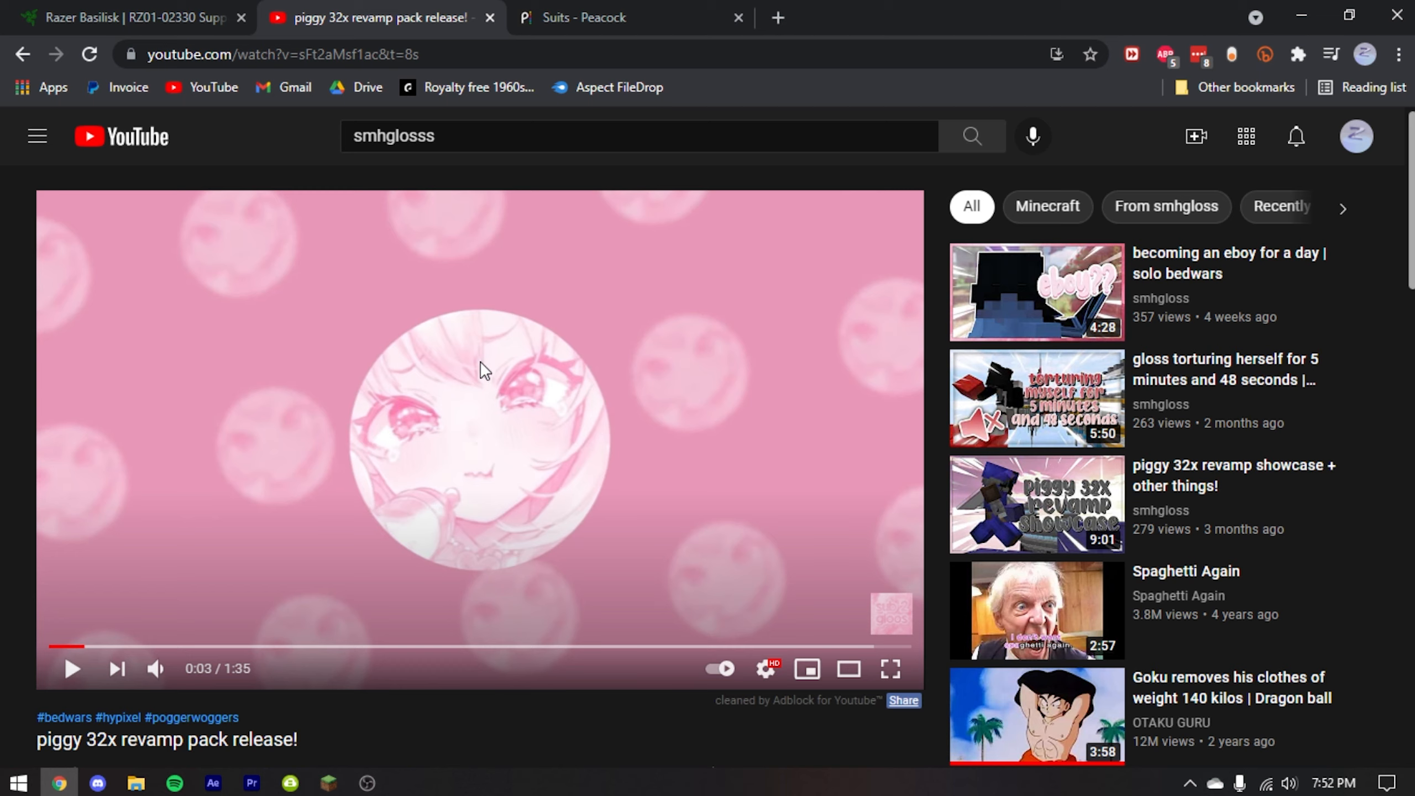
click(213, 782)
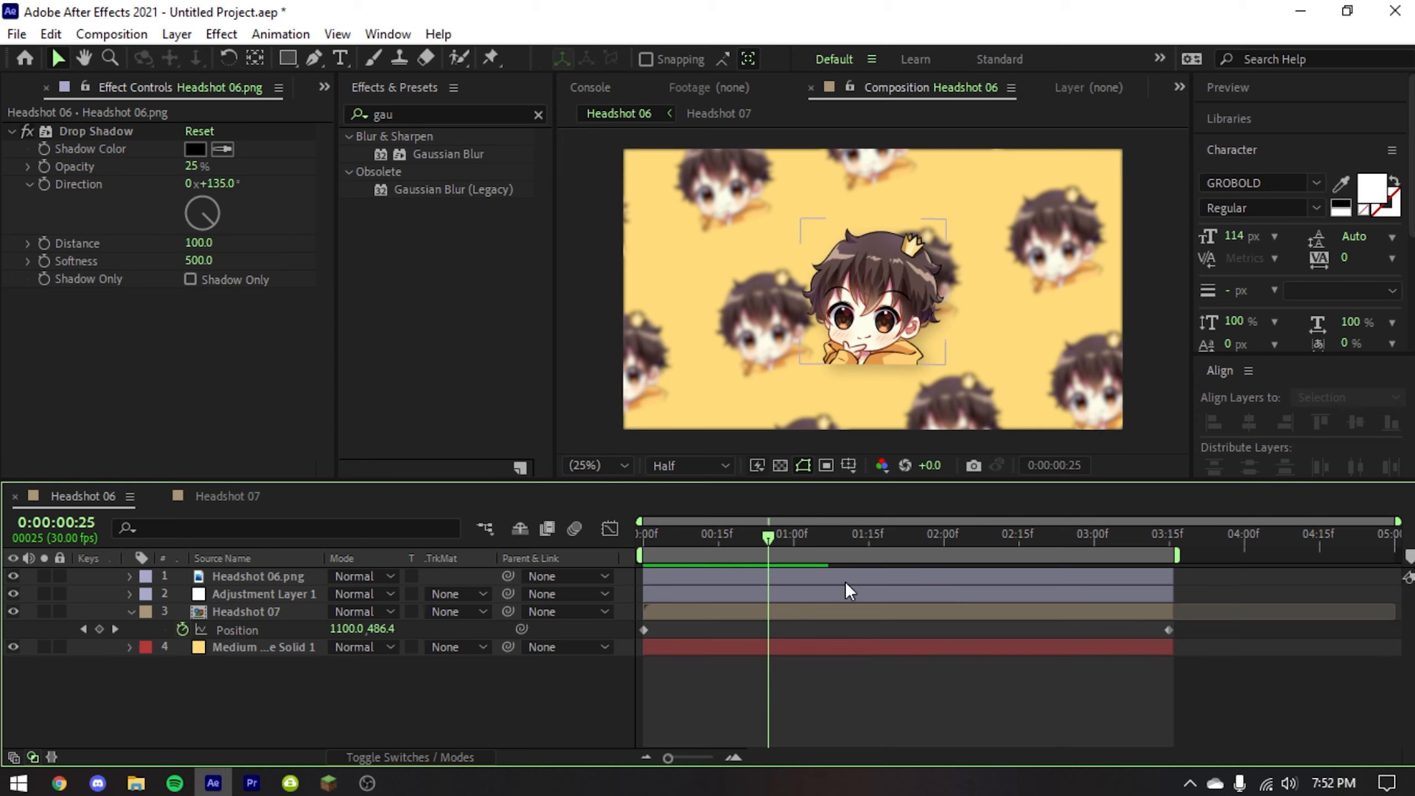
key(Home)
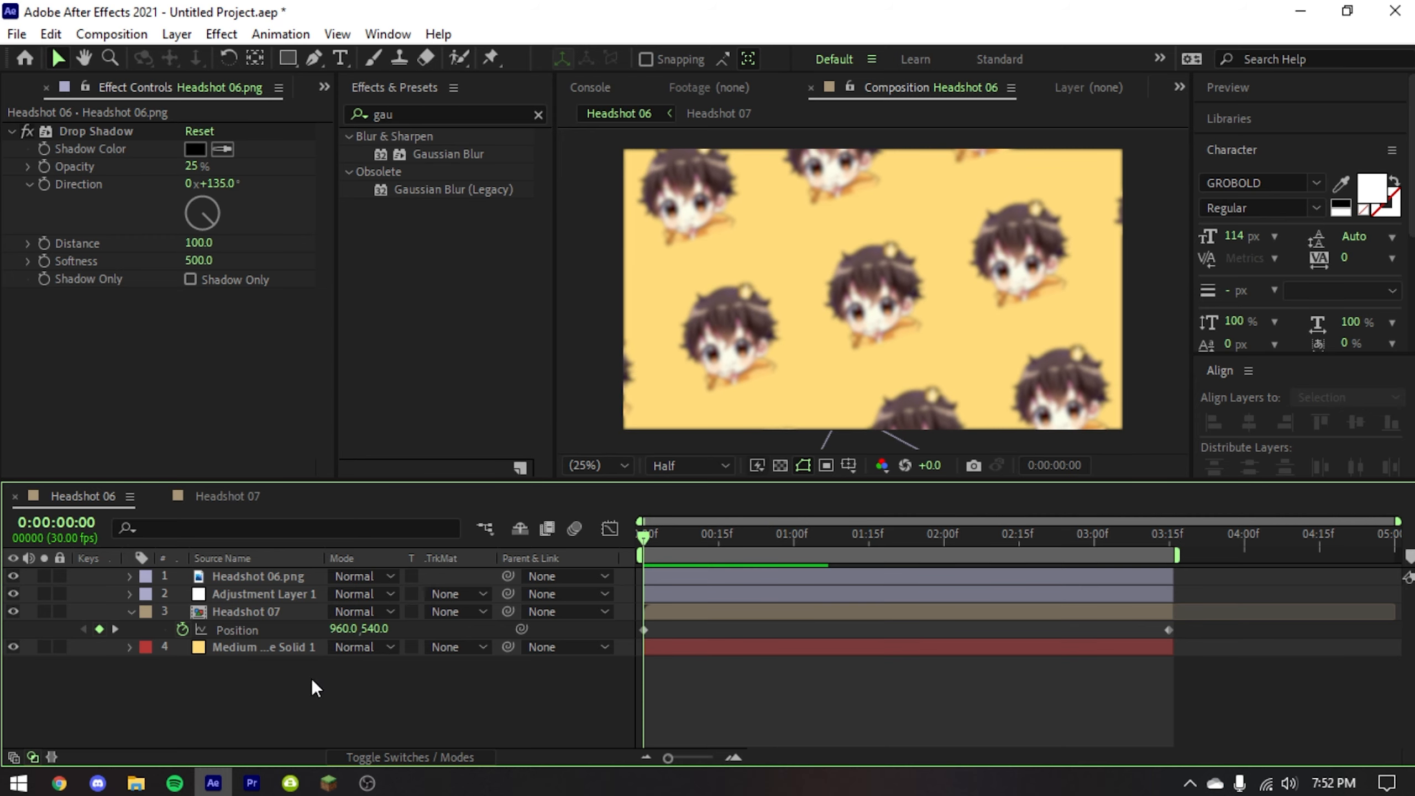
- Solo the Headshot 06.png layer at 0:00:01:00 to view it without the background layers, and turn solo off again
drag(312, 681, 219, 593)
click(129, 611)
click(794, 535)
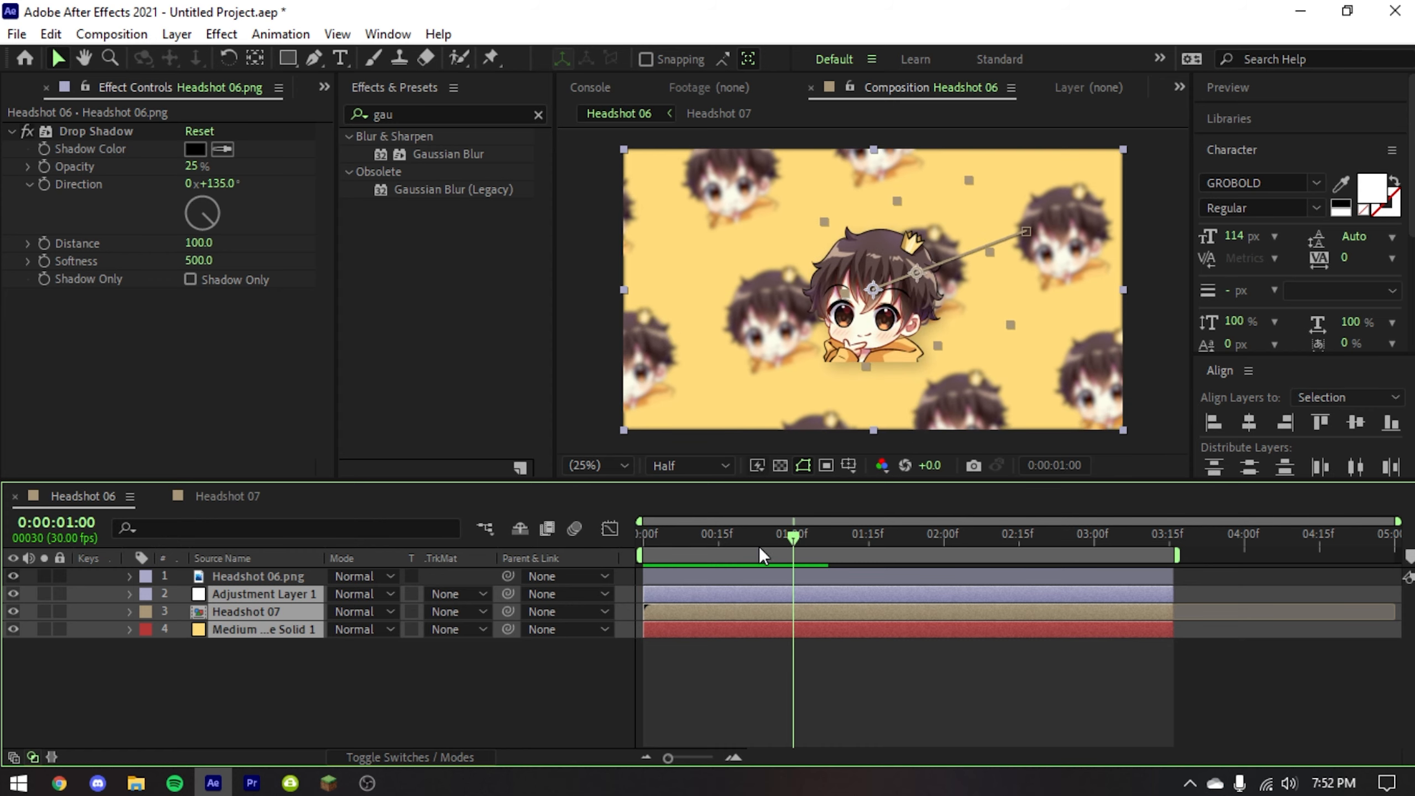
click(161, 655)
click(44, 576)
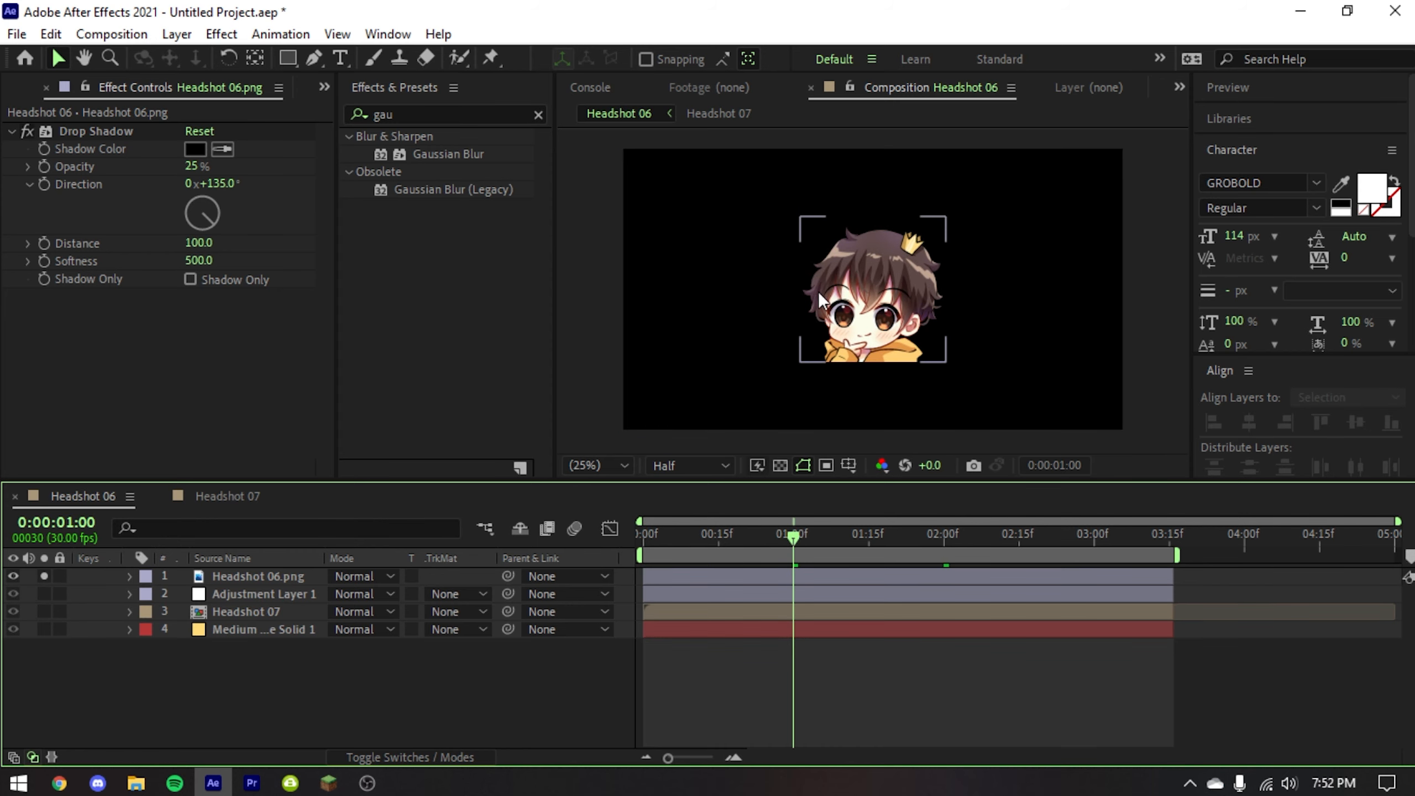
click(43, 576)
- Pre-compose the adjustment layer, Headshot 07 layer and solid into a new composition named BG
drag(345, 669, 253, 597)
right_click(256, 596)
right_click(245, 591)
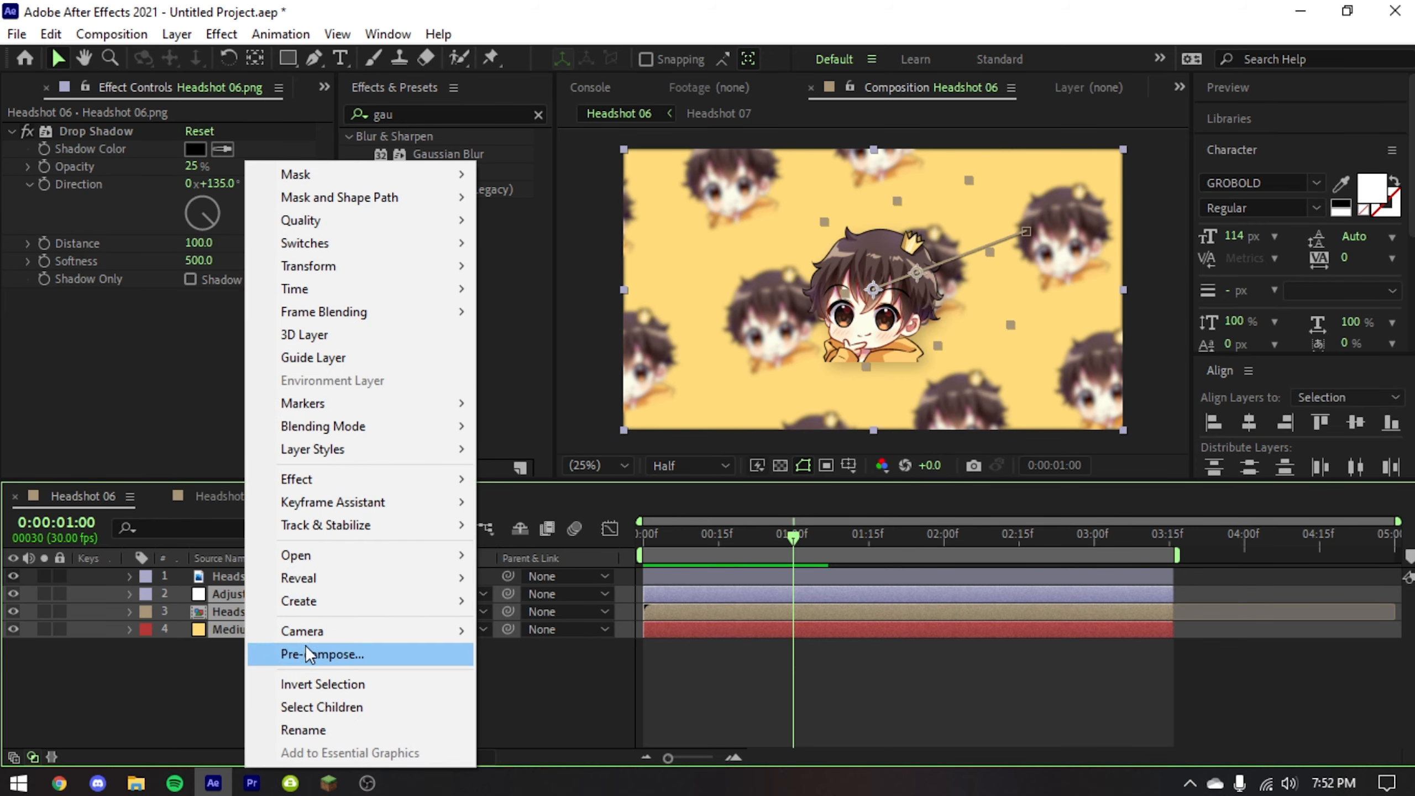
click(345, 656)
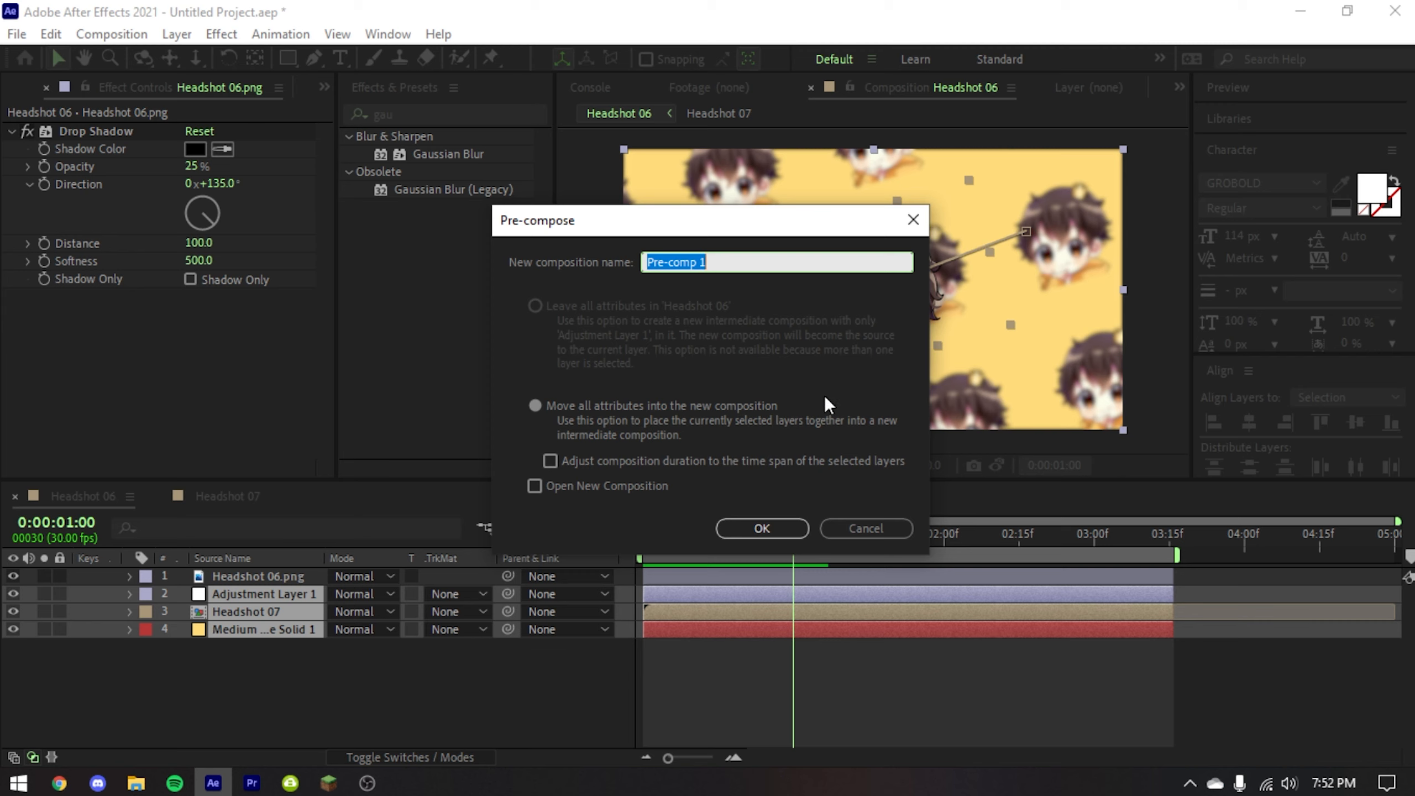
text(BG)
key(Return)
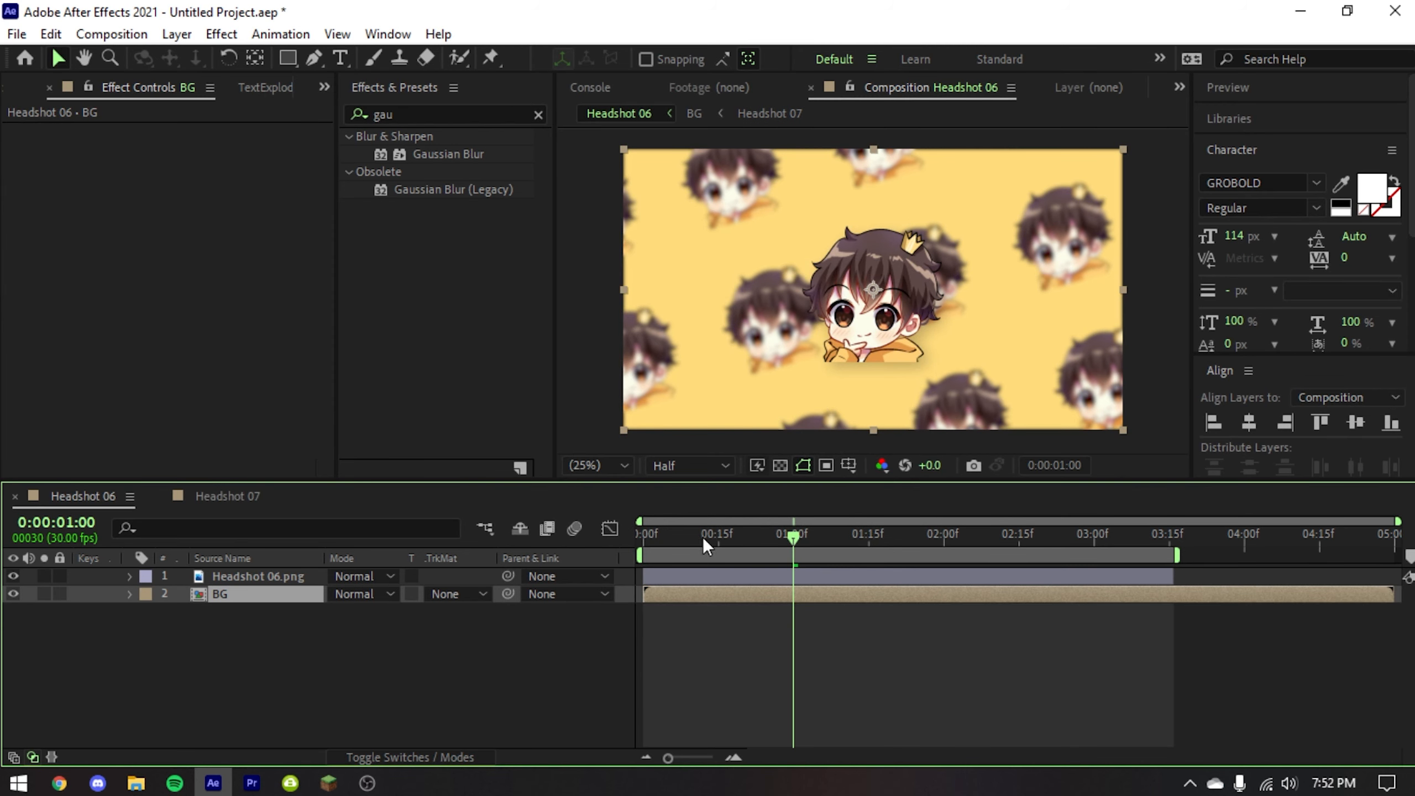
- Trim the BG layer's end to just past the end of the Headshot 06.png layer and return to the first frame
key(Home)
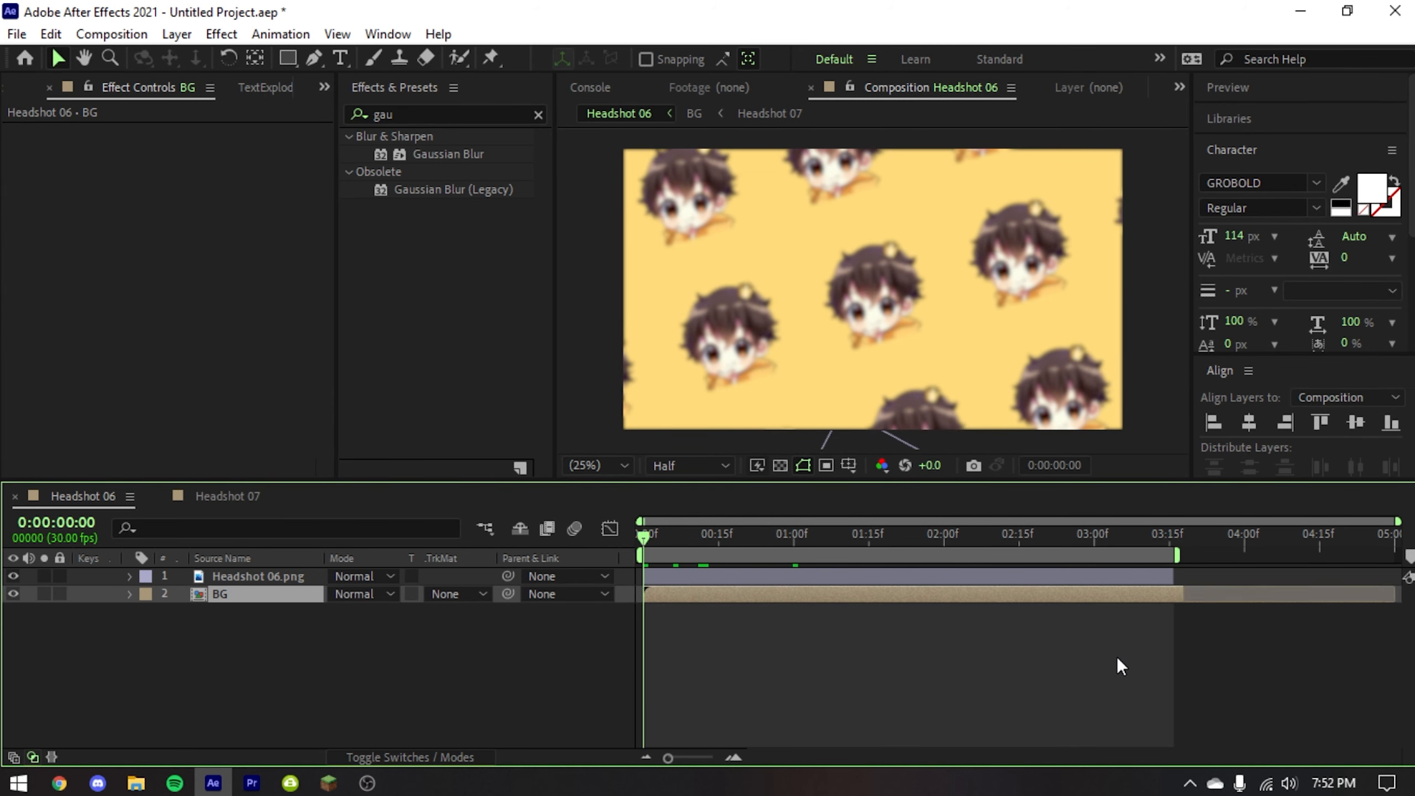
click(1119, 663)
drag(741, 545, 641, 543)
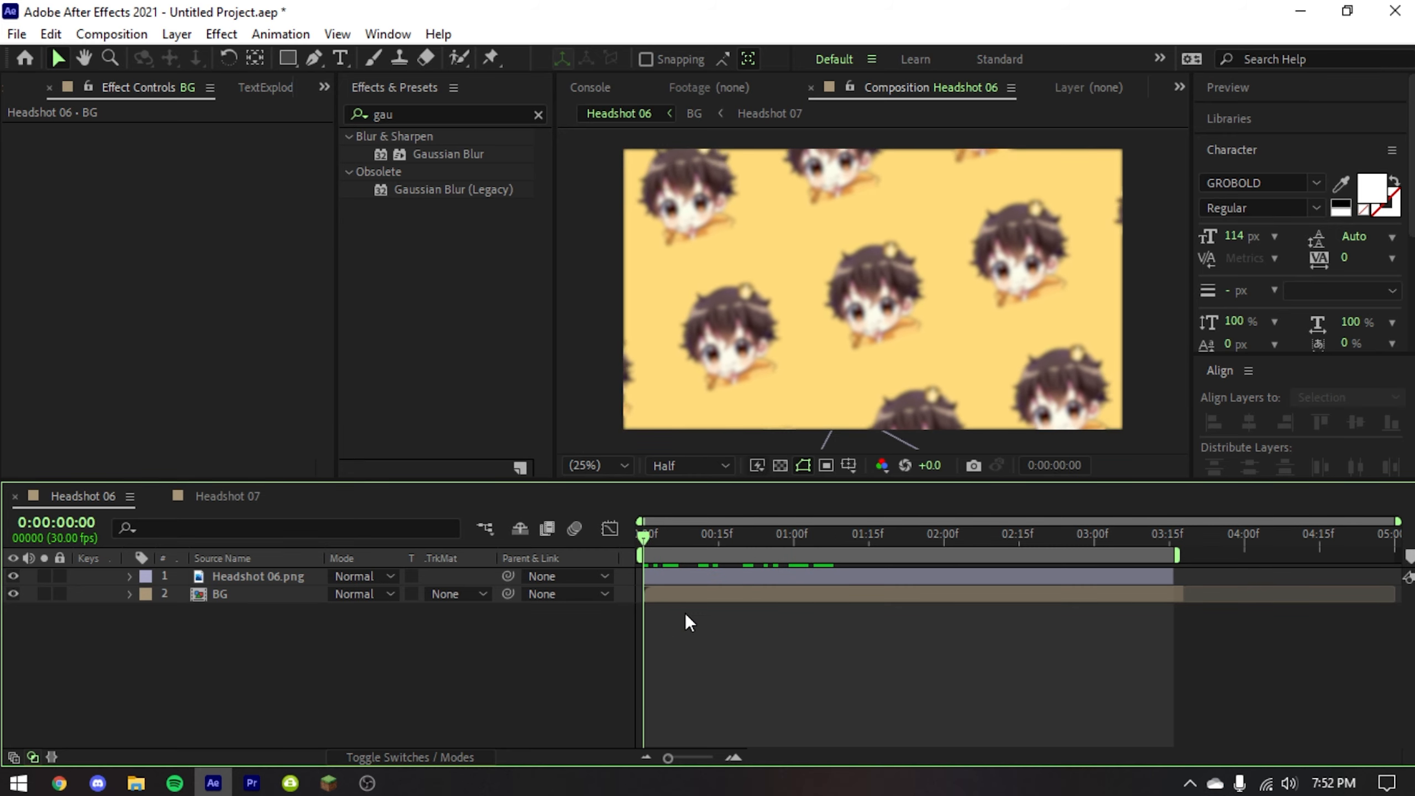
- Activate the Ellipse tool and set its stroke to None
right_click(412, 662)
click(324, 663)
click(288, 58)
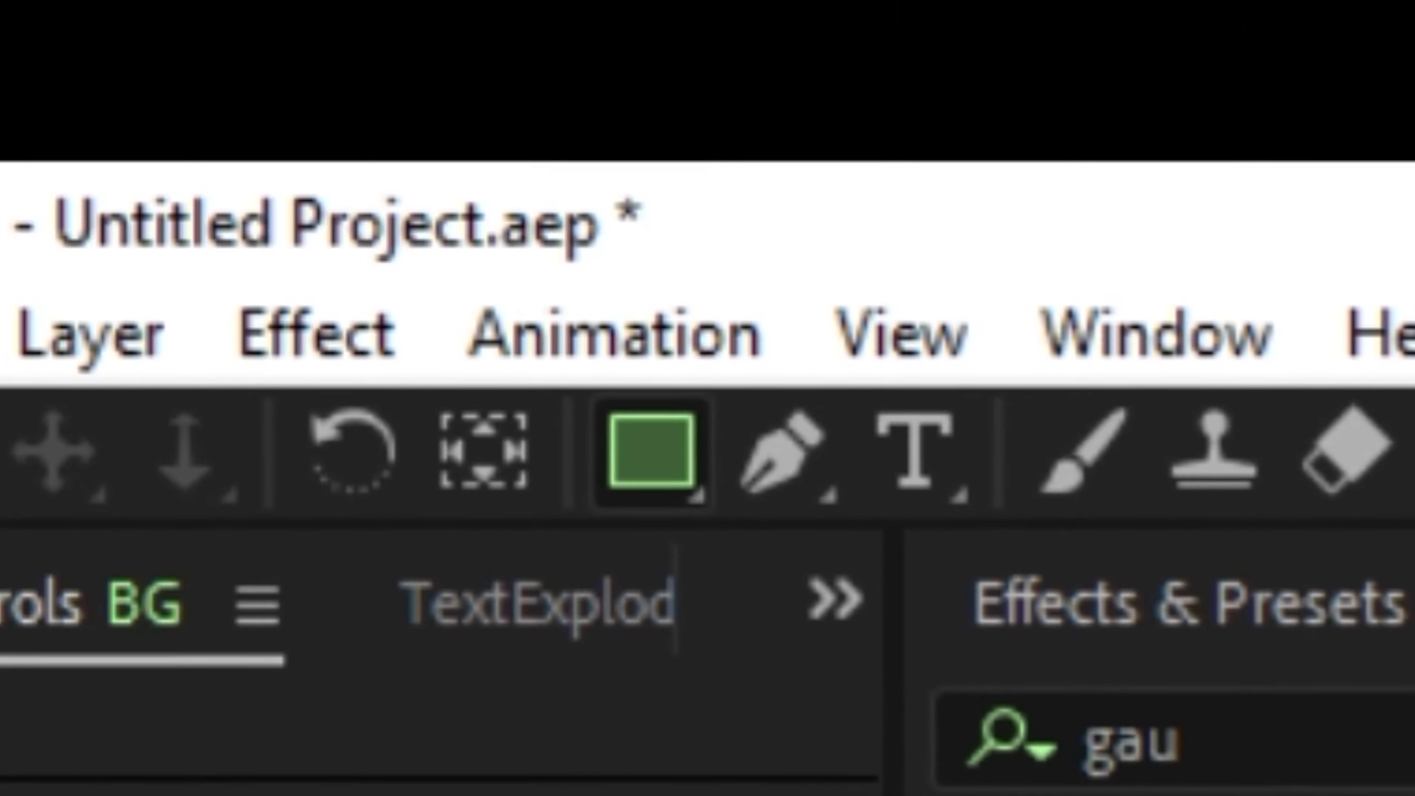
key(q)
key(q)
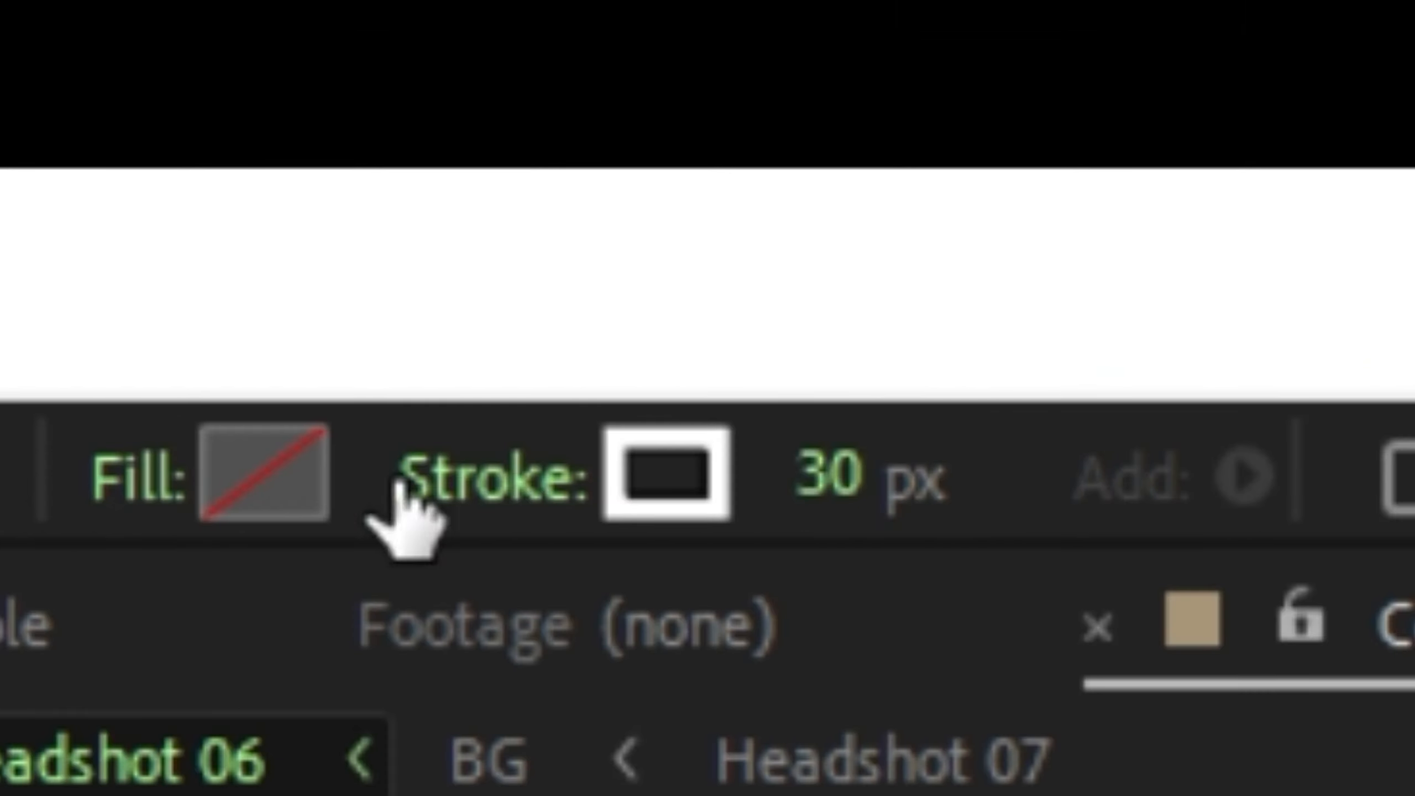
click(490, 477)
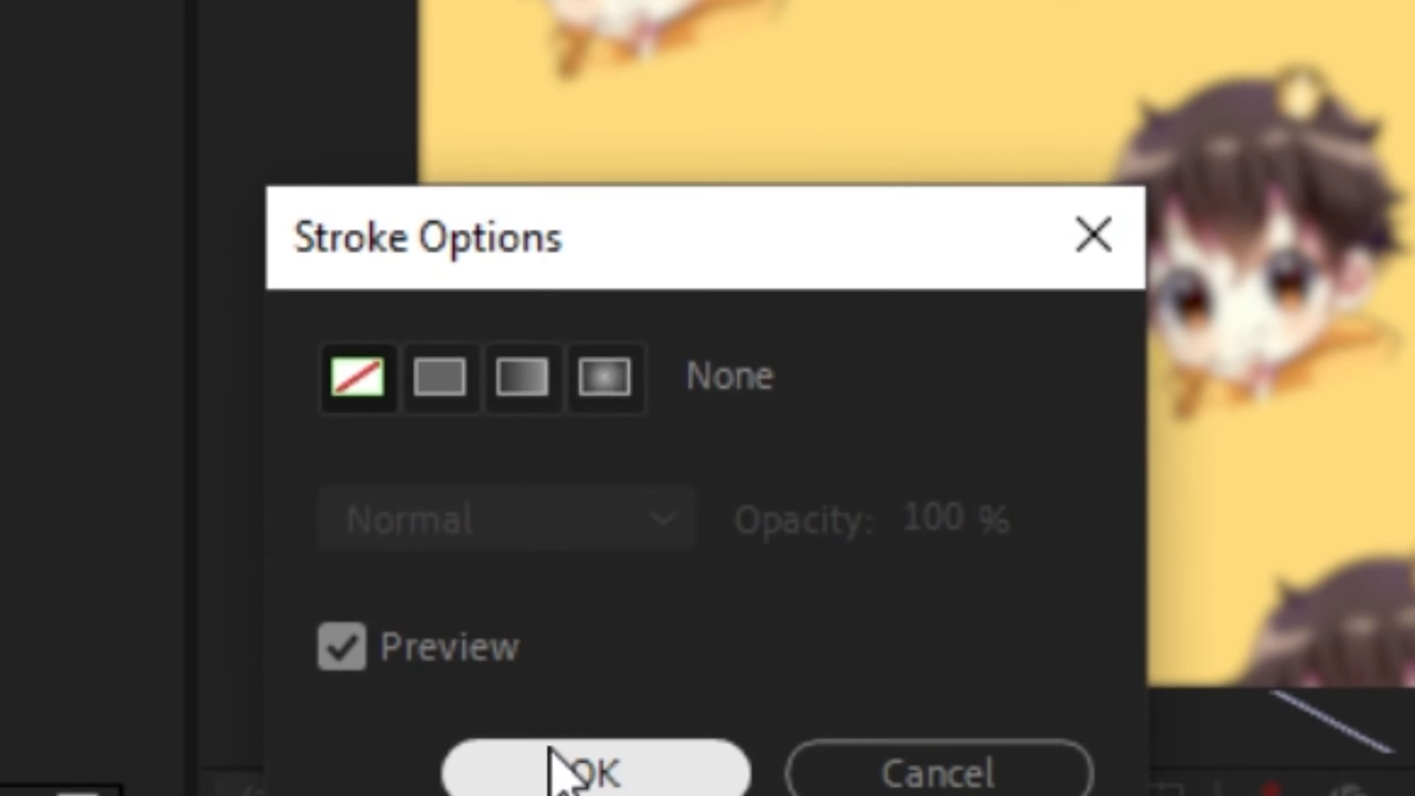
click(580, 768)
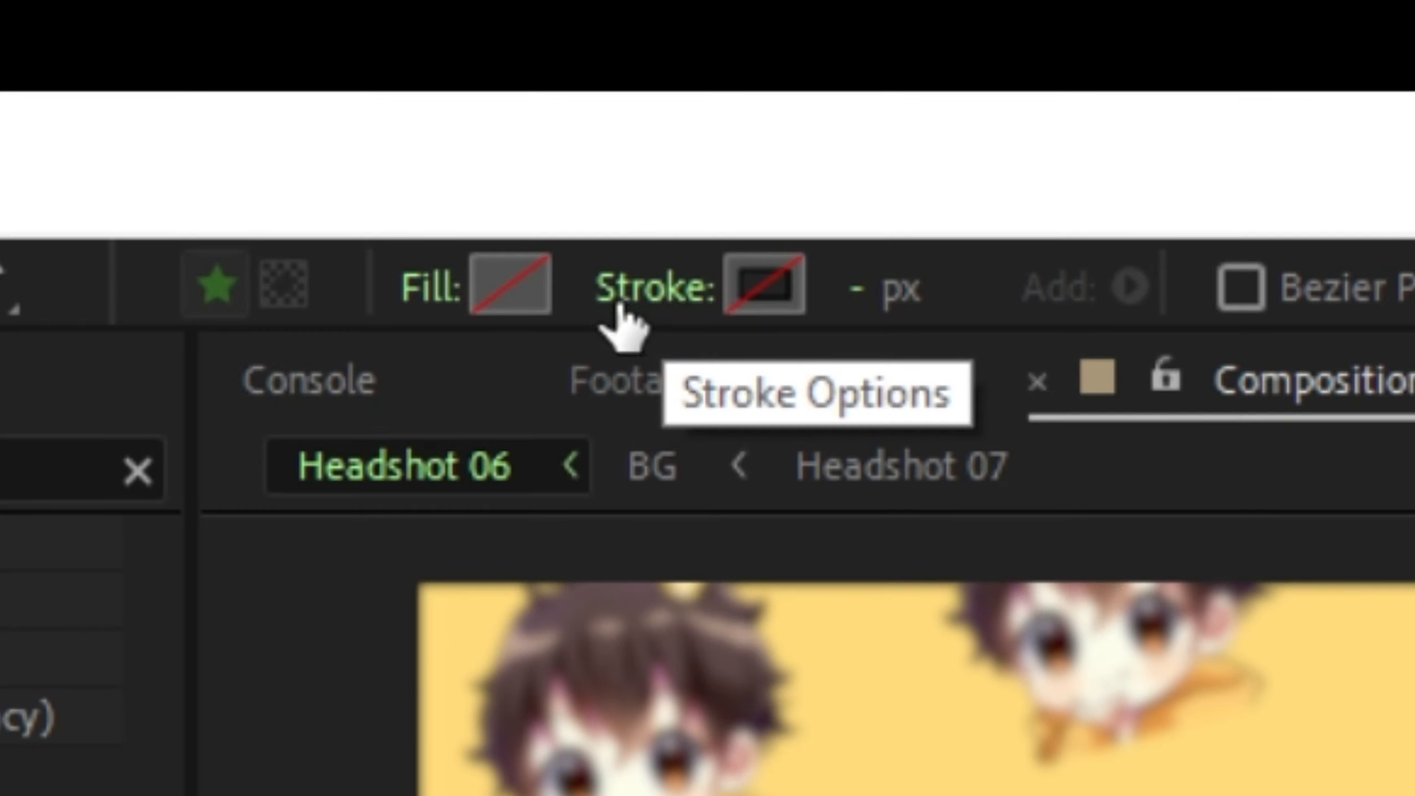
click(761, 290)
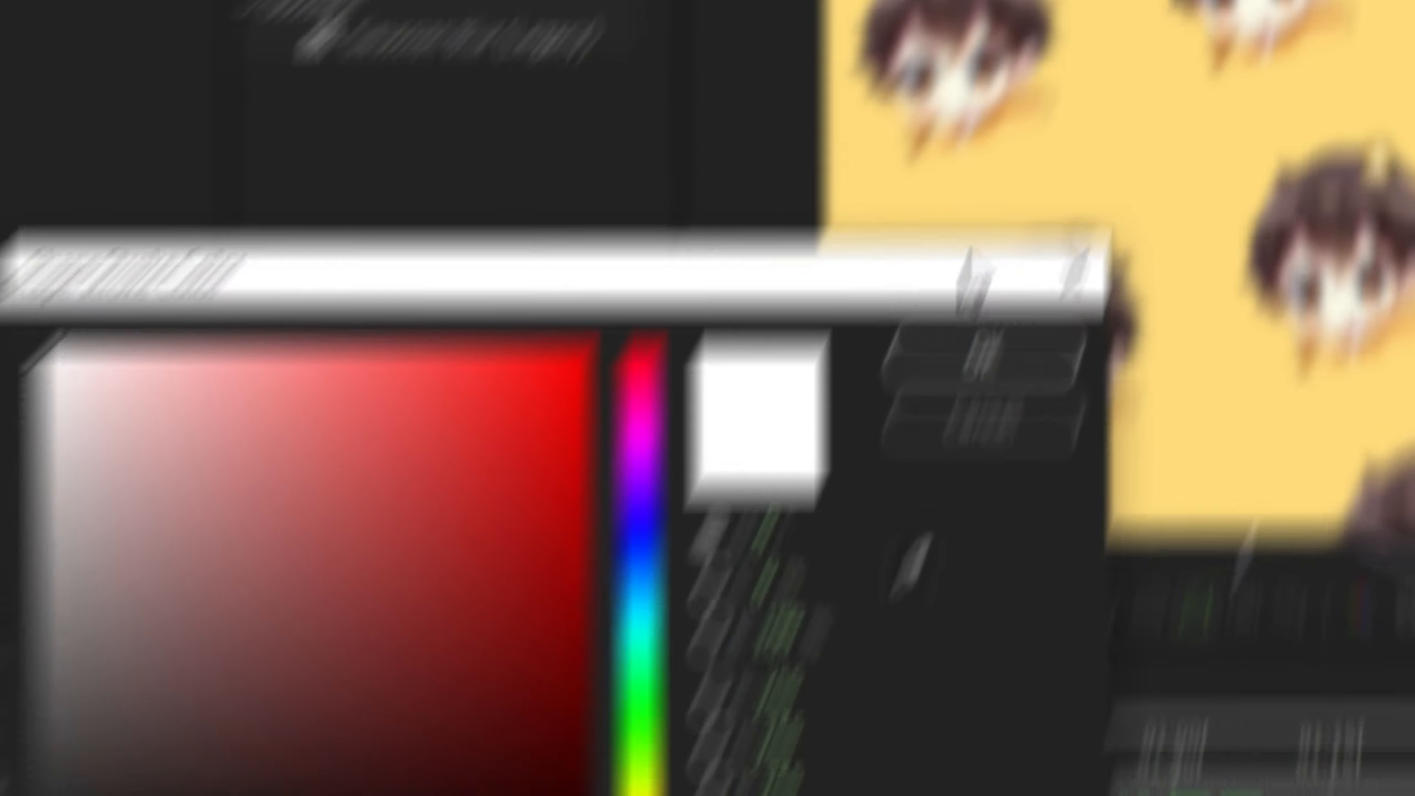
click(1068, 240)
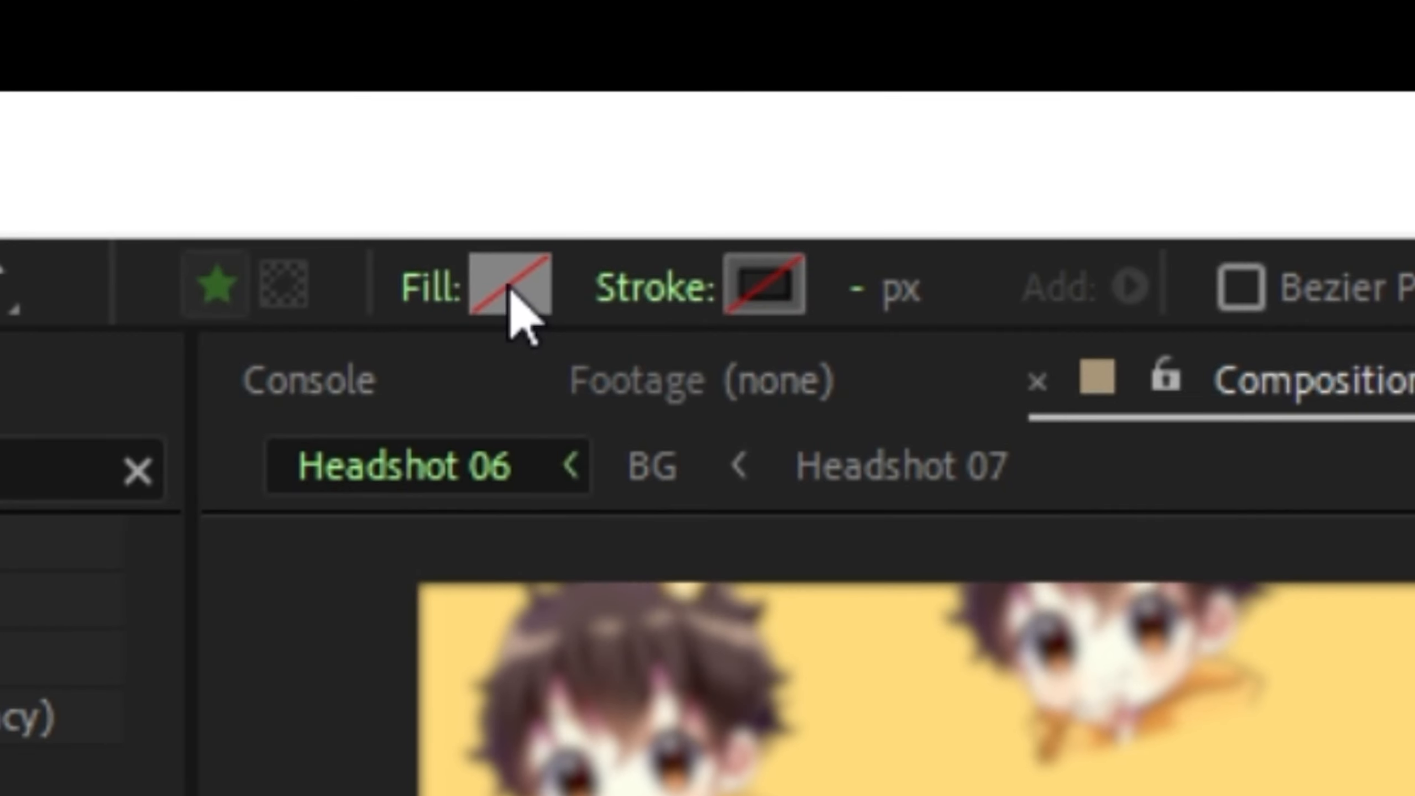
- Set the shape fill to a solid white colour
click(401, 279)
click(471, 253)
click(626, 649)
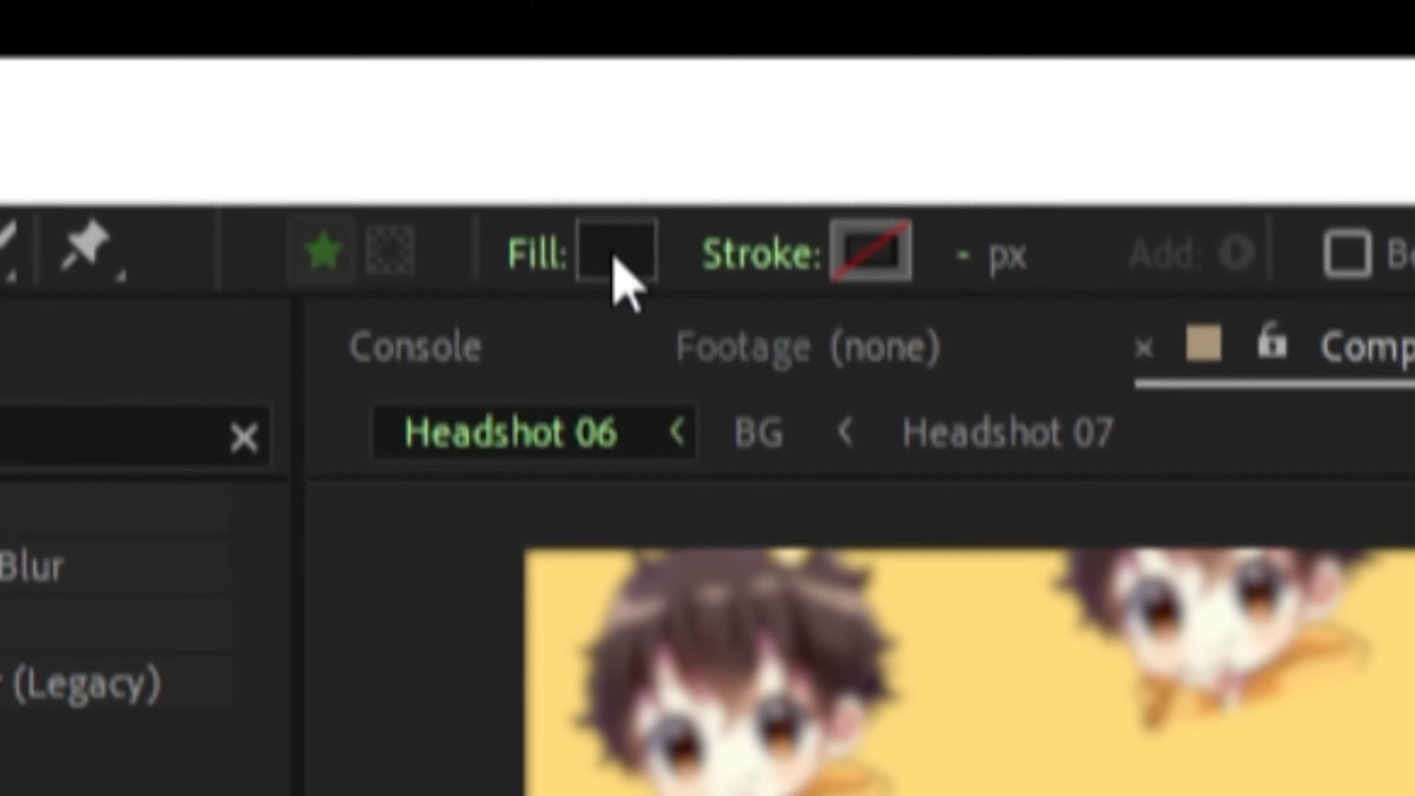
click(613, 246)
click(238, 182)
click(1105, 189)
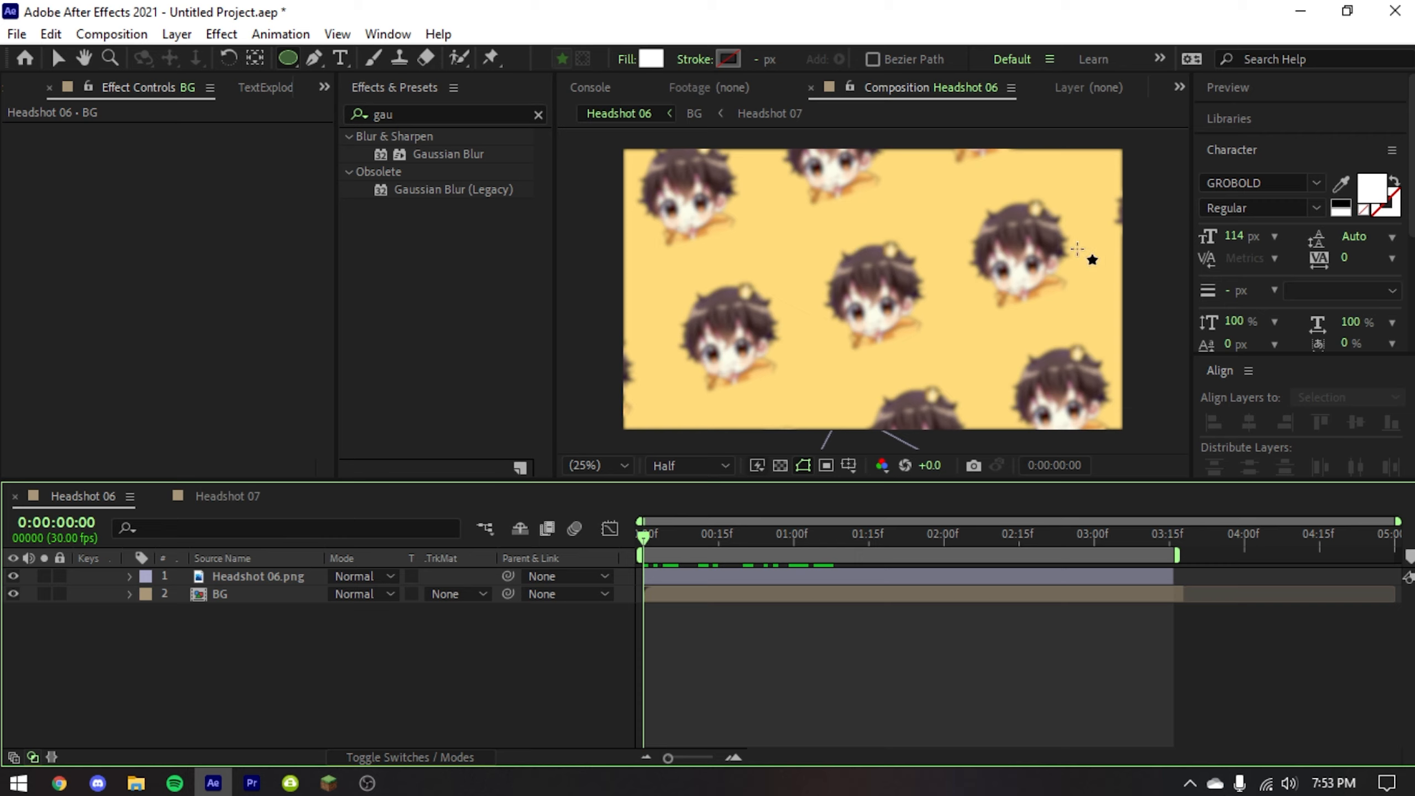
- Draw a white circle about half the composition's height near its middle, with the anchor point at the circle's centre
click(1236, 150)
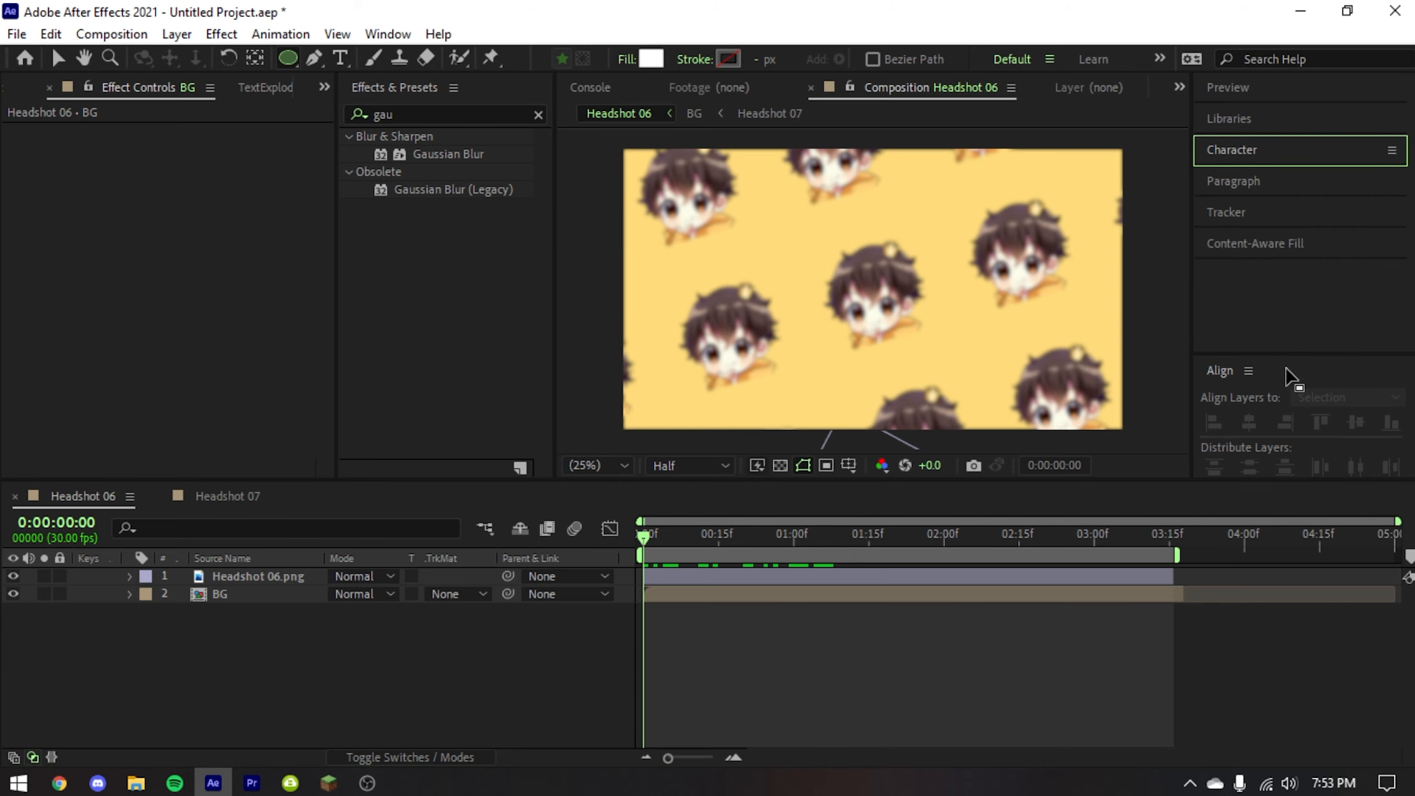
drag(803, 239, 942, 379)
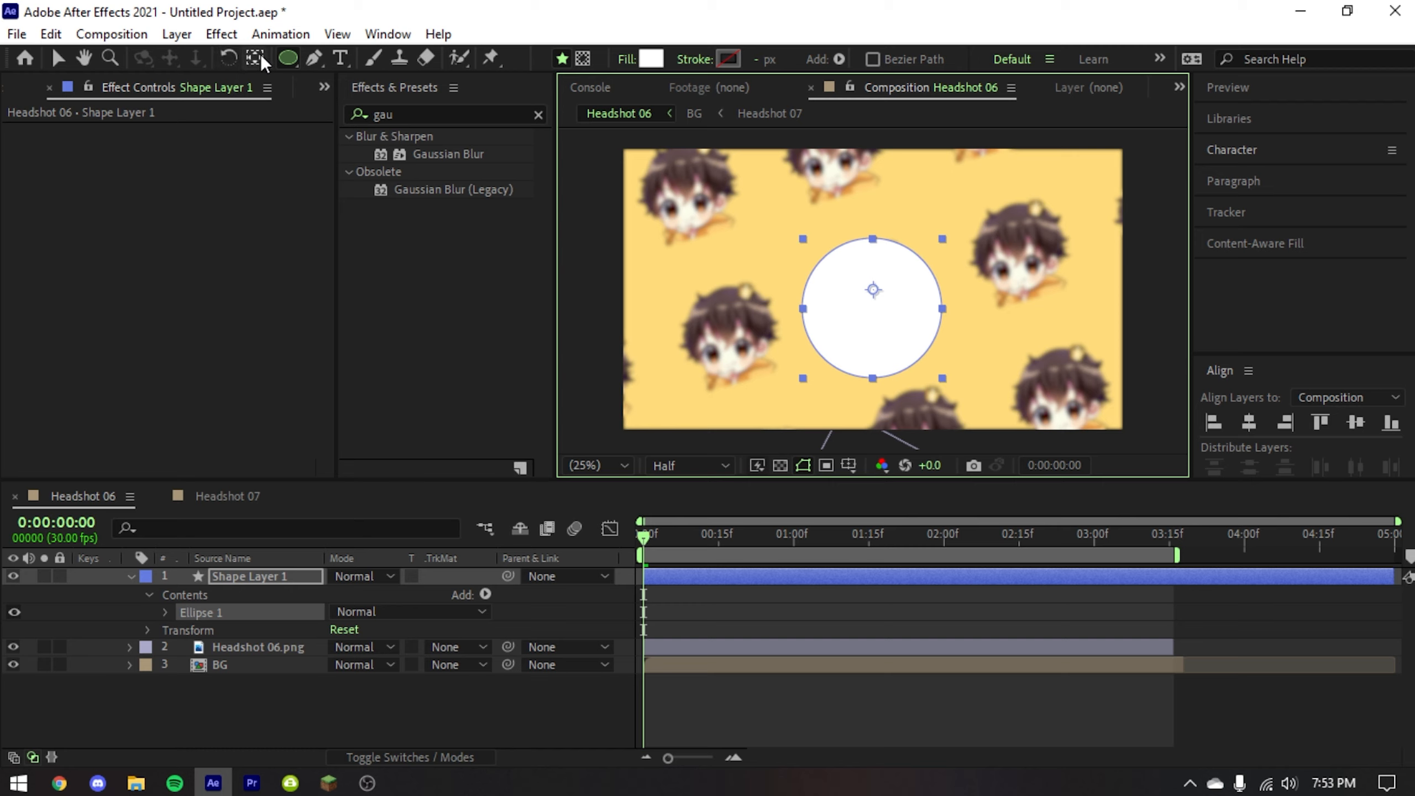
key(v)
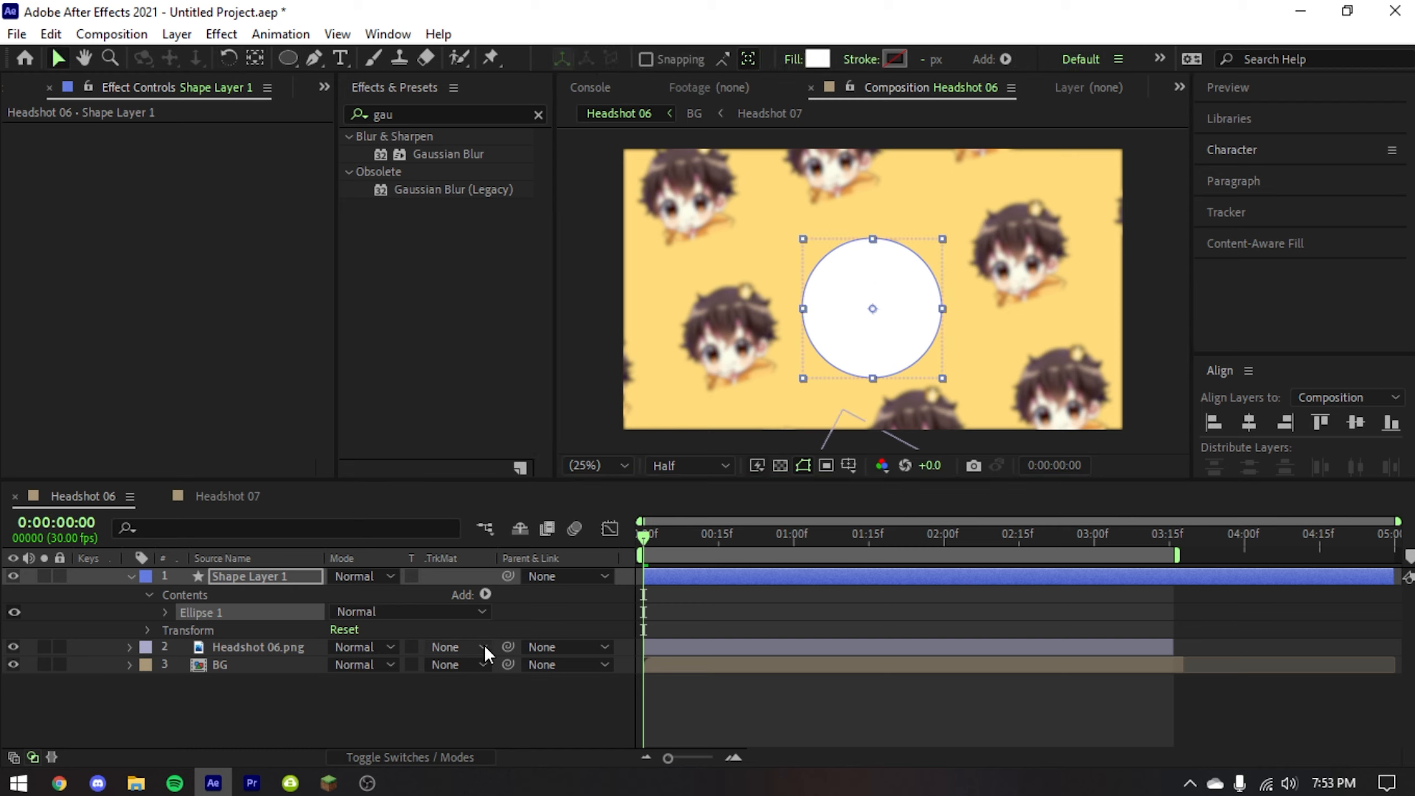
- Align Shape Layer 1 to the composition's horizontal and vertical centre
click(291, 690)
click(279, 574)
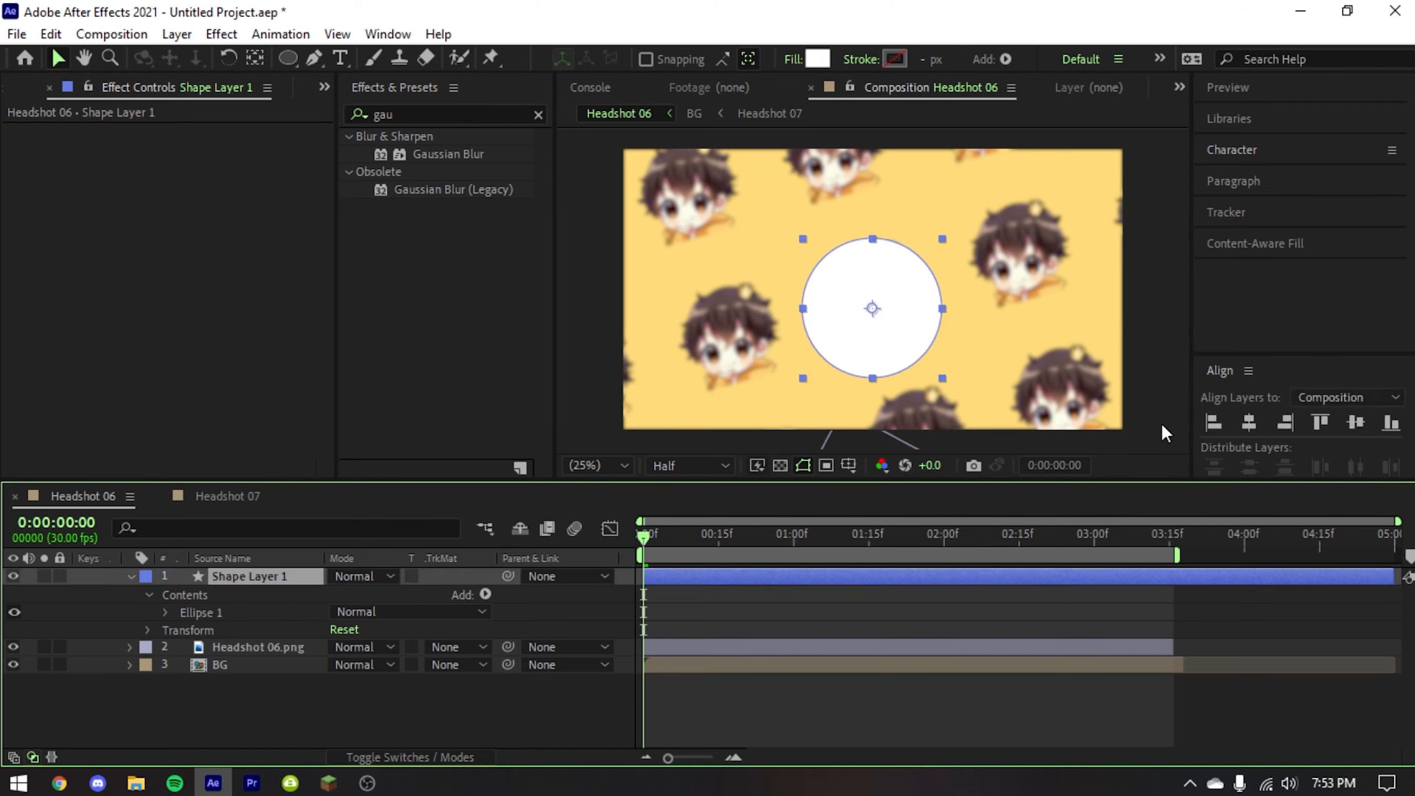
click(1249, 422)
click(1358, 422)
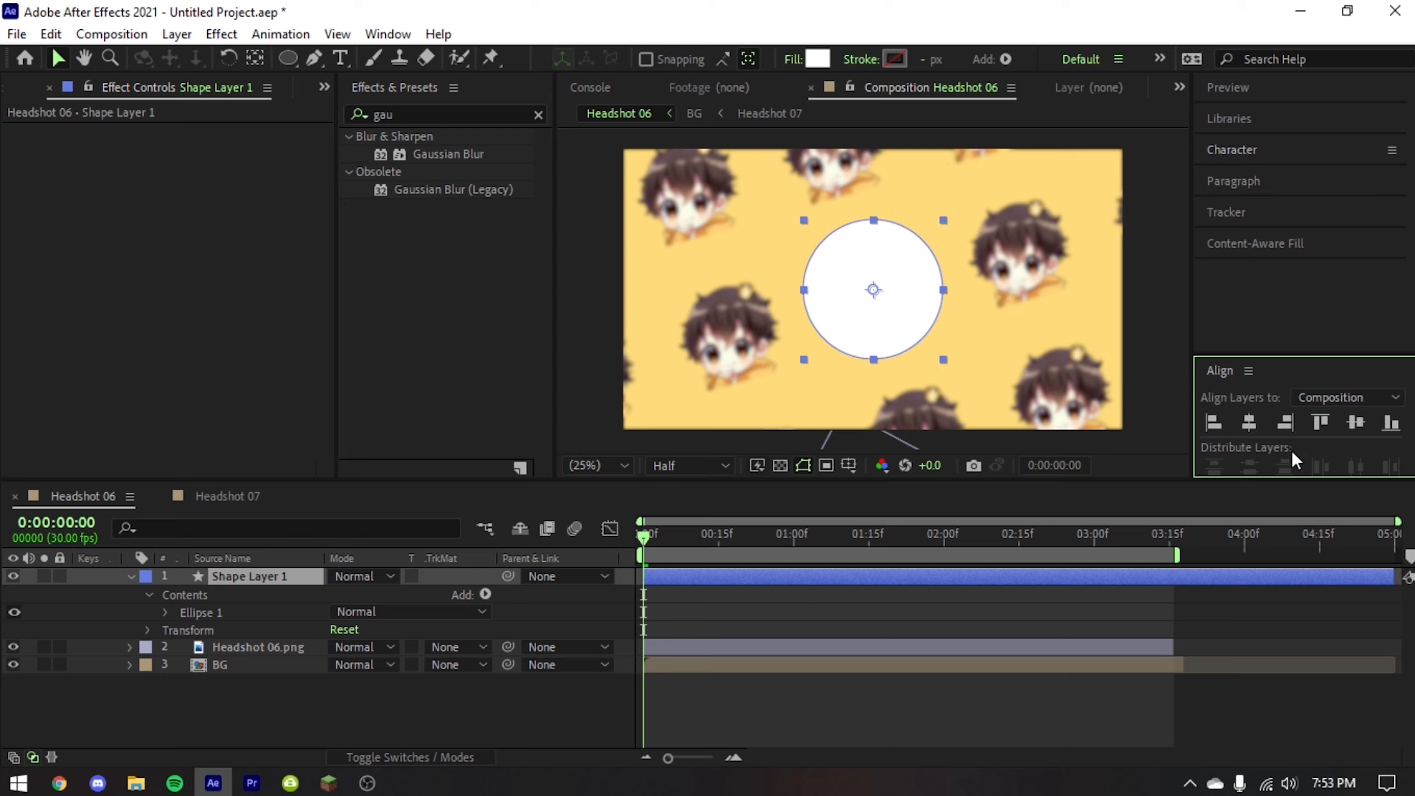
click(525, 621)
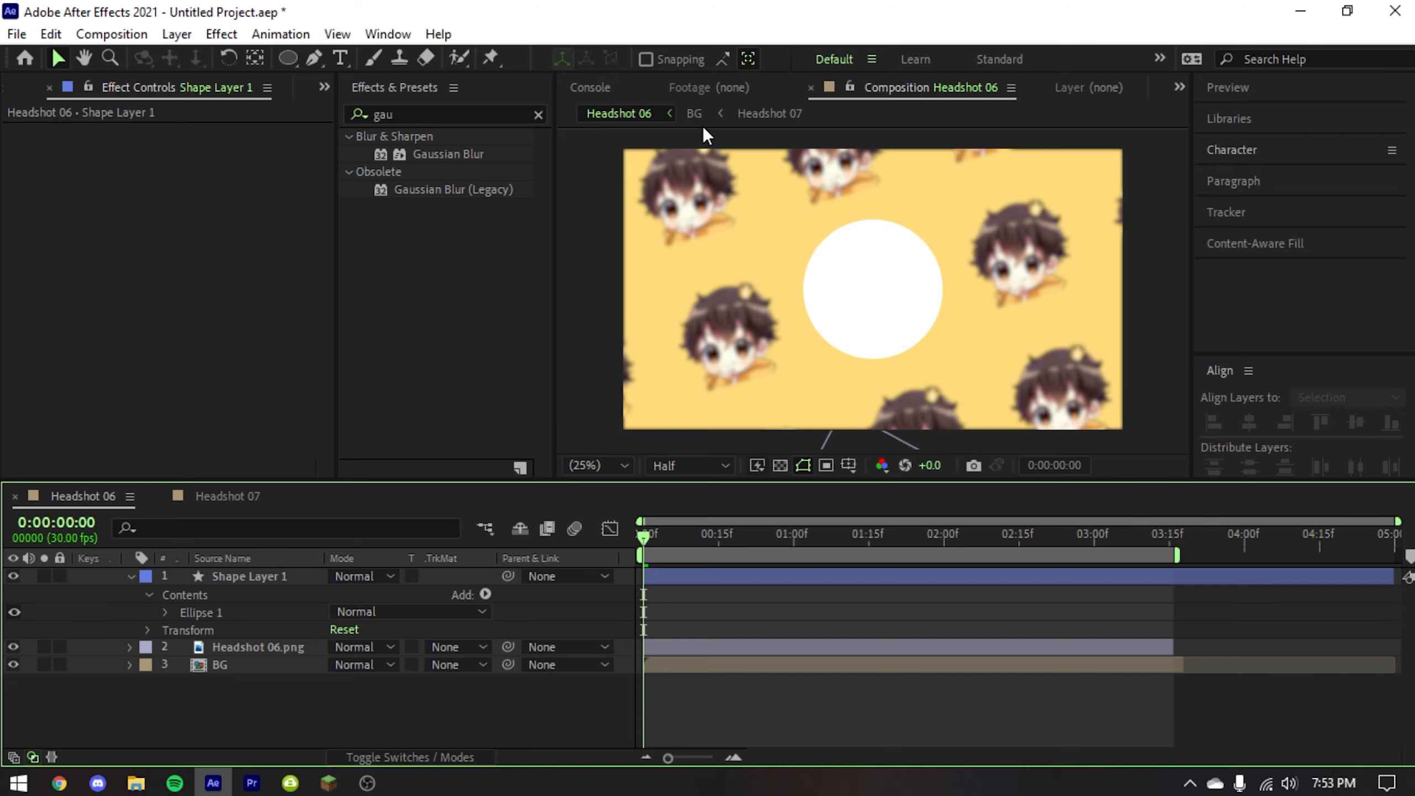
click(389, 34)
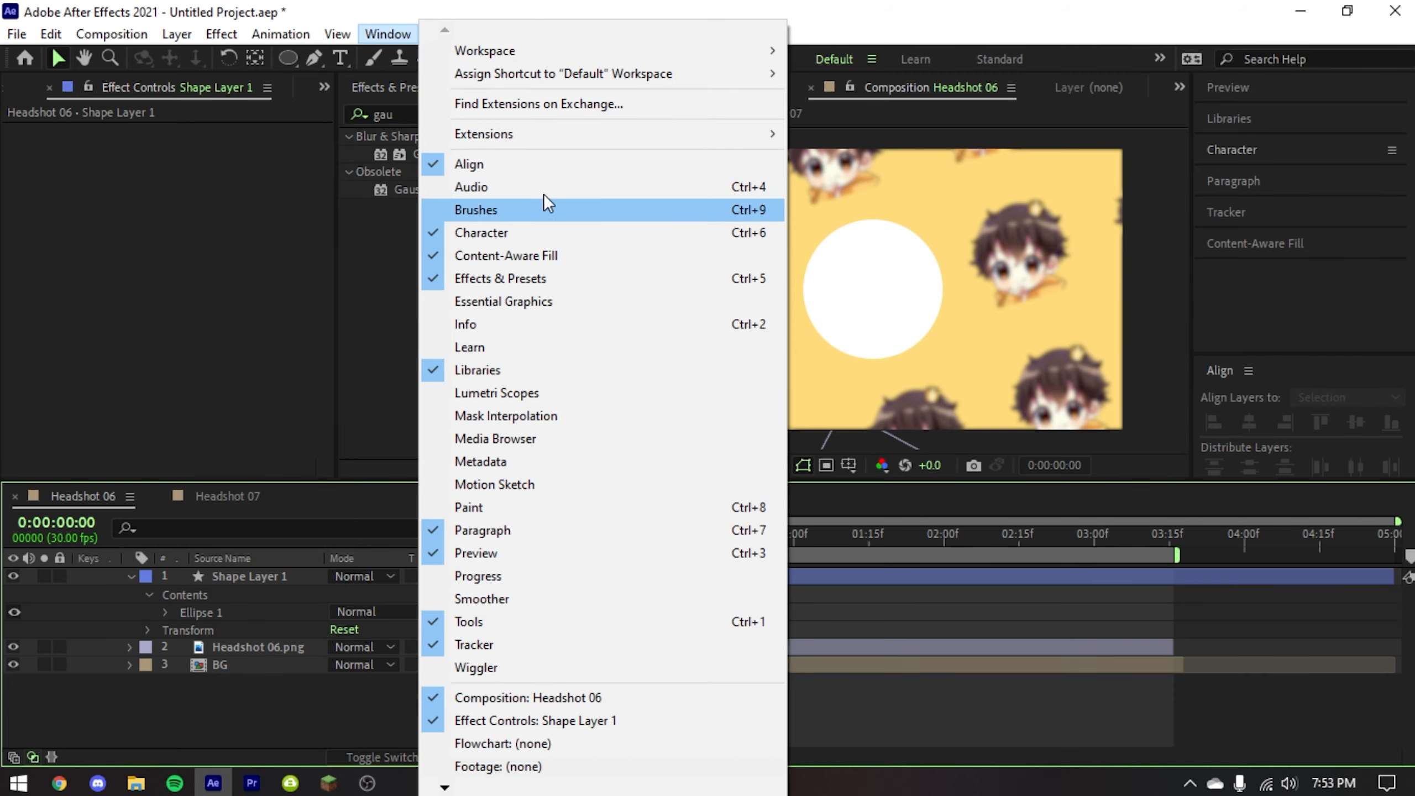
click(402, 29)
click(403, 29)
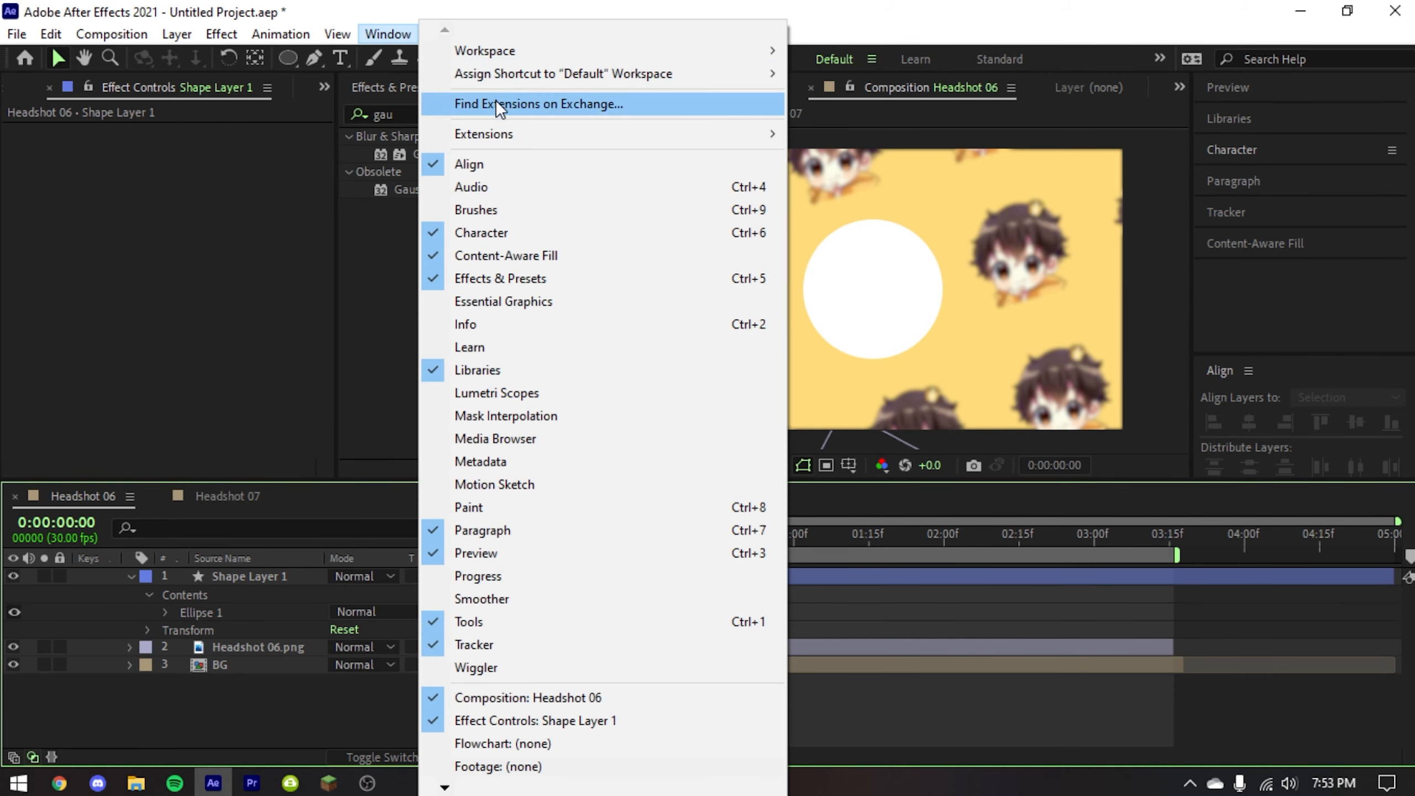
click(398, 35)
click(398, 35)
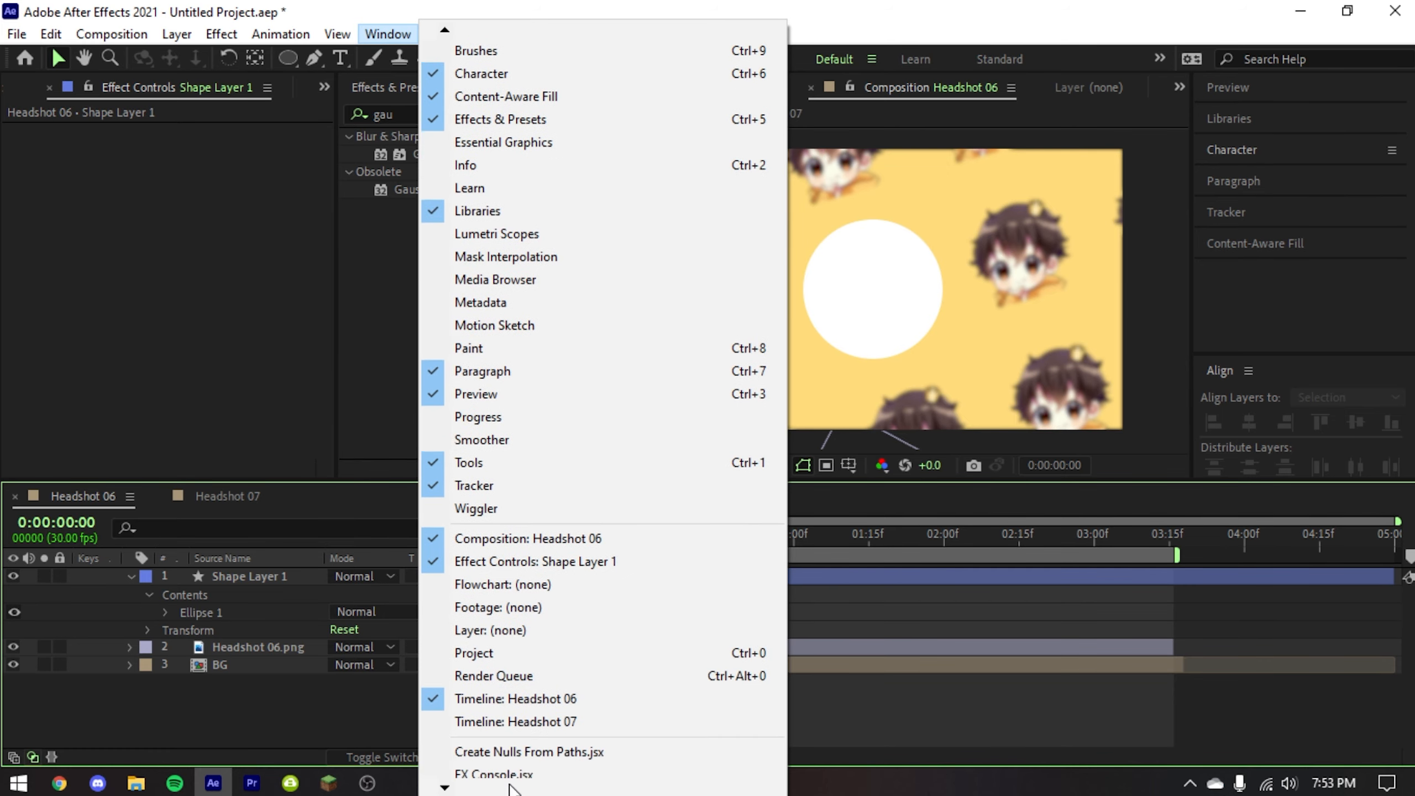
click(276, 723)
- Move Shape Layer 1 below the Headshot 06.png layer and add a Scale keyframe to it at the first frame
click(237, 575)
key(s)
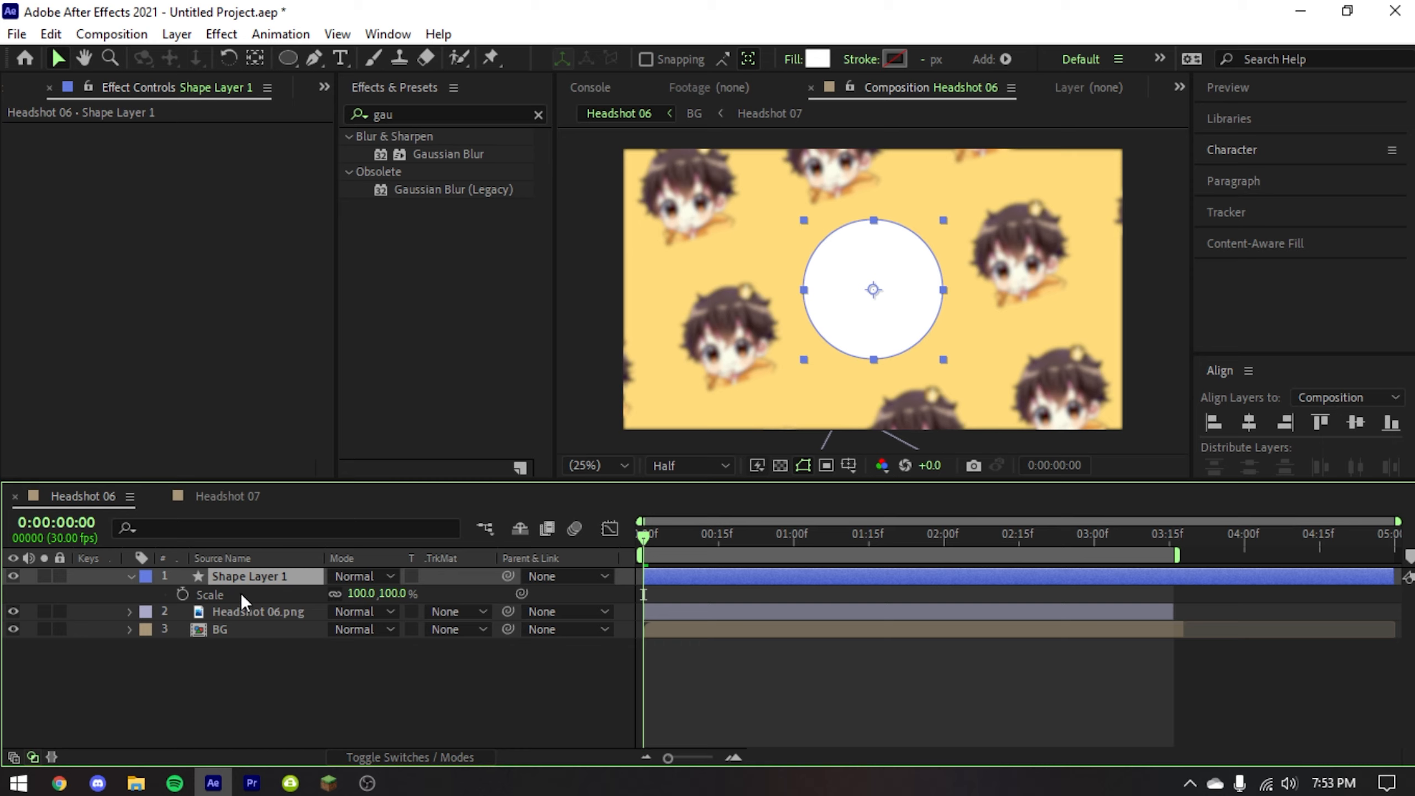
drag(251, 605, 449, 615)
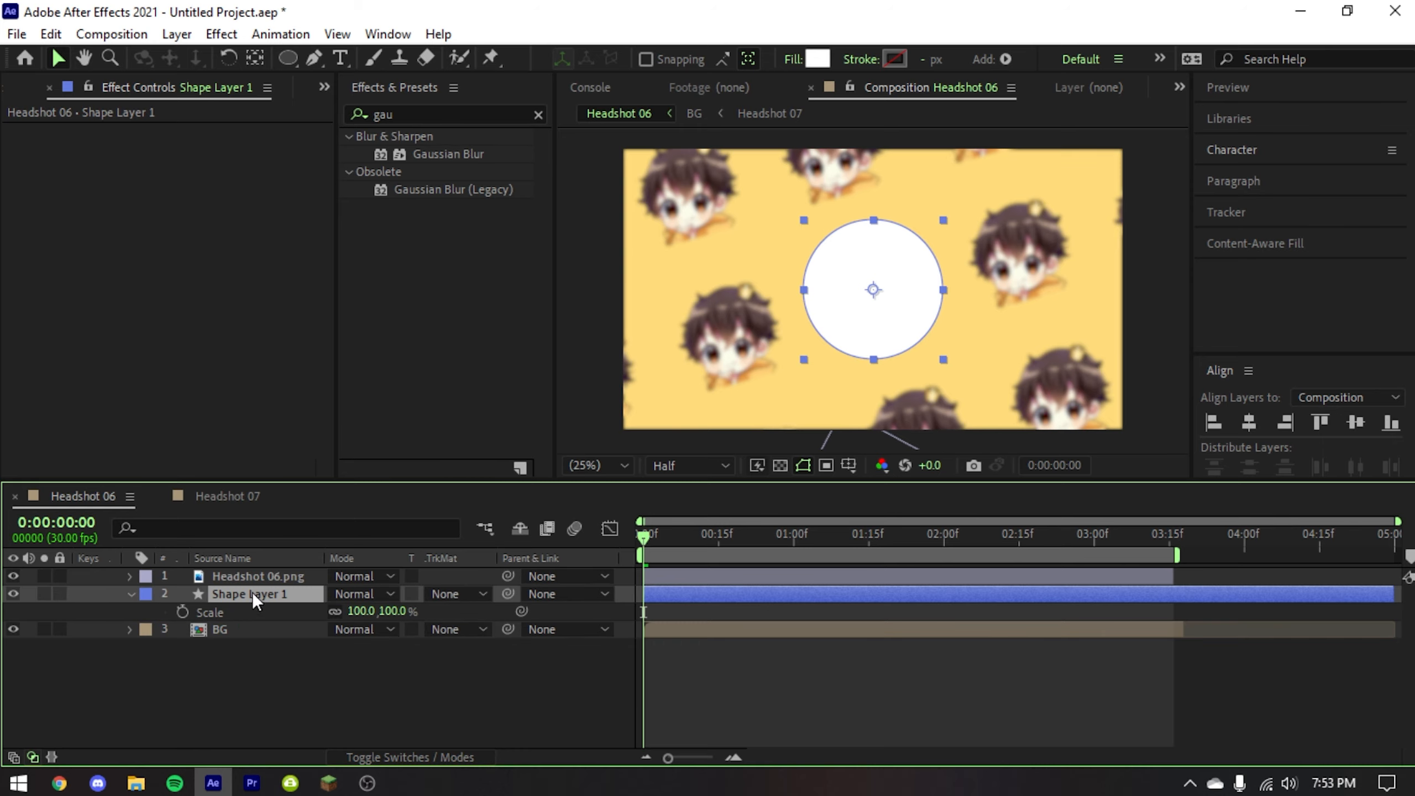
click(345, 683)
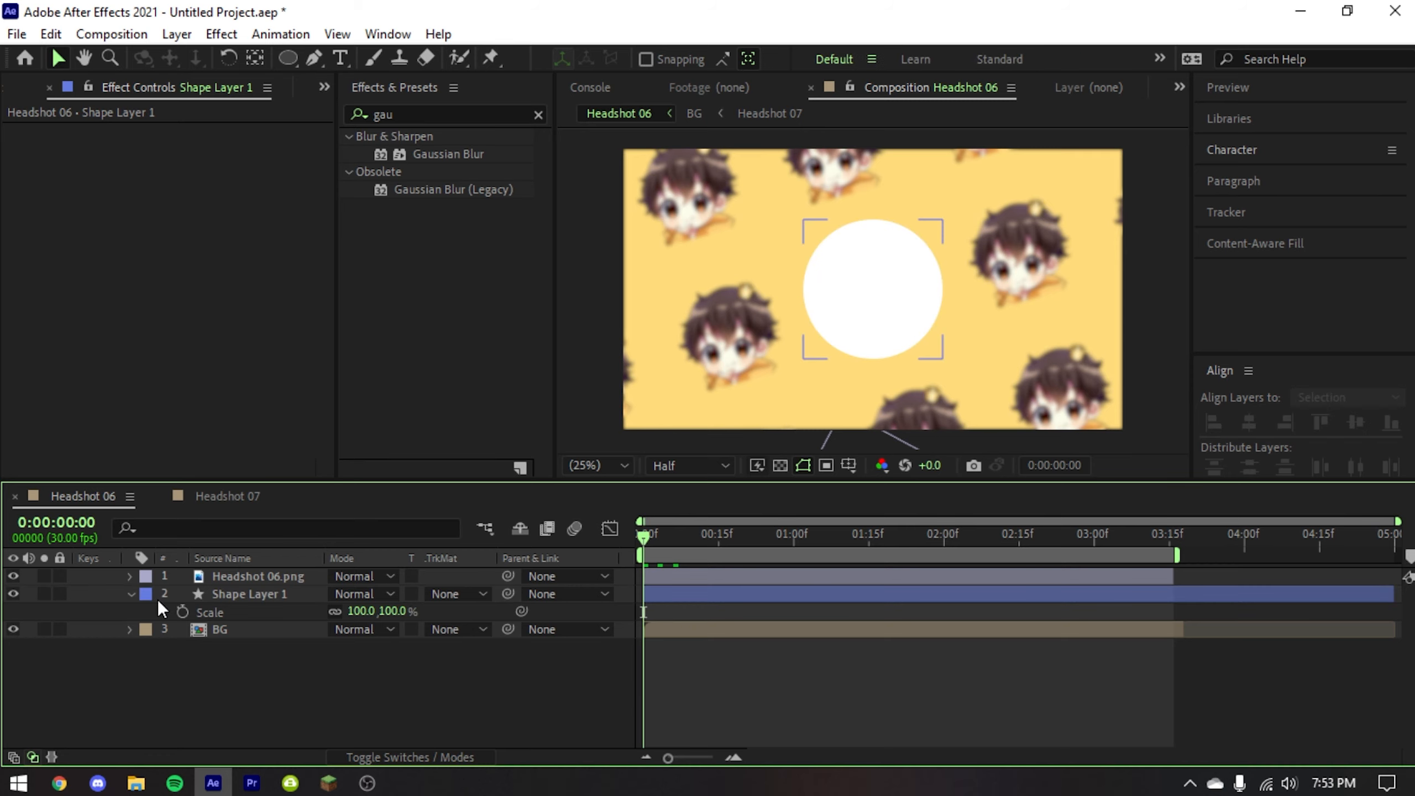
click(182, 612)
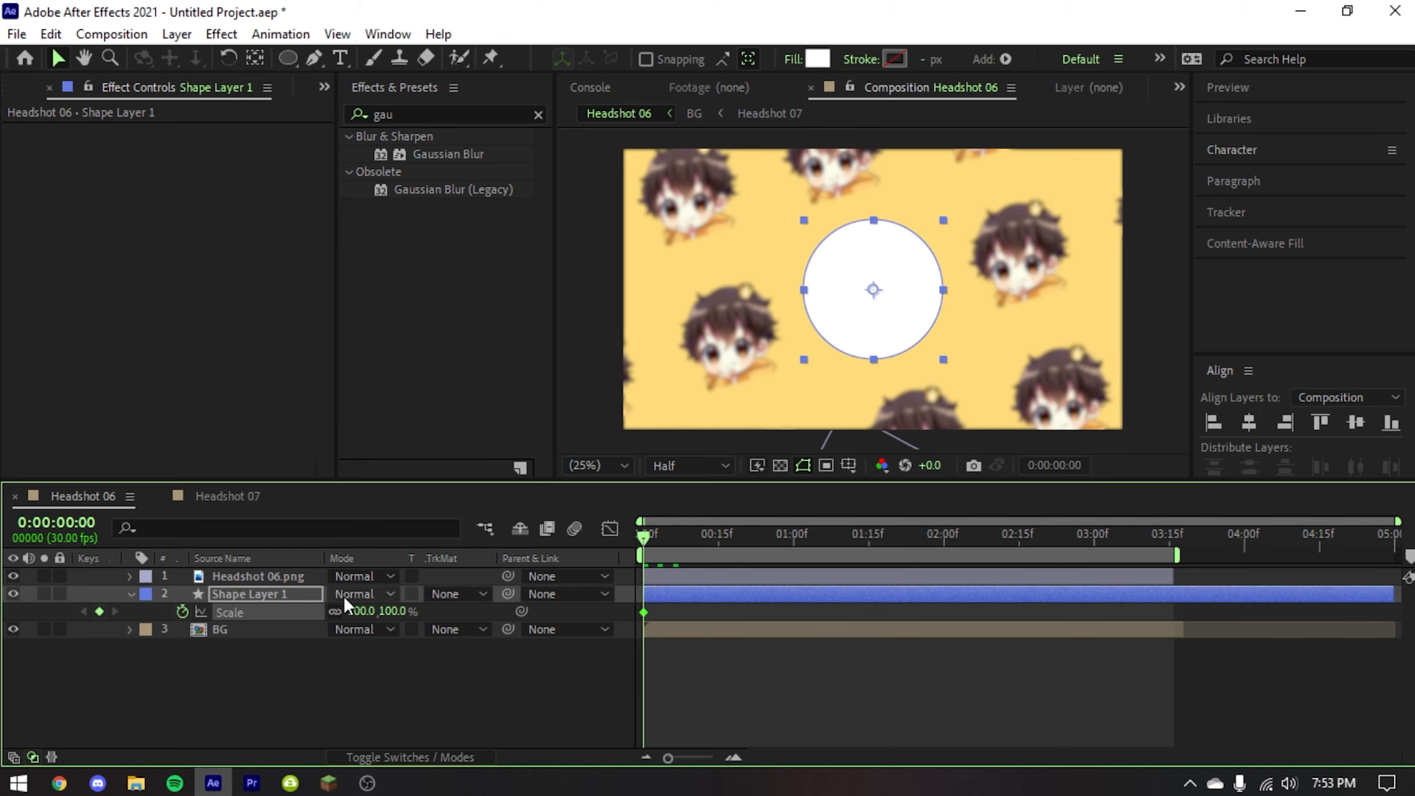
- Set Shape Layer 1's Position to 960, 1080 so the circle is centred on the frame's lower edge
click(272, 593)
key(p)
drag(374, 612, 384, 618)
click(384, 613)
key(Return)
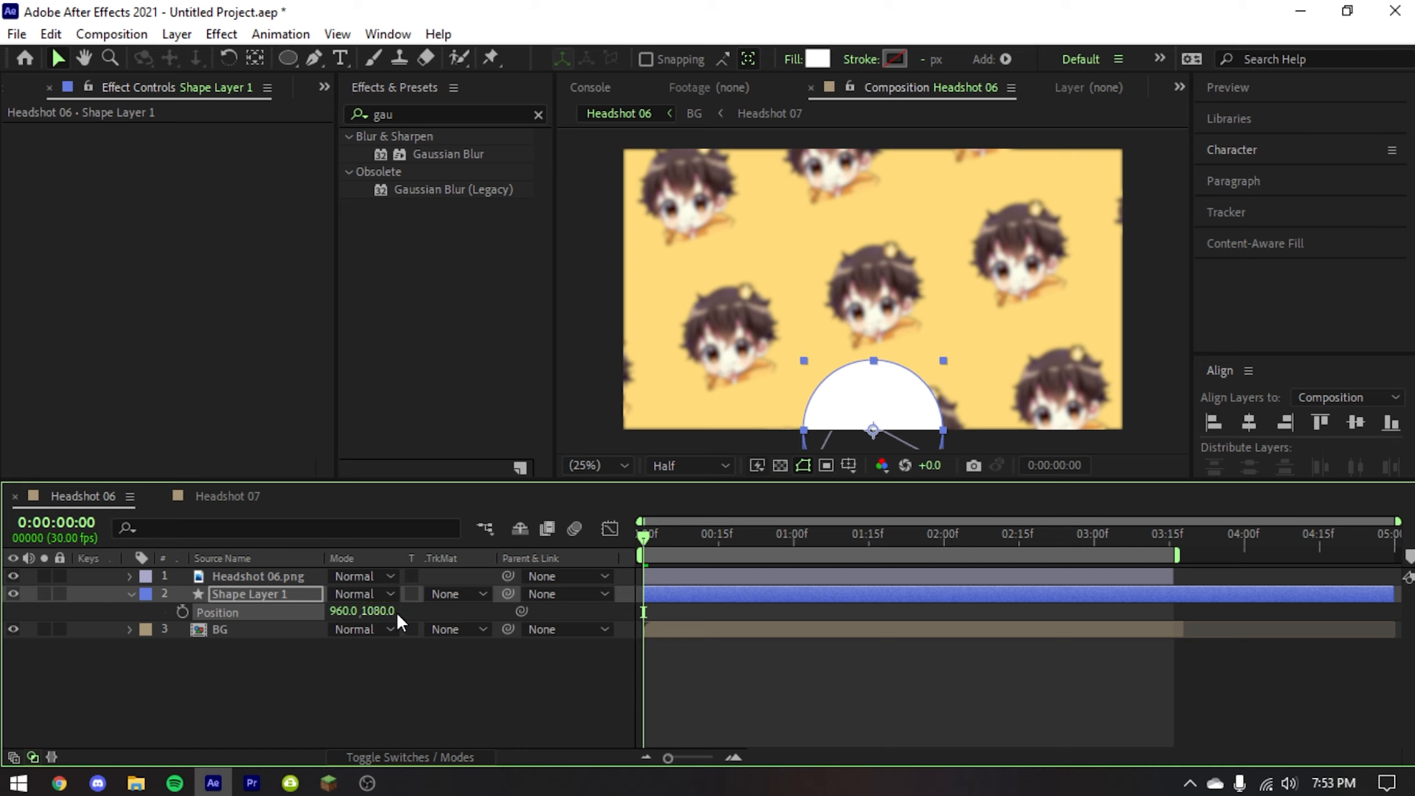
click(440, 679)
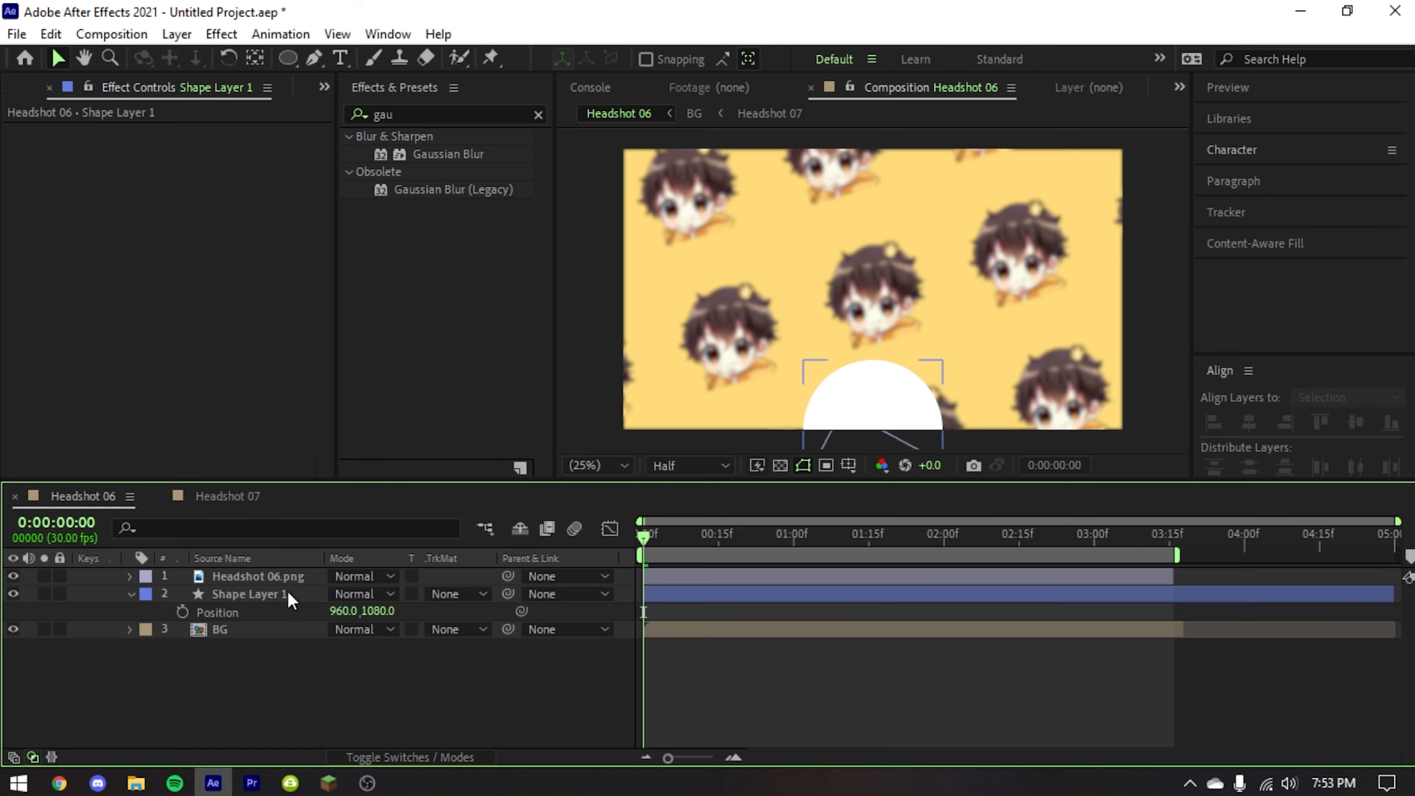
- Add a Scale keyframe to Shape Layer 1 at 0:00:01:00 and return to its first Scale keyframe
click(285, 591)
key(alt+shift+s)
click(478, 668)
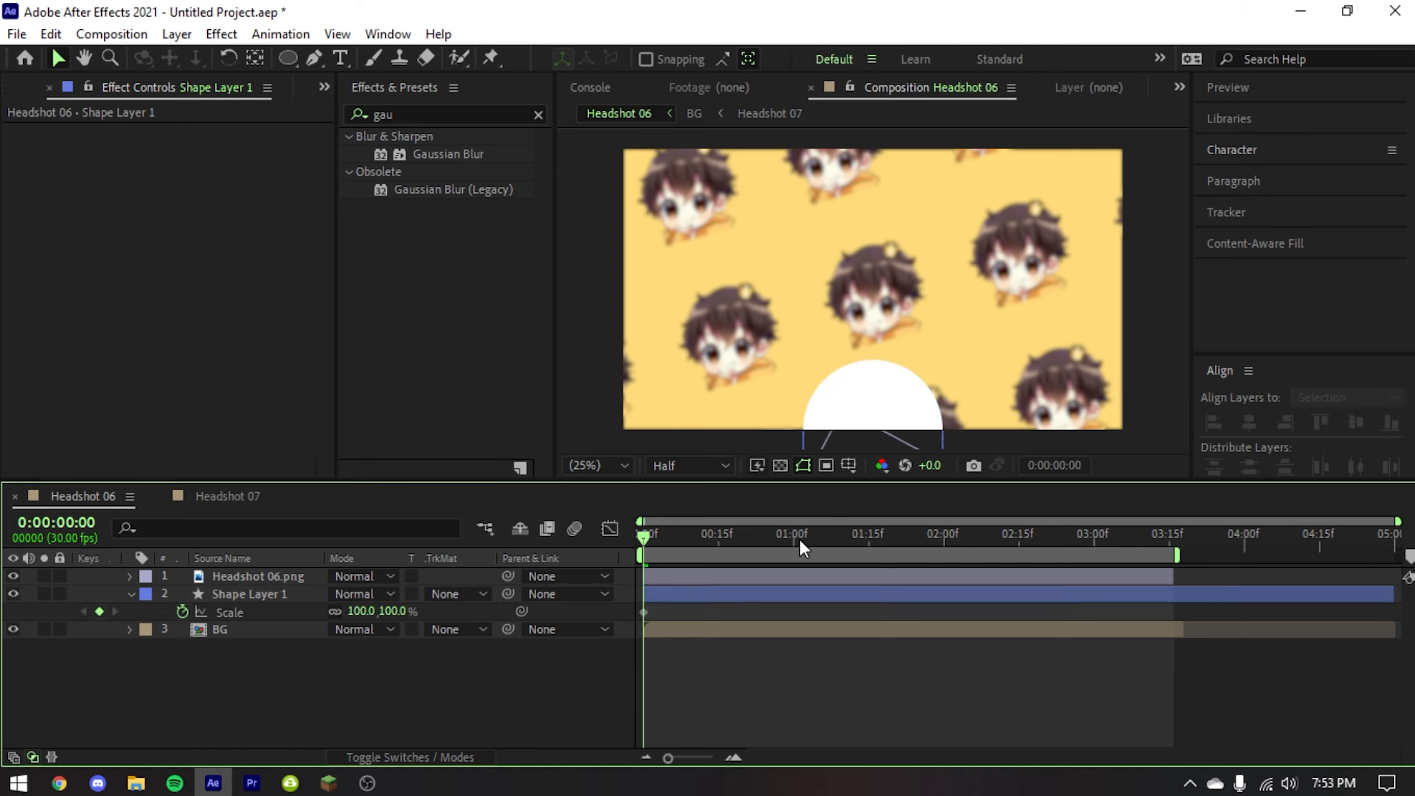
drag(799, 539, 793, 538)
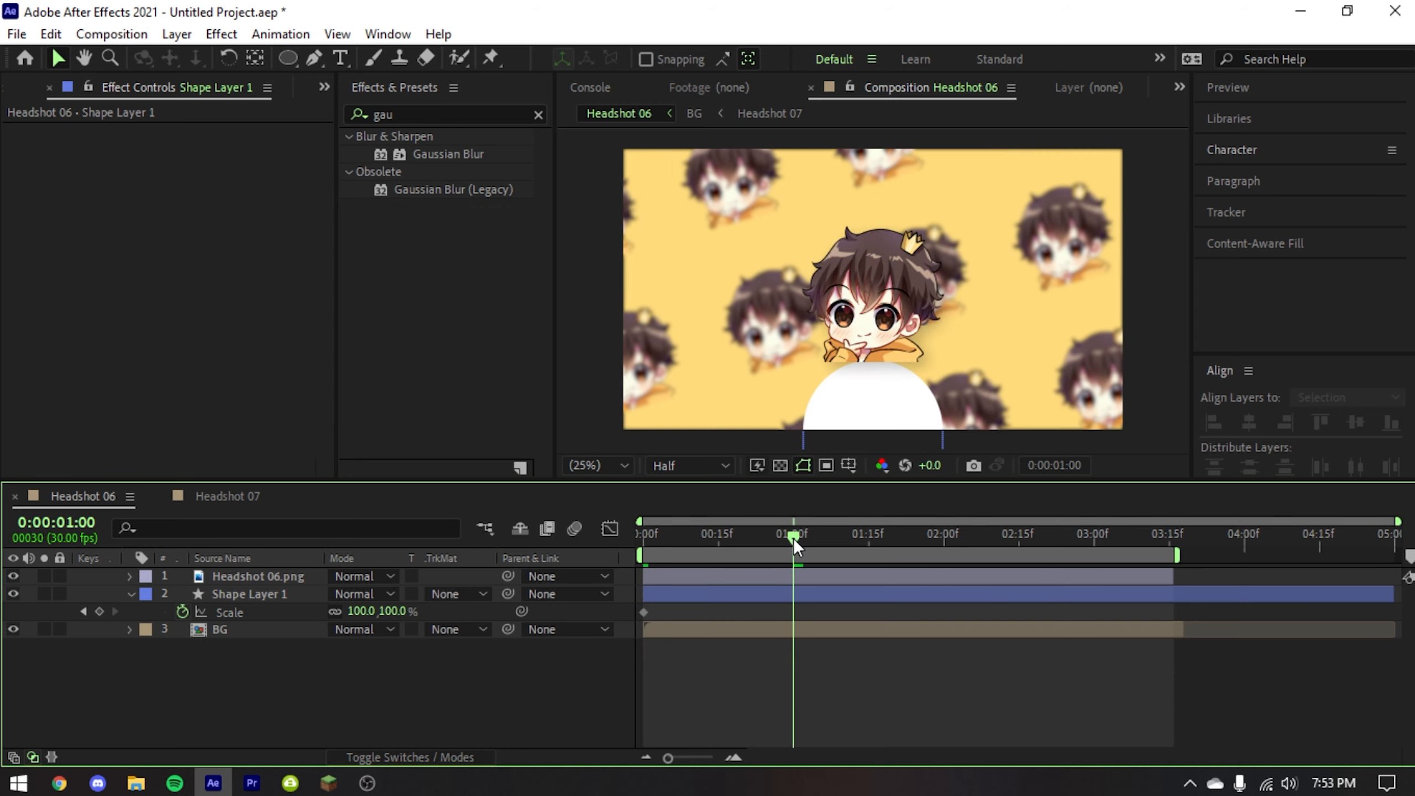
click(99, 612)
click(84, 612)
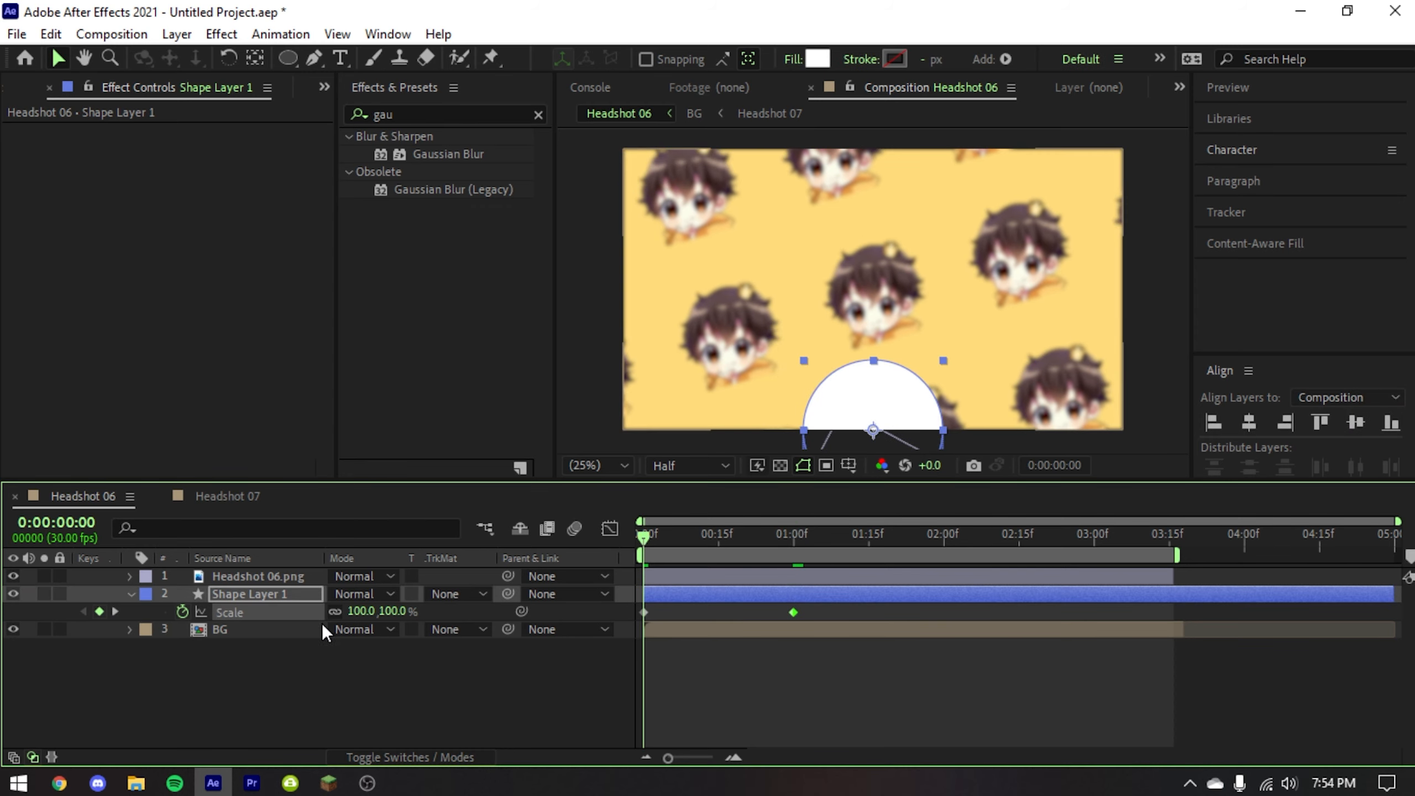
- Set Shape Layer 1's first Scale keyframe to 0% and trim the layer's end to match the BG layer's end
click(363, 611)
click(844, 625)
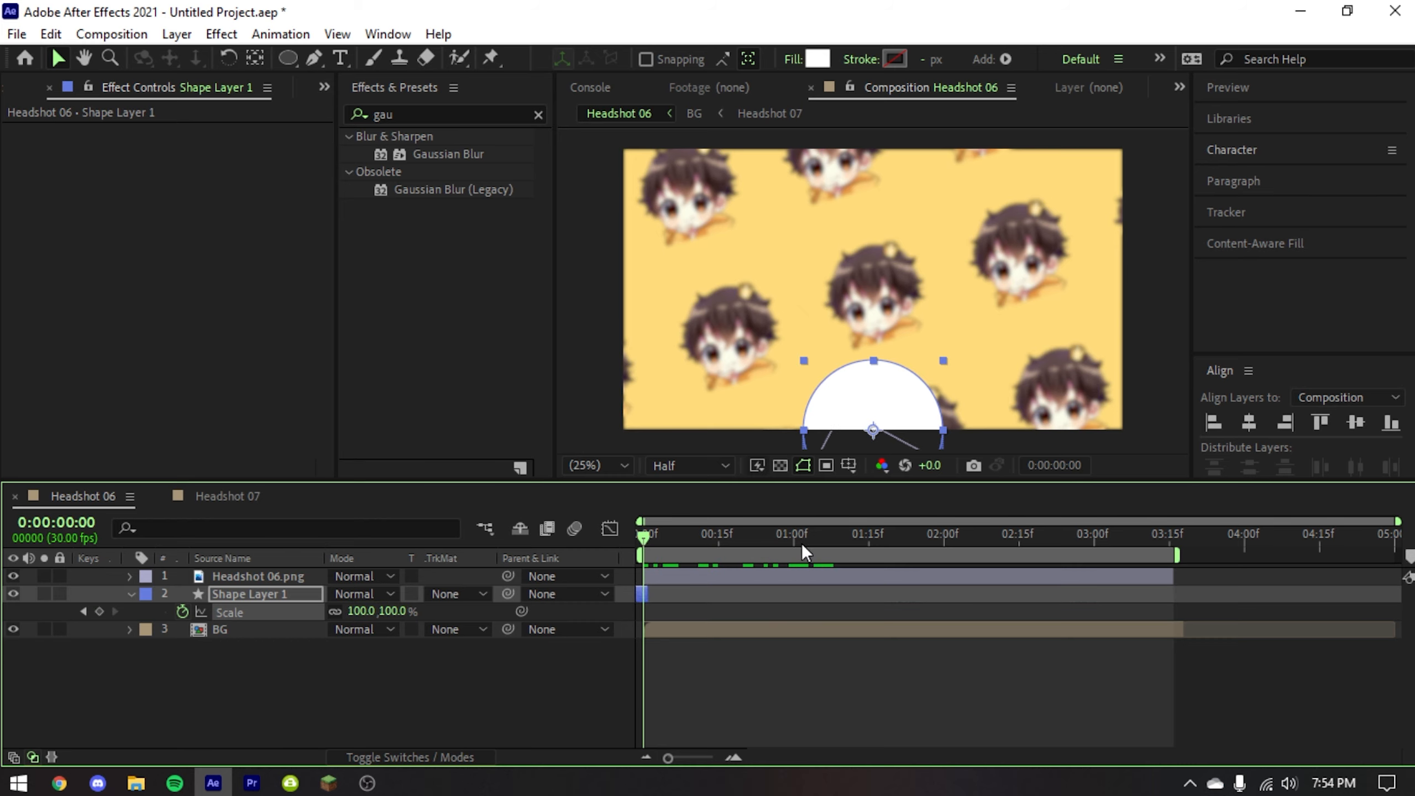
click(363, 611)
text(0)
click(744, 587)
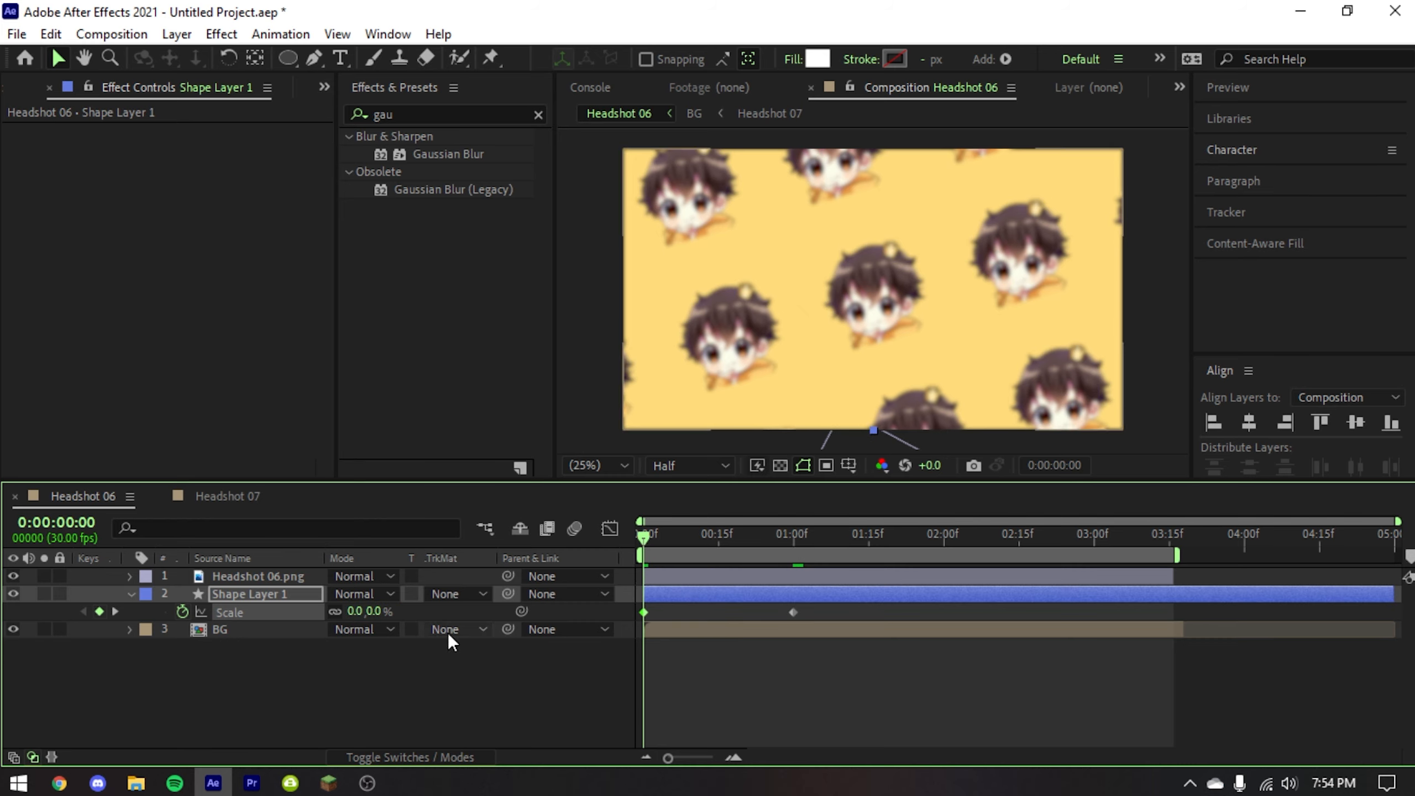
drag(1390, 594, 1182, 594)
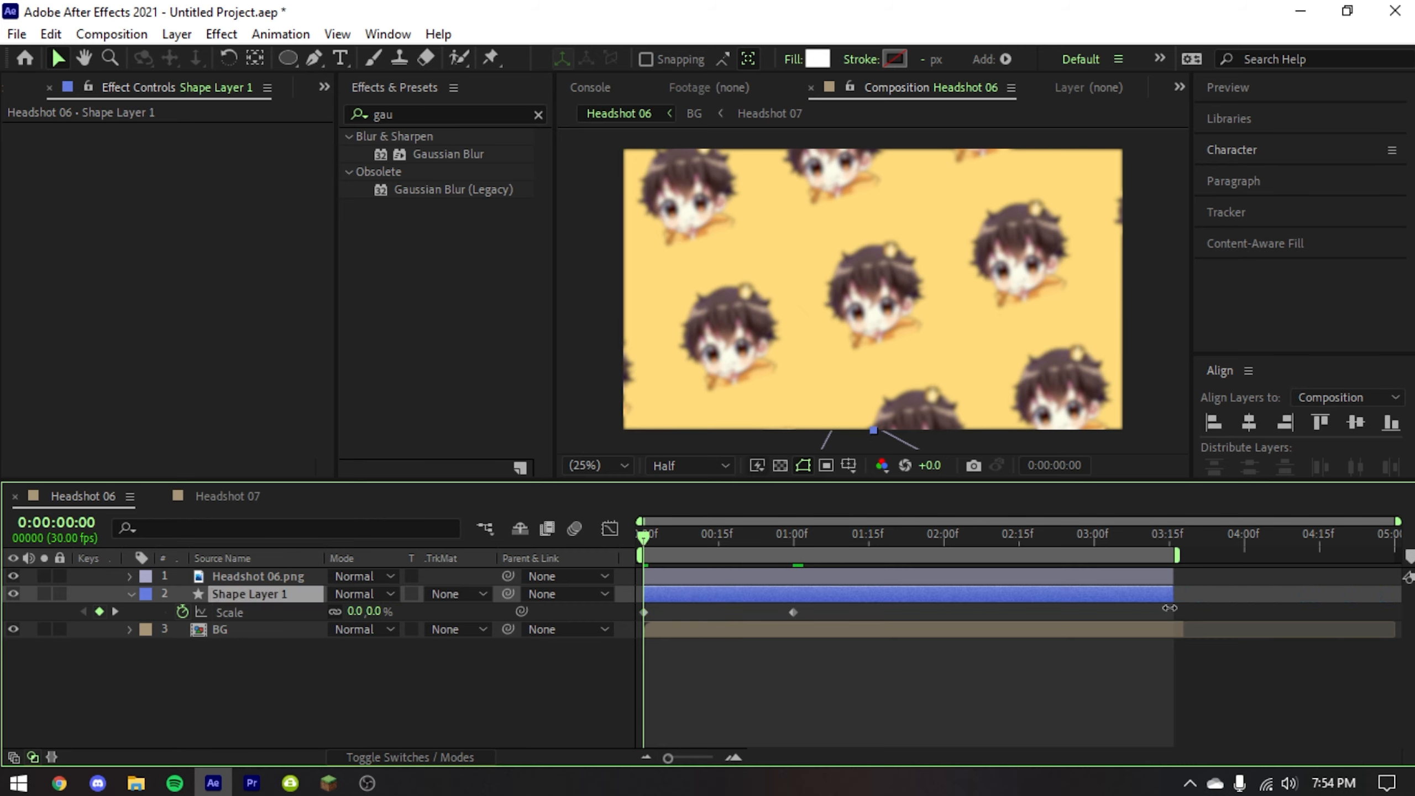
click(1196, 608)
- Set Shape Layer 1's Scale at 0:00:01:00 to 549% so the circle fills the frame
mouse_move(777, 549)
mouse_down()
mouse_move(769, 535)
mouse_move(792, 535)
mouse_up()
drag(363, 611, 668, 590)
click(909, 699)
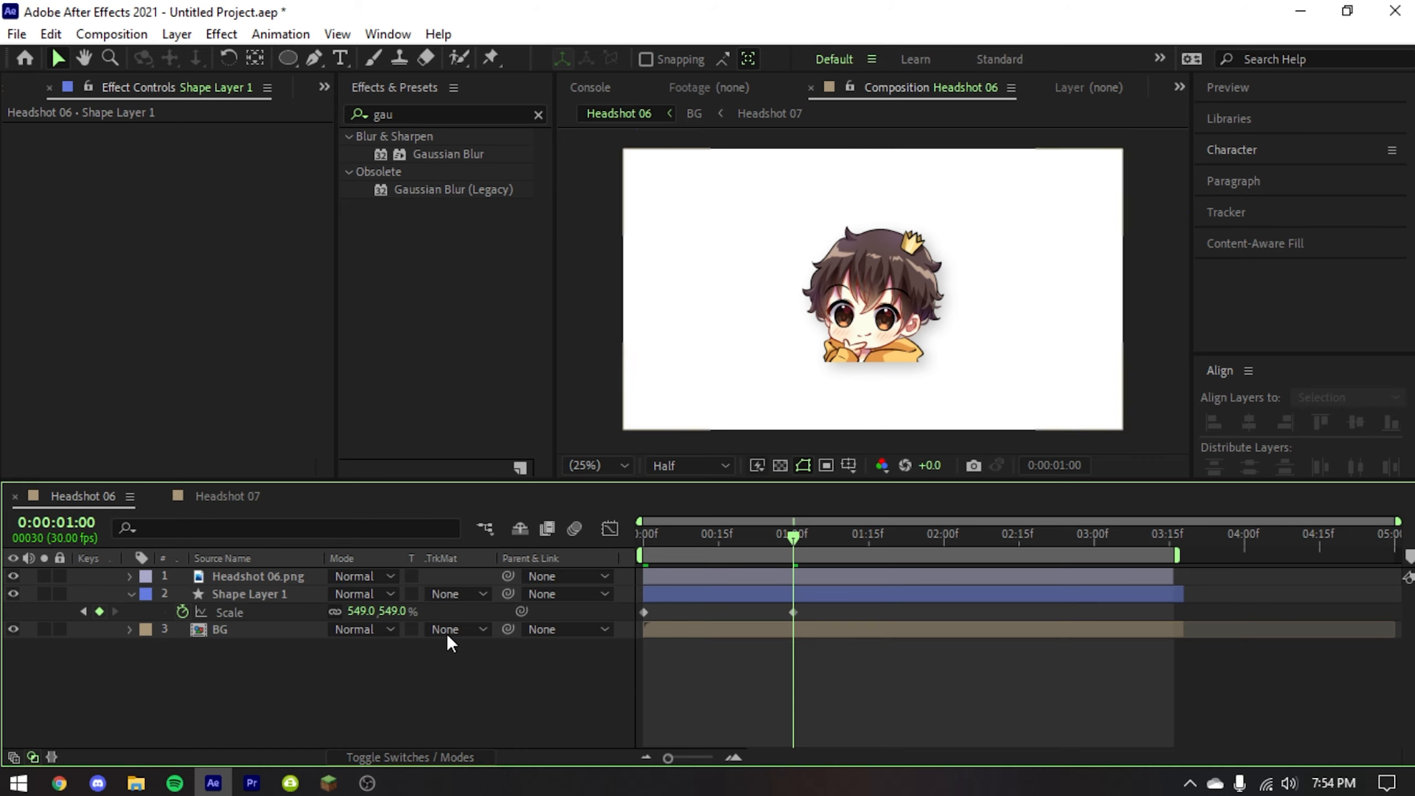
- Apply Easy Ease to both Scale keyframes of Shape Layer 1 and reshape their graph curve for a fast start and slow finish
click(303, 600)
click(734, 535)
mouse_move(733, 535)
mouse_down()
mouse_move(681, 530)
mouse_move(731, 528)
mouse_up()
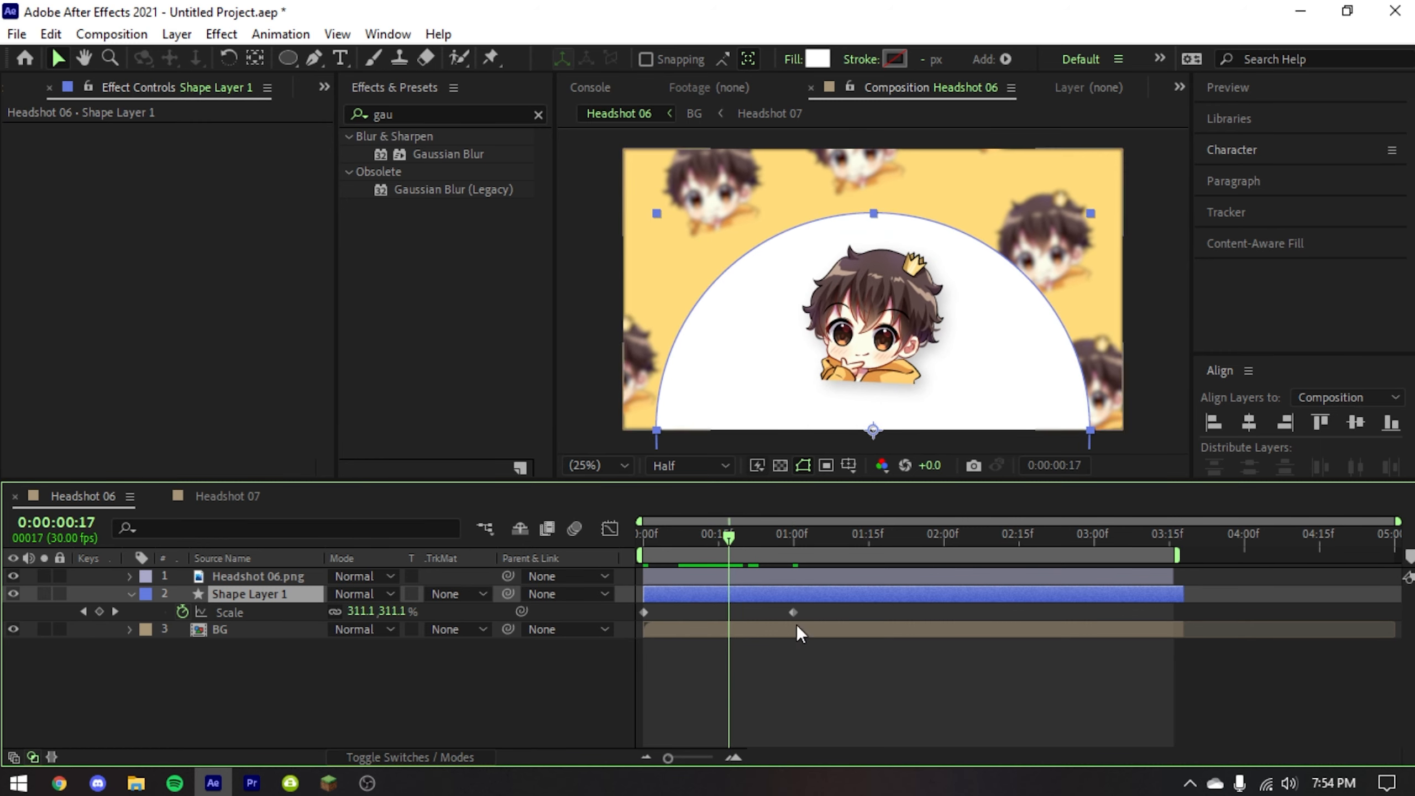
drag(809, 608, 617, 615)
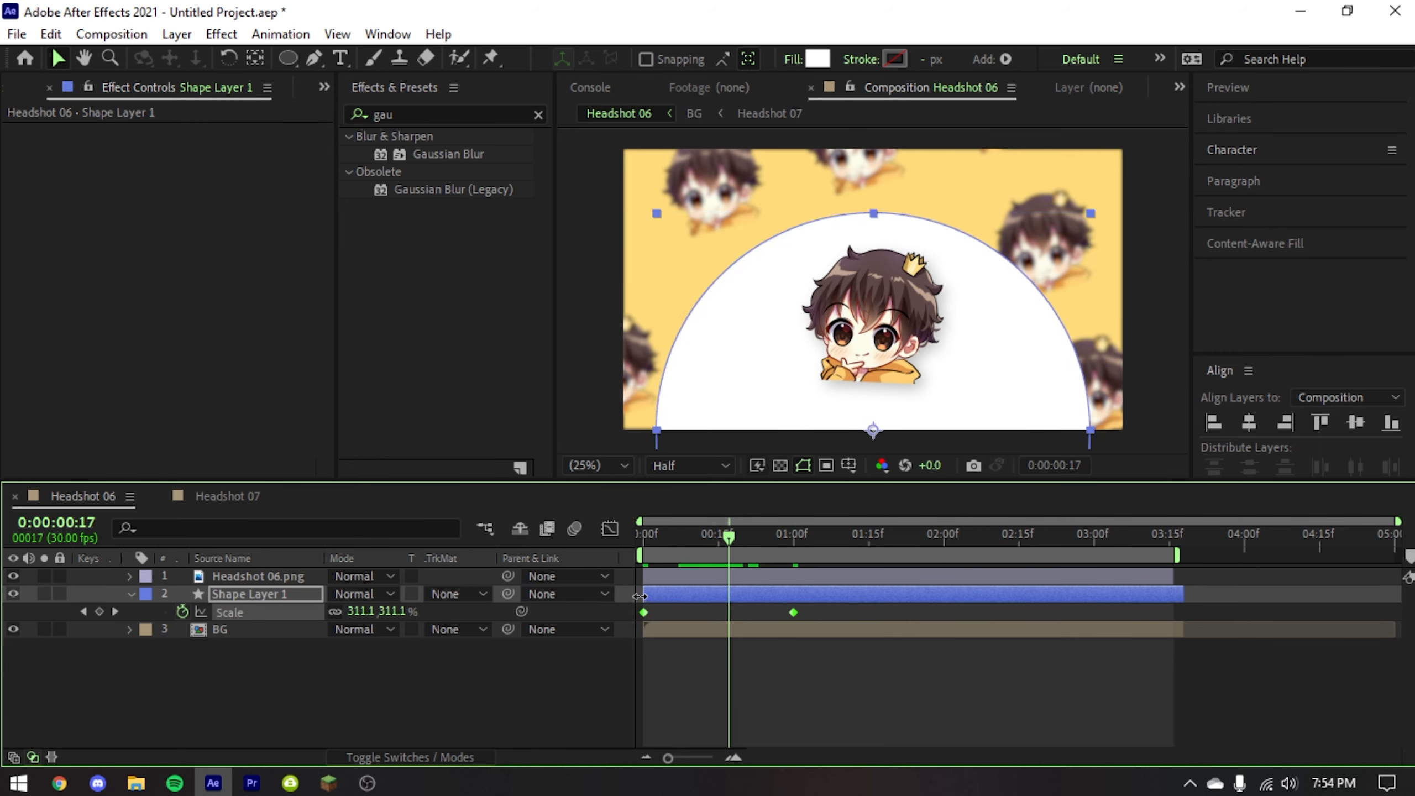
key(F9)
click(610, 528)
drag(849, 649, 616, 714)
click(611, 531)
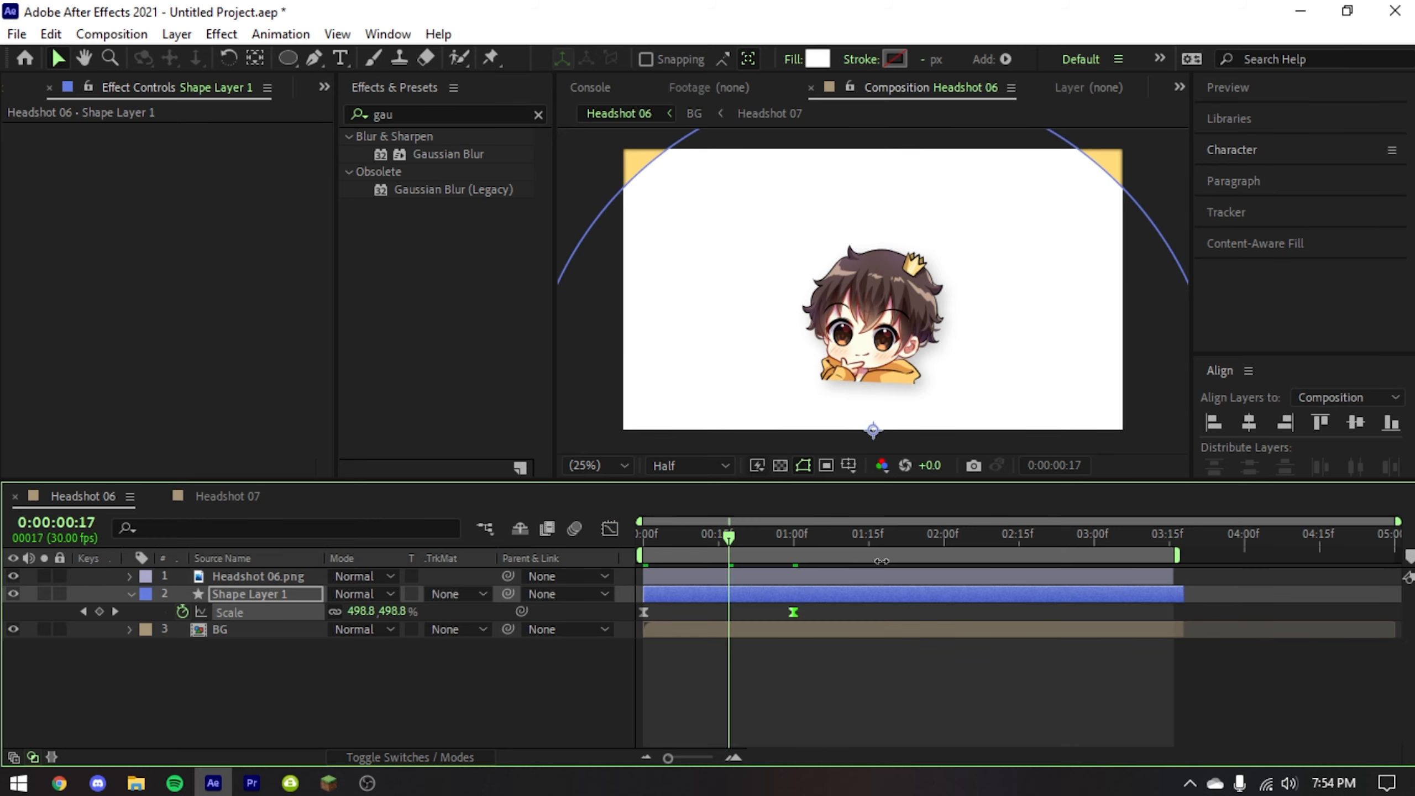
- Paste Shape Layer 1's Scale keyframes at 0:00:02:00 and time-reverse them so the circle shrinks
click(945, 540)
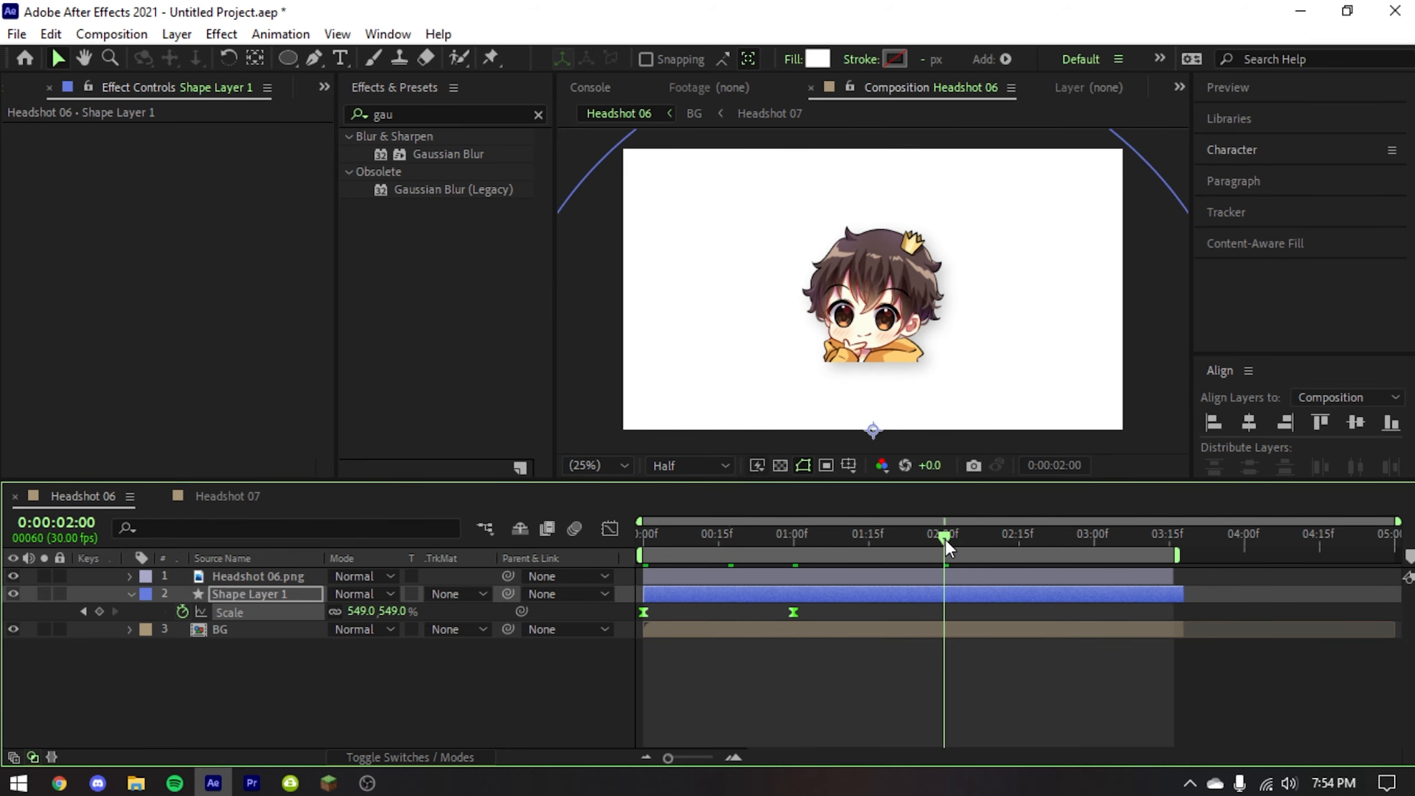
key(ctrl+v)
right_click(946, 613)
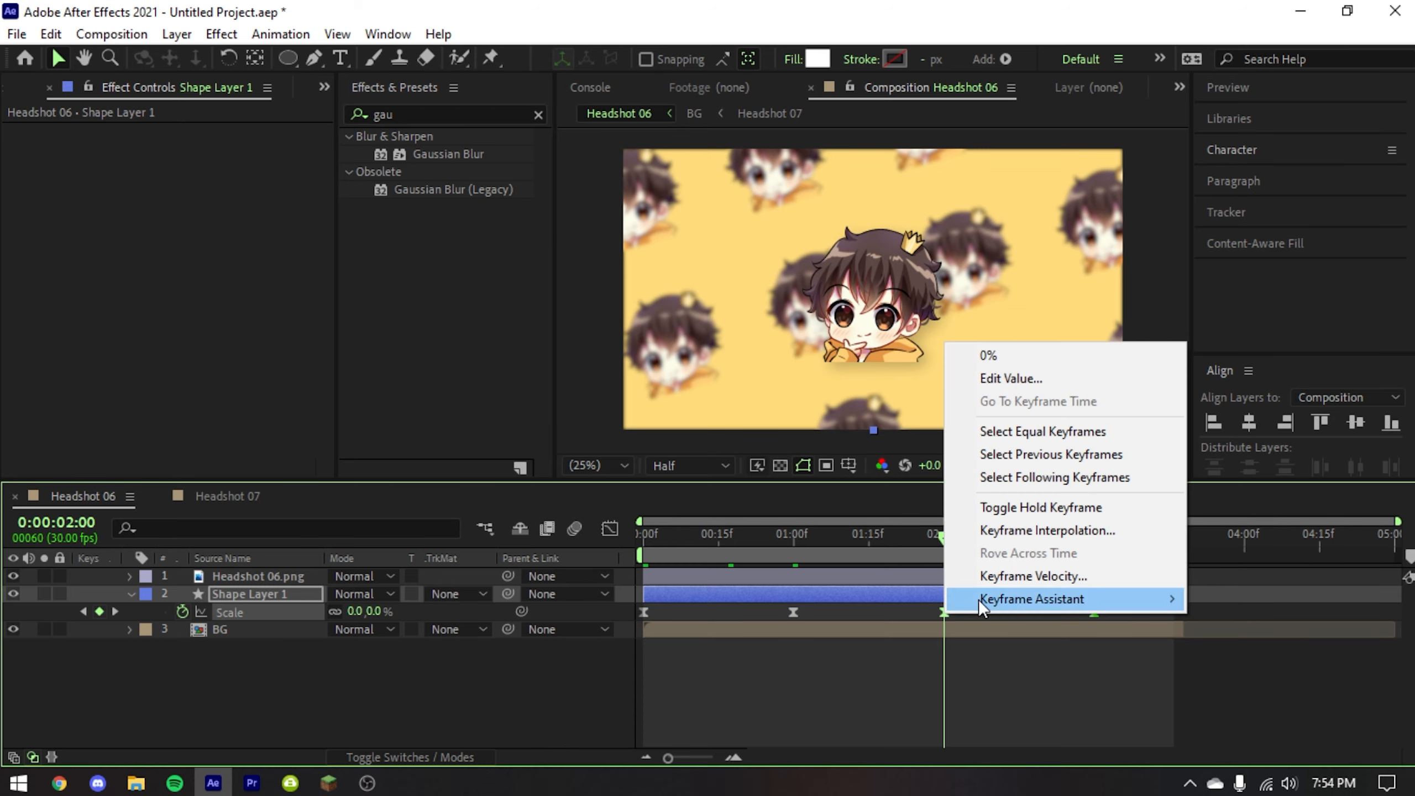
mouse_move(979, 599)
click(842, 599)
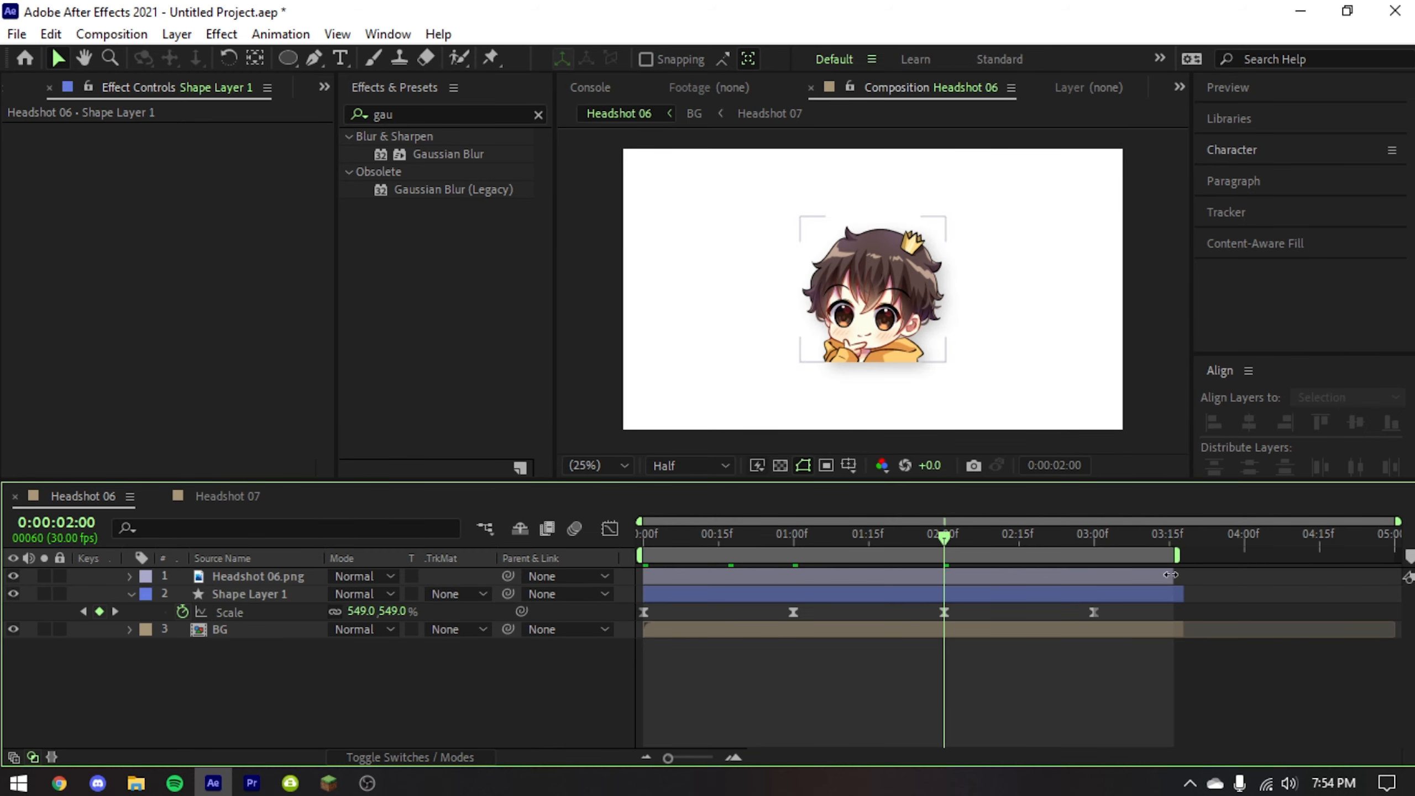
- End the work area at 0:00:03:00 and preview the circle growing and shrinking
drag(1178, 553, 1096, 555)
key(space)
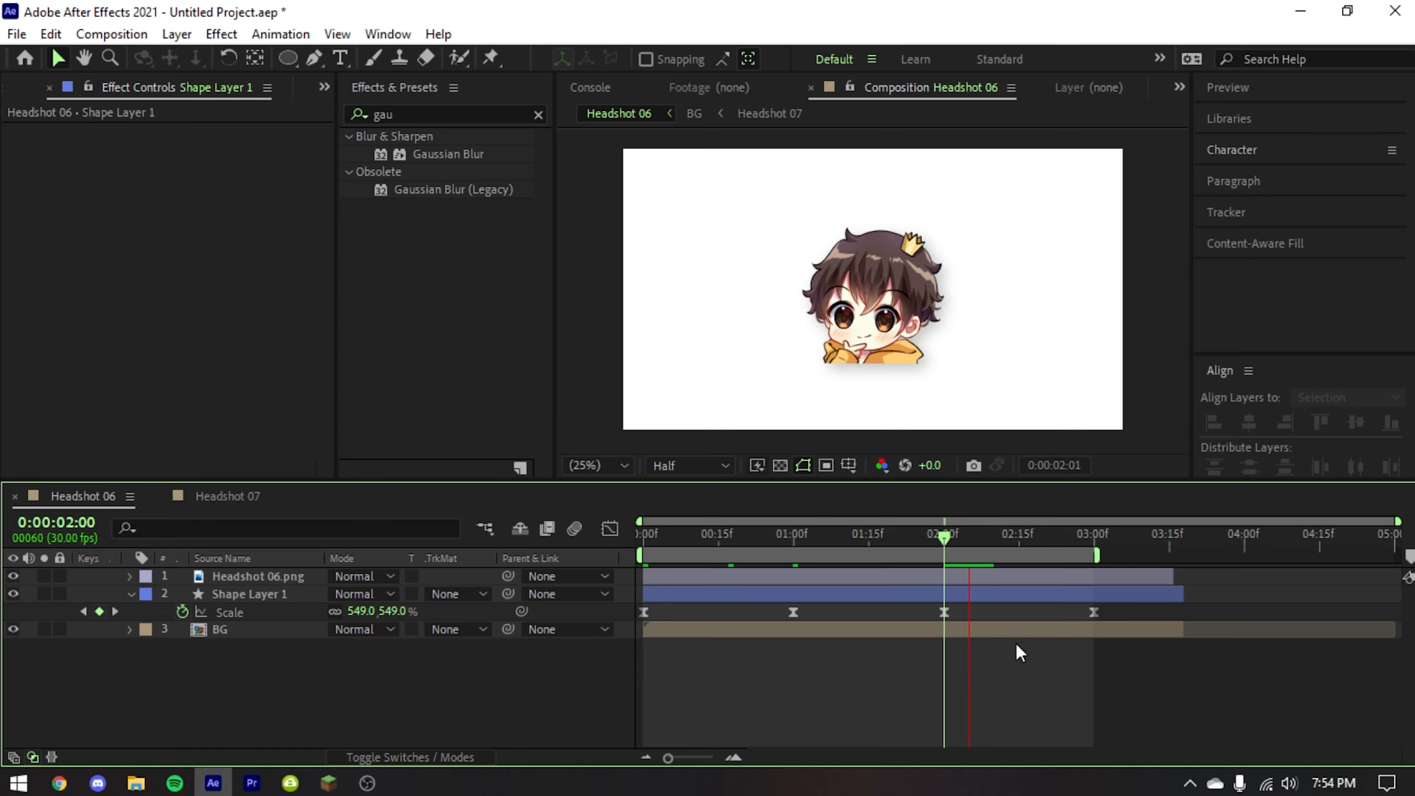
drag(997, 536, 672, 550)
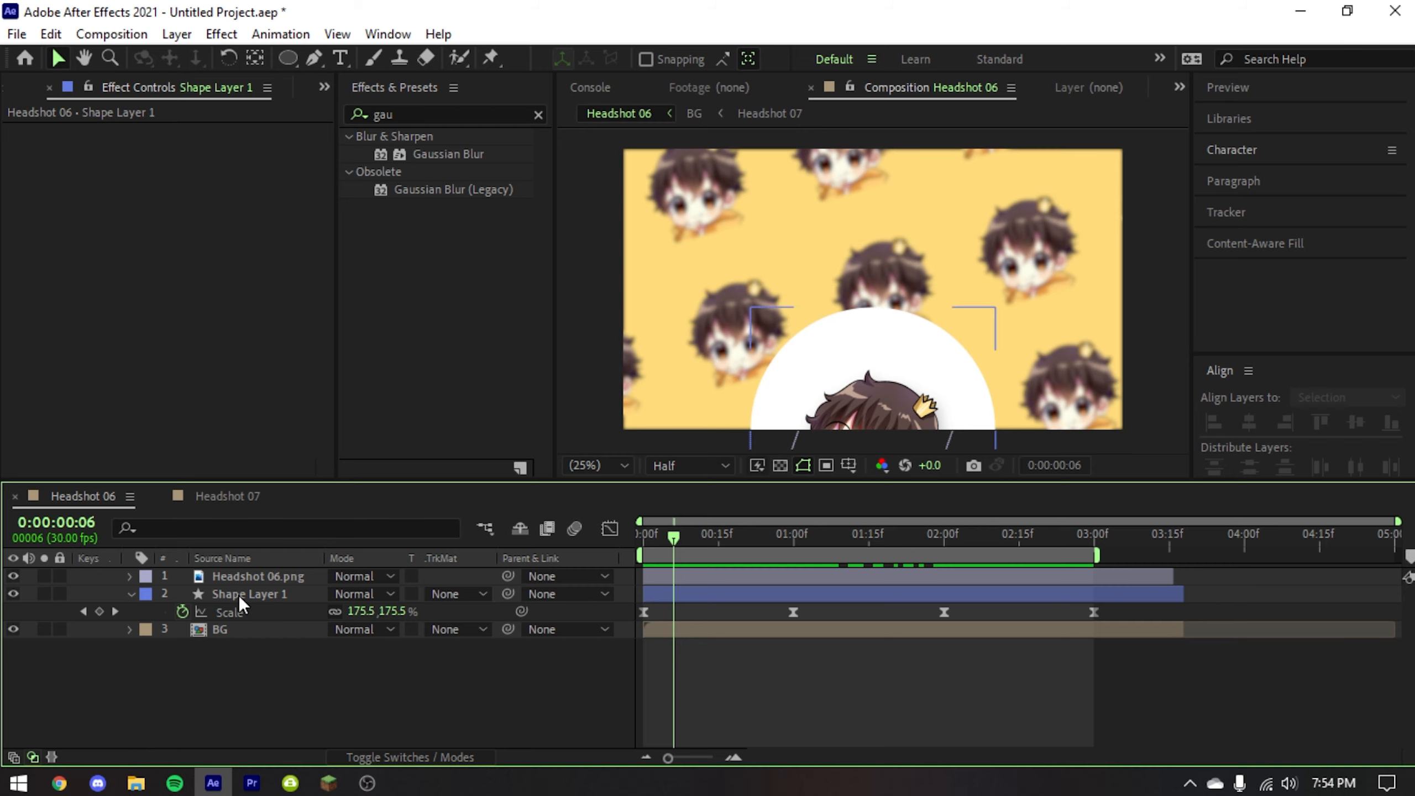
- Set Shape Layer 1's Position to 960, 1179 and check the circle's coverage near 0:00:00:28
click(257, 595)
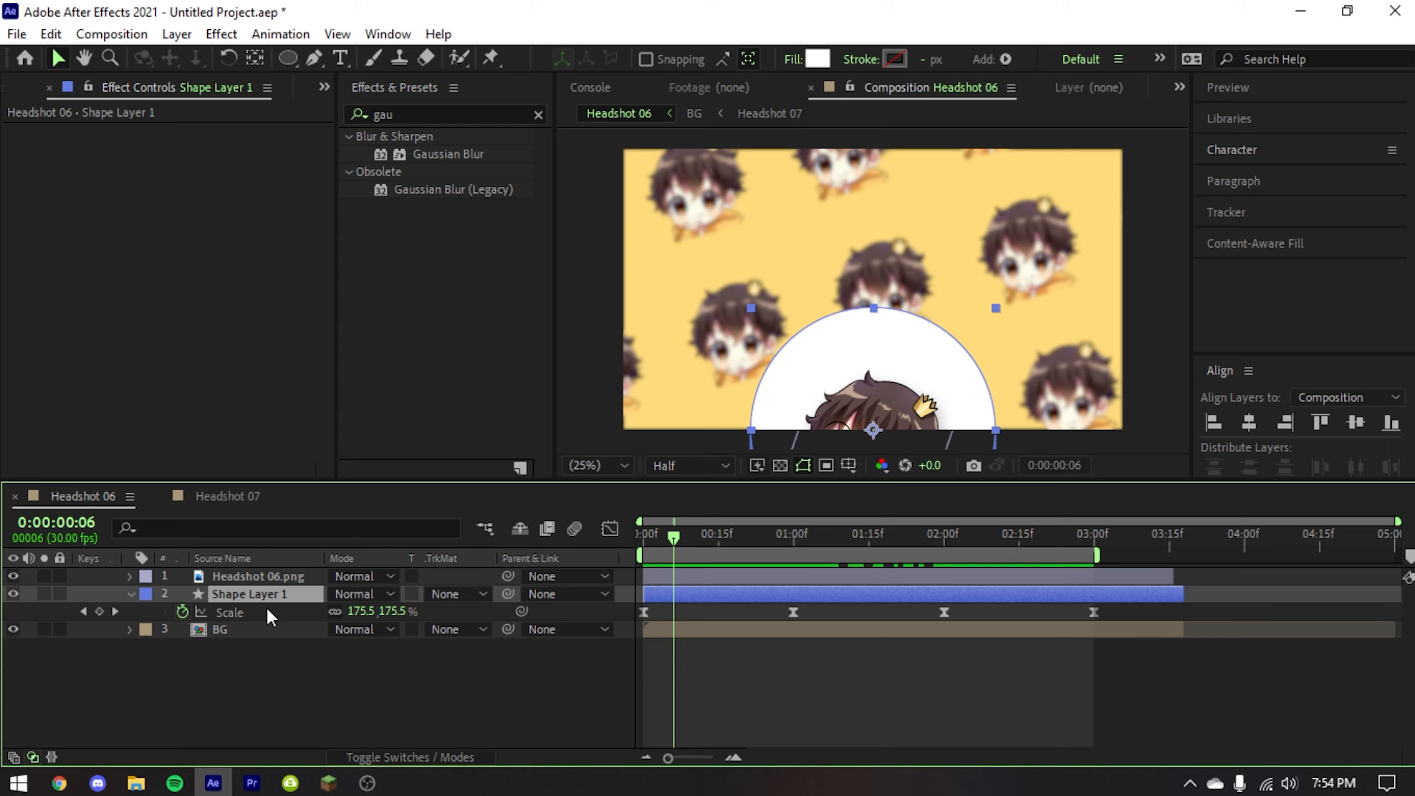
key(p)
drag(384, 612, 490, 611)
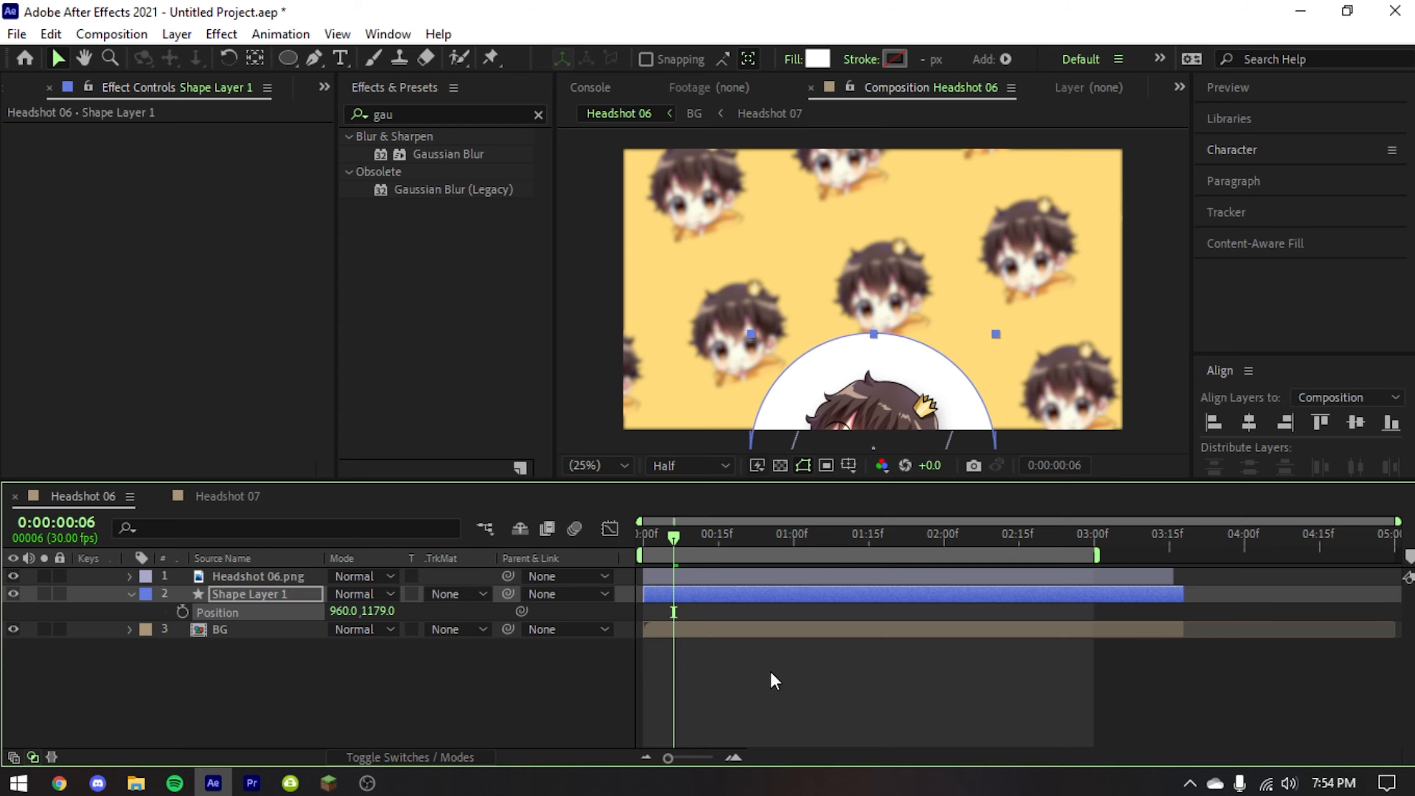
click(775, 644)
drag(674, 536, 778, 535)
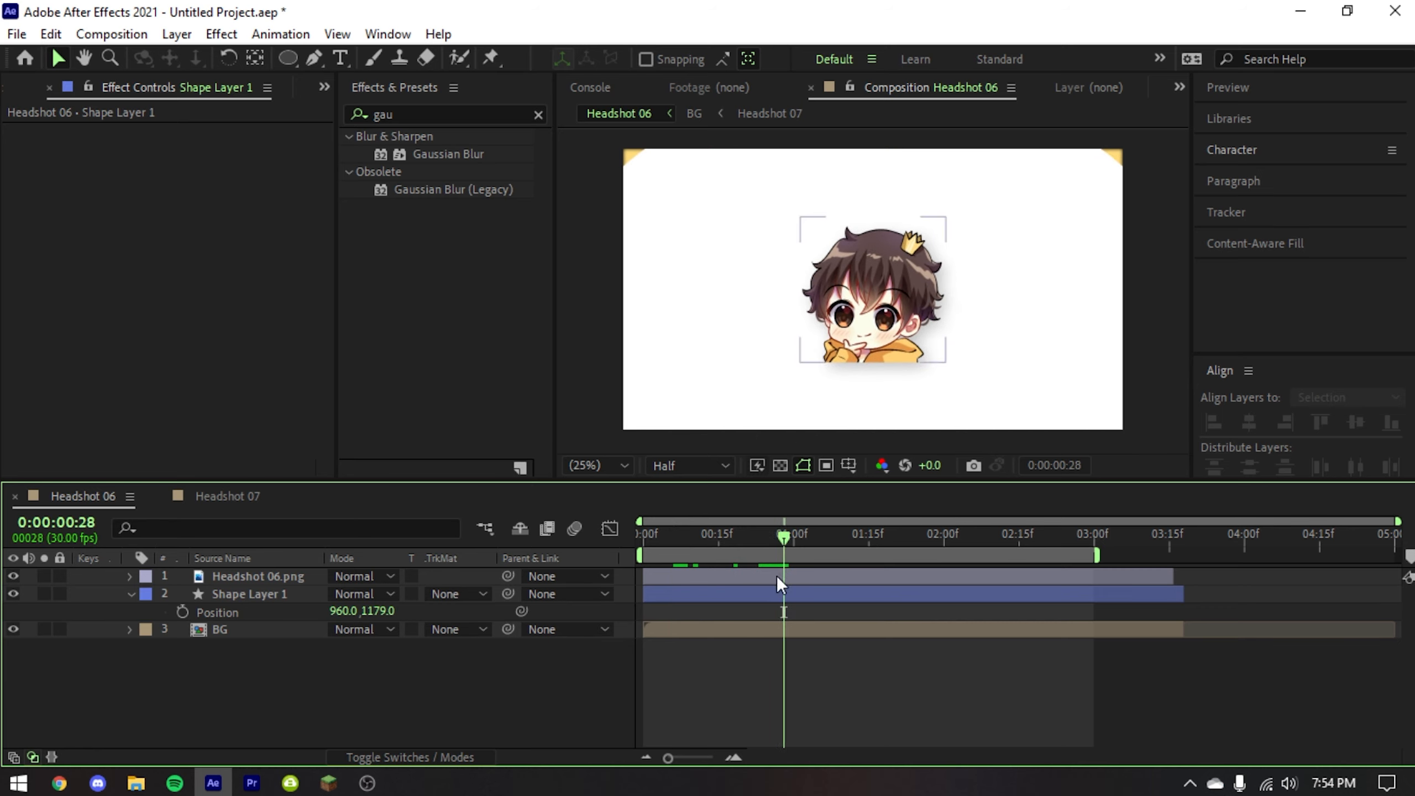
- Set Shape Layer 1's Scale keyframes at 0:00:01:00 and 0:00:02:00 to 569% so the circle covers the frame
click(774, 592)
key(s)
click(793, 535)
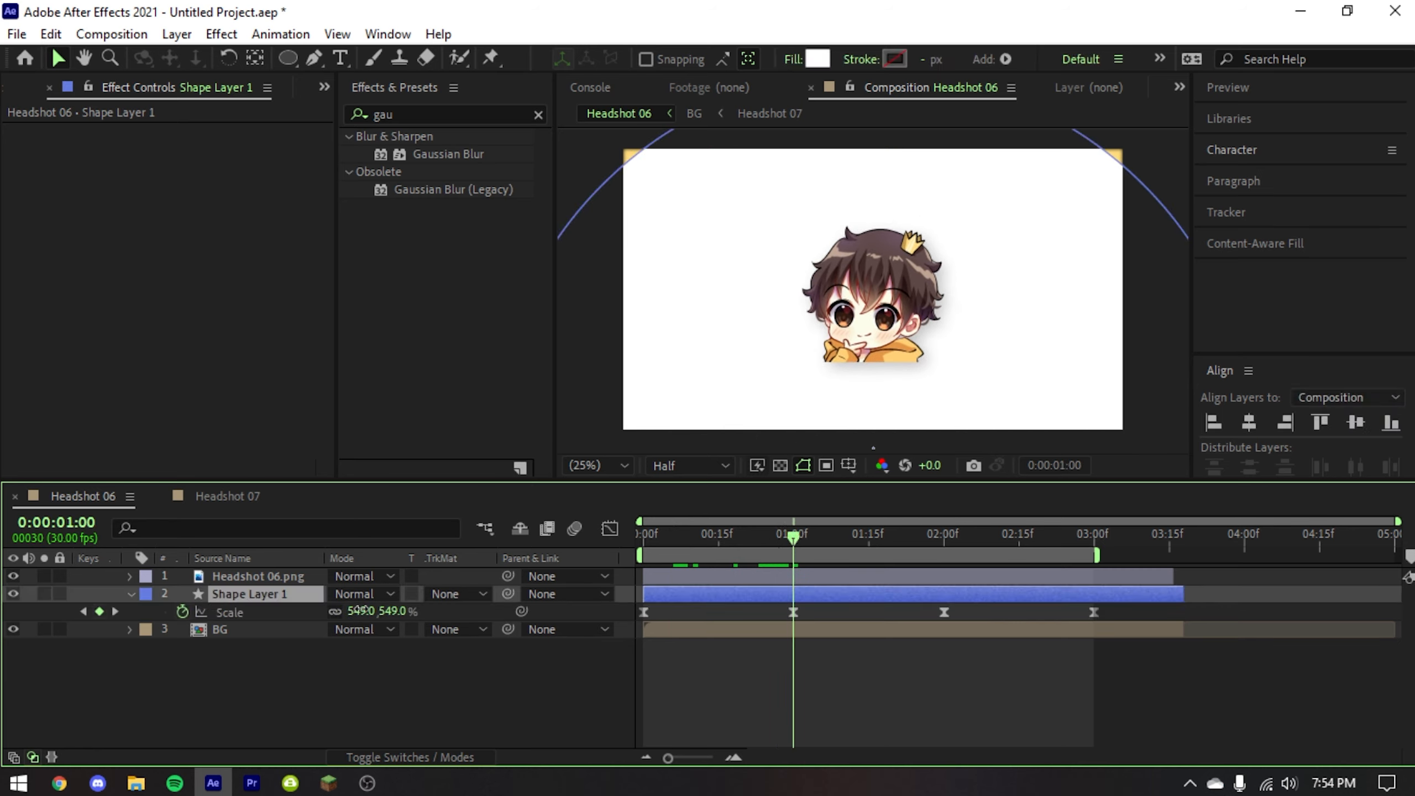
drag(372, 611, 380, 610)
drag(794, 536, 944, 536)
click(370, 612)
text(569)
click(448, 725)
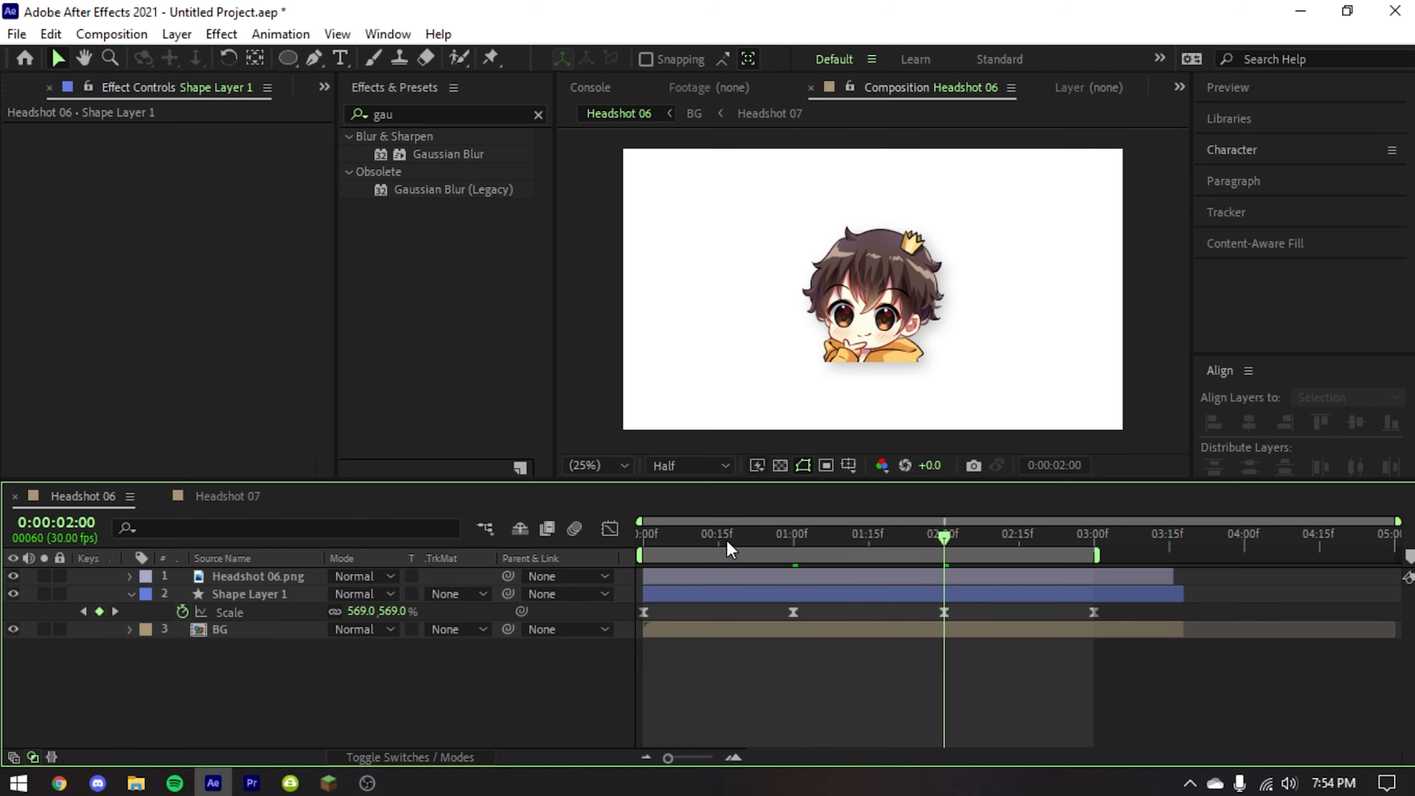
- Preview the enlarged circle transition from the start of the composition
click(643, 538)
key(space)
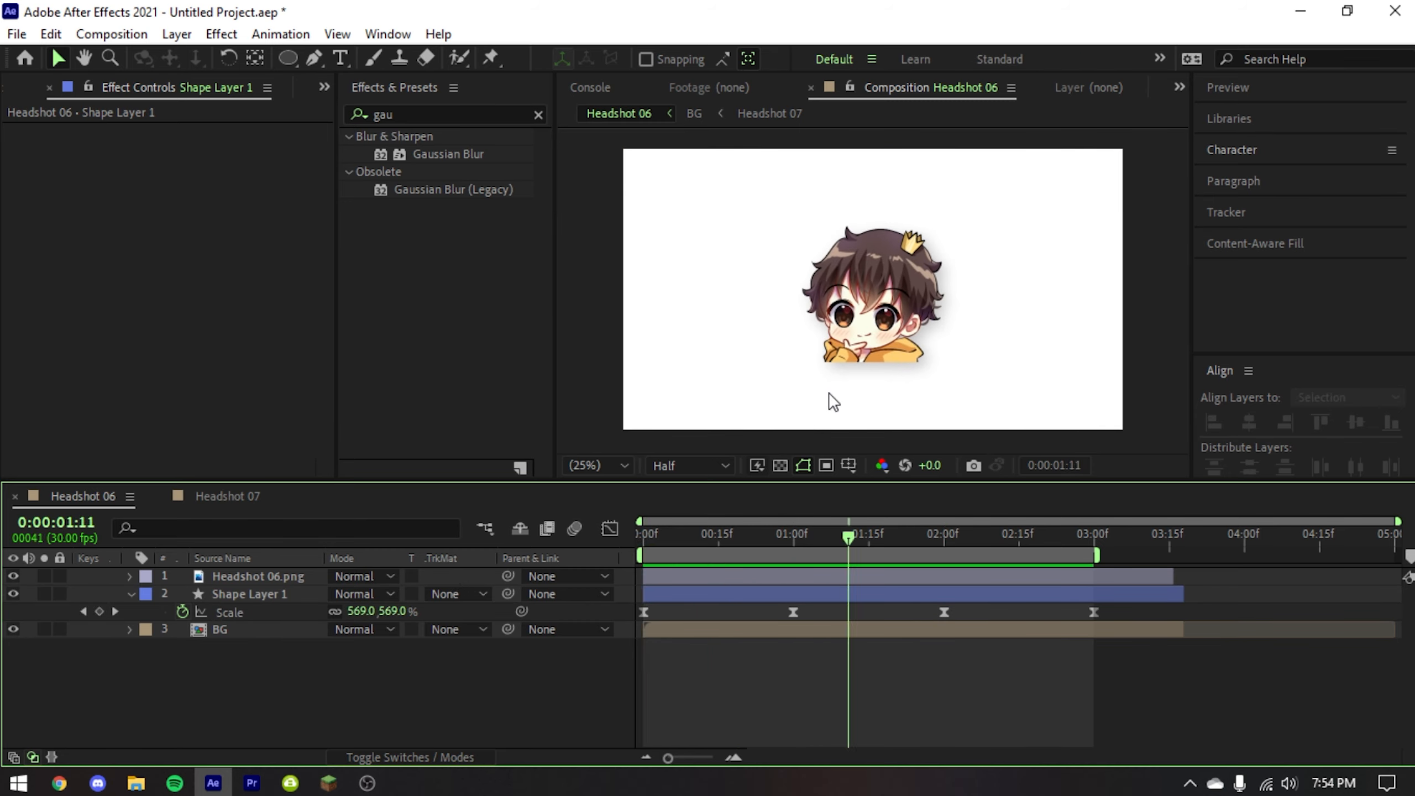
drag(719, 536, 506, 546)
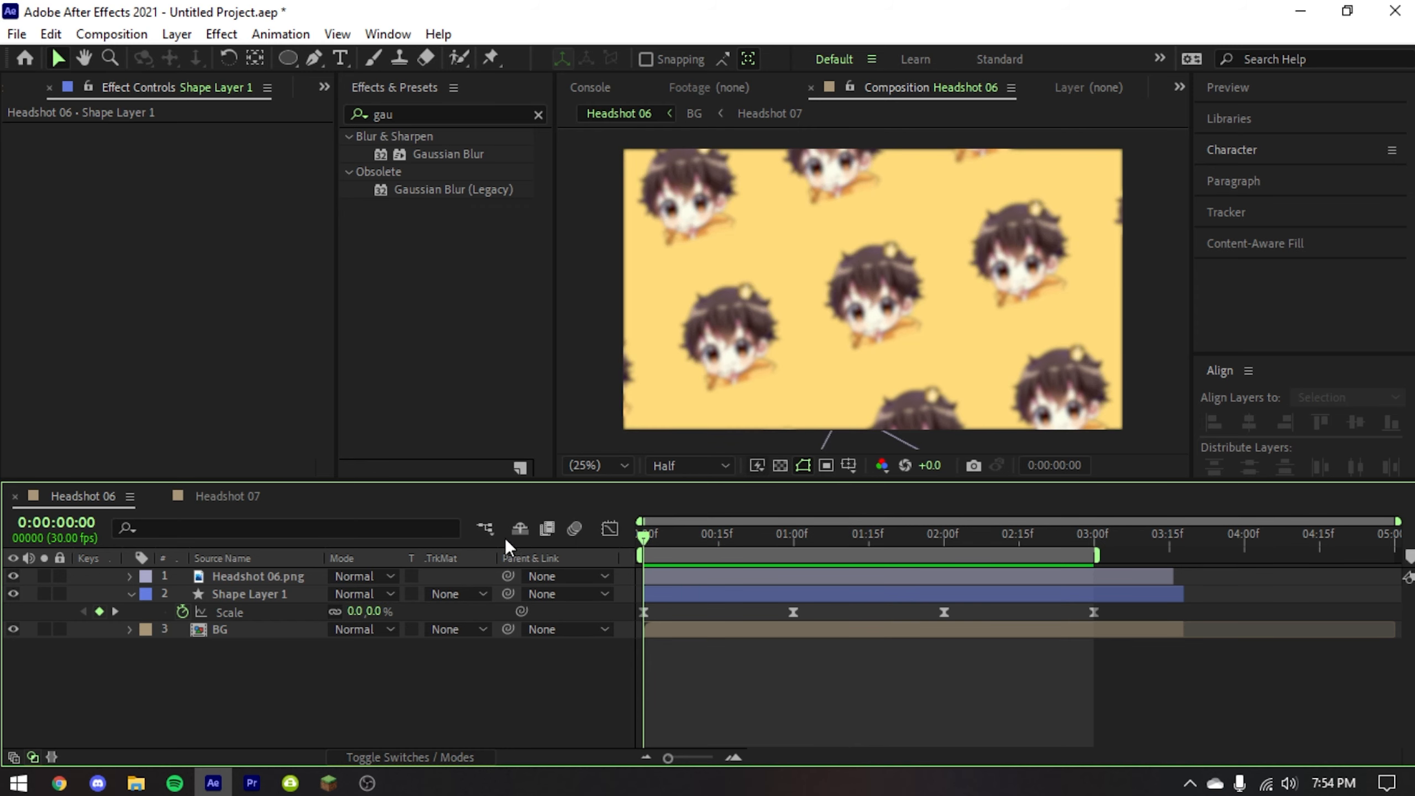
click(709, 539)
click(721, 601)
key(ctrl+space)
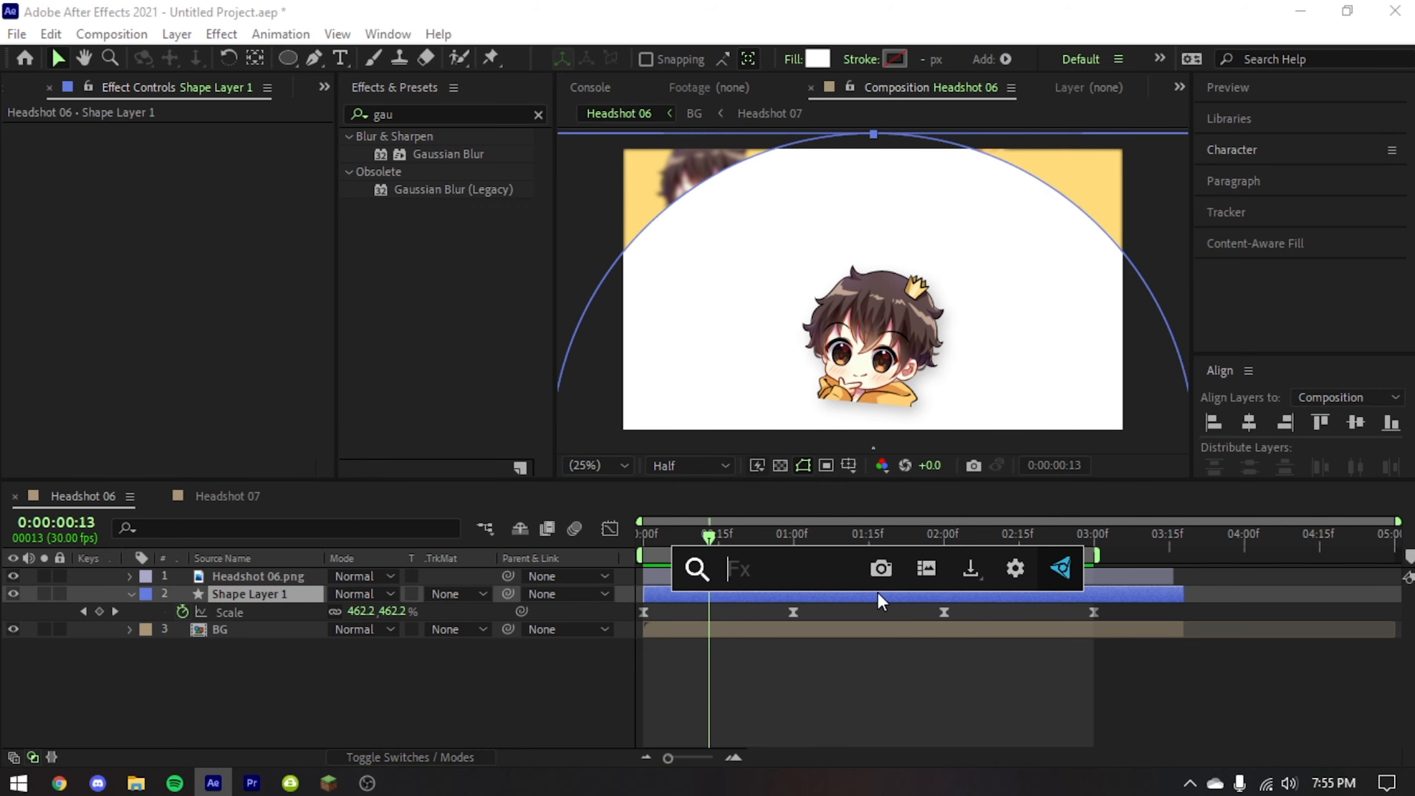
text(tr)
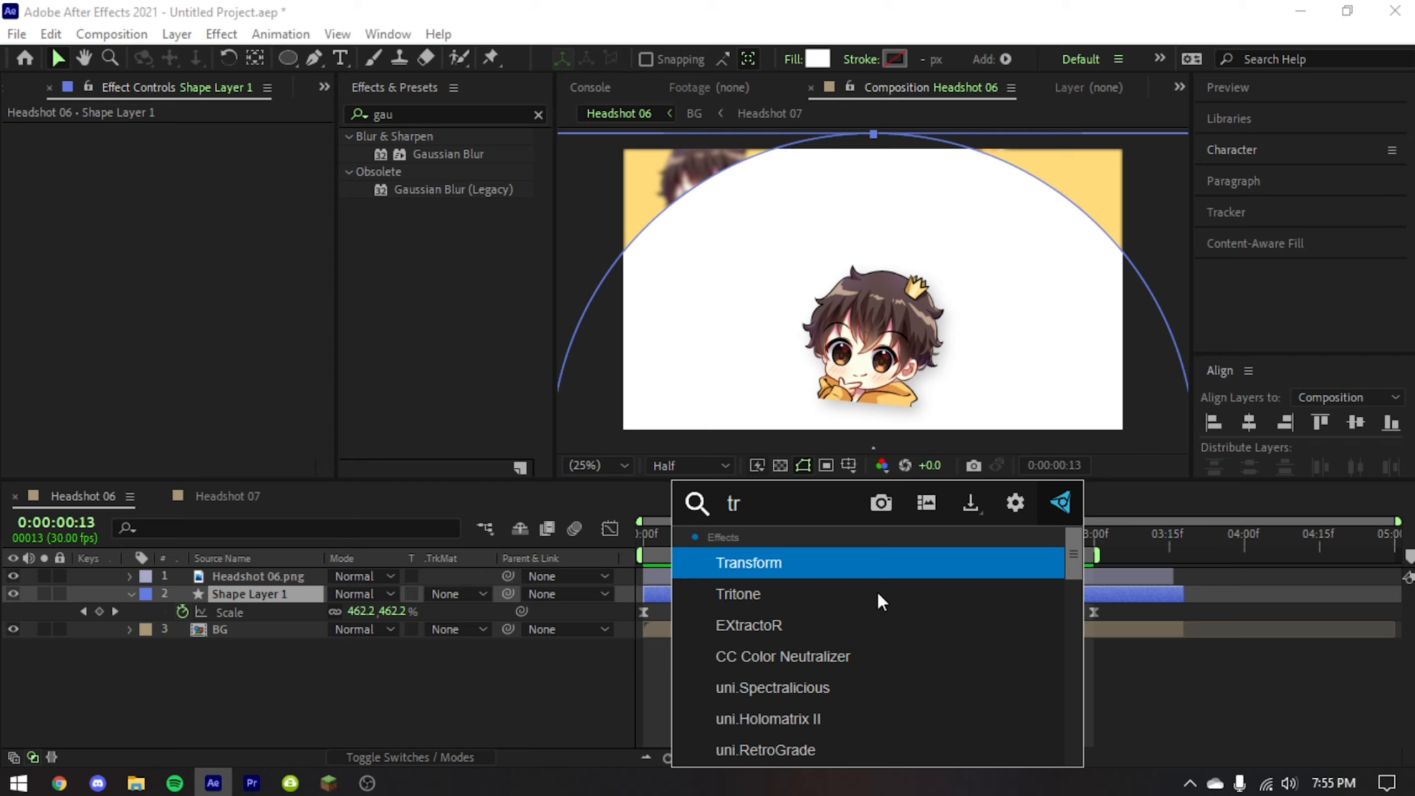
key(Return)
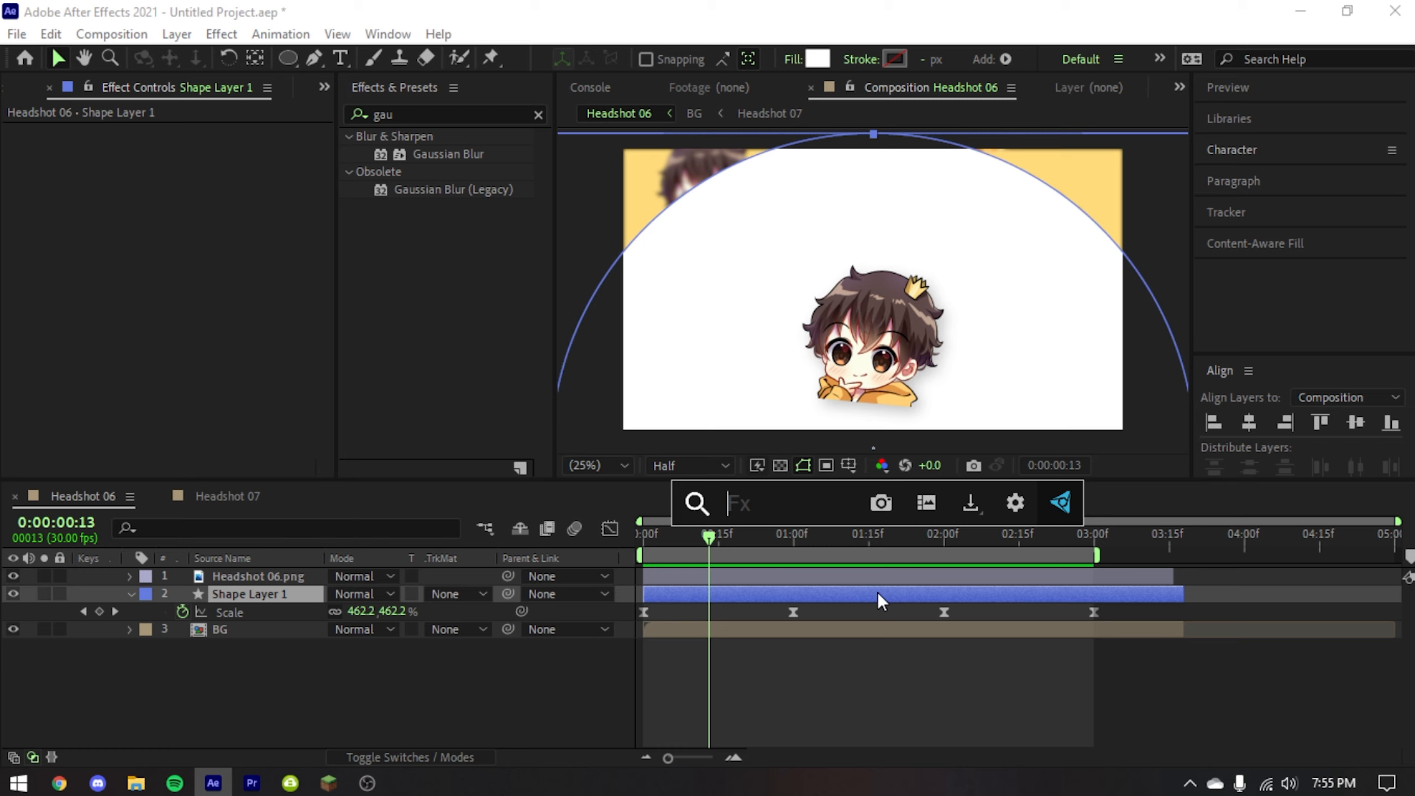
text(tur)
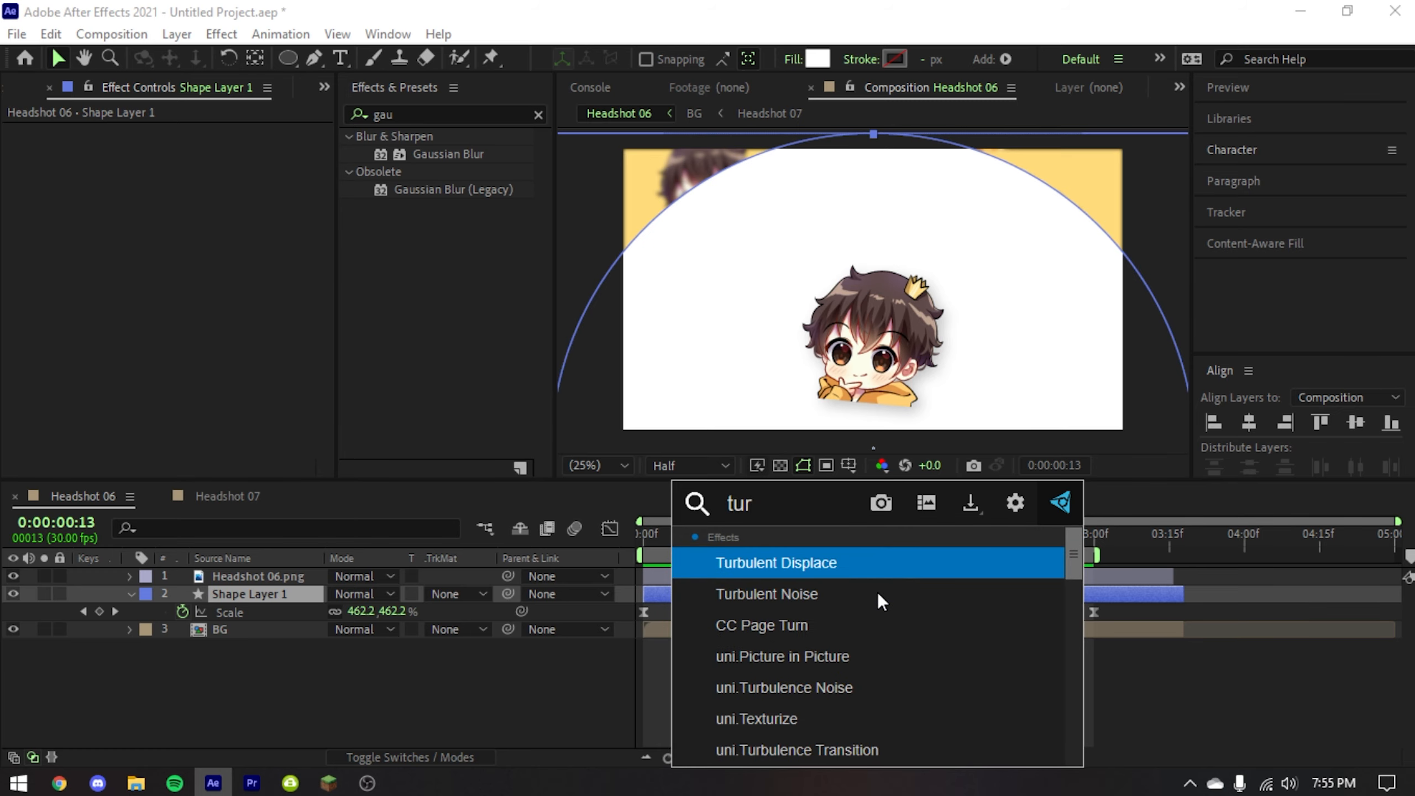
click(410, 673)
- Find the Turbulent Displace effect in the effects library and apply it to Shape Layer 1
click(538, 114)
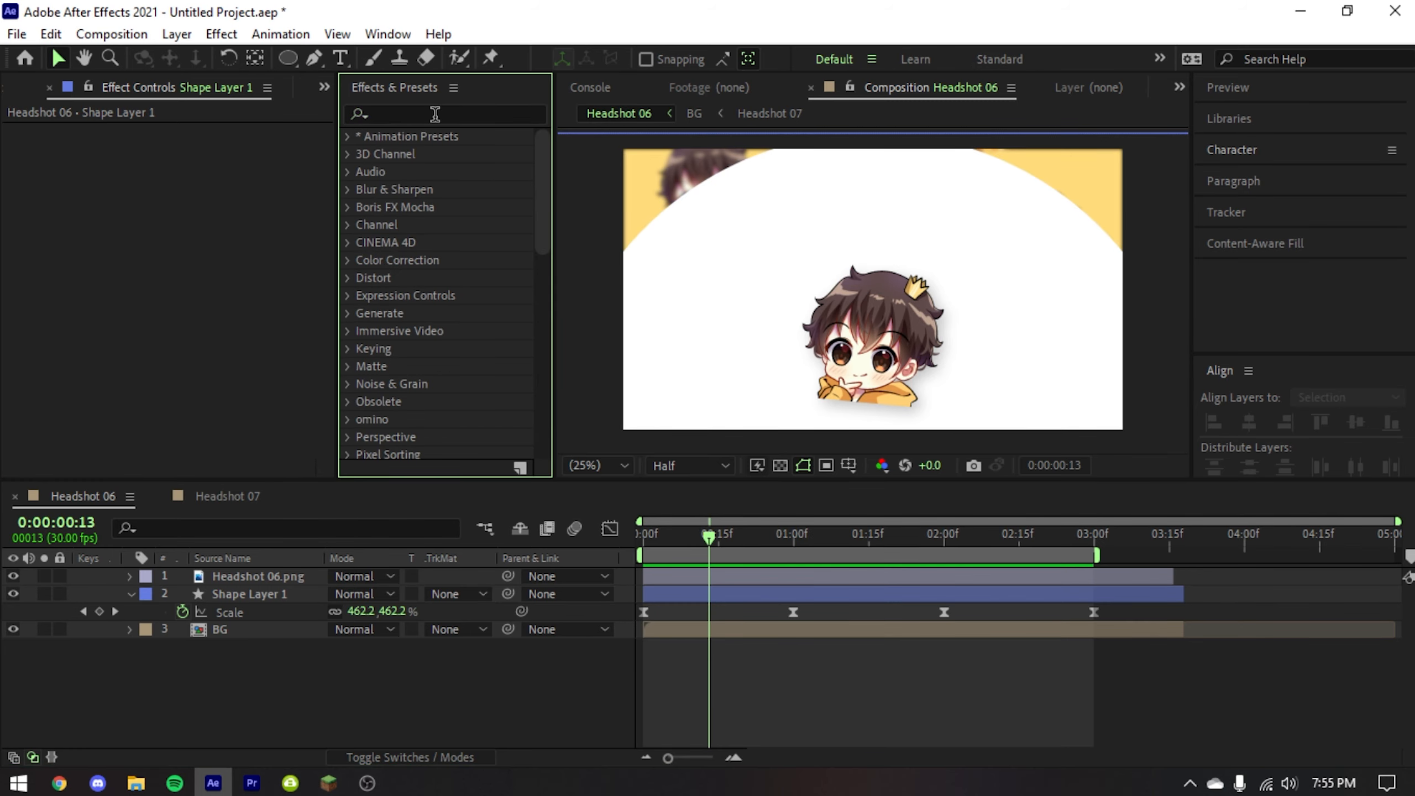
text(t8ur)
key(BackSpace)
key(BackSpace)
text(ur)
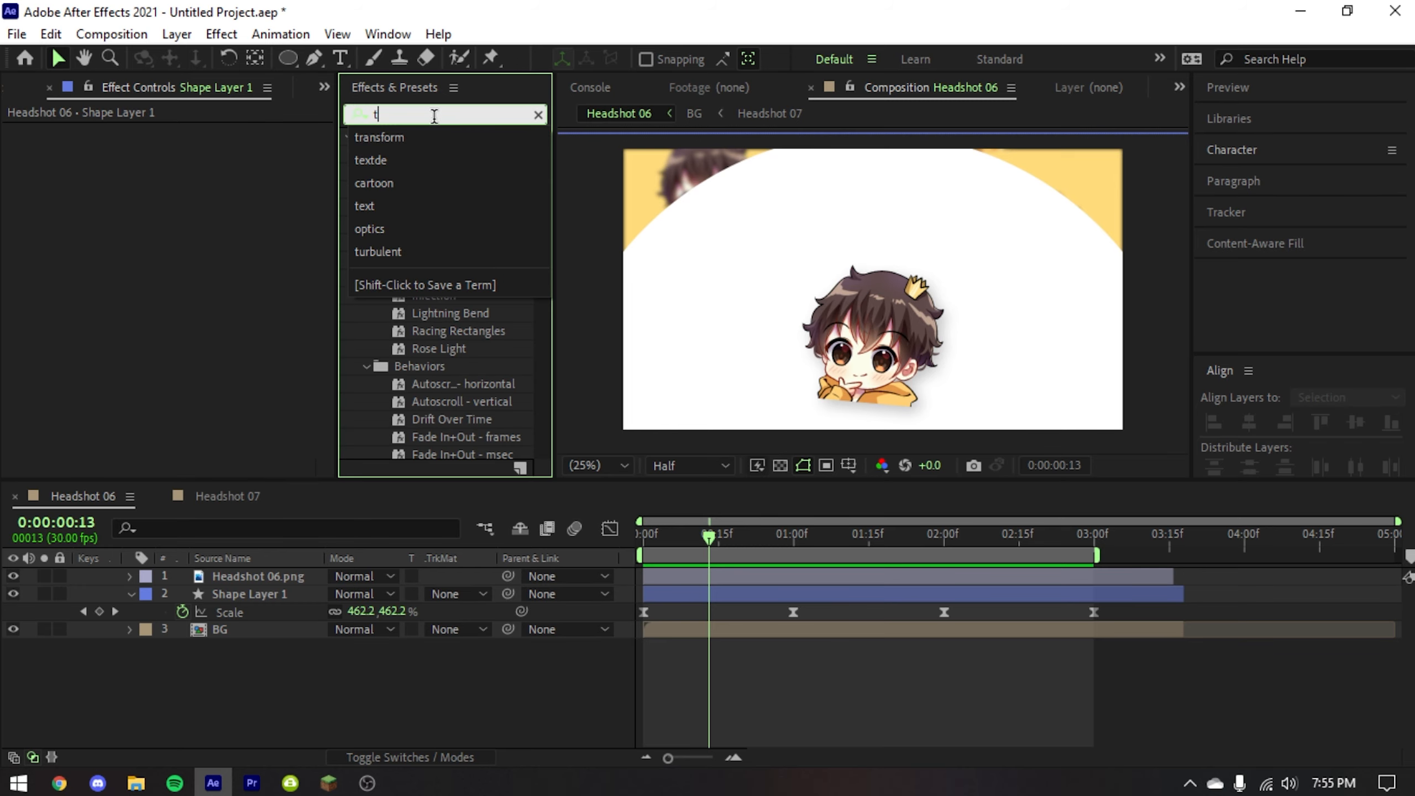
text(bul)
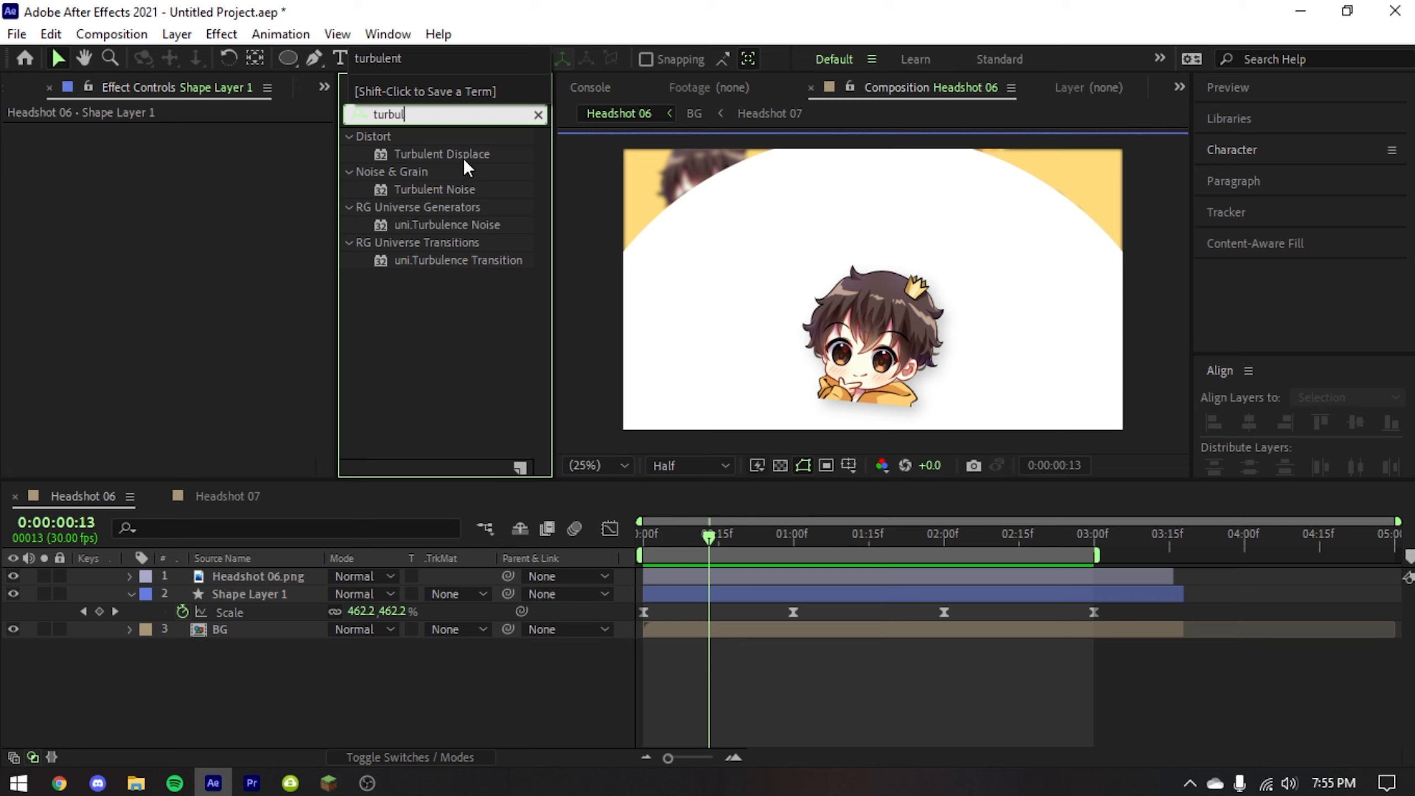
drag(457, 155, 129, 310)
- Preview the circle transition with its distorted edge and return to the first frame
drag(698, 550, 660, 552)
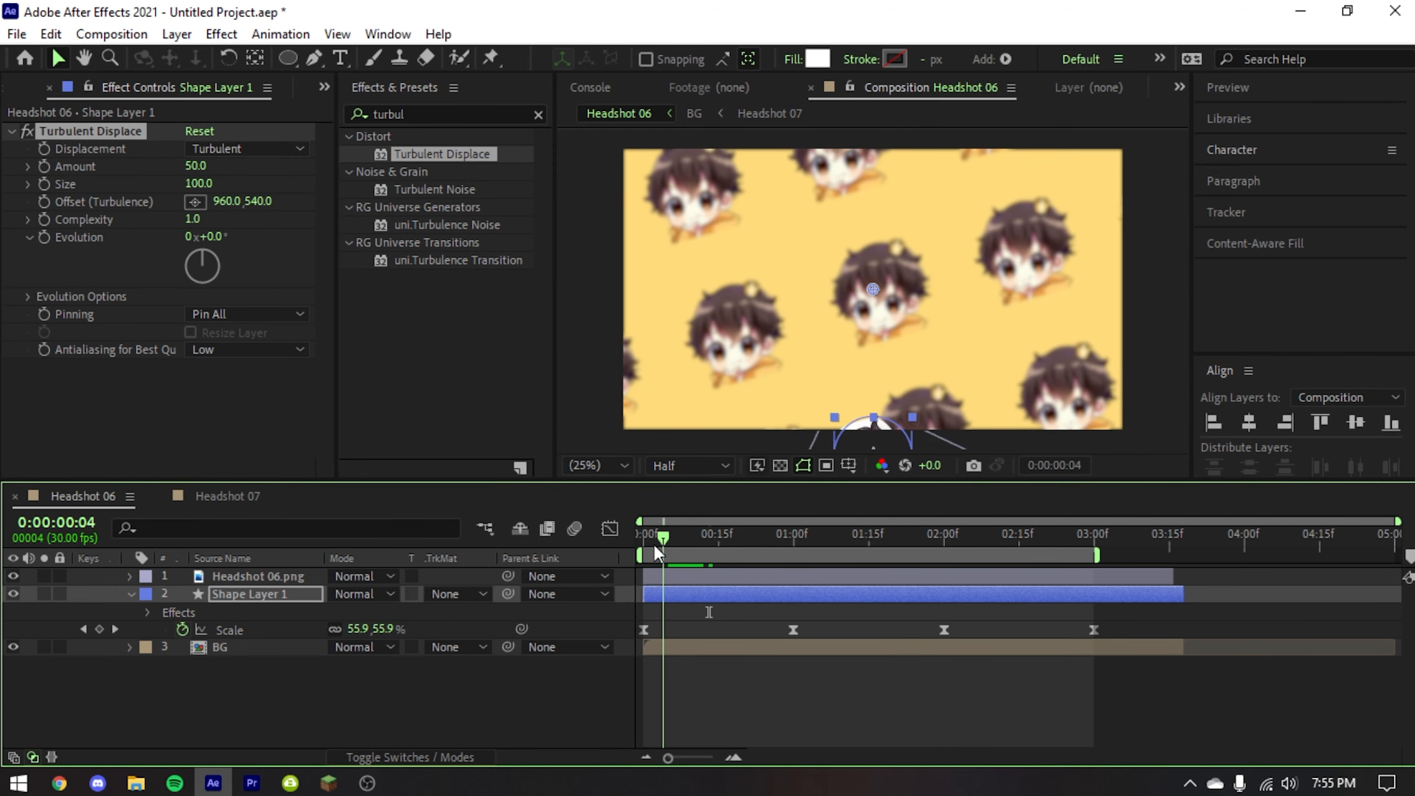
click(736, 682)
key(space)
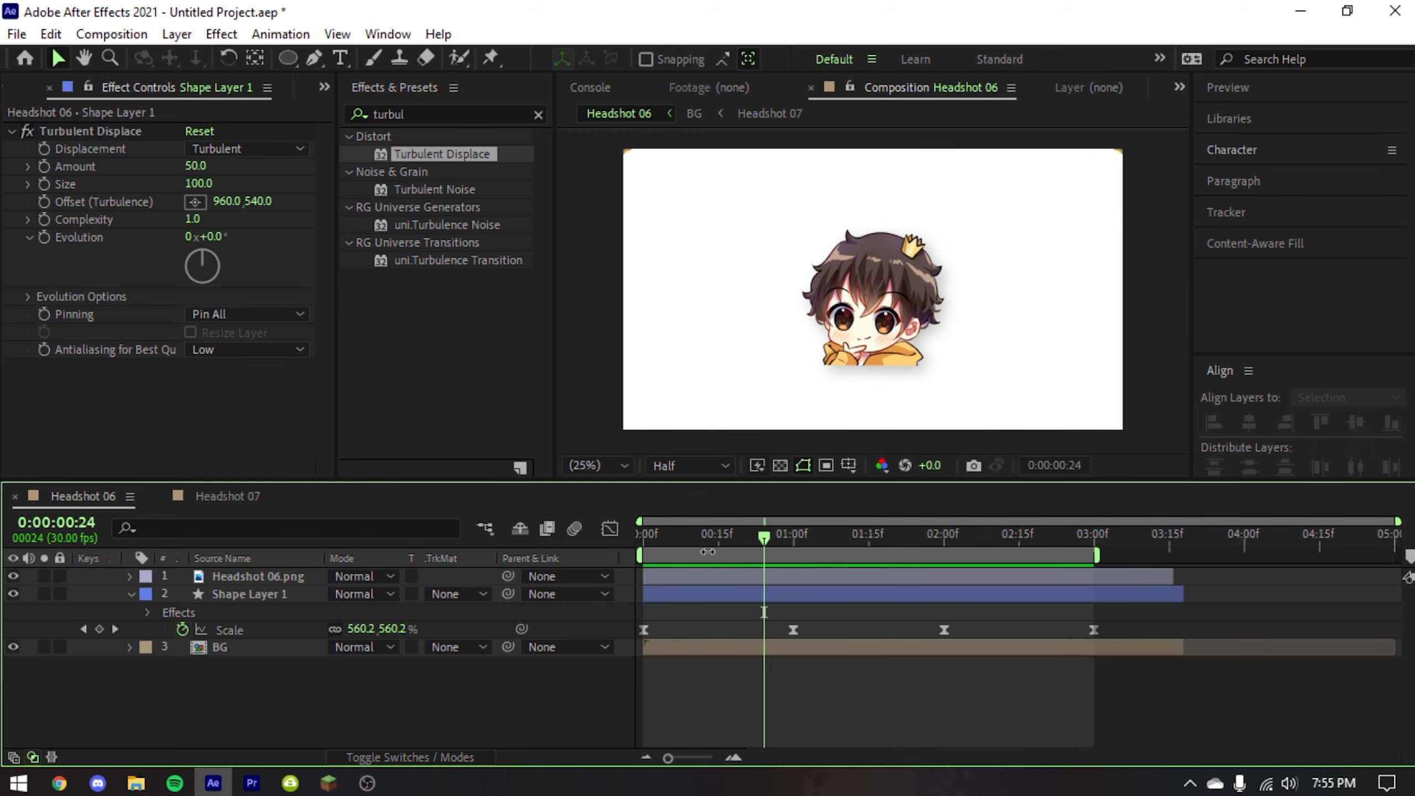
drag(707, 552, 591, 553)
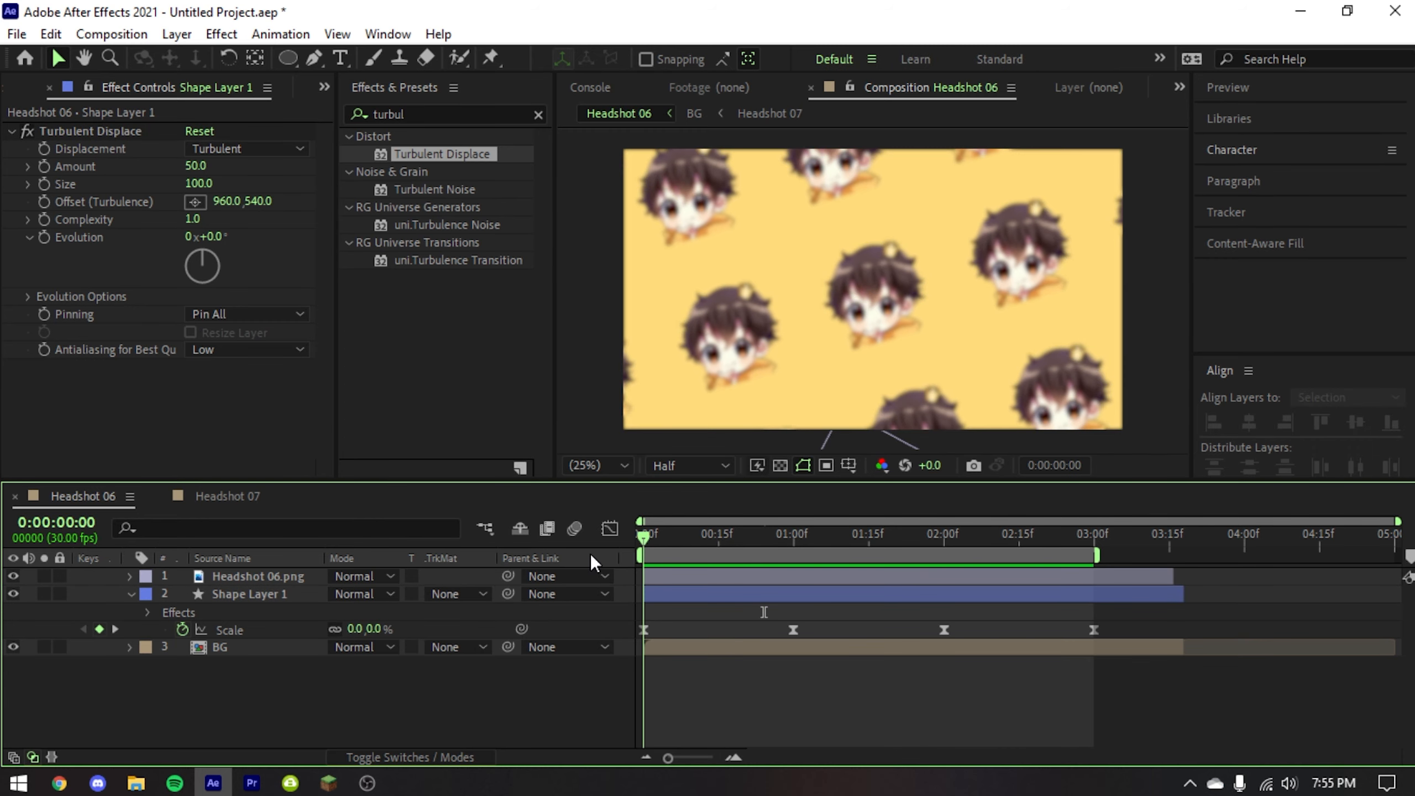
- Set the BG layer's track matte to Alpha Matte "Shape Layer 1"
click(450, 646)
click(513, 580)
drag(661, 544, 623, 543)
click(450, 647)
click(514, 555)
- Review Shape Layer 1's Turbulent Displace settings and the BG layer's track matte
click(298, 647)
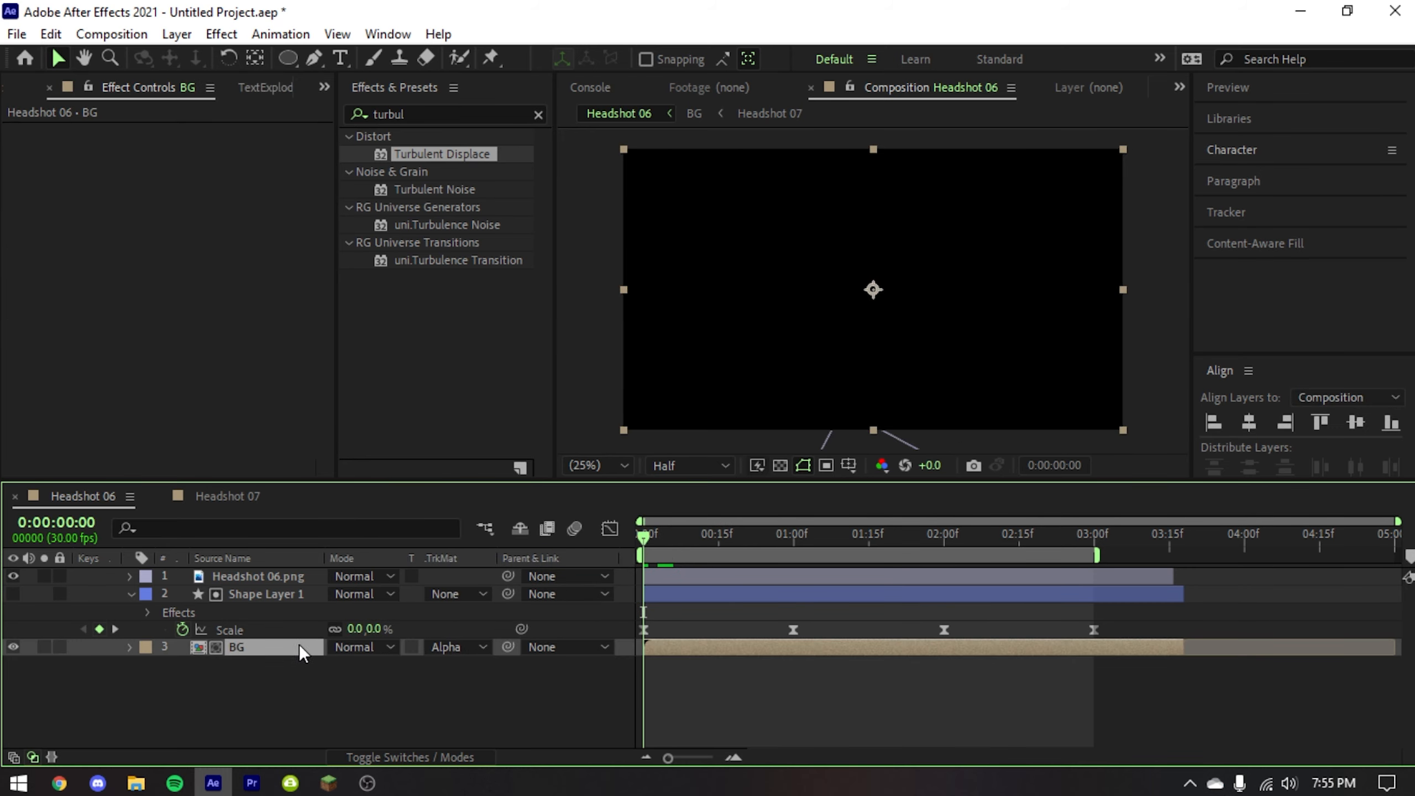
click(386, 687)
click(446, 646)
click(283, 608)
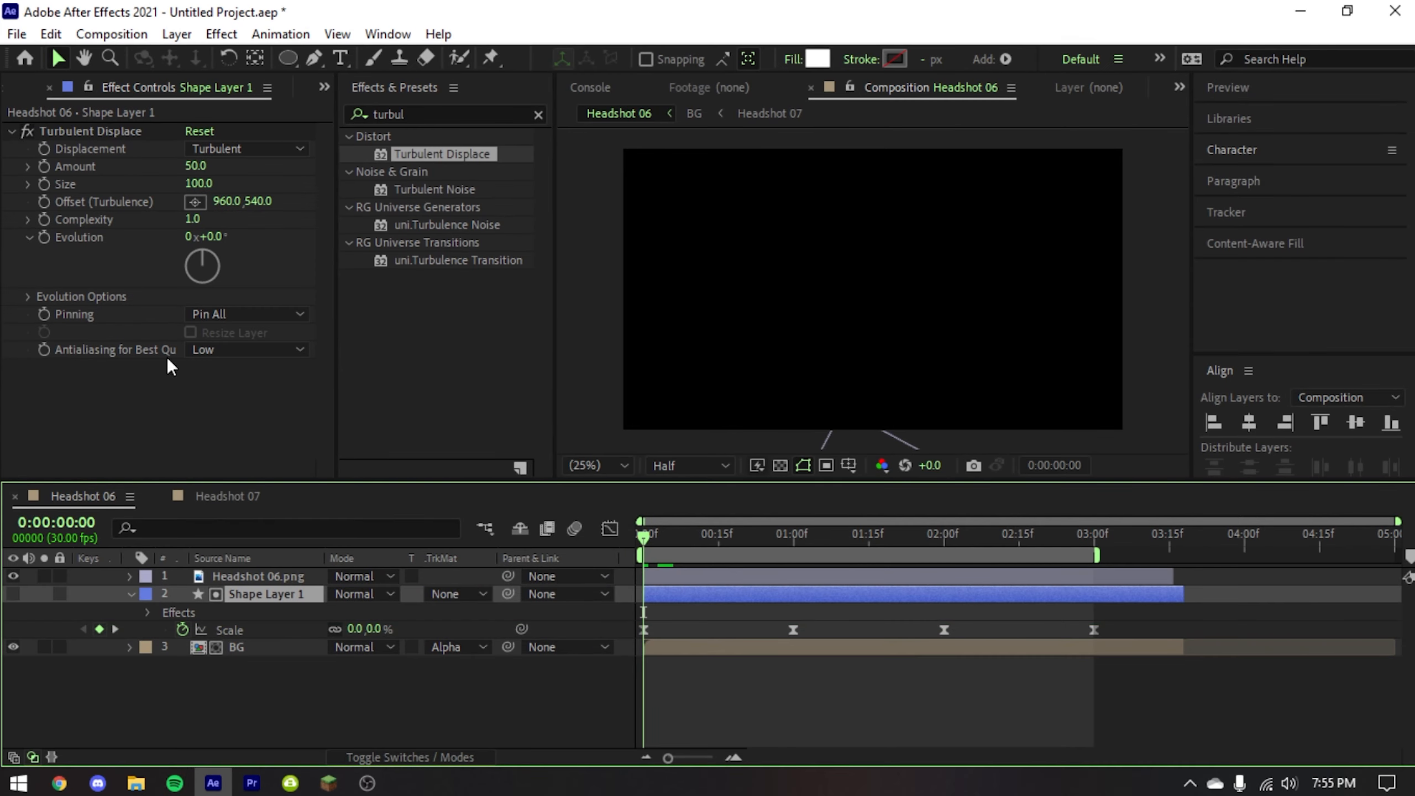
click(27, 79)
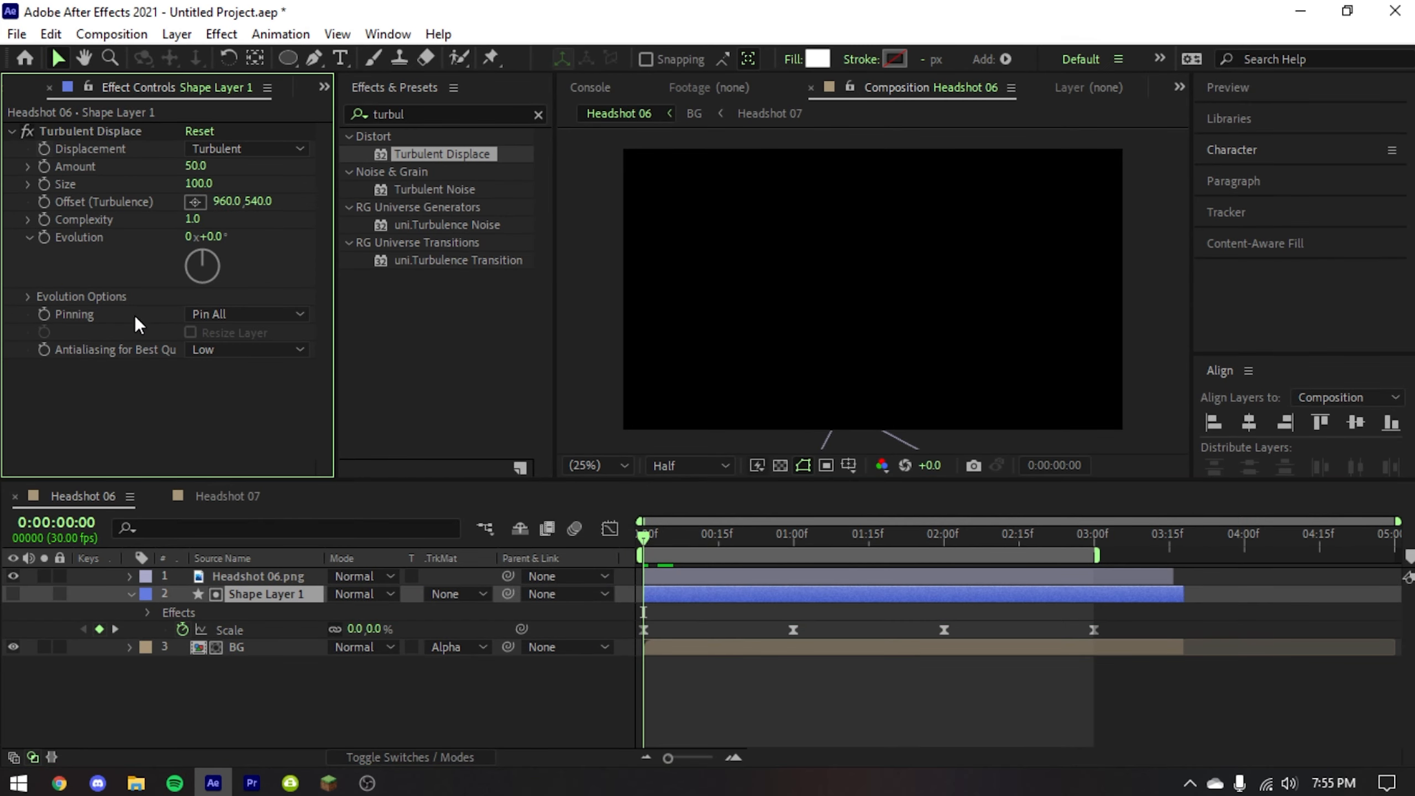
drag(680, 549, 307, 673)
click(274, 647)
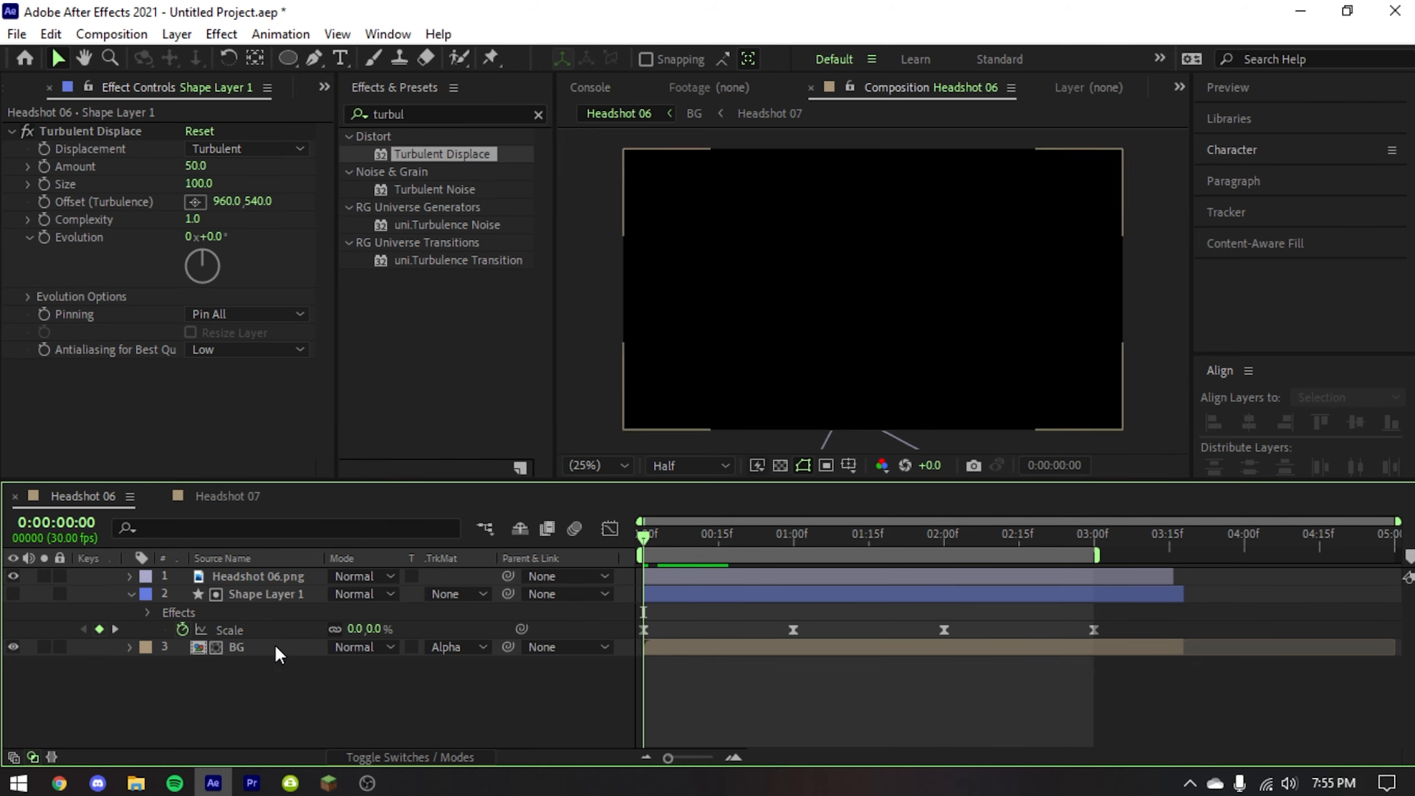
click(485, 648)
click(540, 682)
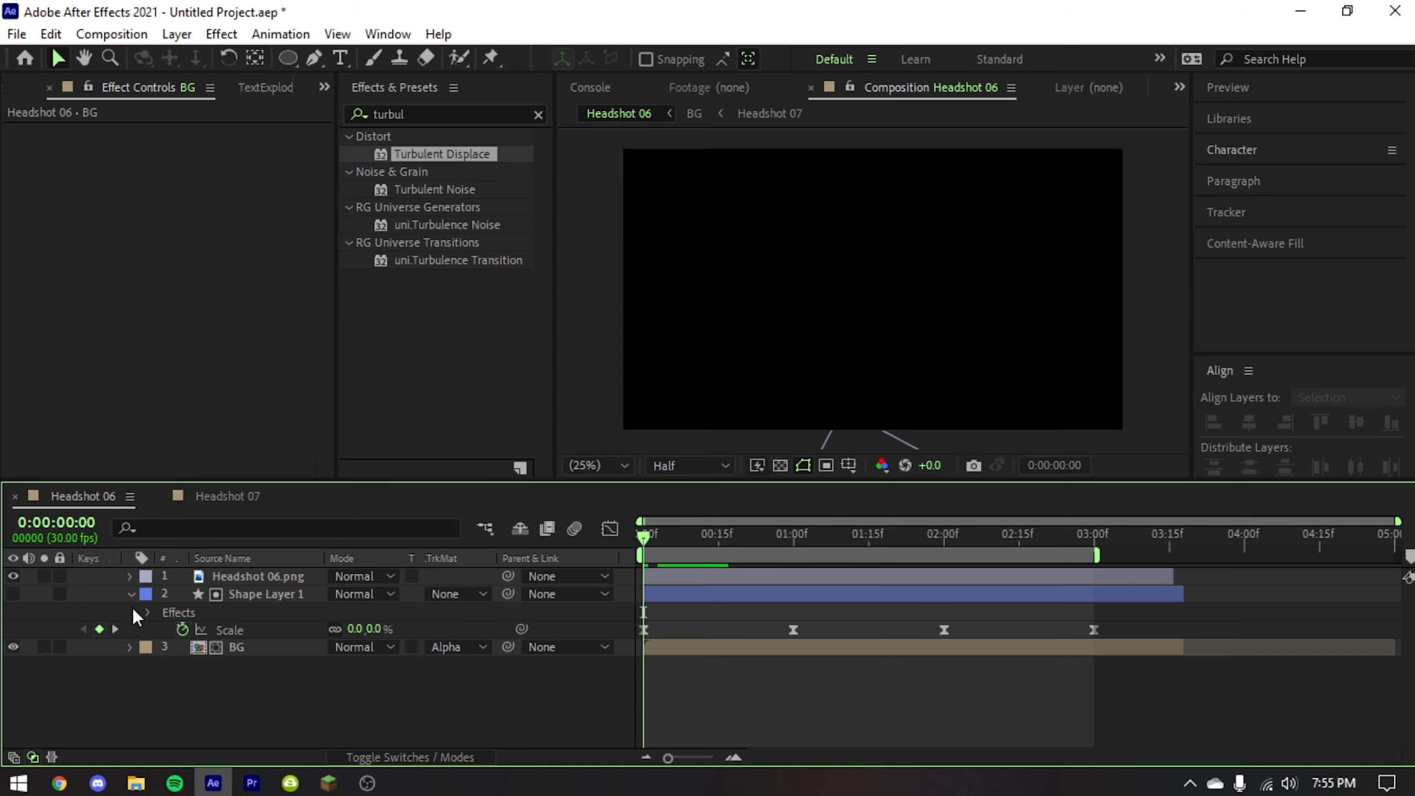
- Collapse Shape Layer 1's properties, check BG's track matte options and preview the matted background
click(132, 593)
click(451, 612)
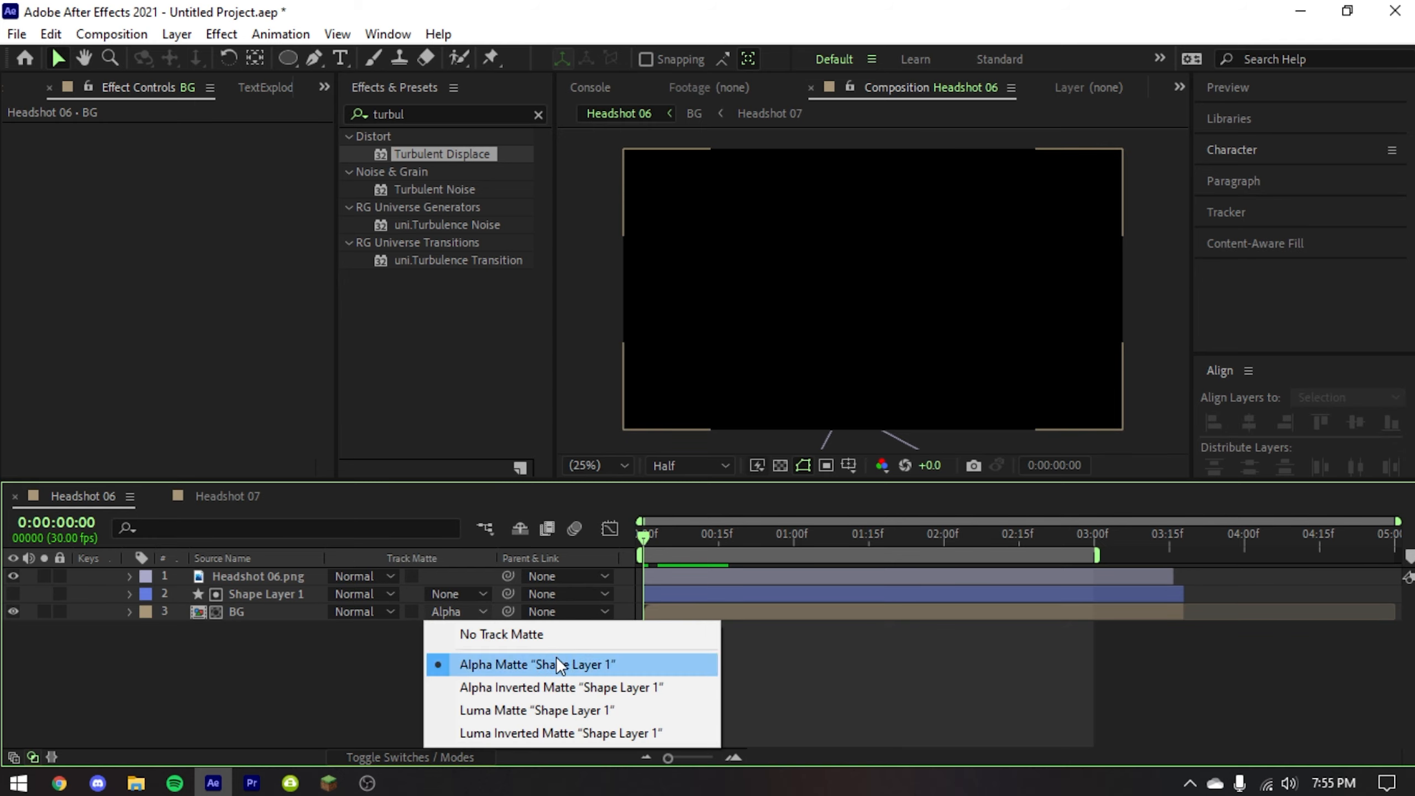
click(309, 674)
key(space)
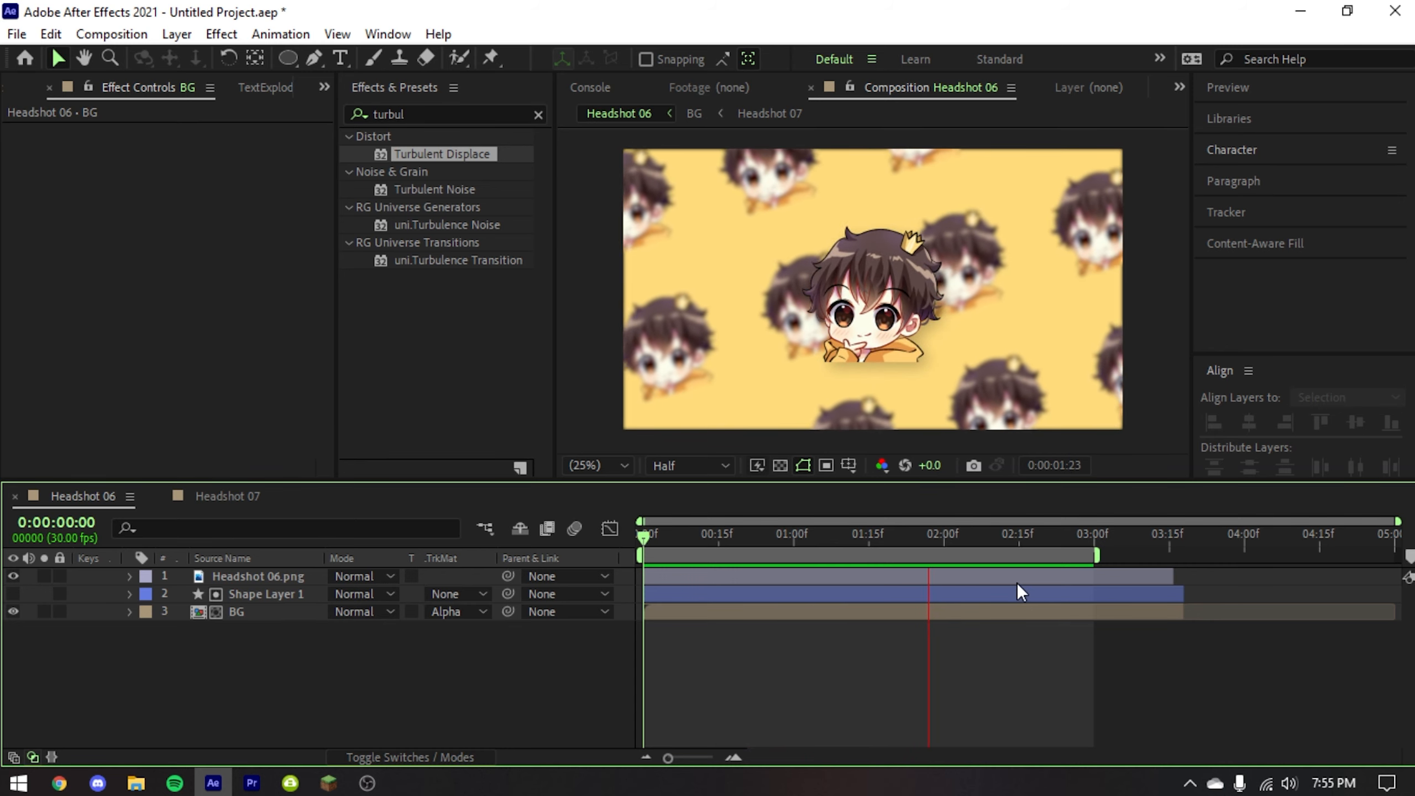
key(space)
drag(1005, 539, 943, 540)
- Show the layer switches, enable motion blur for all layers in Headshot 06 and preview the opening frames
click(440, 756)
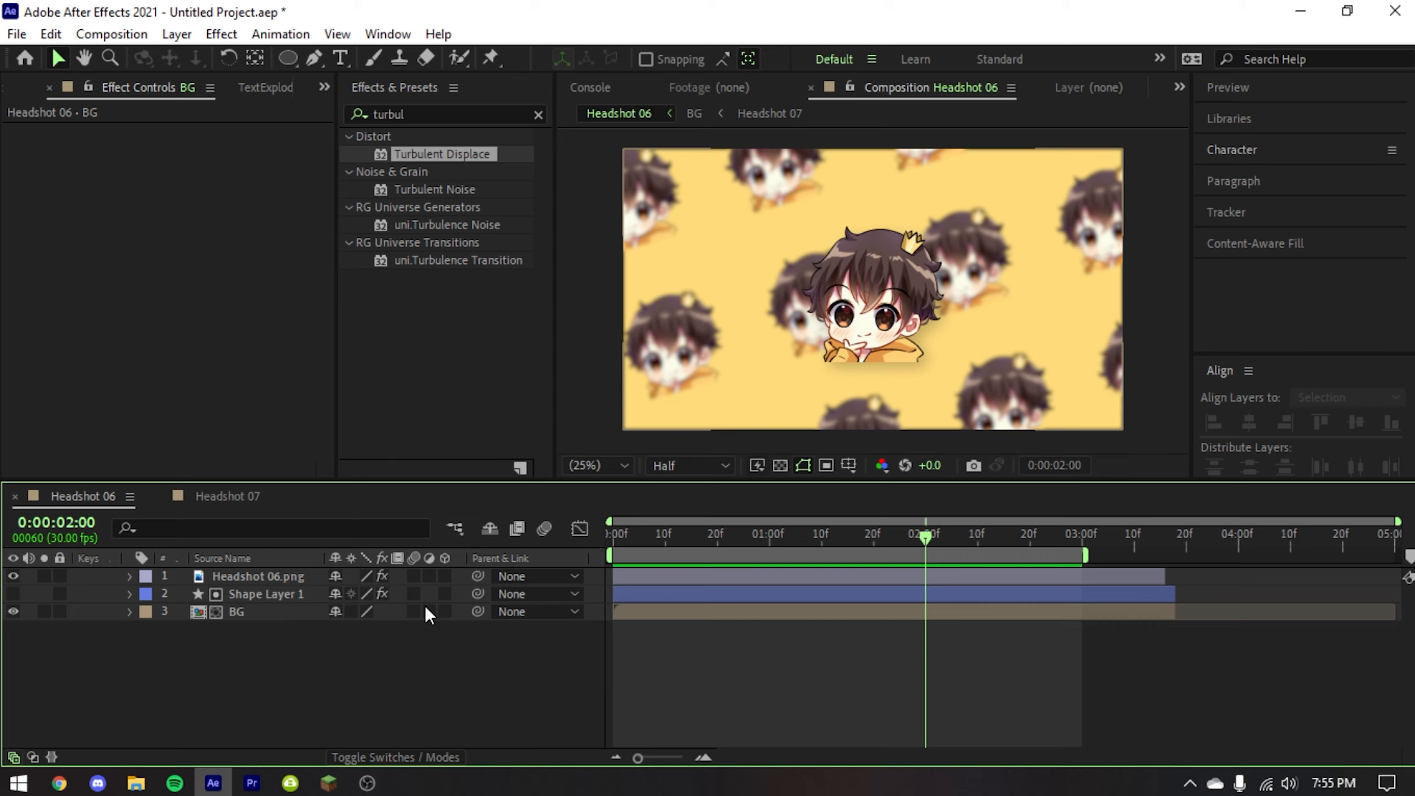
key(space)
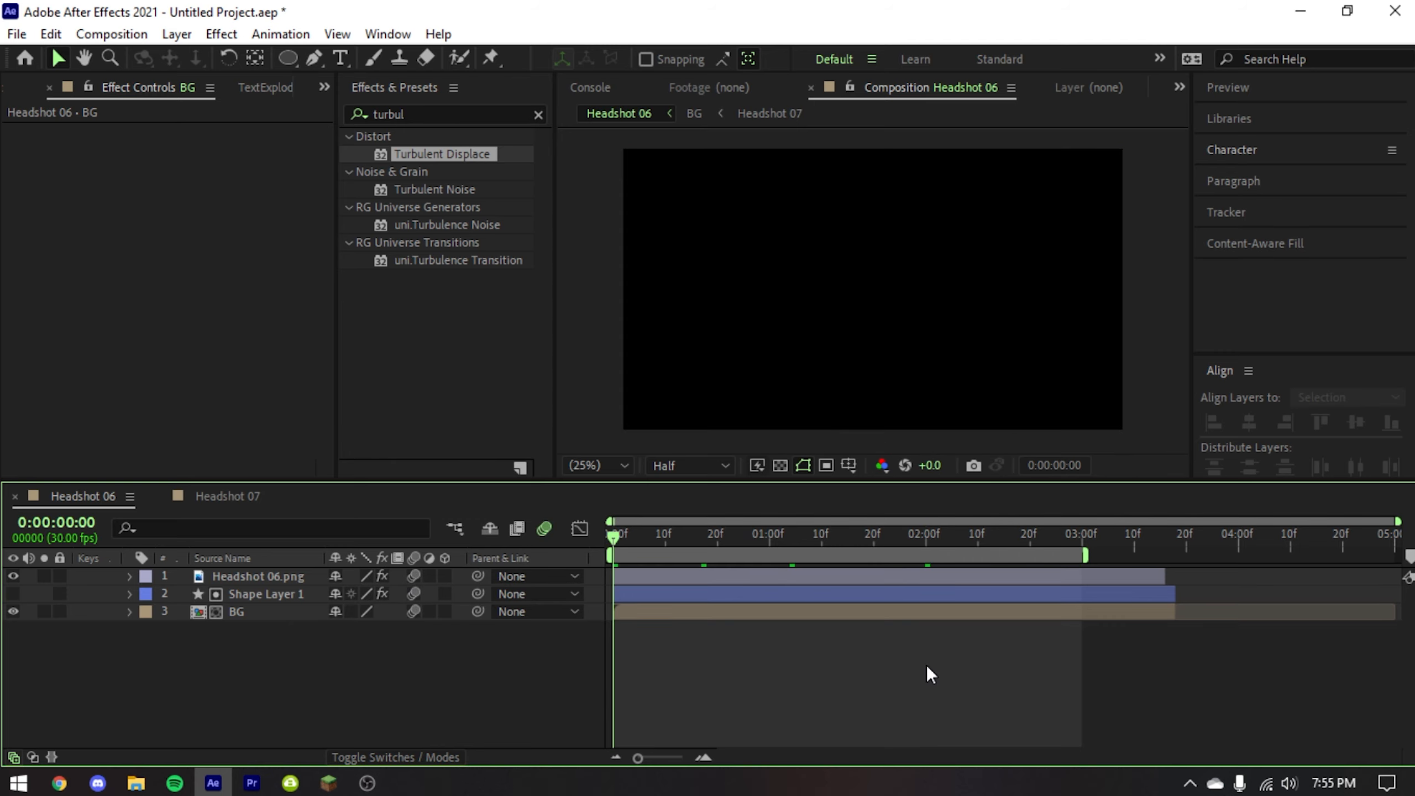
drag(714, 539, 655, 533)
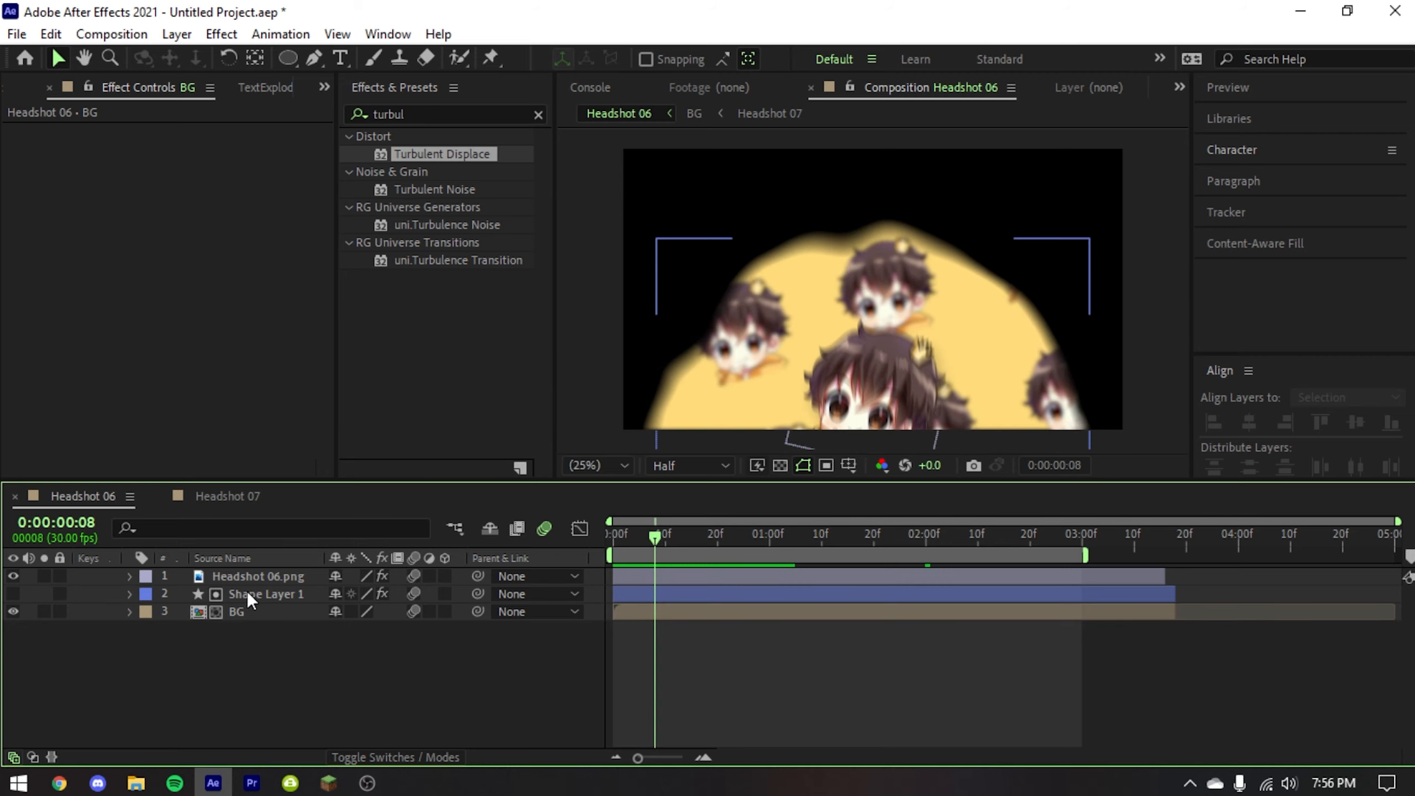
- Open the BG precomp, enable motion blur on its three layers, and switch to the Headshot 07 composition
double_click(244, 611)
drag(414, 612, 412, 558)
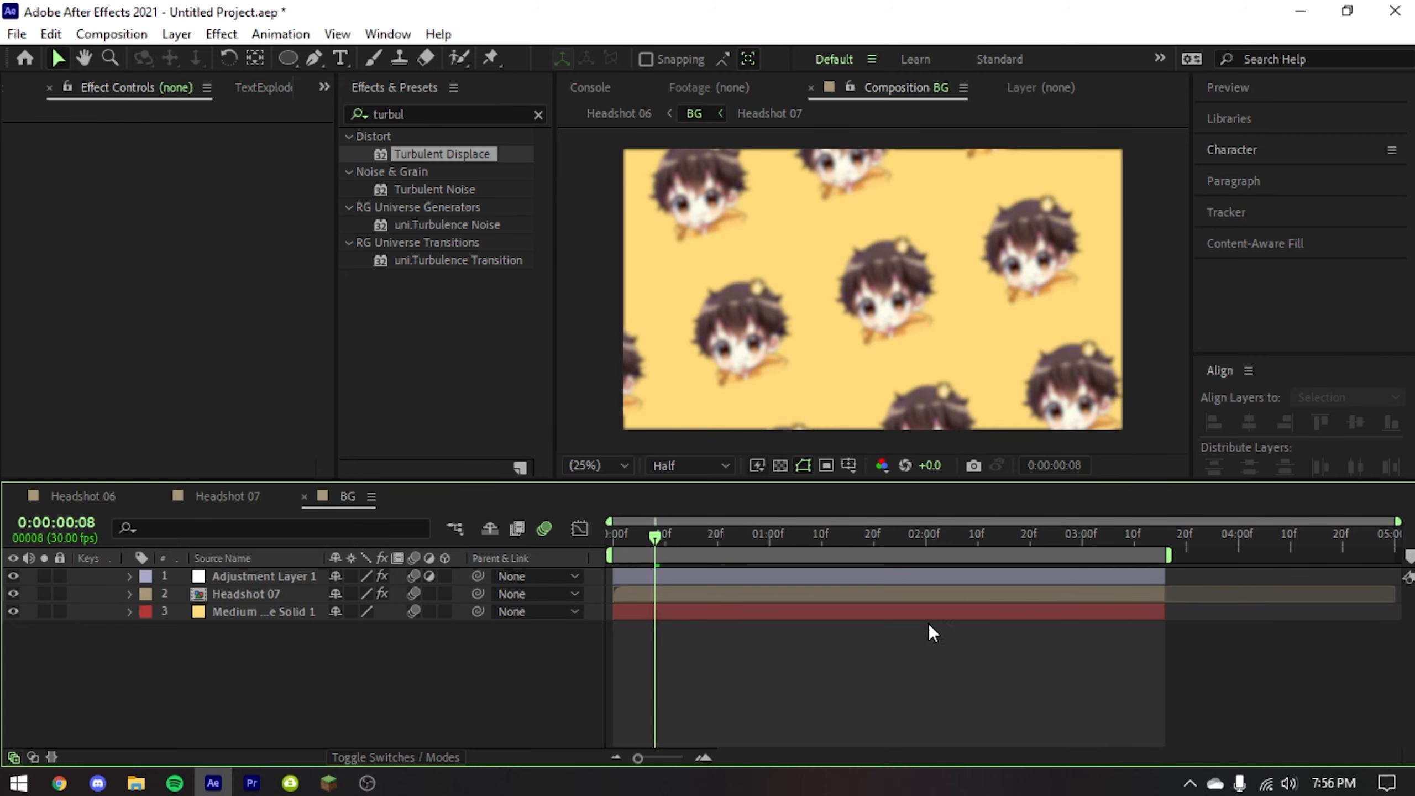
drag(657, 545, 491, 531)
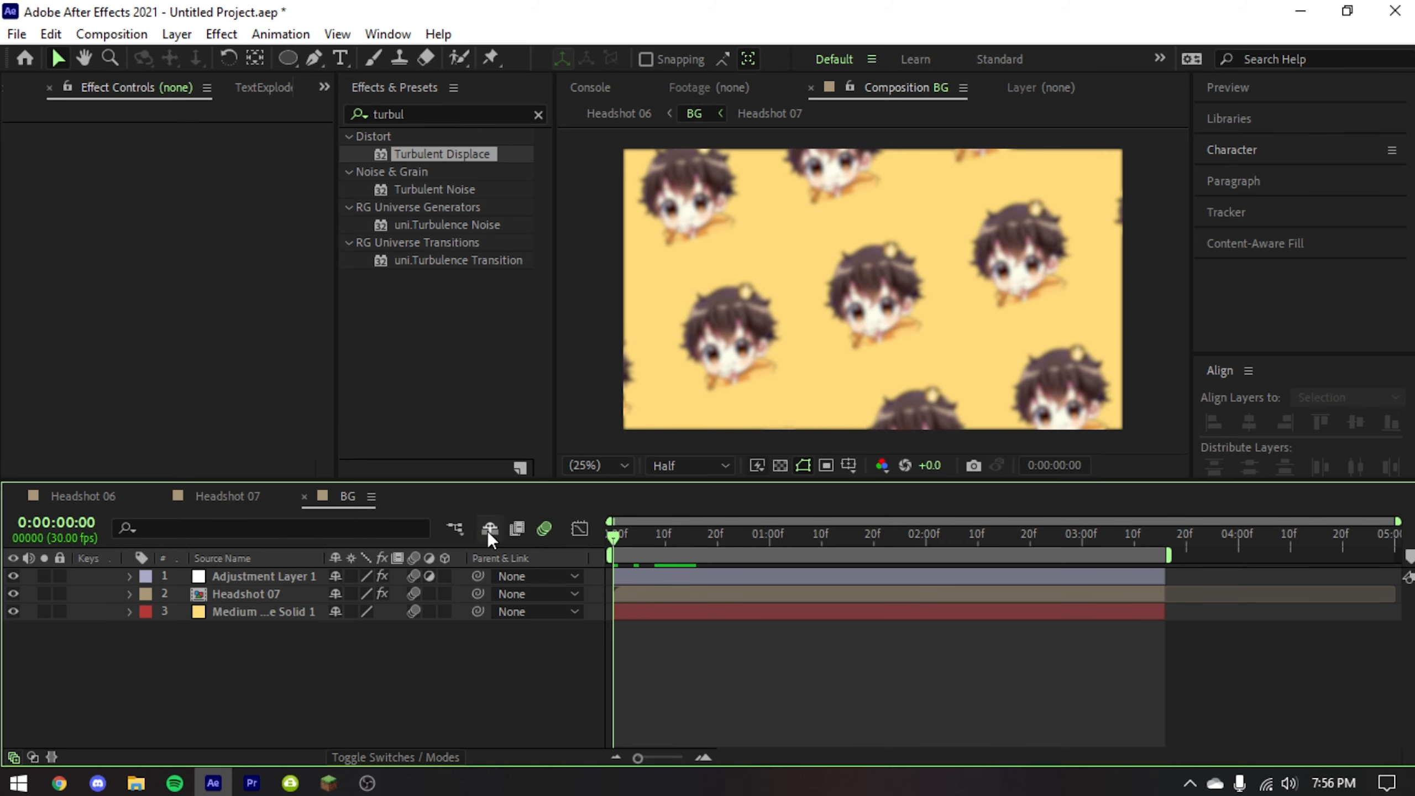
click(221, 499)
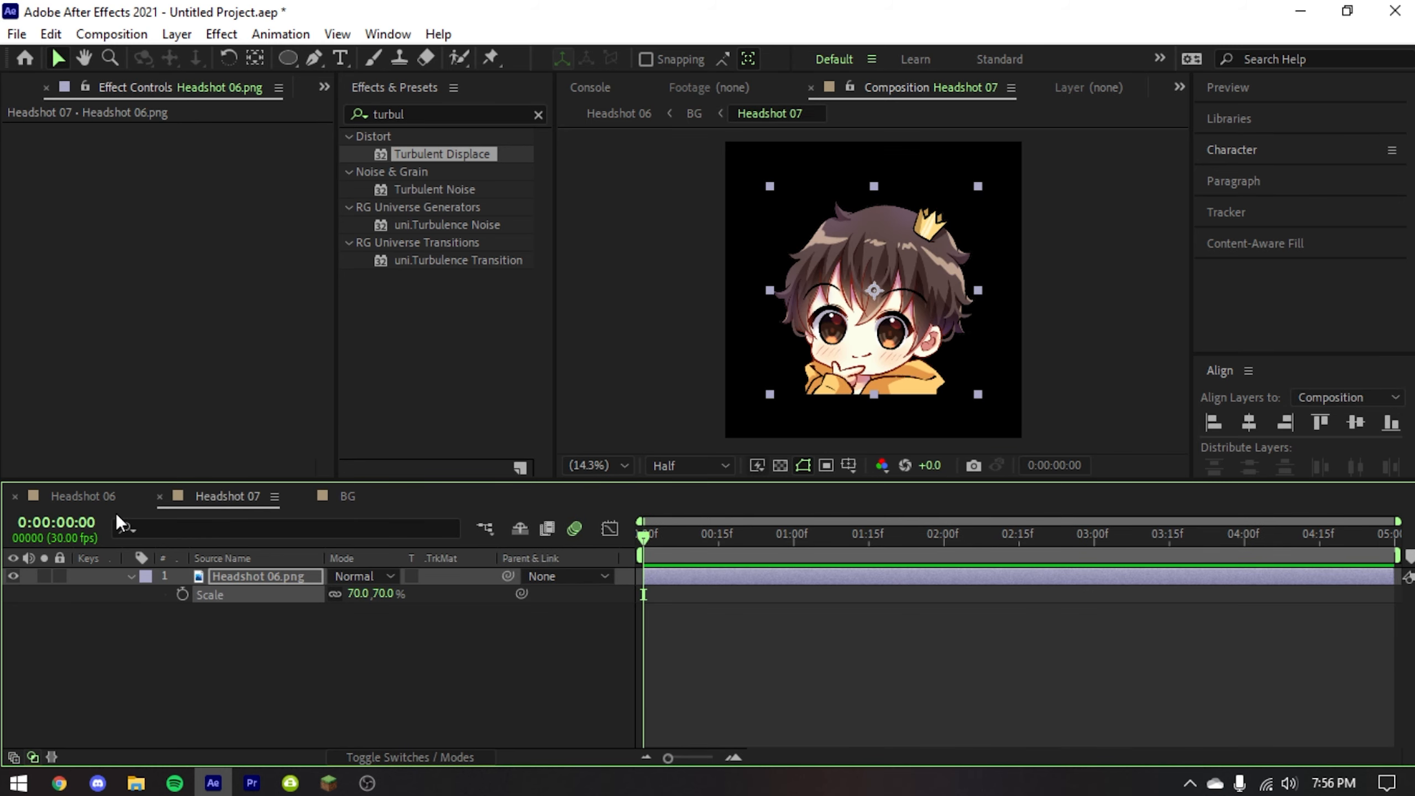
- Enable motion blur on the headshot layer in Headshot 07, and return to Headshot 06 to check frame 18
click(86, 496)
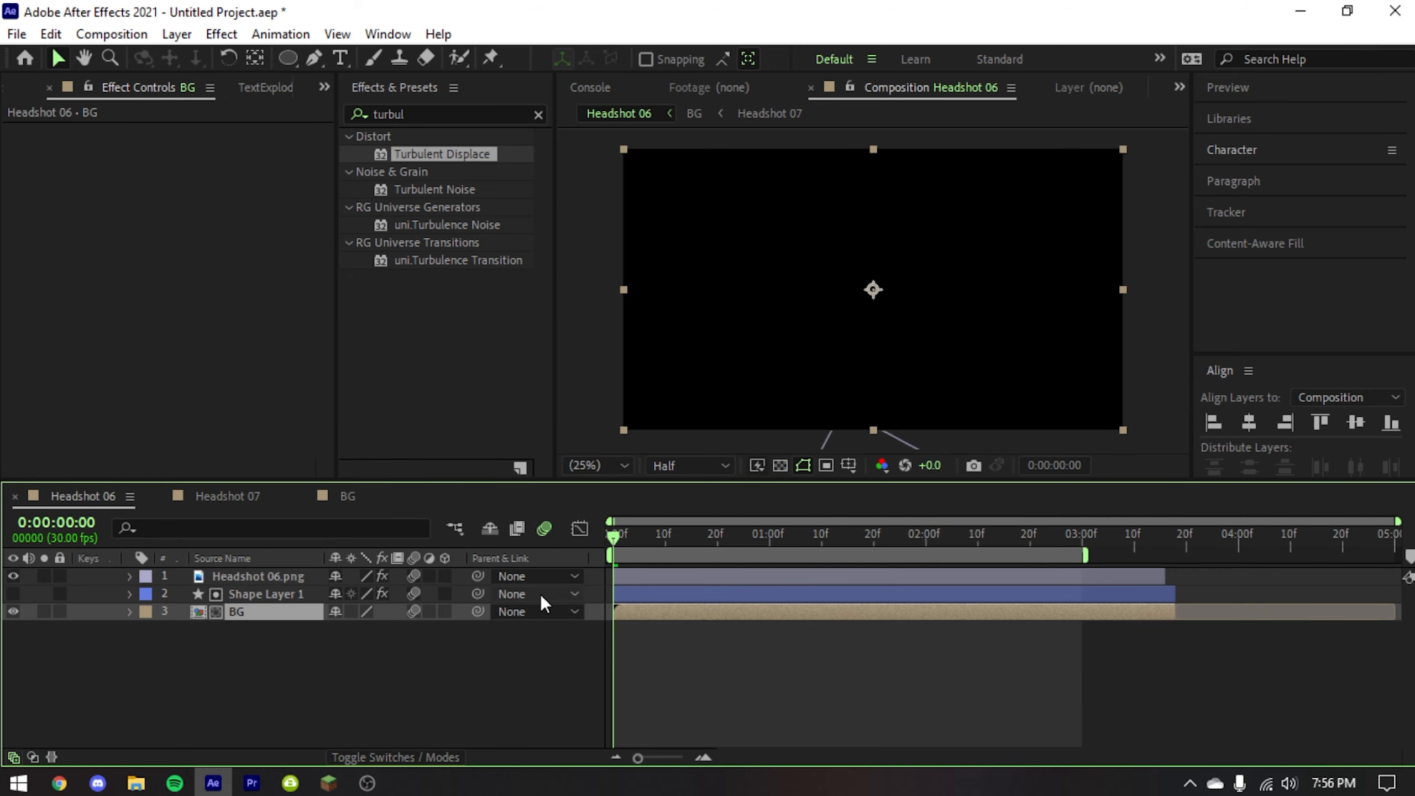
click(226, 499)
click(379, 757)
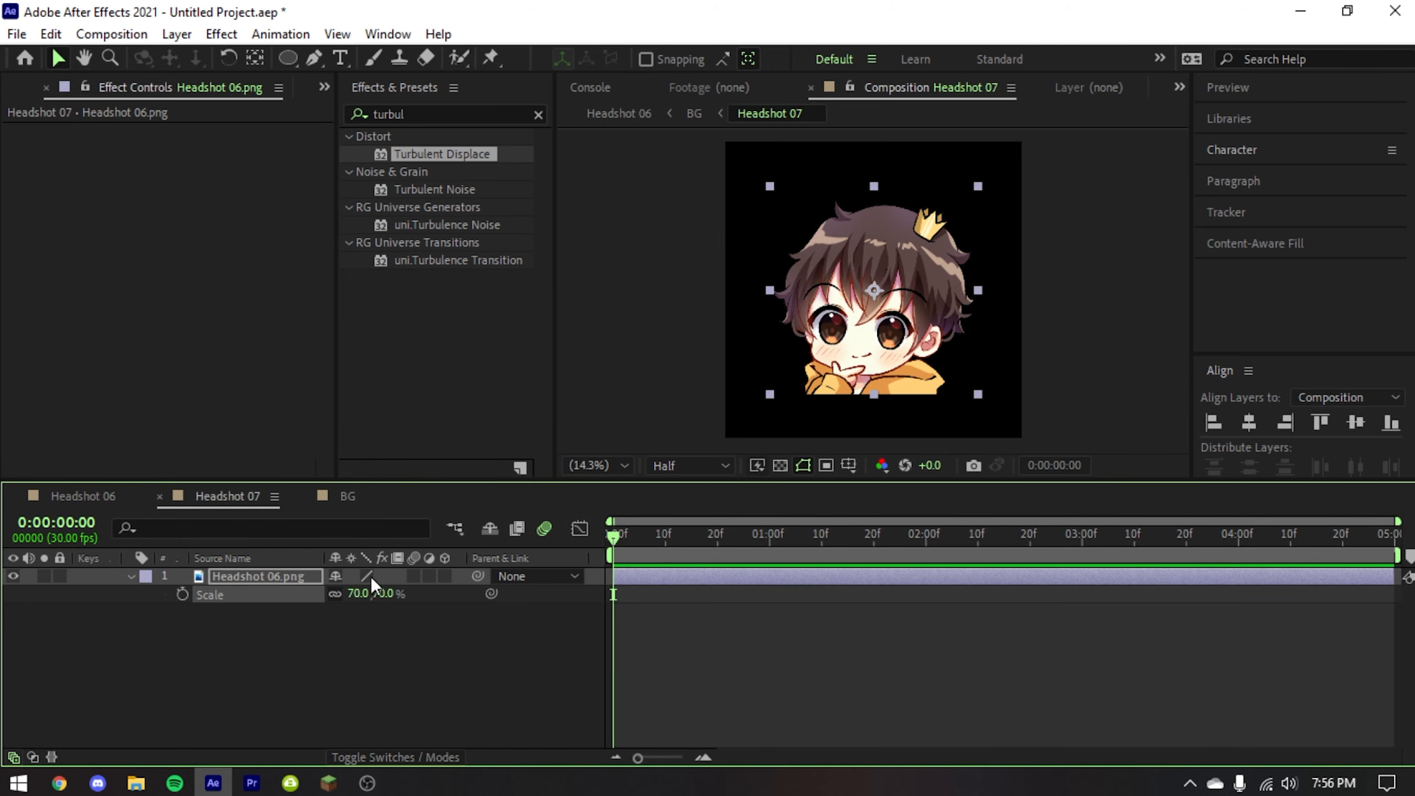
click(438, 678)
click(97, 495)
drag(613, 535, 706, 523)
click(772, 648)
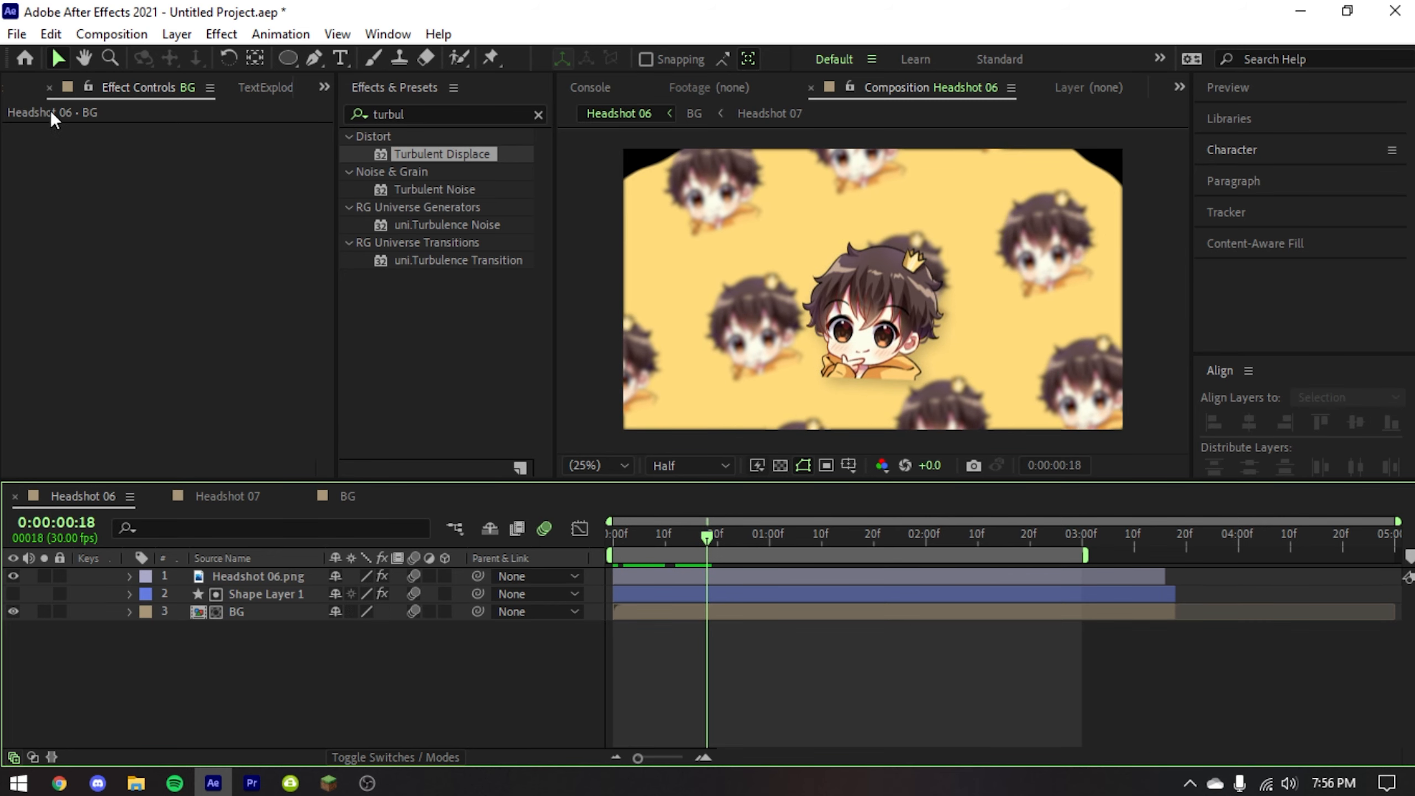
- Replace the Headshot 06.png footage with Headshot 06 BG.png and delete the duplicate footage item from the project
key(ctrl+0)
click(117, 295)
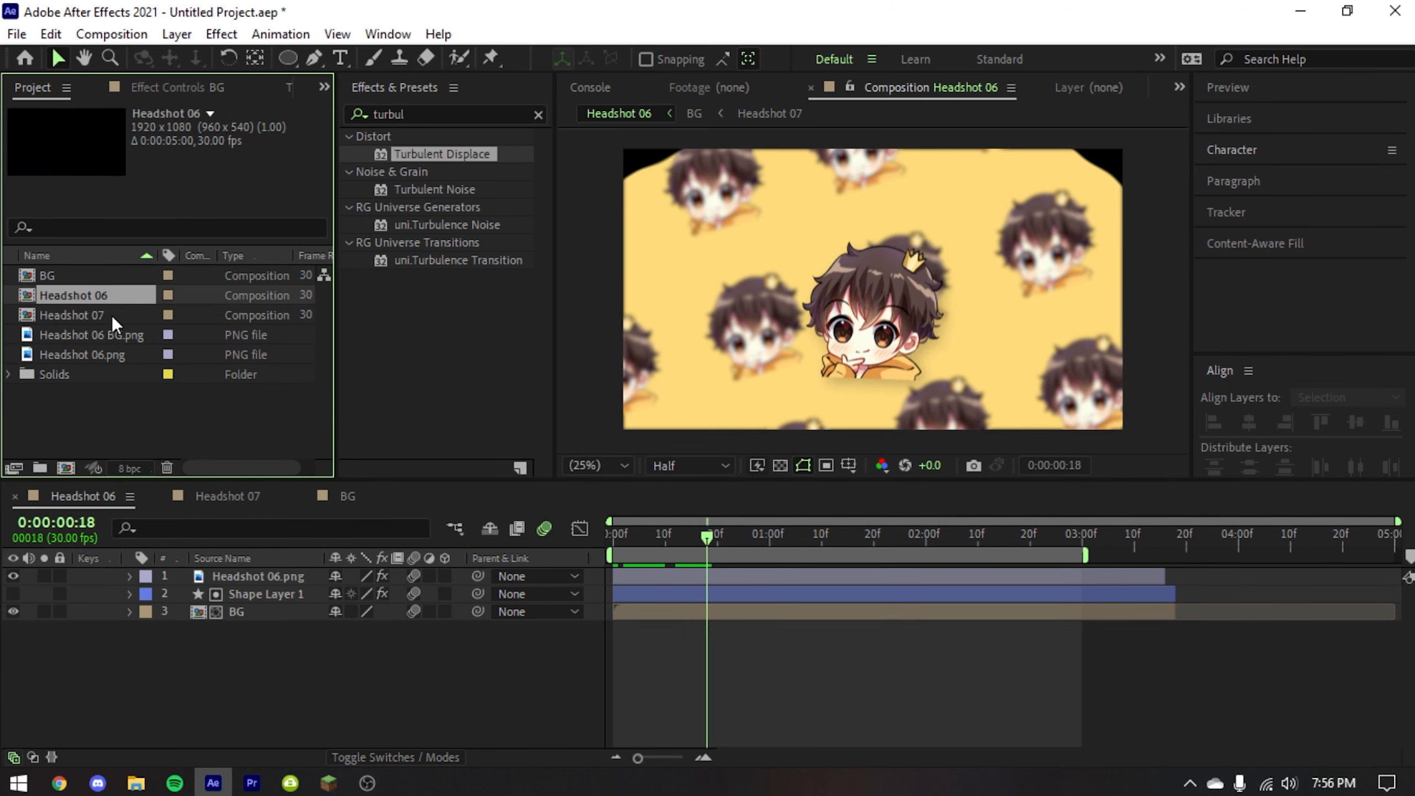
click(111, 316)
click(114, 334)
right_click(105, 350)
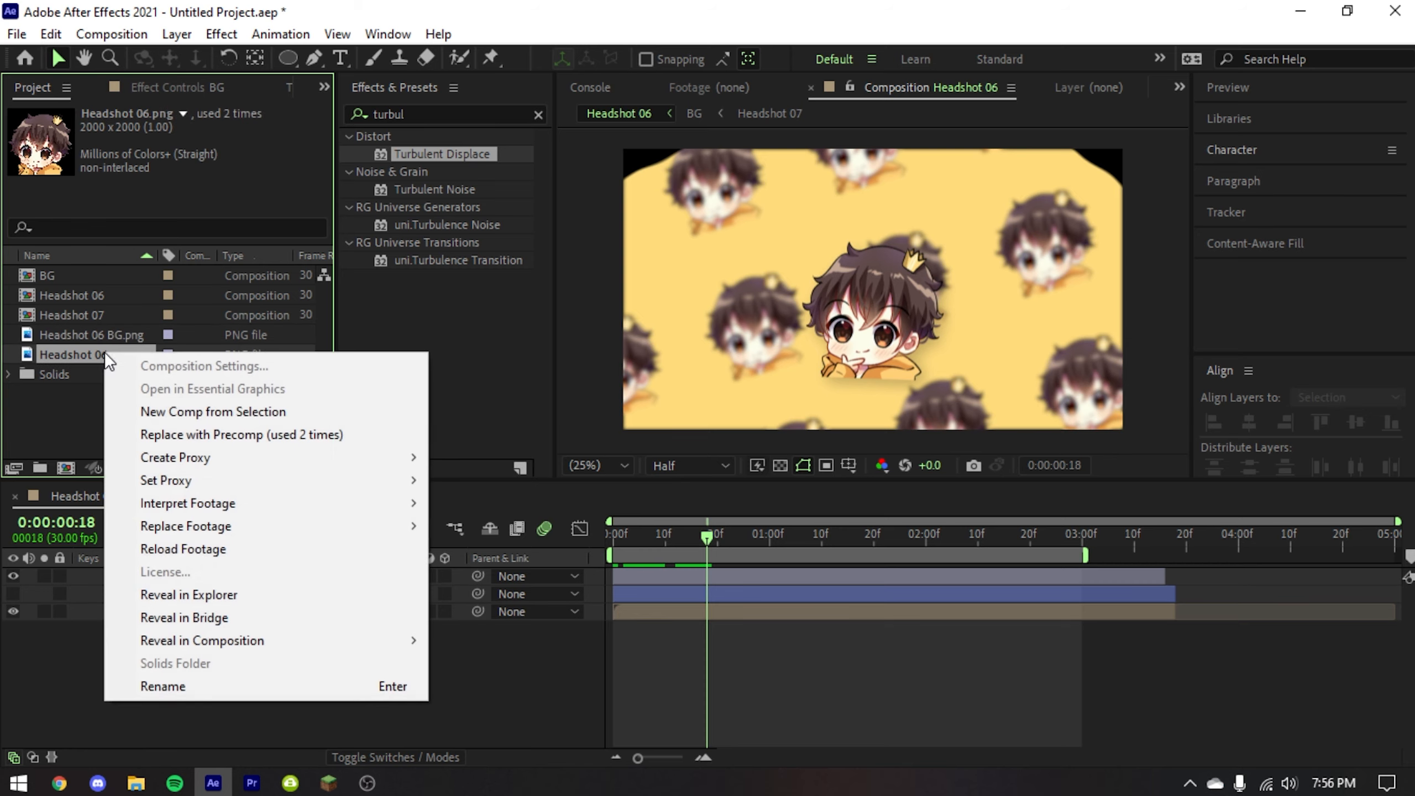
click(90, 407)
click(128, 354)
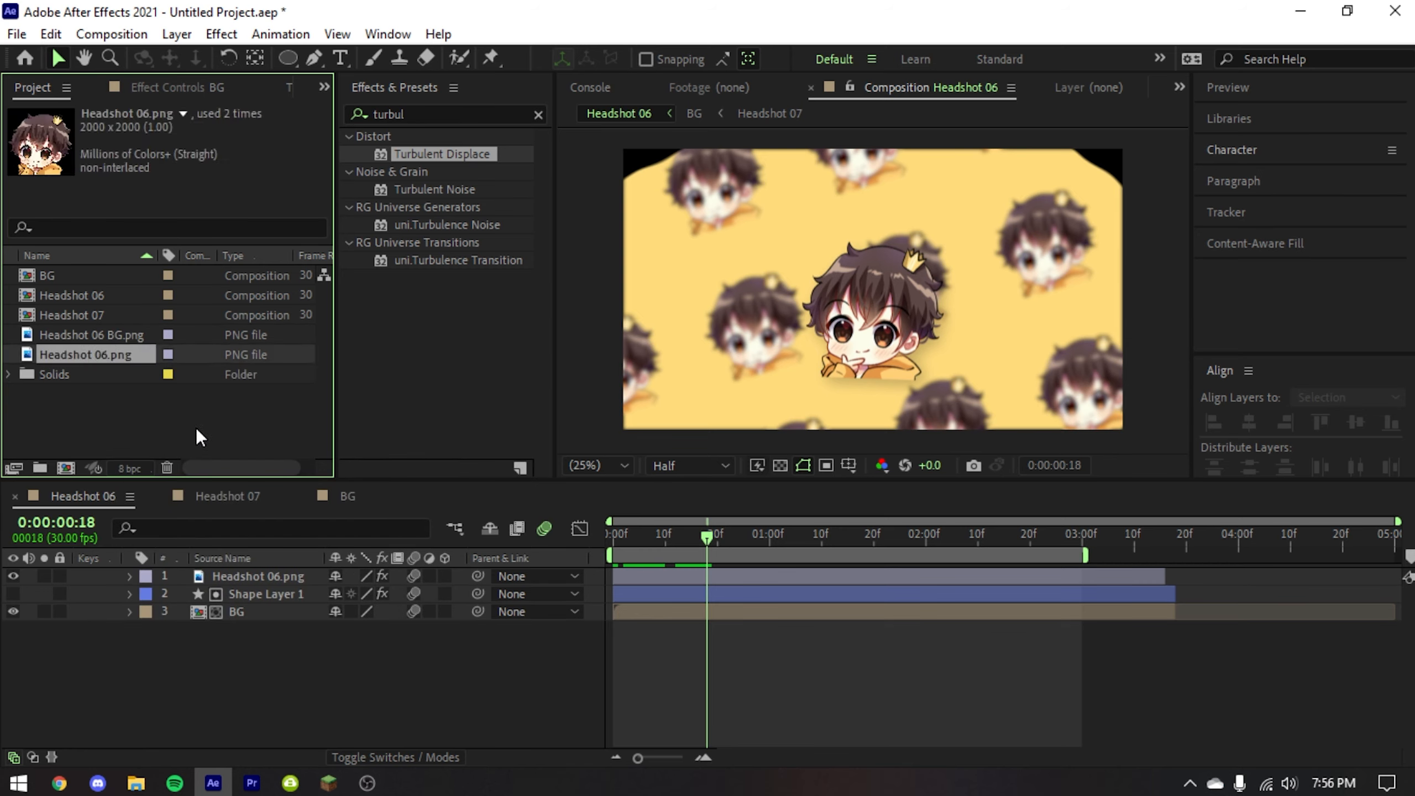
right_click(78, 351)
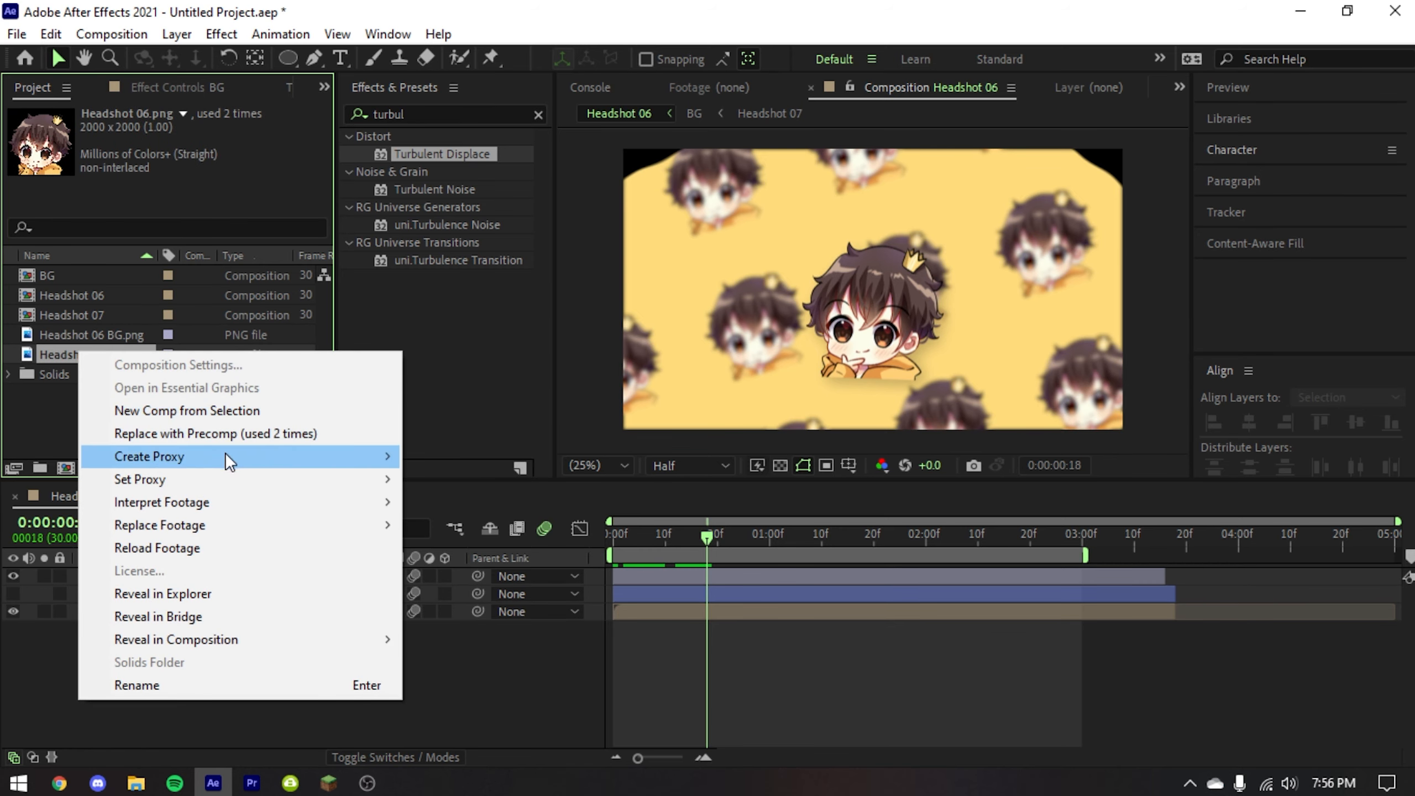
mouse_move(188, 527)
click(524, 527)
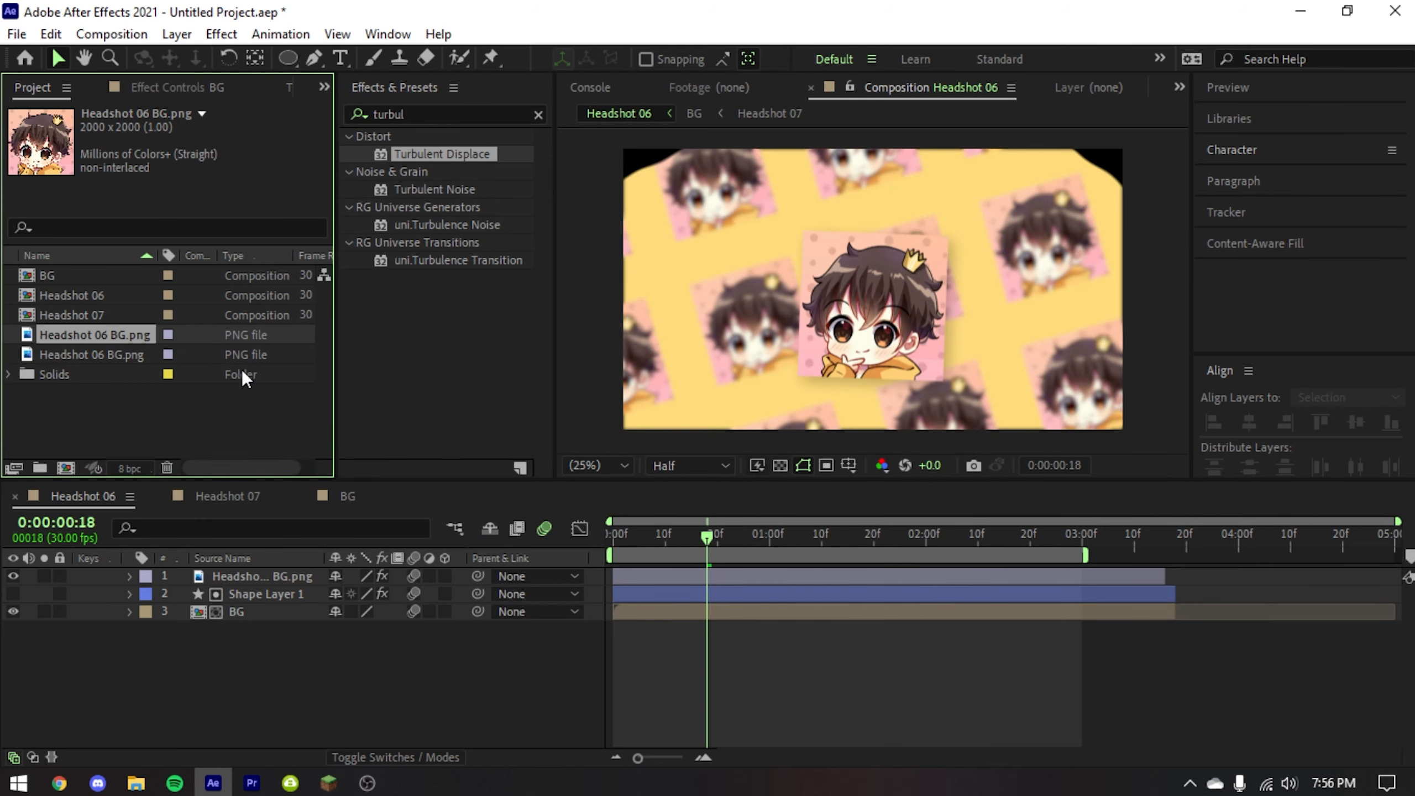
key(Delete)
click(486, 698)
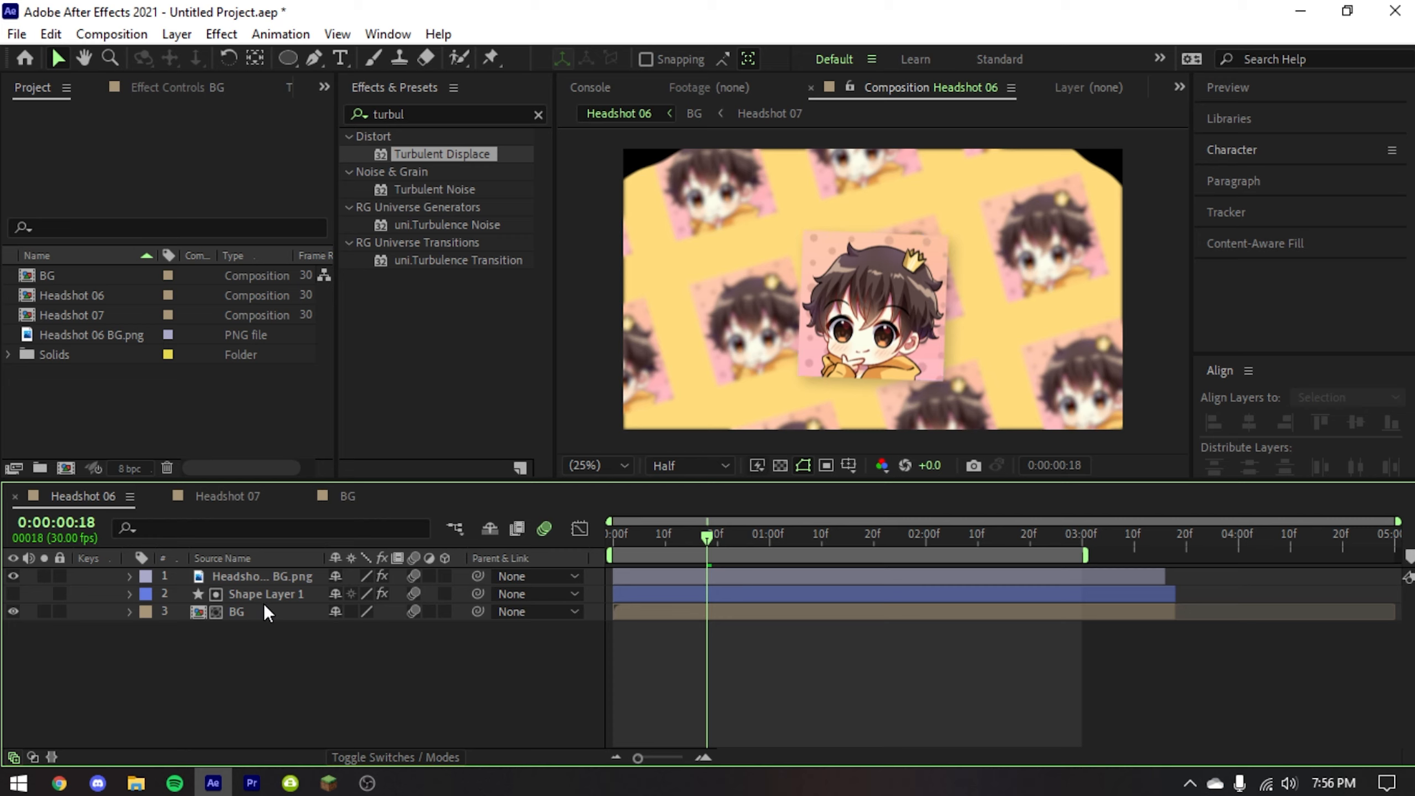
- Add a full-size elliptical mask to the headshot layer in Headshot 06 and check the circular crop along the timeline
click(281, 576)
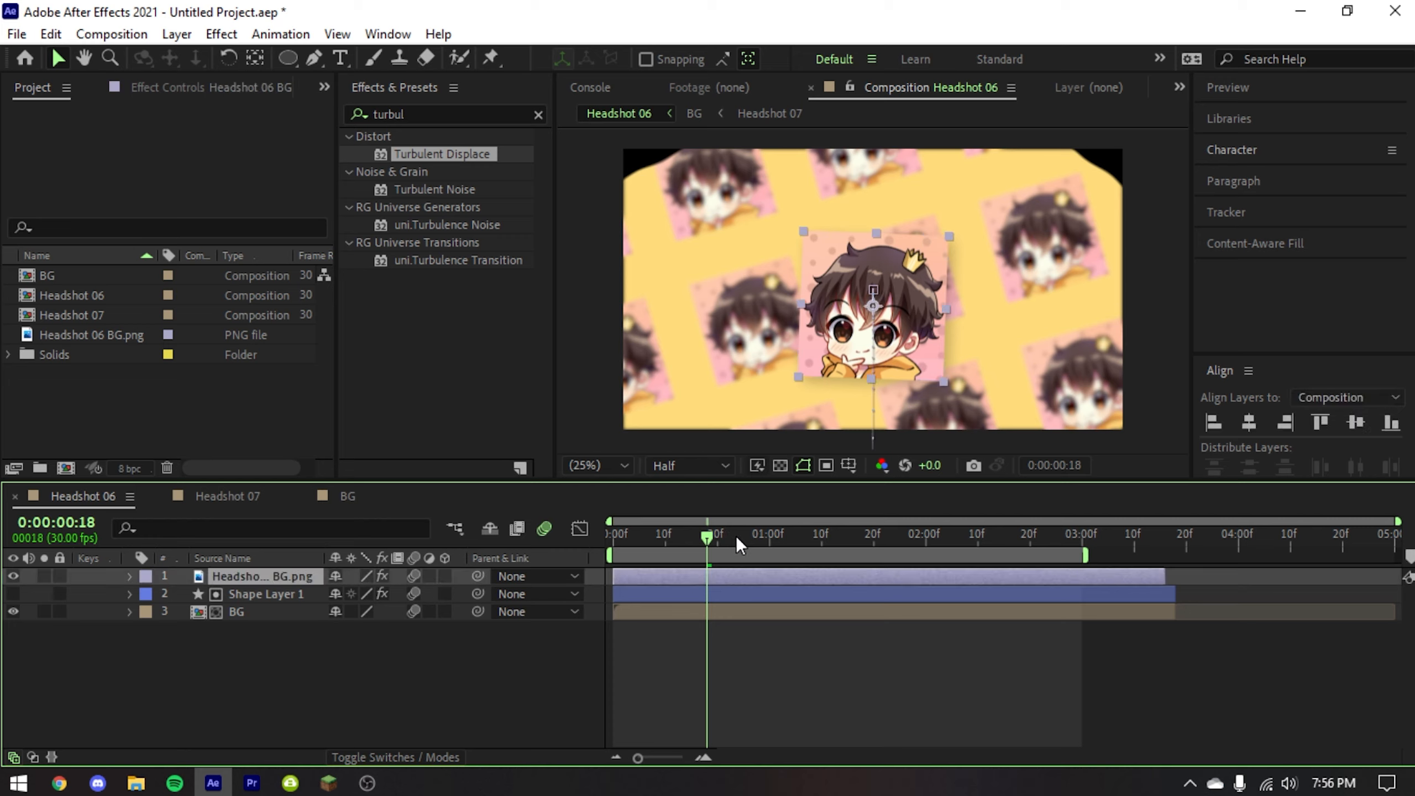
drag(736, 545, 775, 540)
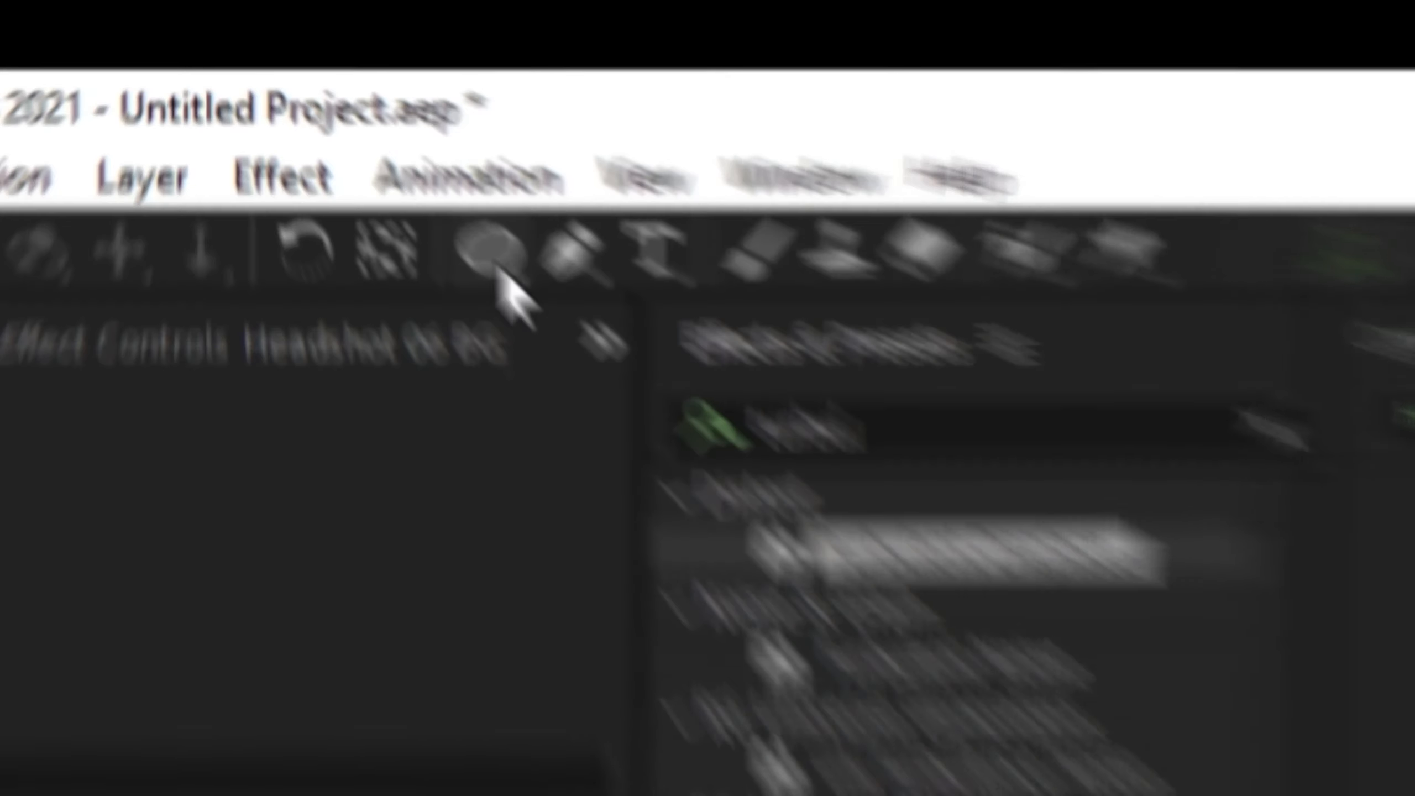
click(290, 60)
key(v)
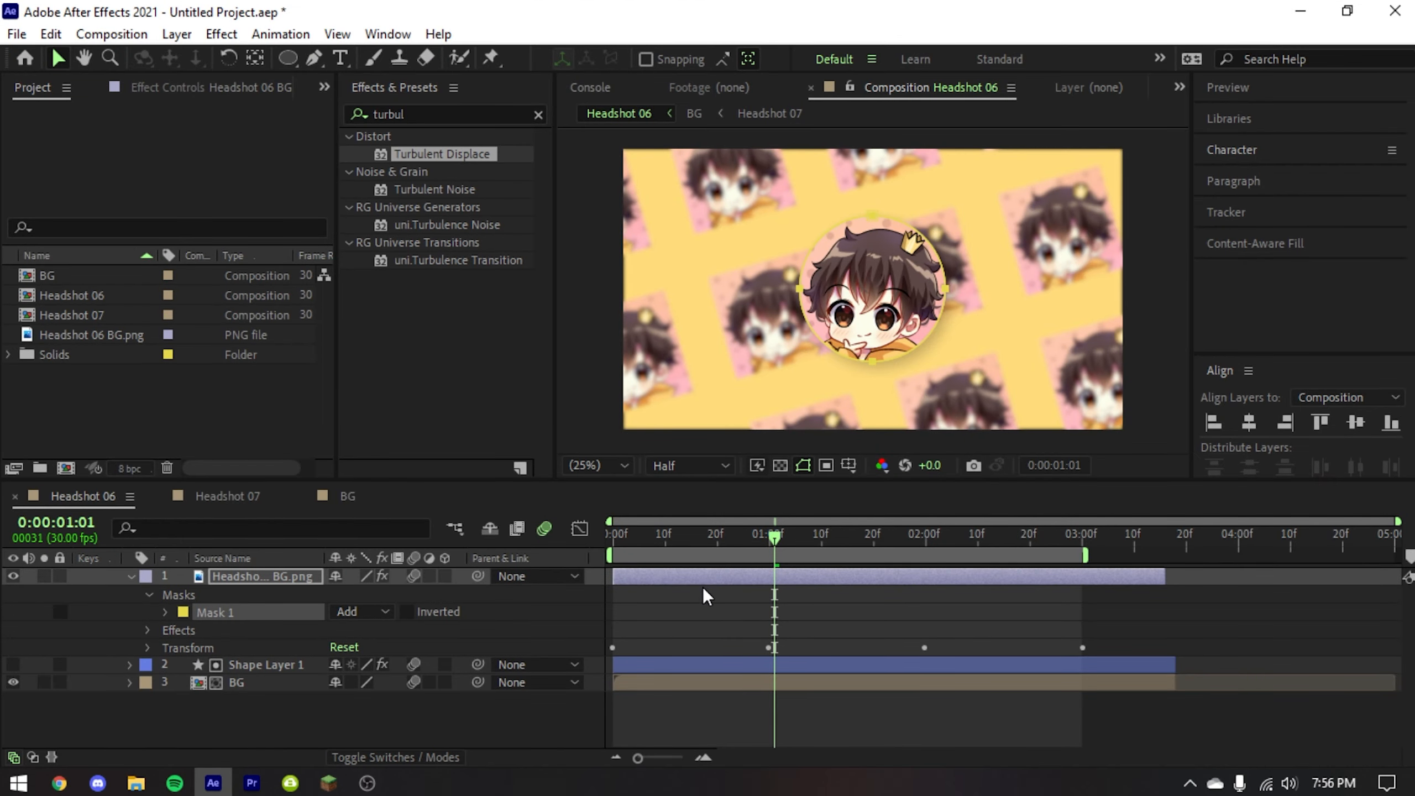
click(707, 597)
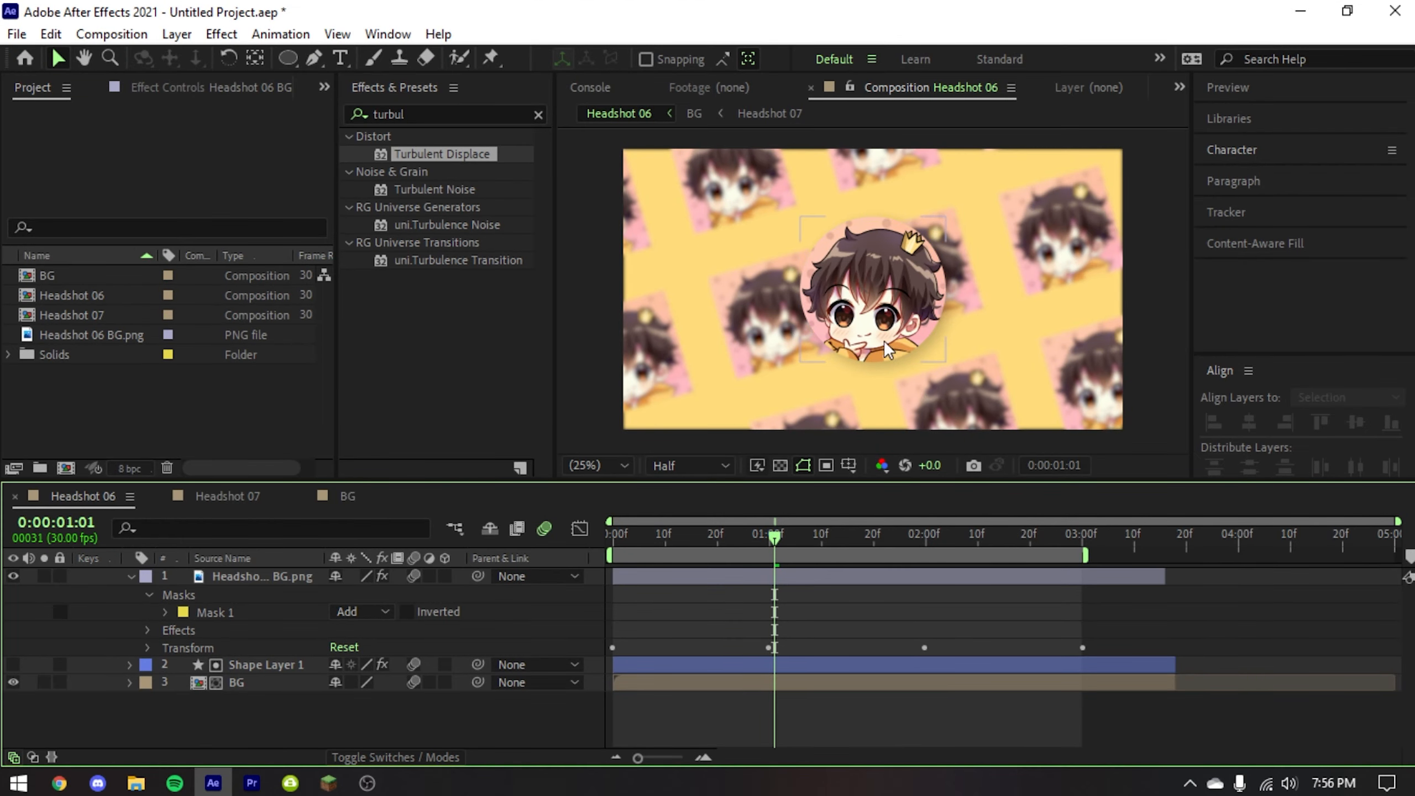
drag(673, 543, 692, 539)
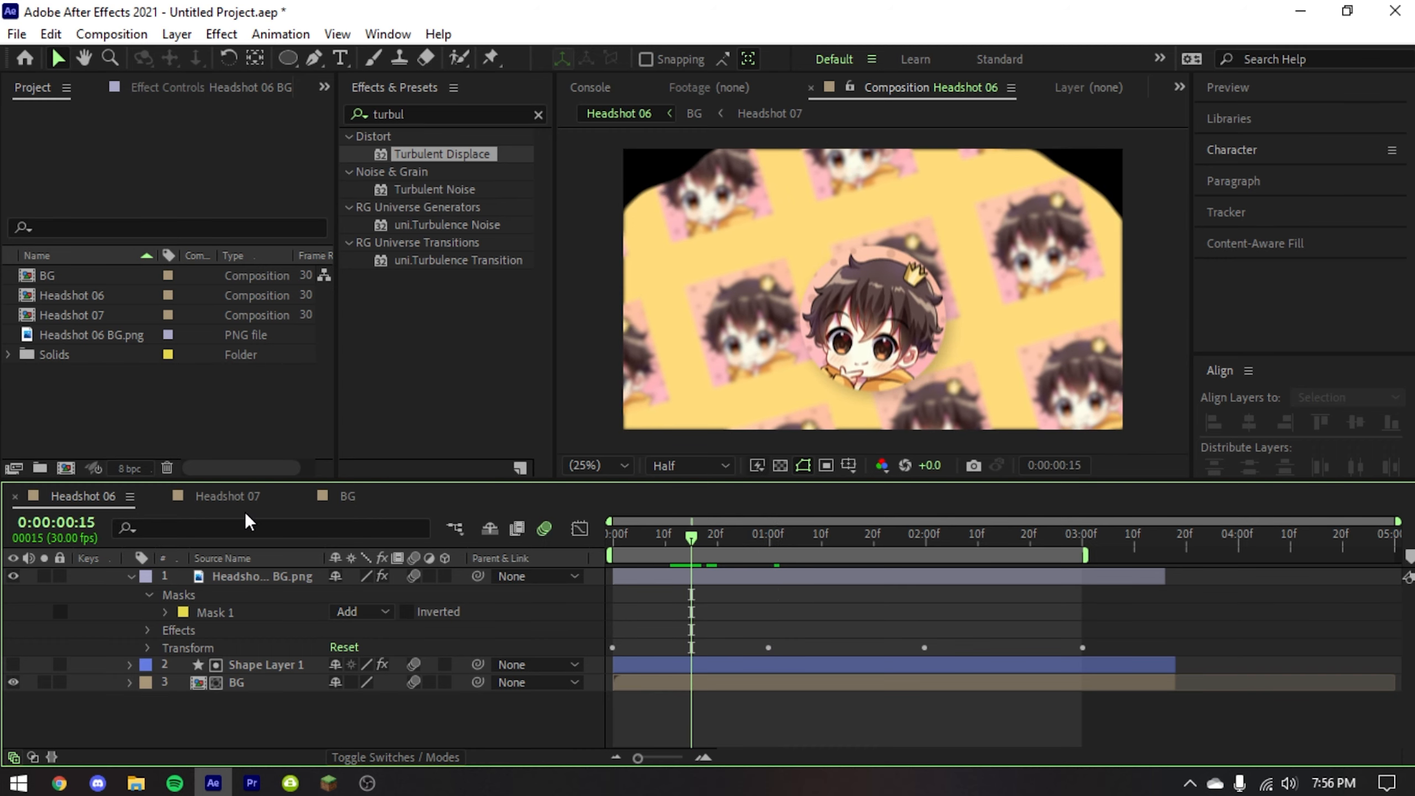
- Apply a full-size elliptical mask to the headshot layer in Headshot 07 and check the circular pattern in Headshot 06
click(234, 497)
double_click(288, 58)
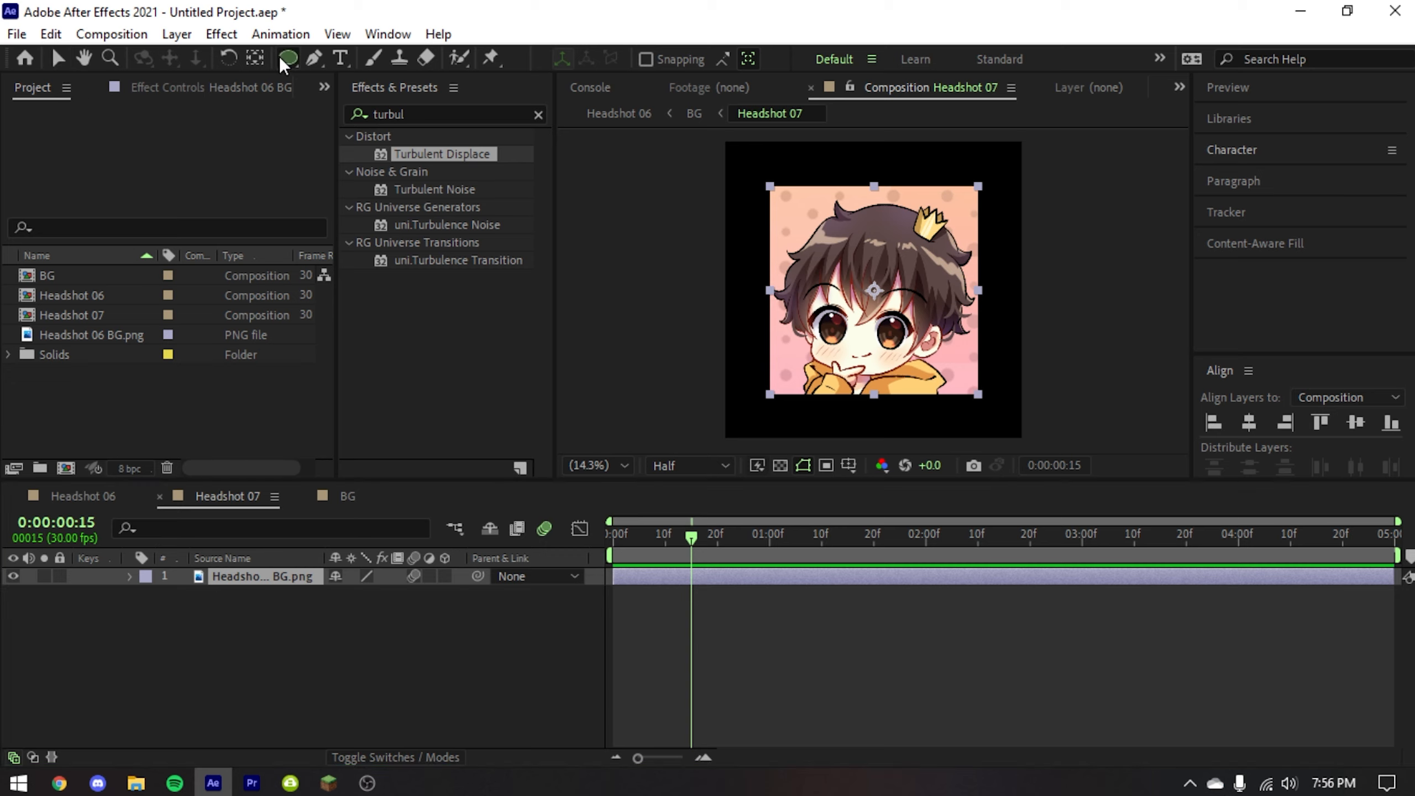
key(v)
click(63, 496)
drag(711, 540, 756, 535)
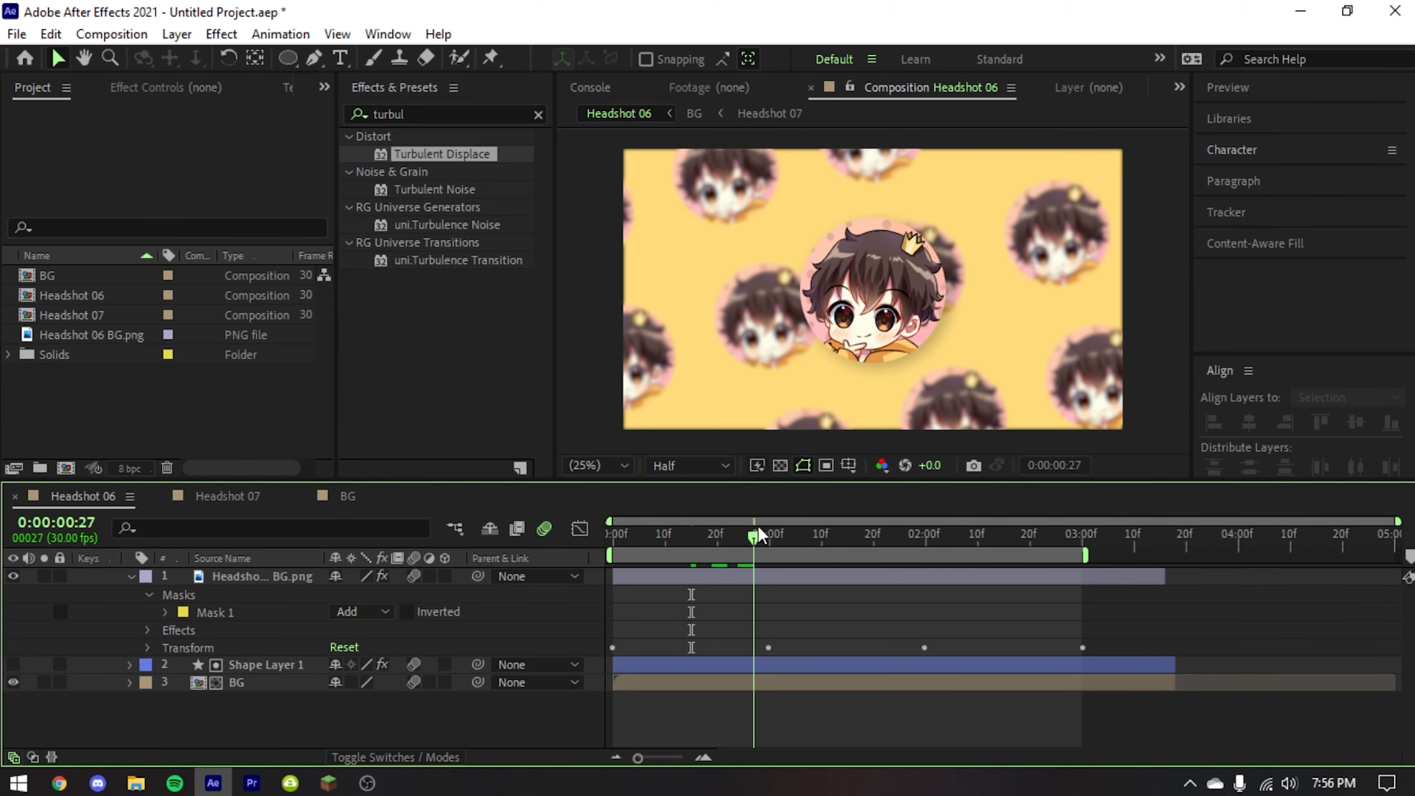
- Dismiss the Save As dialog without saving and preview the Headshot 06 animation from the start
key(ctrl+s)
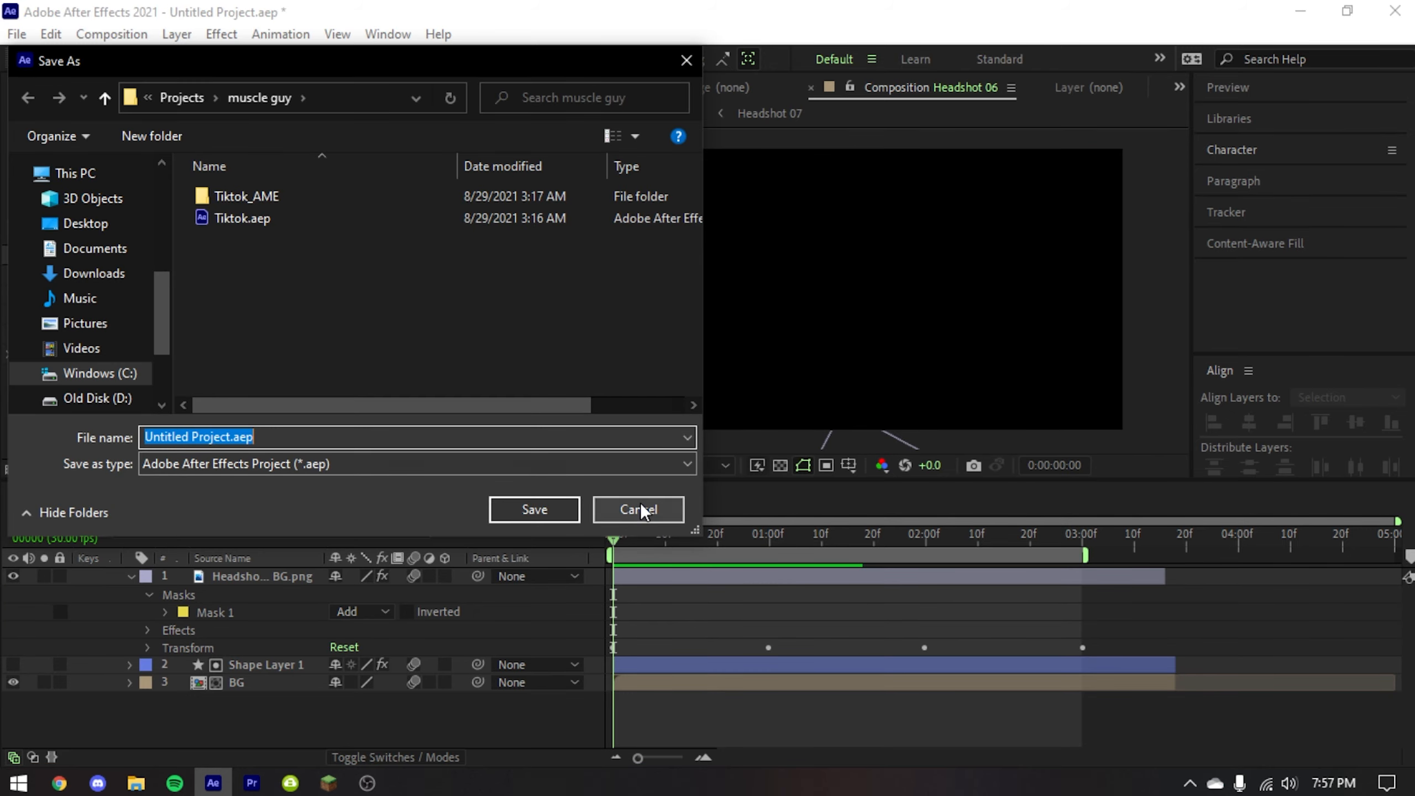
click(642, 510)
click(740, 536)
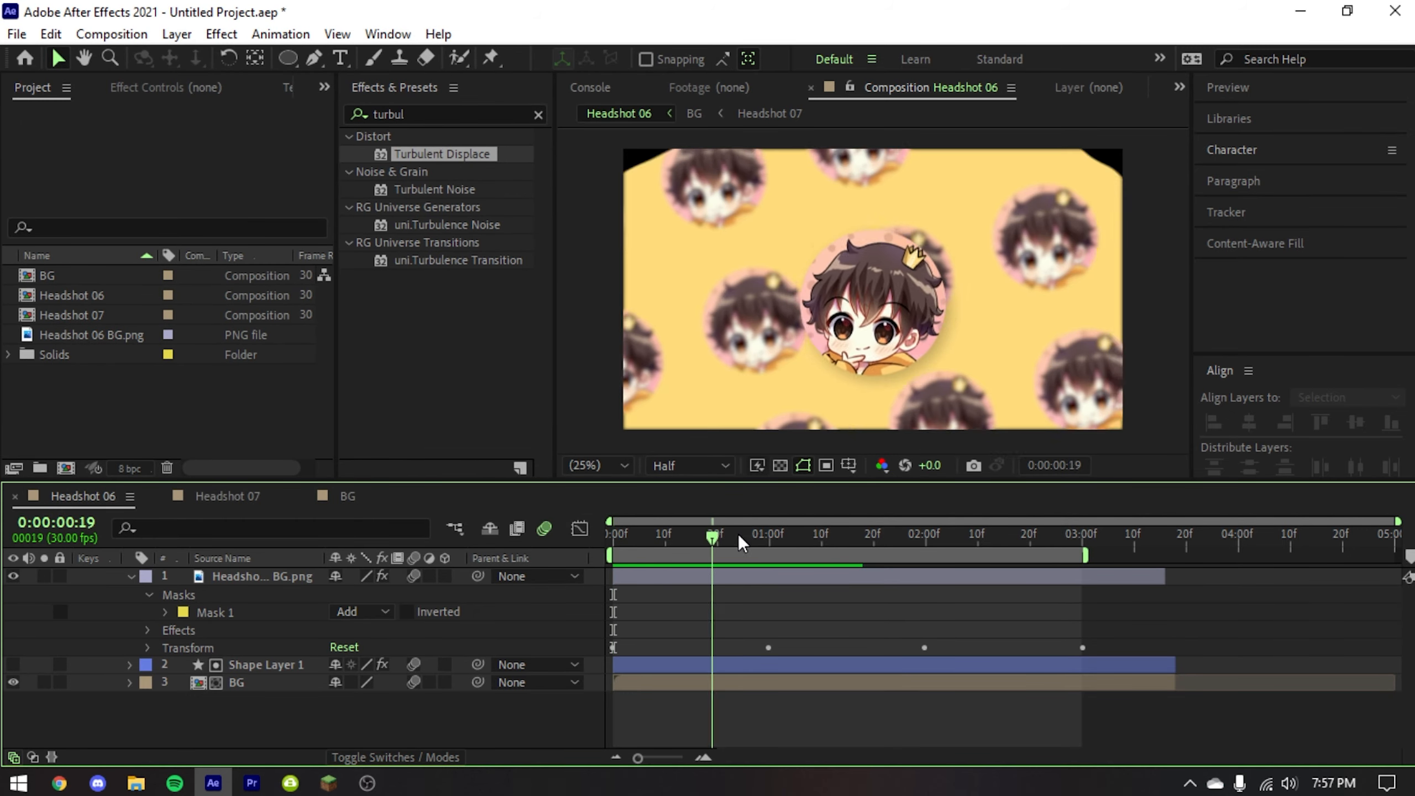
drag(738, 534, 560, 549)
key(space)
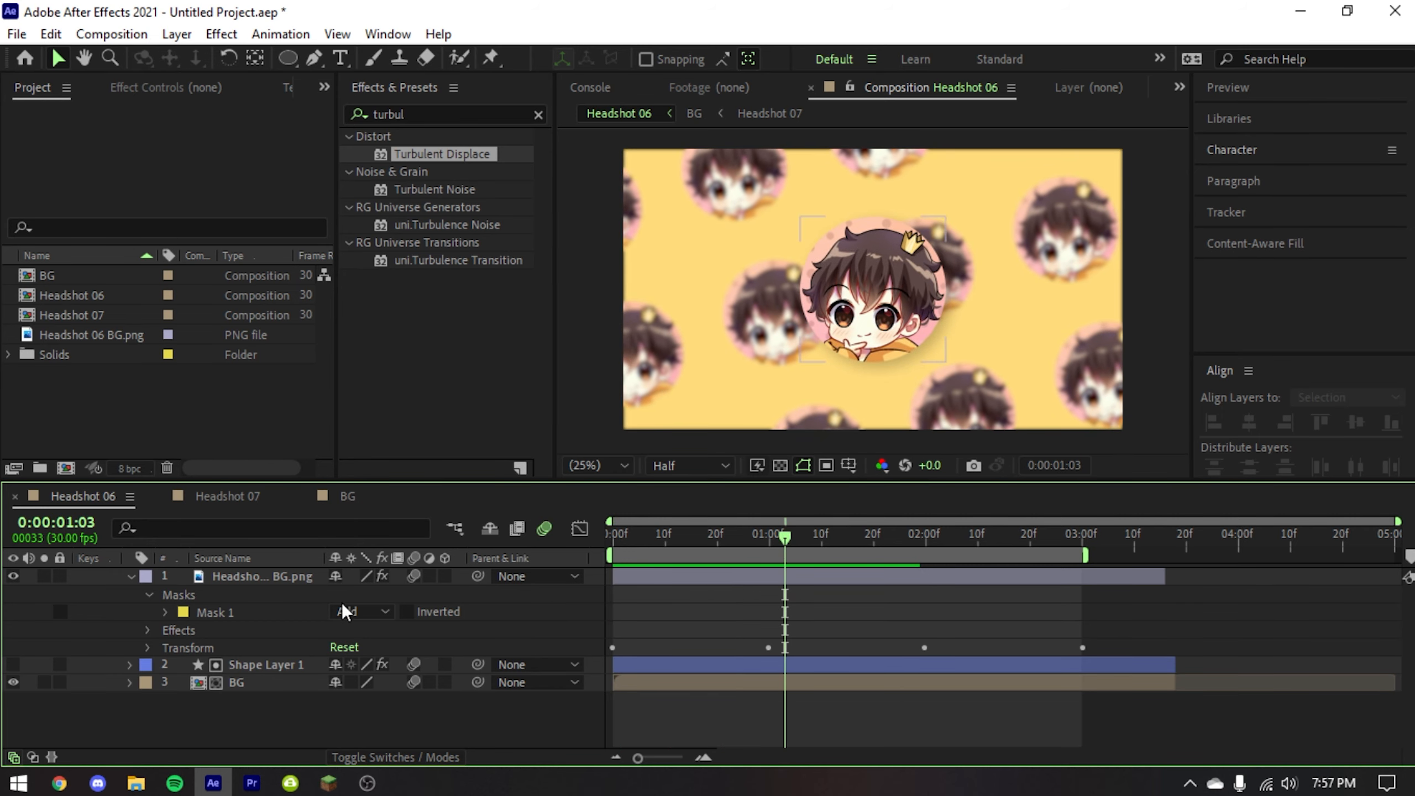
- Open the BG precomp and apply the Gradient Ramp effect to its solid background layer
double_click(289, 683)
click(233, 610)
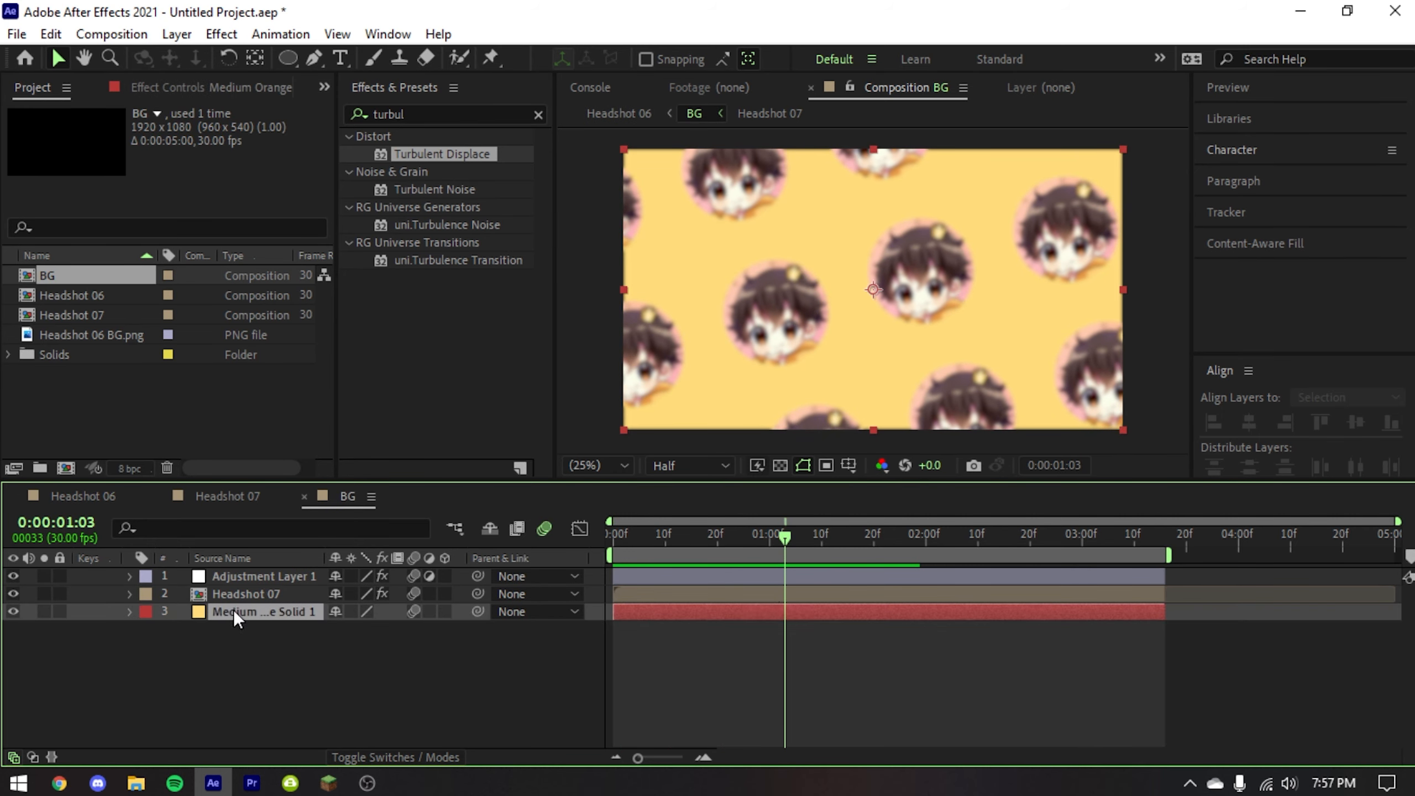
key(ctrl+space)
text(g)
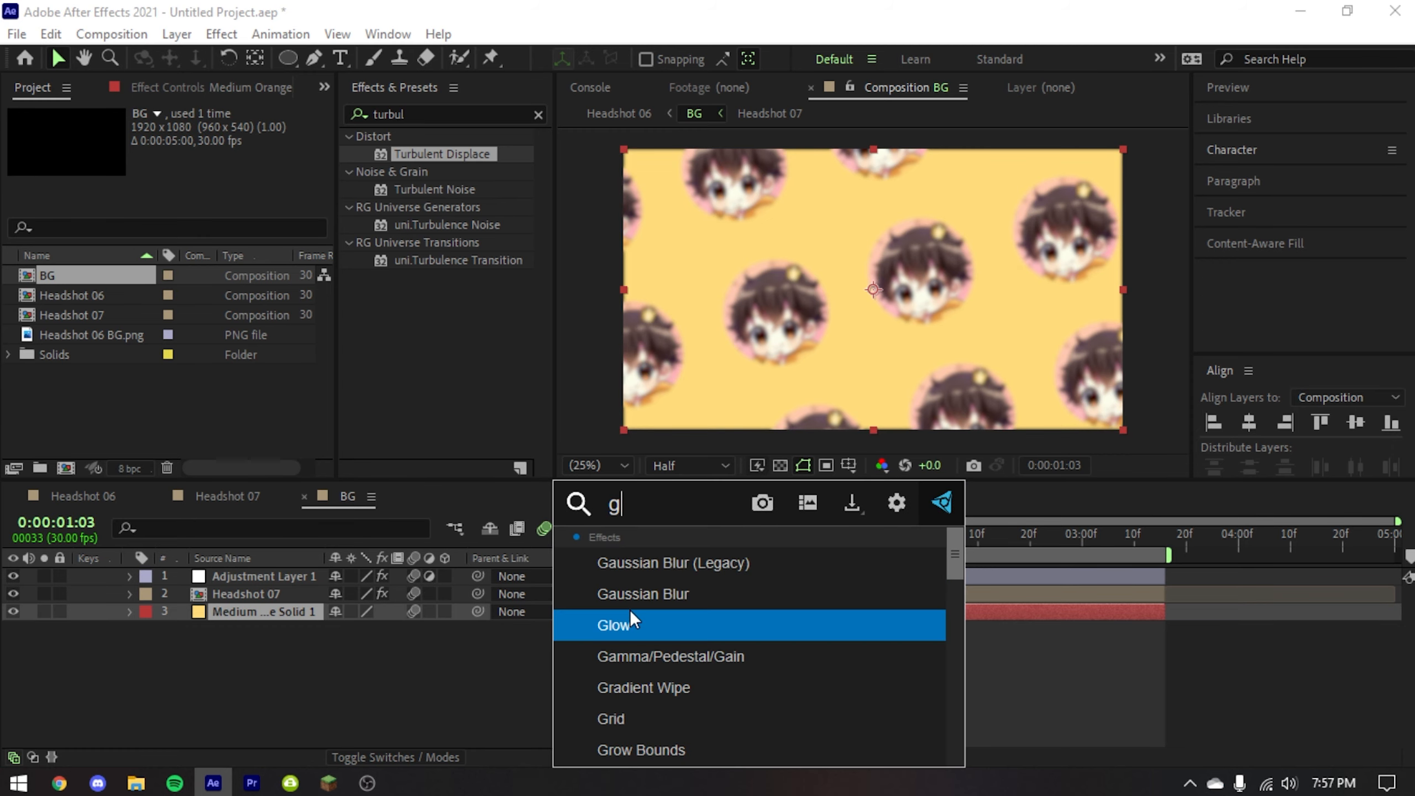
text(radi)
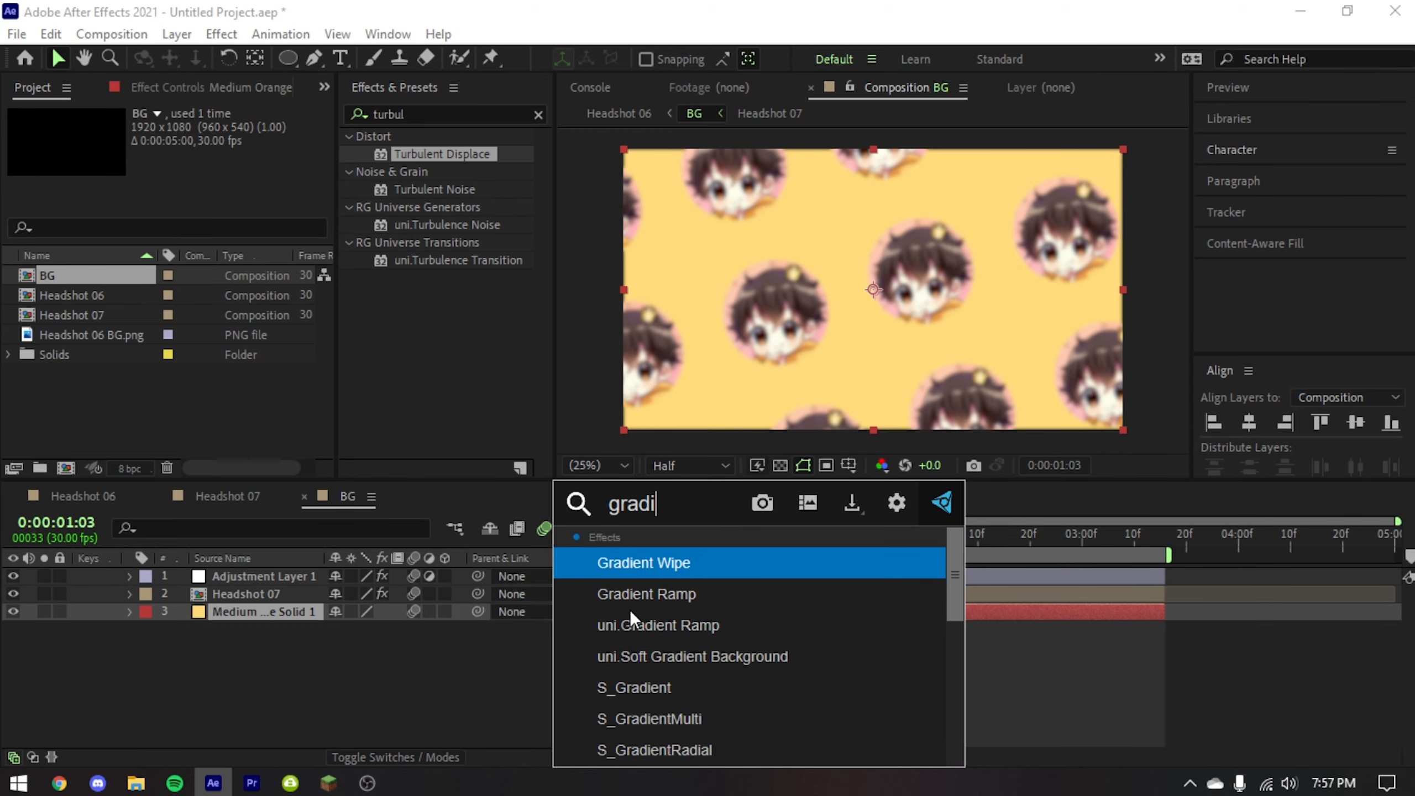
click(613, 587)
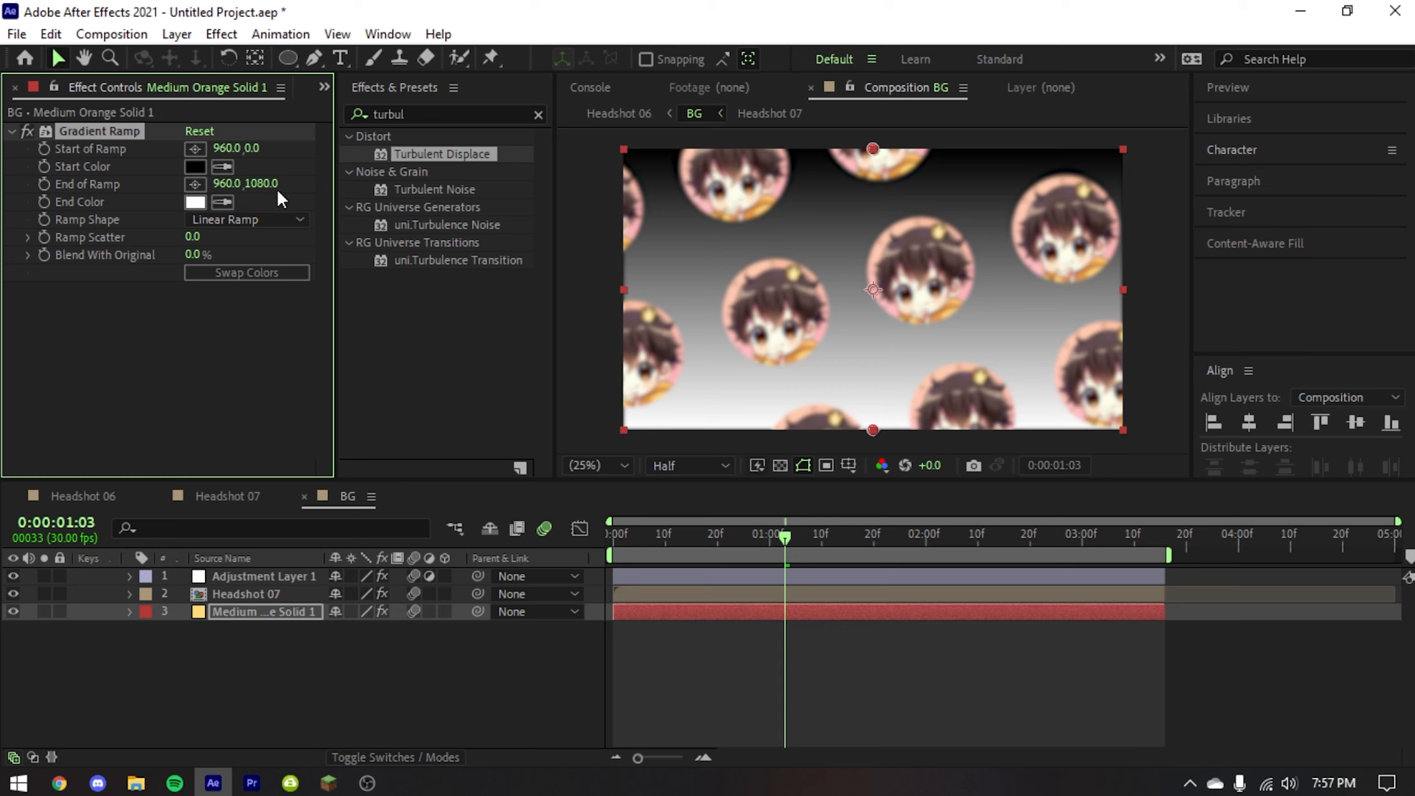
- Set the Gradient Ramp's start colour to red FF0000 and its end colour to light red
click(195, 166)
drag(485, 410, 511, 336)
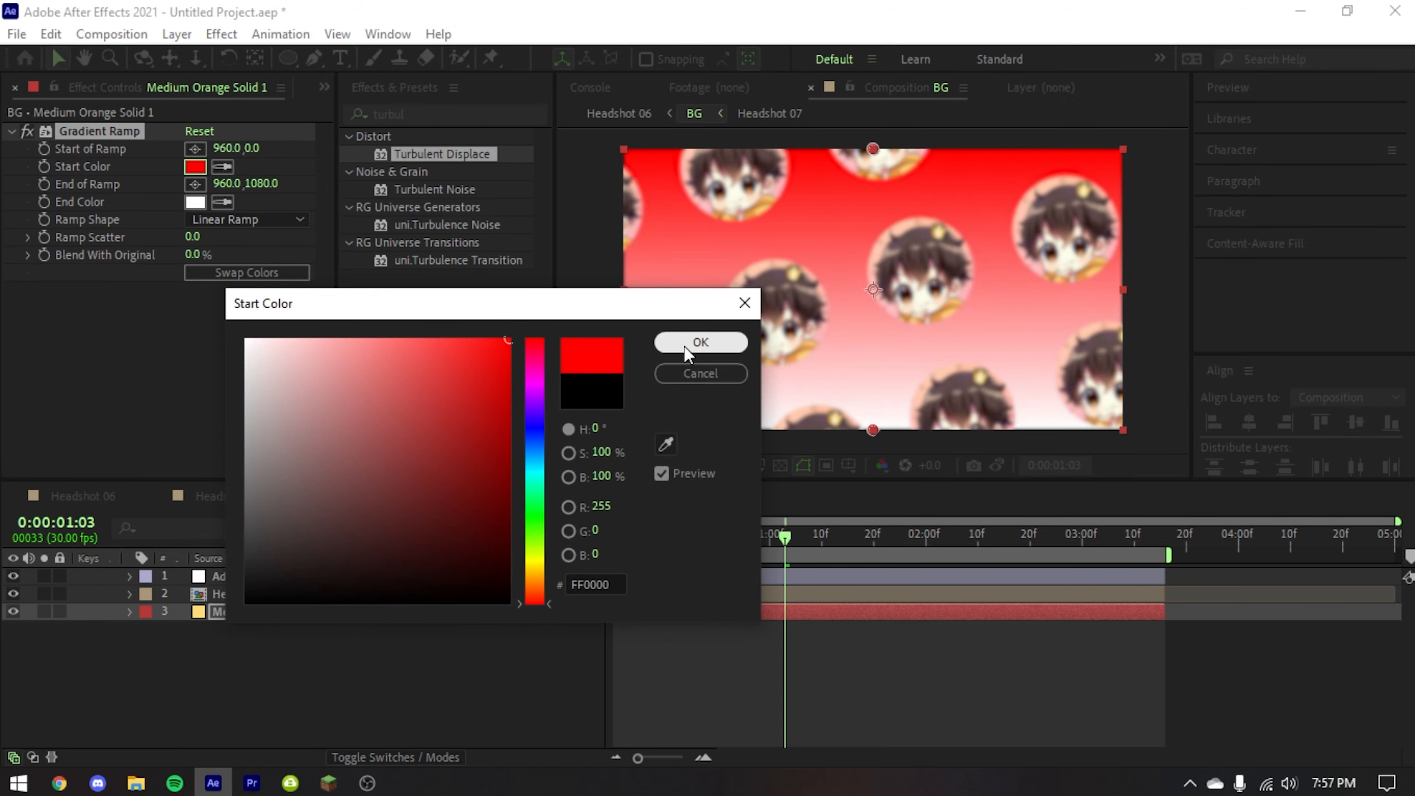
click(684, 344)
click(194, 202)
click(314, 302)
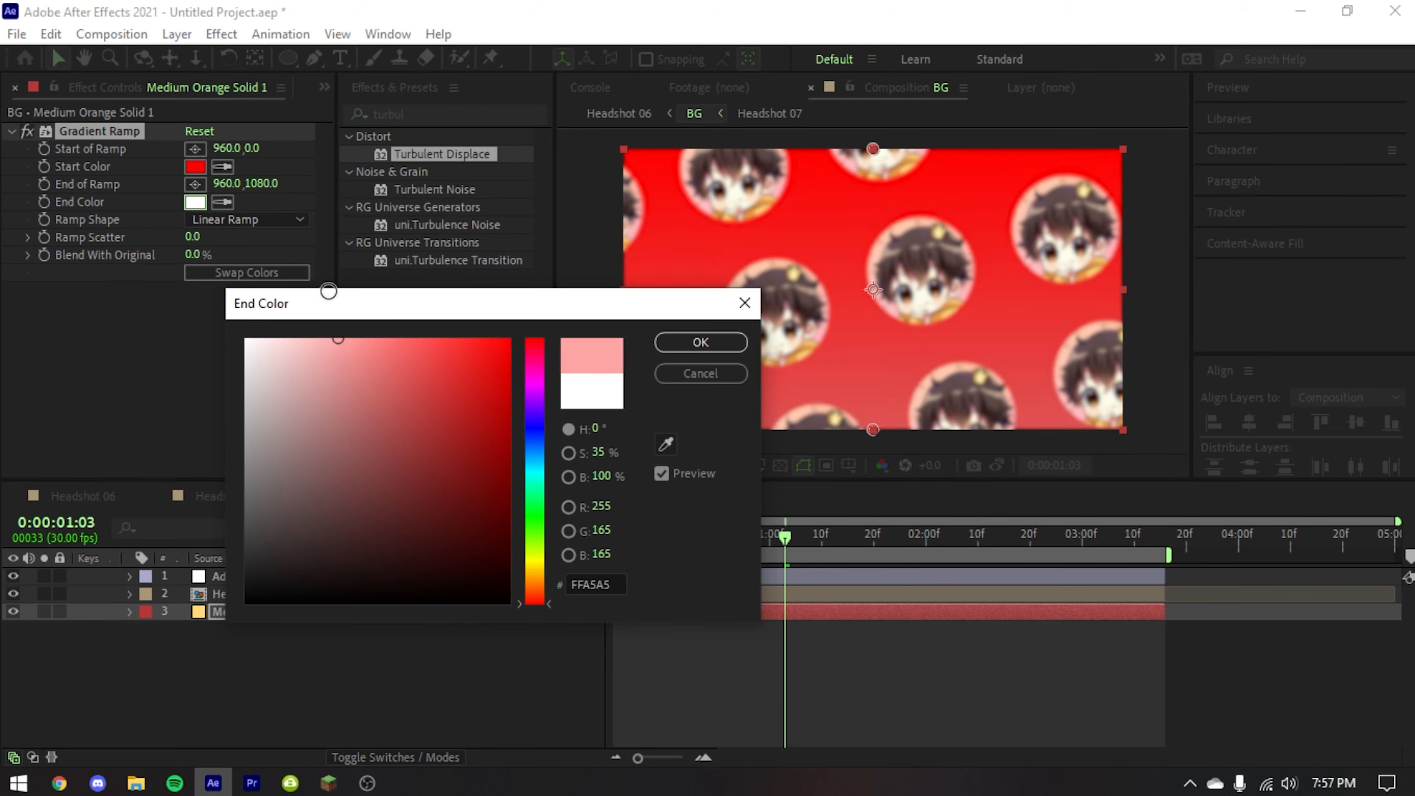
click(684, 344)
- Undo the gradient, mask and footage replacement edits, and preview the restored Headshot 06 composition
double_click(995, 594)
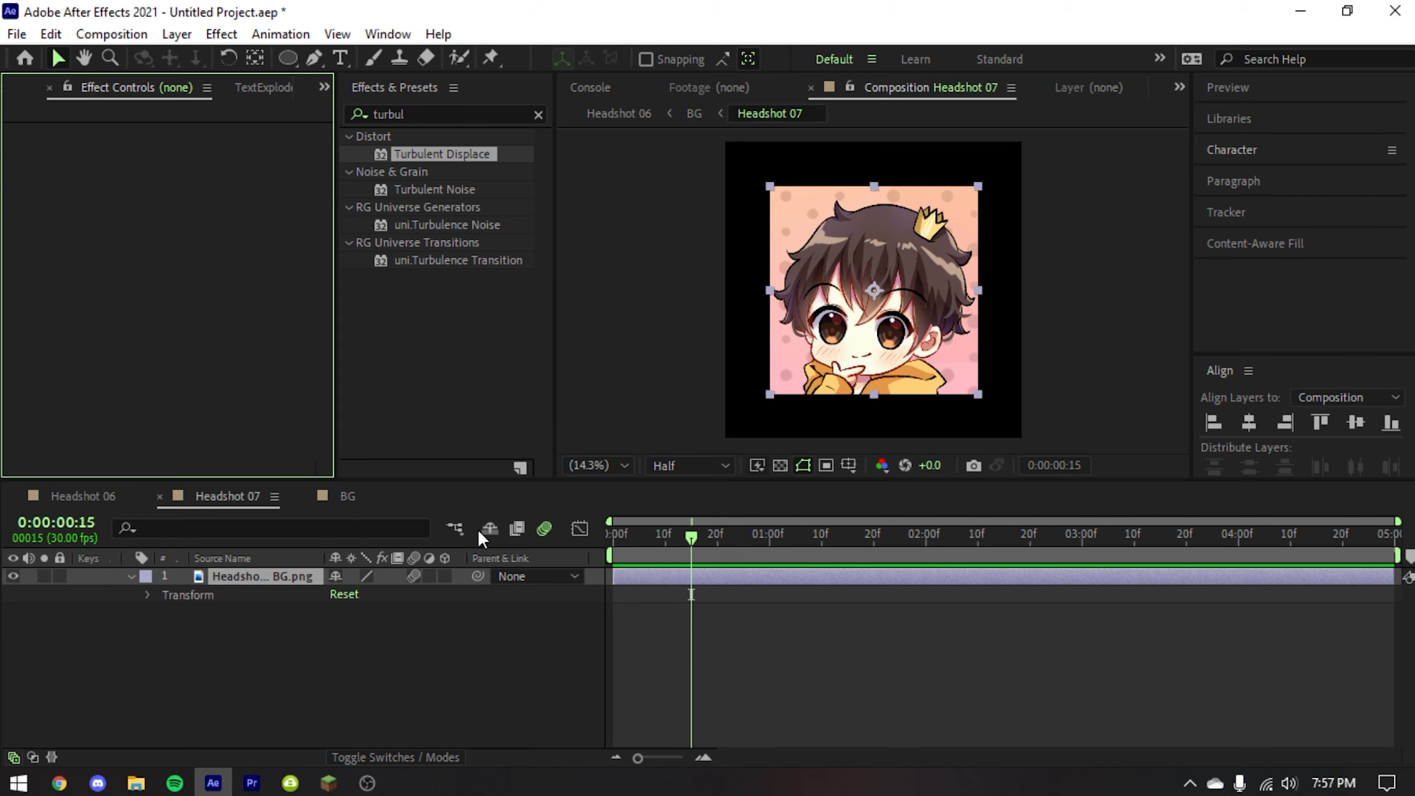
click(117, 494)
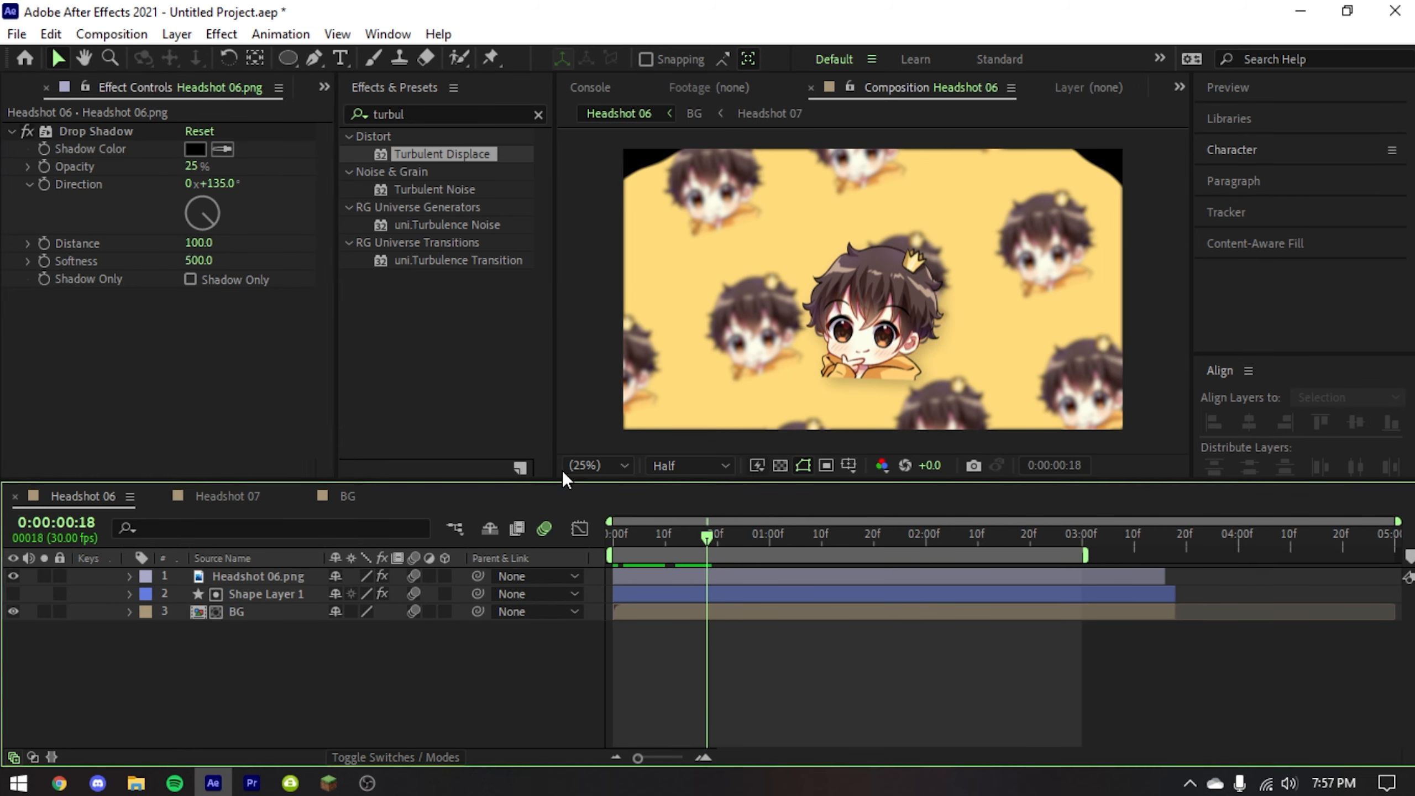
key(ctrl+s)
click(661, 495)
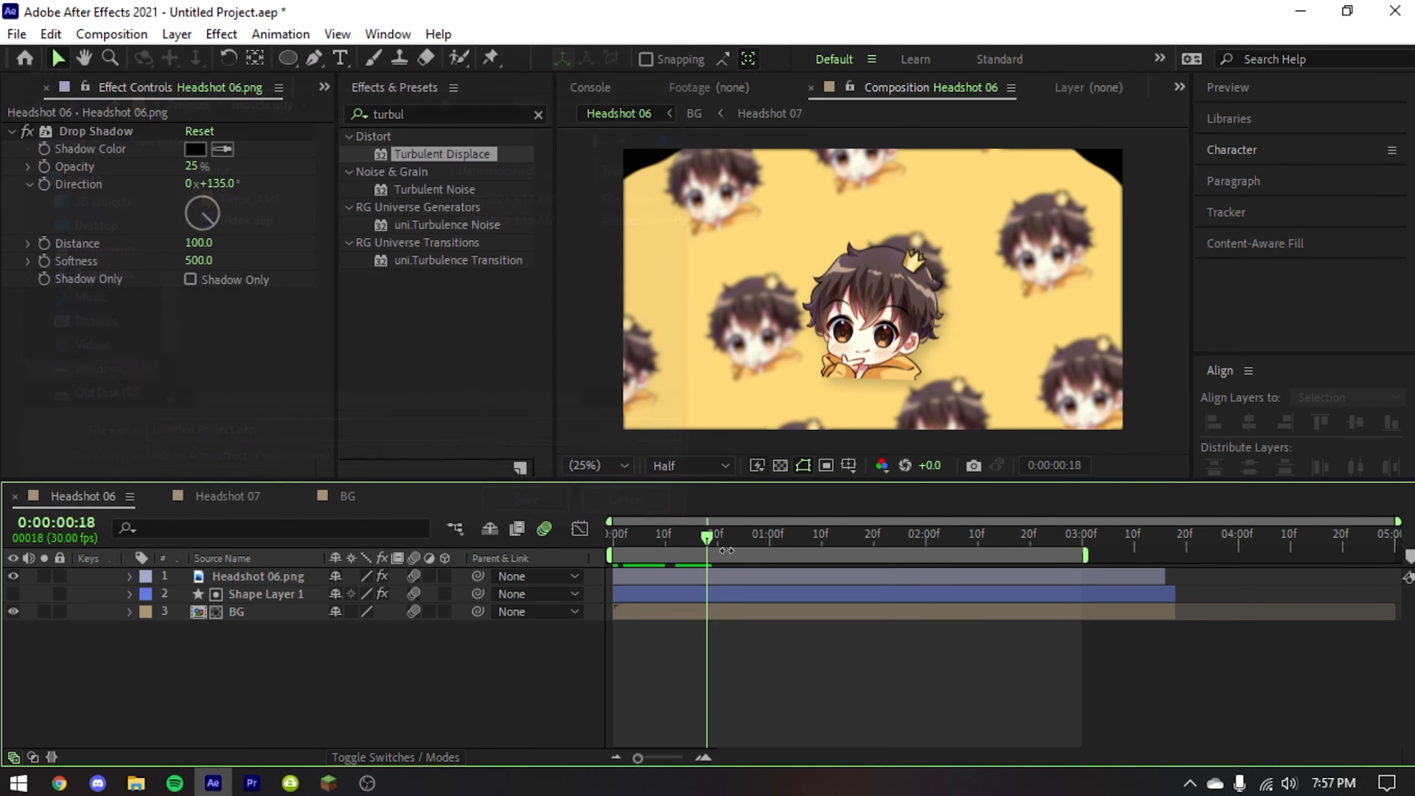
key(space)
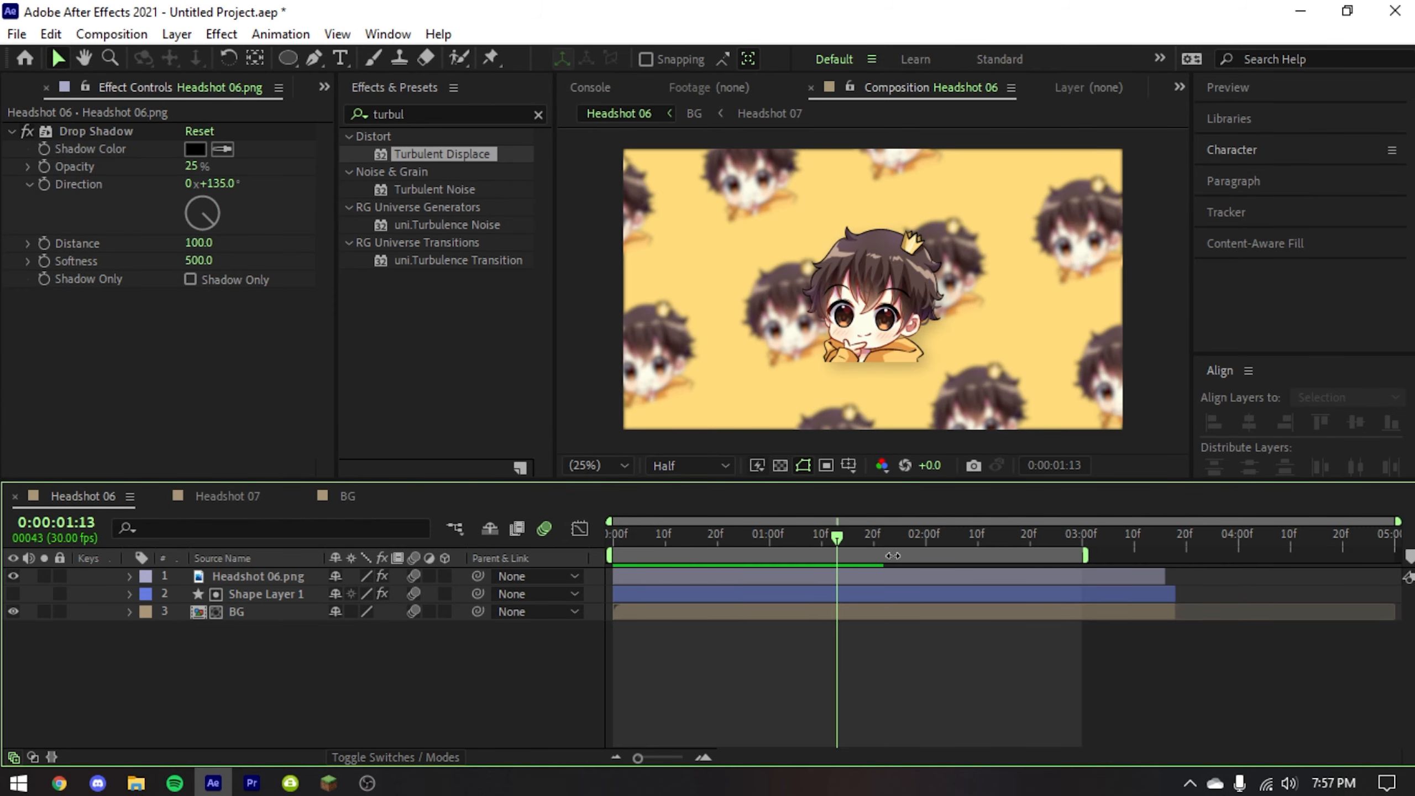
drag(849, 540, 665, 537)
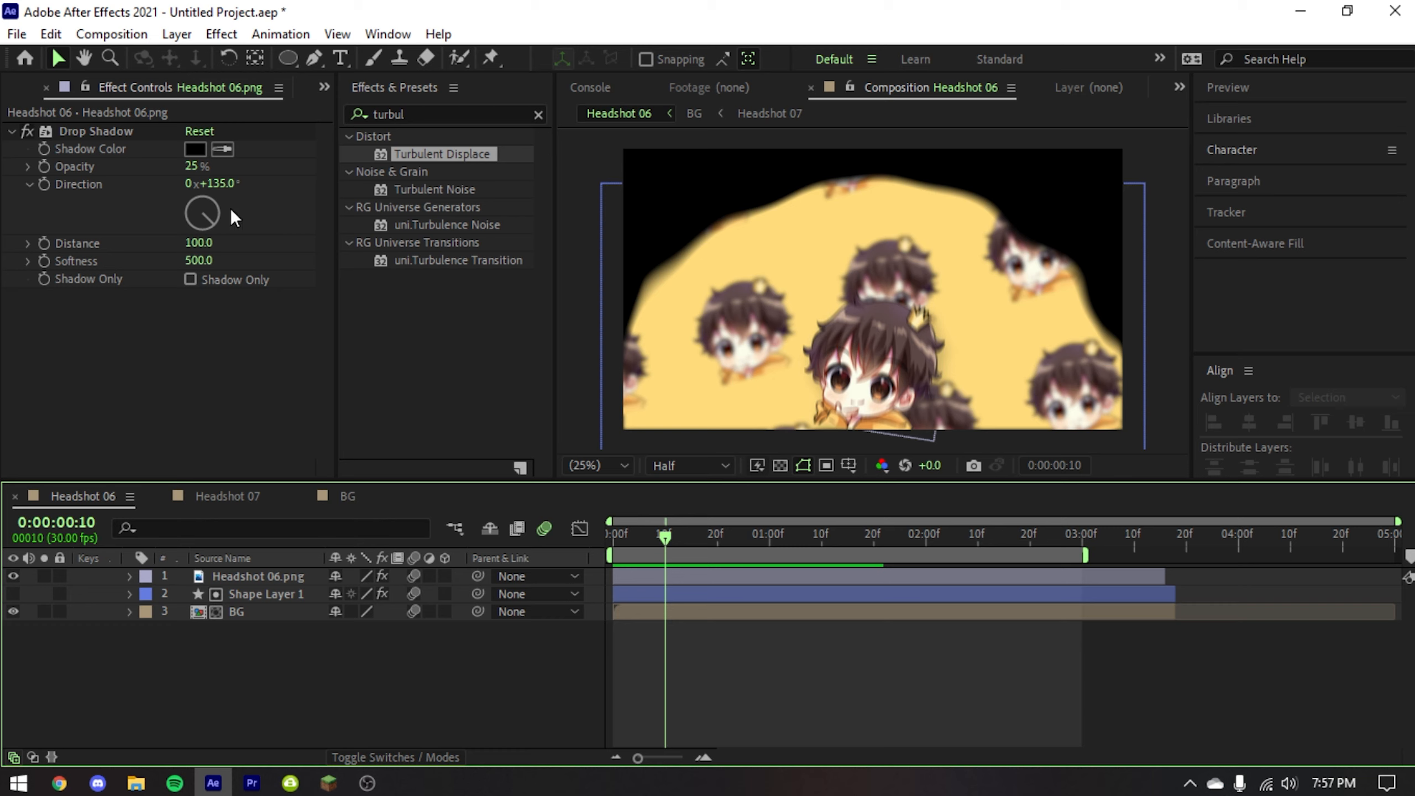
key(ctrl+0)
click(128, 394)
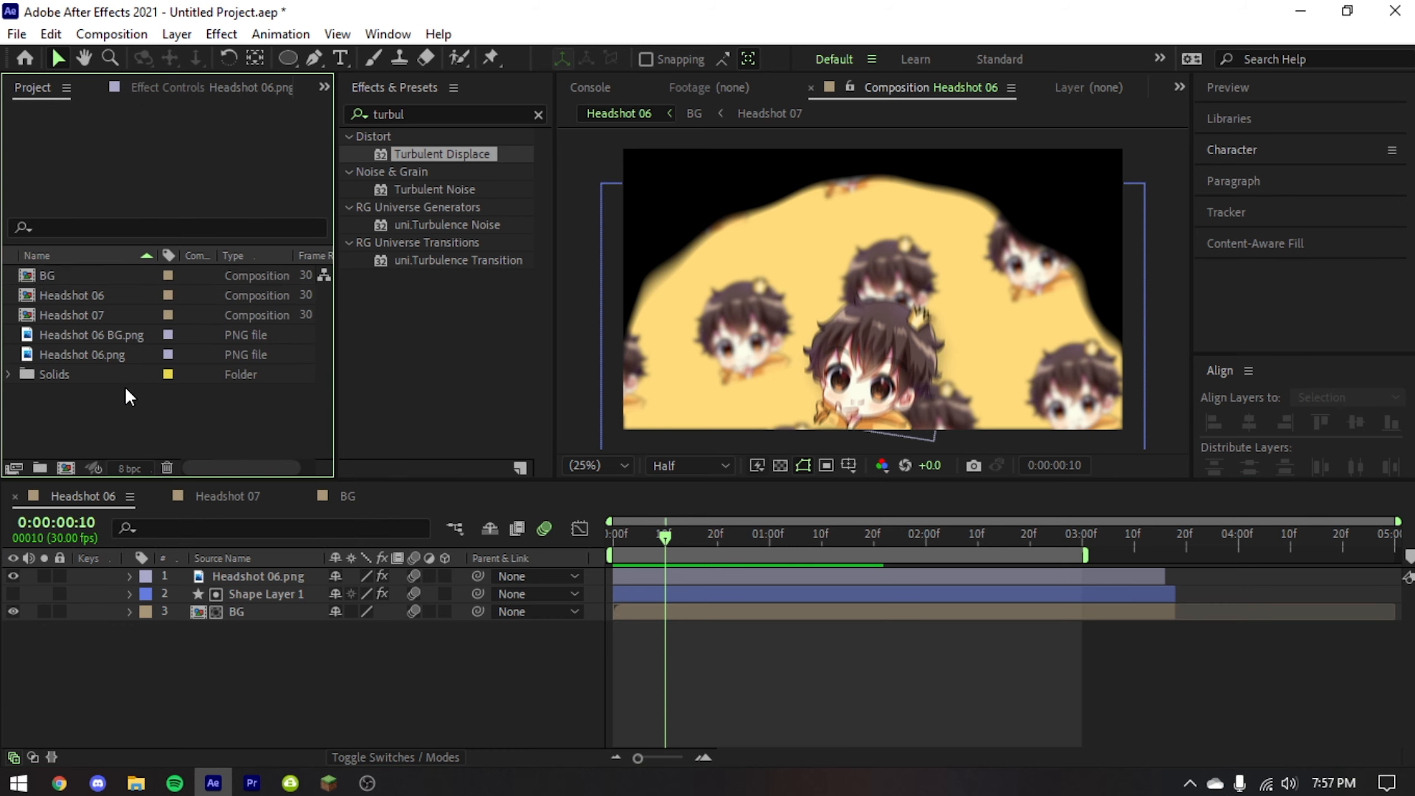
right_click(115, 336)
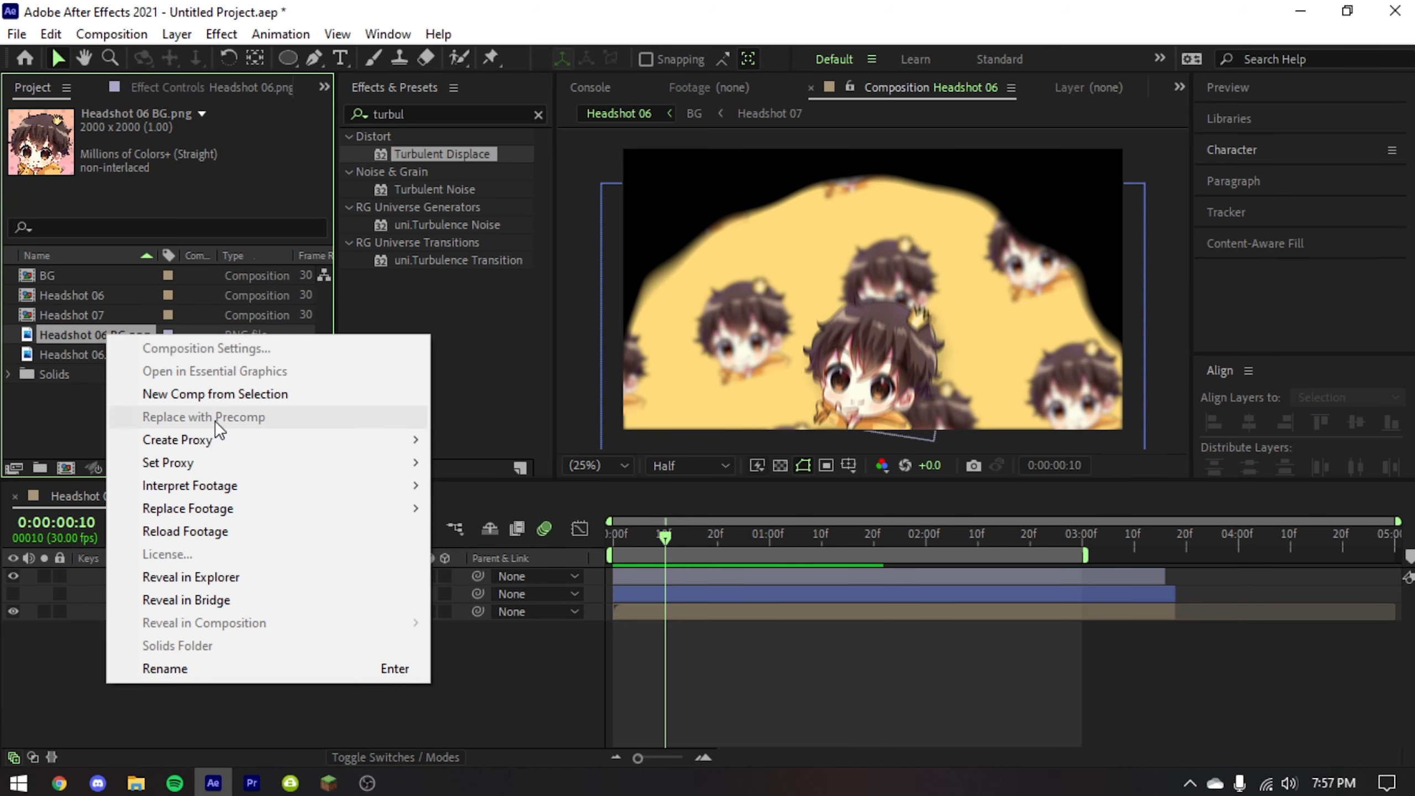
click(91, 339)
right_click(86, 334)
click(43, 408)
right_click(74, 332)
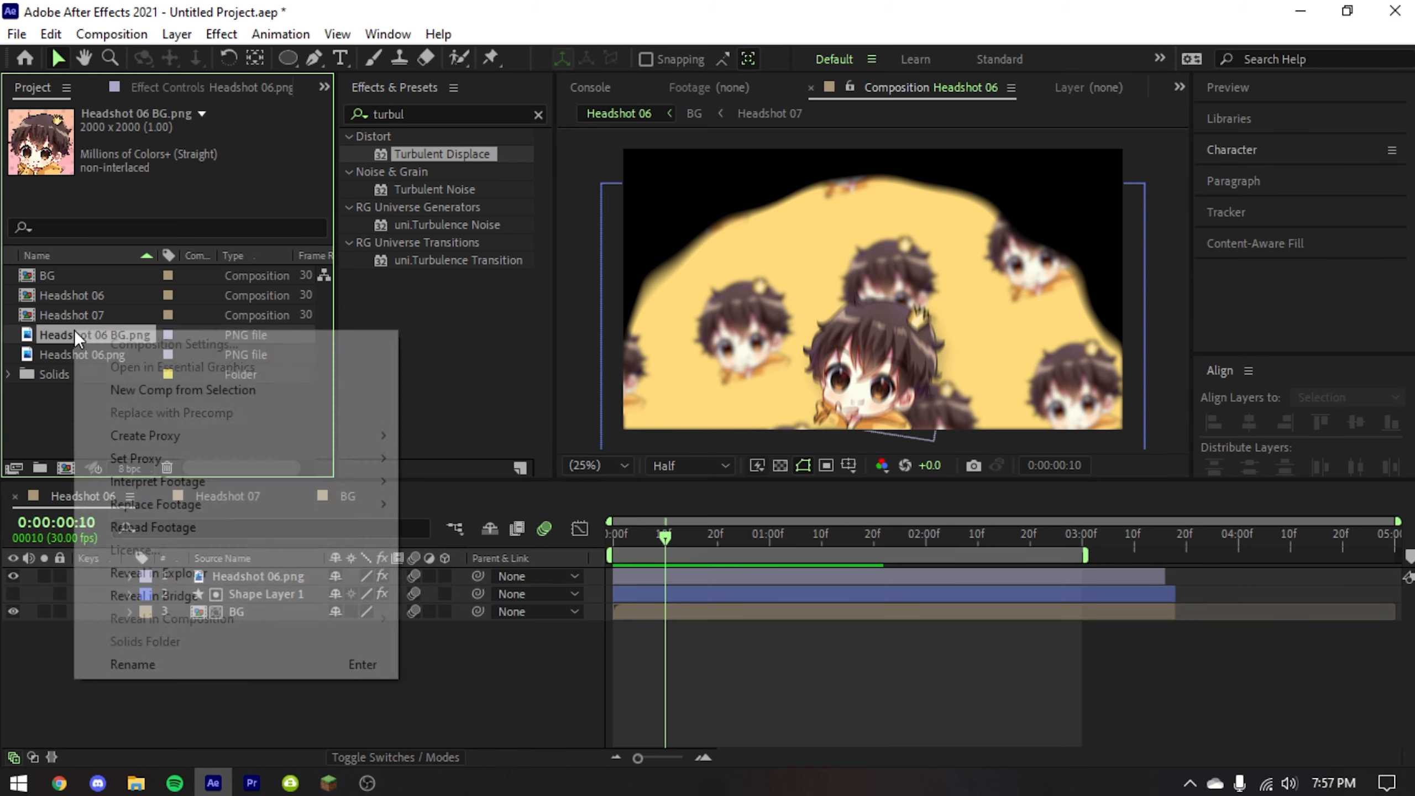
click(43, 429)
- Replace the Headshot 06.png footage with the portrait JPG from the Desktop, and undo the replacement
right_click(94, 355)
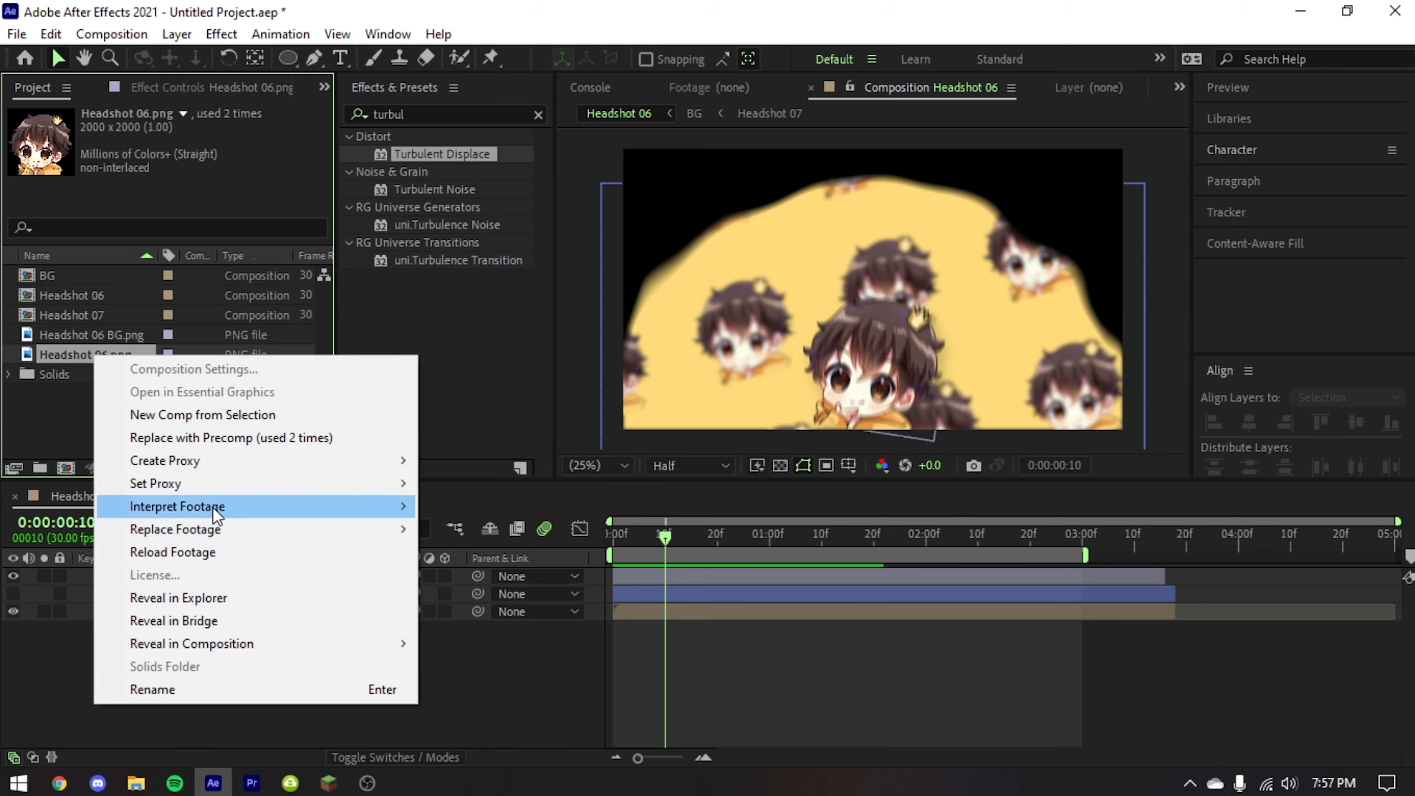
mouse_move(200, 527)
click(474, 533)
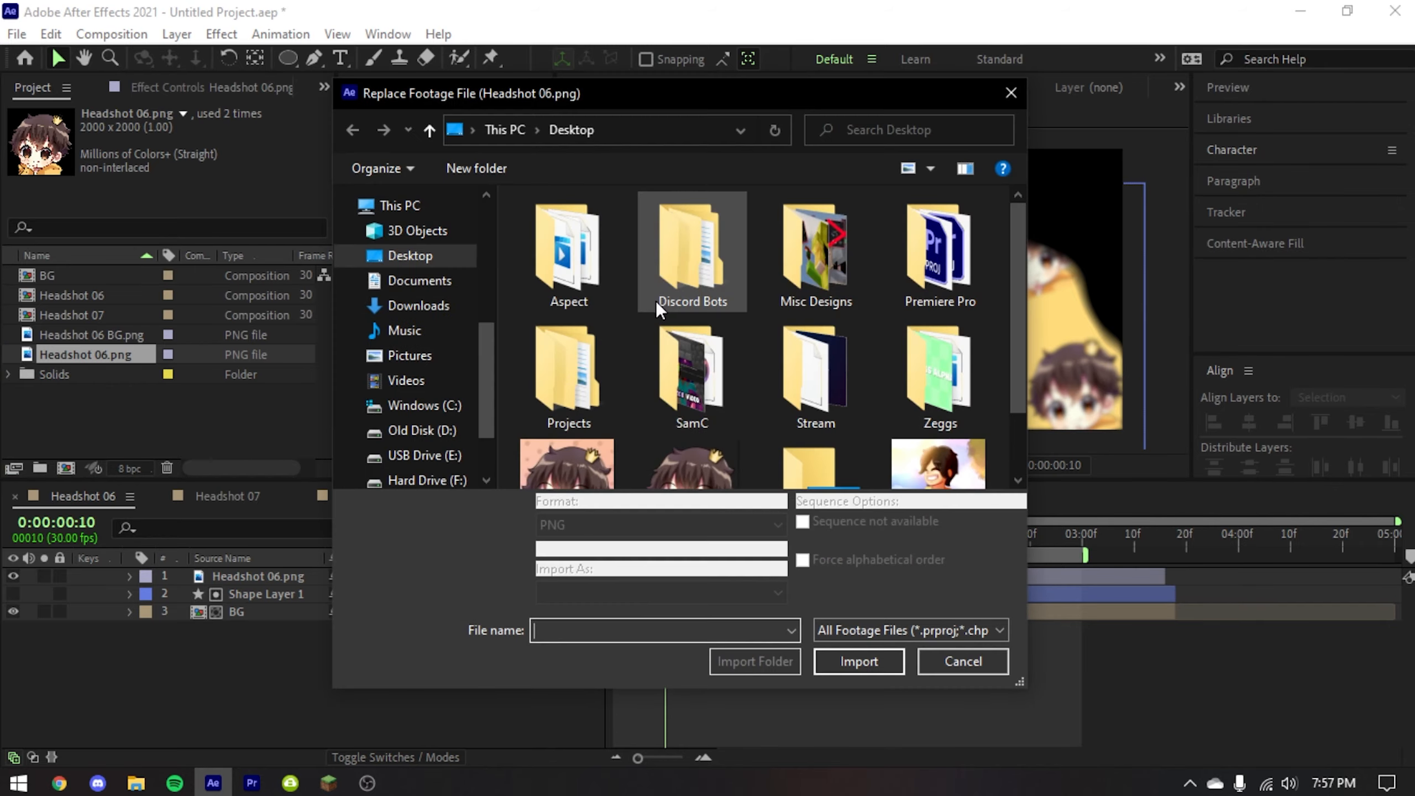
drag(662, 102, 498, 114)
click(769, 435)
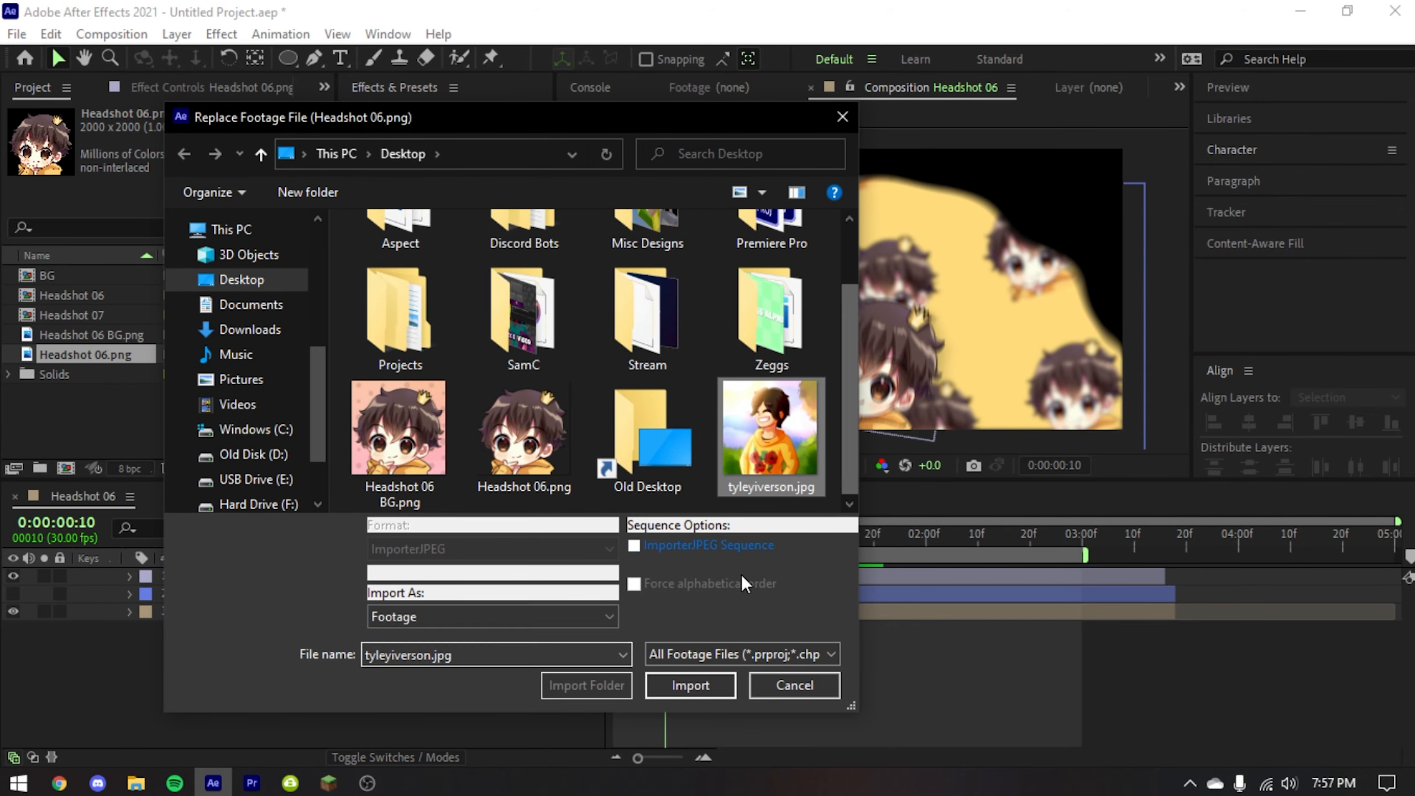
click(691, 685)
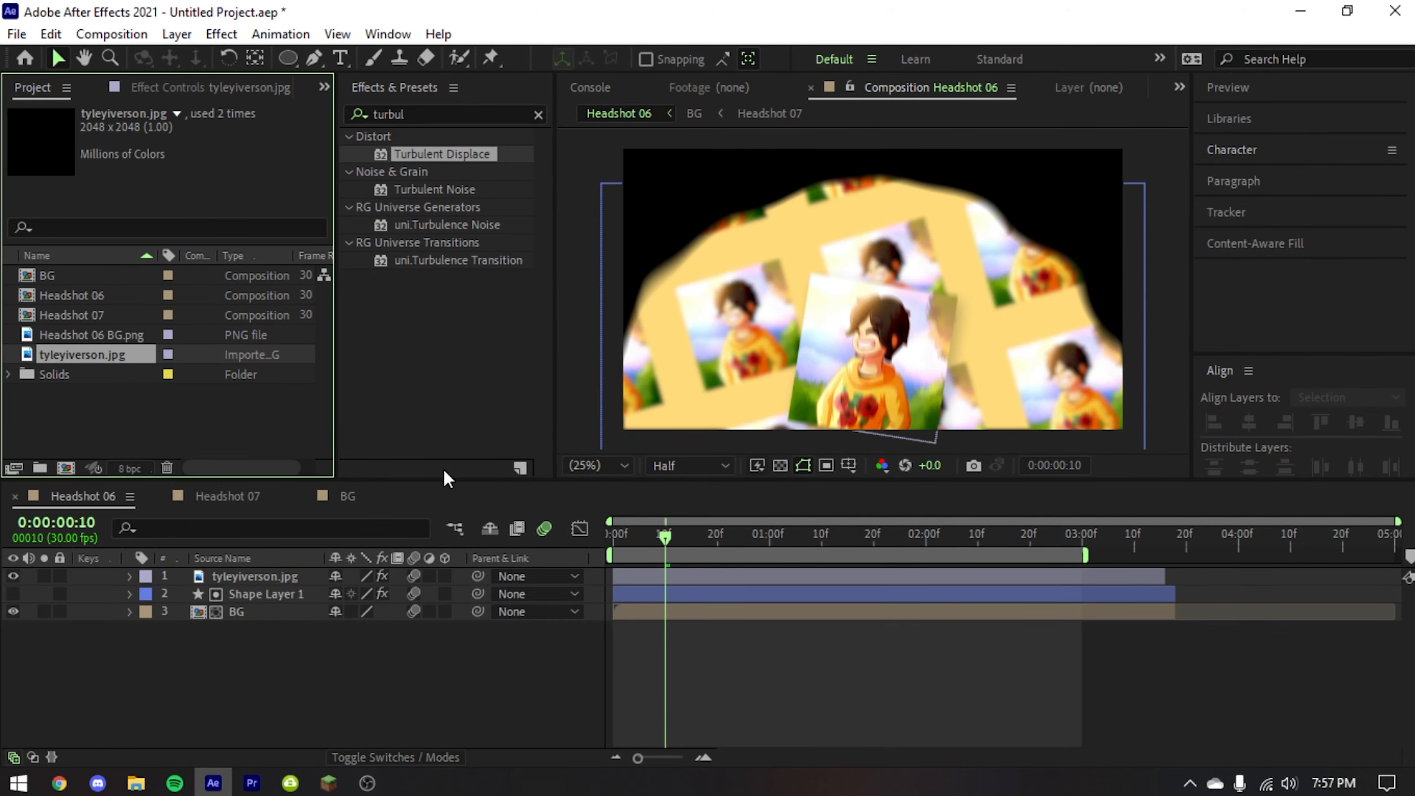
key(ctrl+z)
- Apply a Fill effect to the solid background layer in the BG composition and set its colour to pale yellow FFF190
click(337, 498)
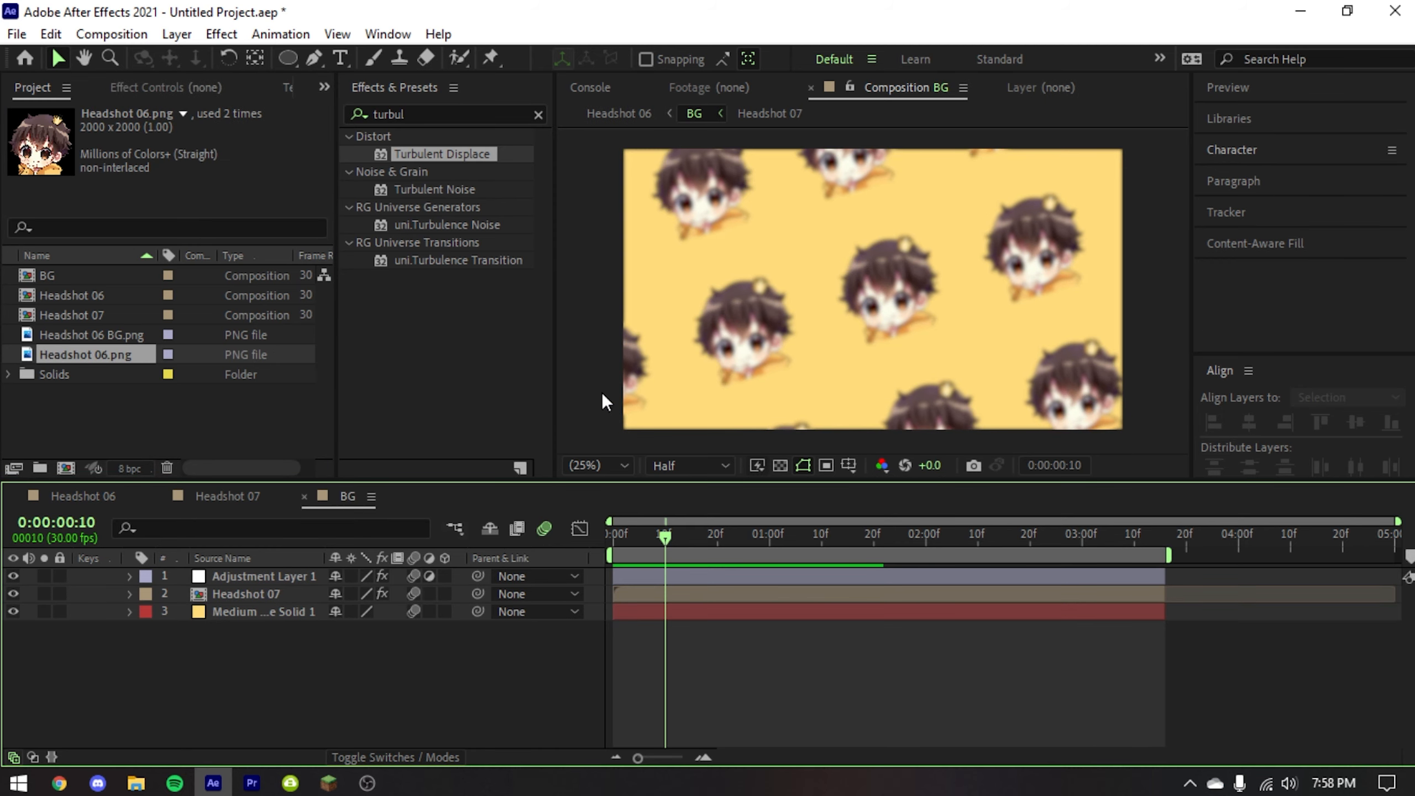
click(265, 612)
drag(685, 534, 811, 539)
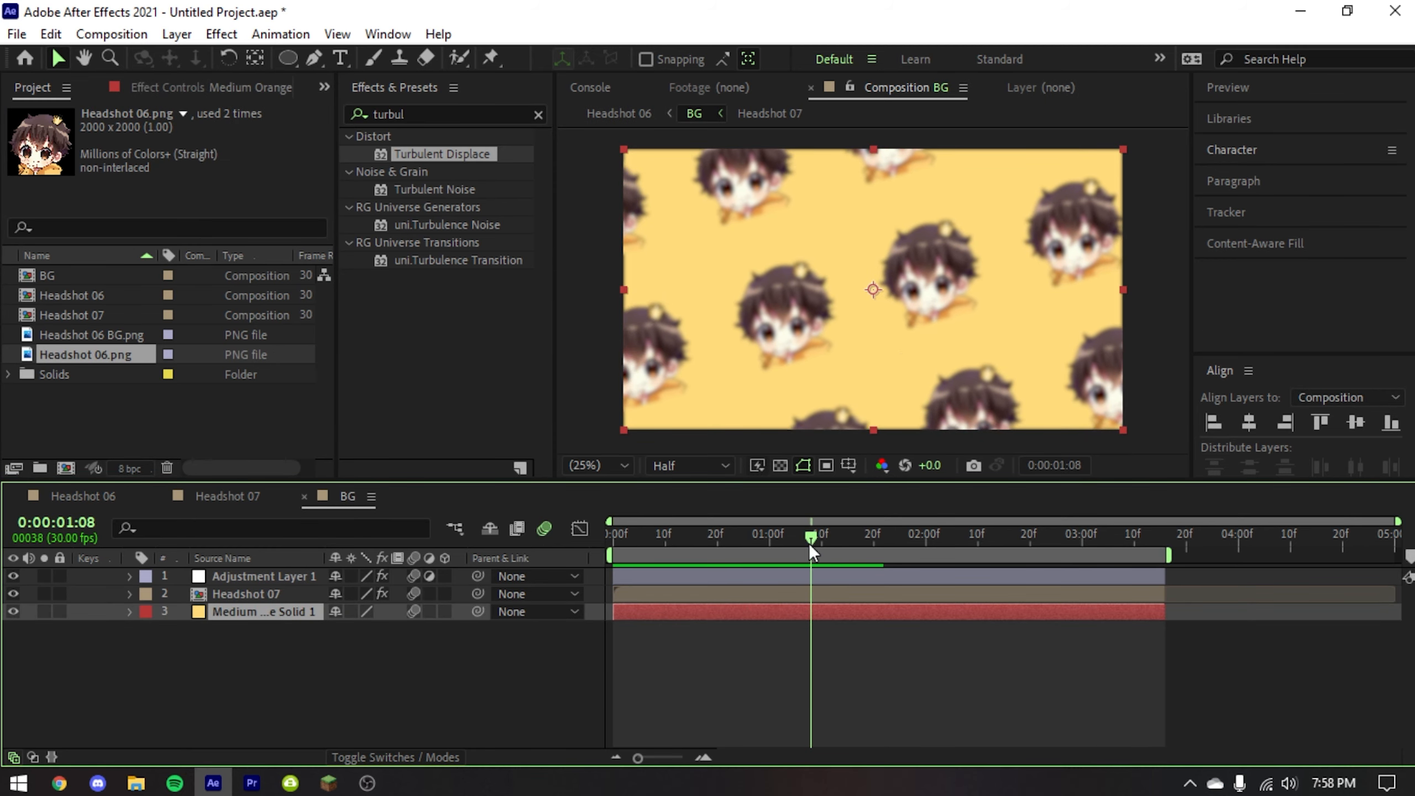
key(ctrl+space)
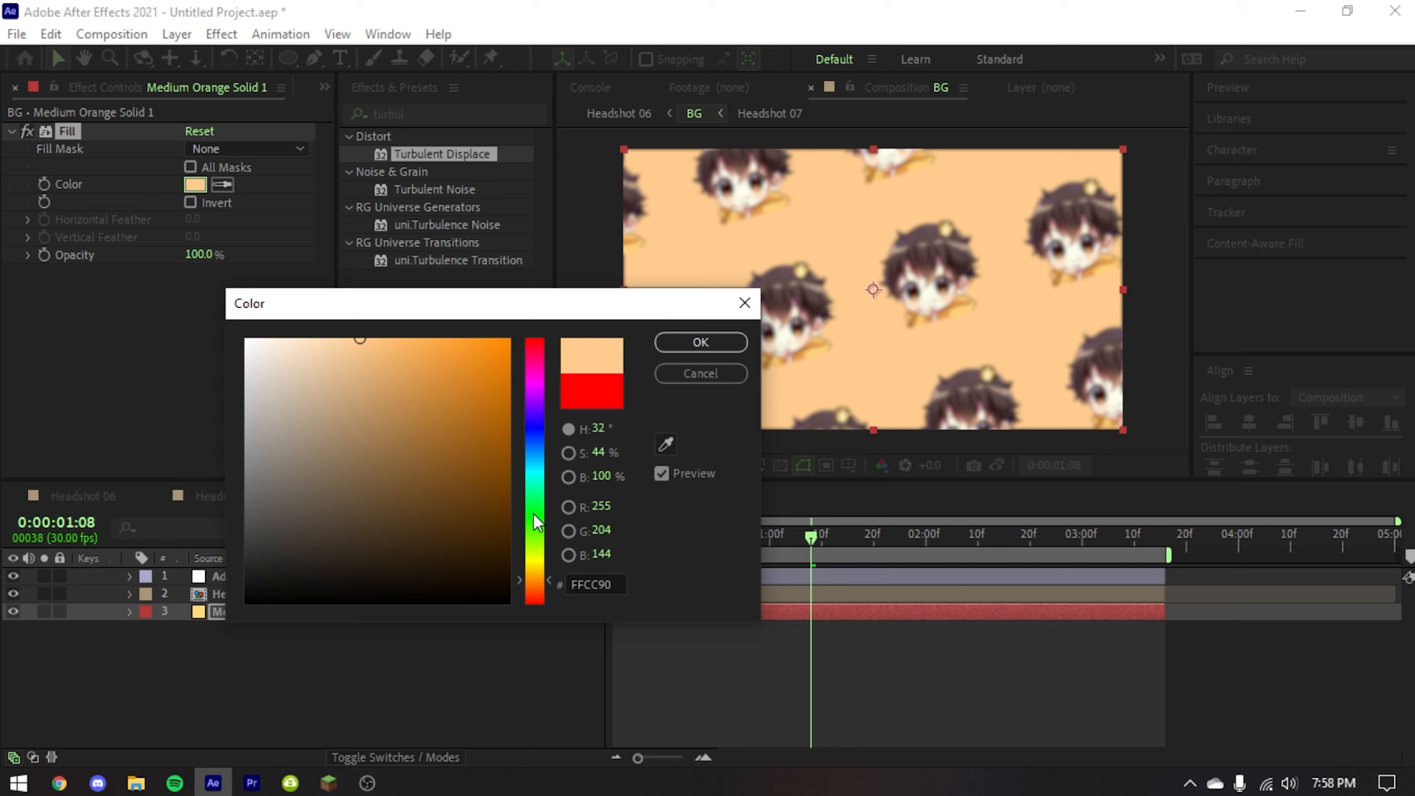
drag(543, 577, 543, 565)
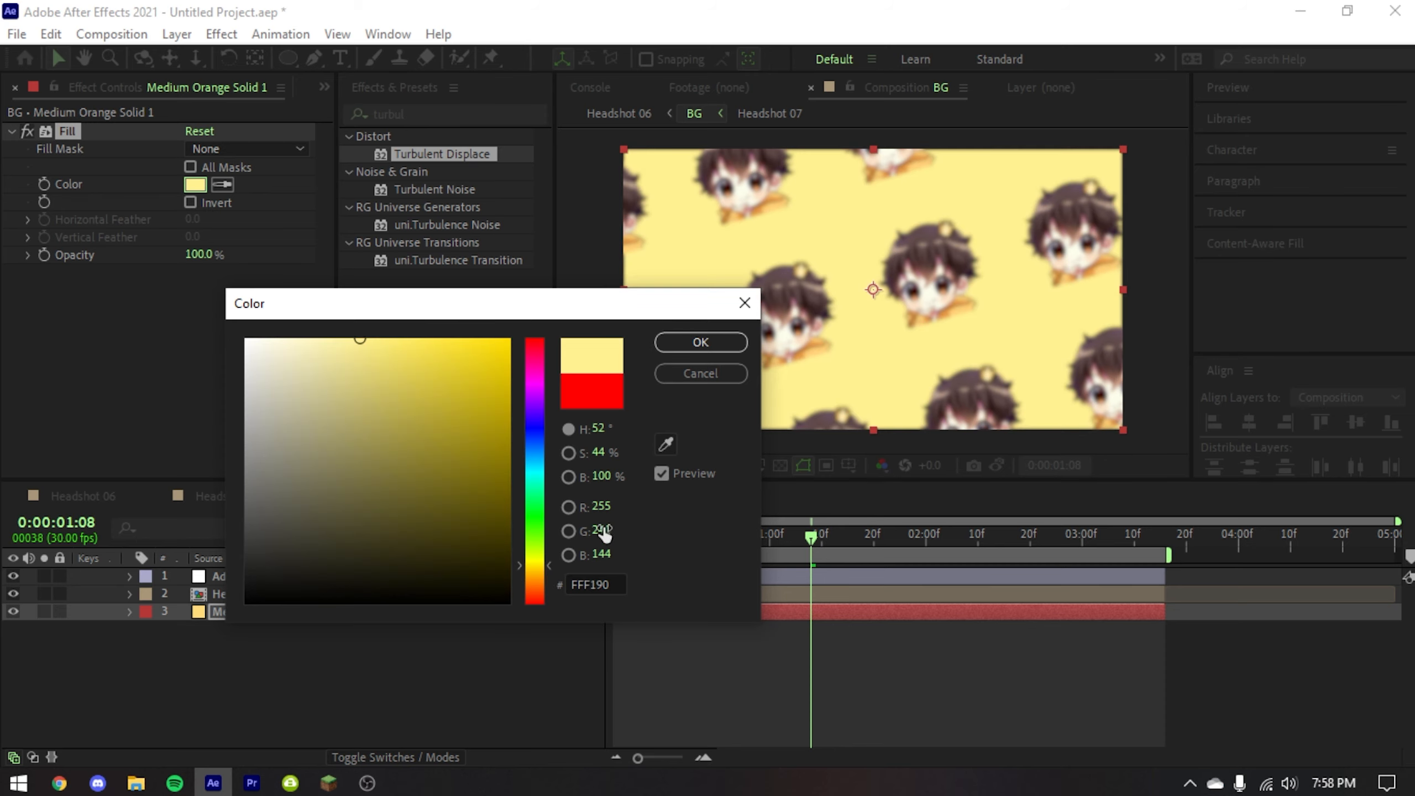
click(700, 343)
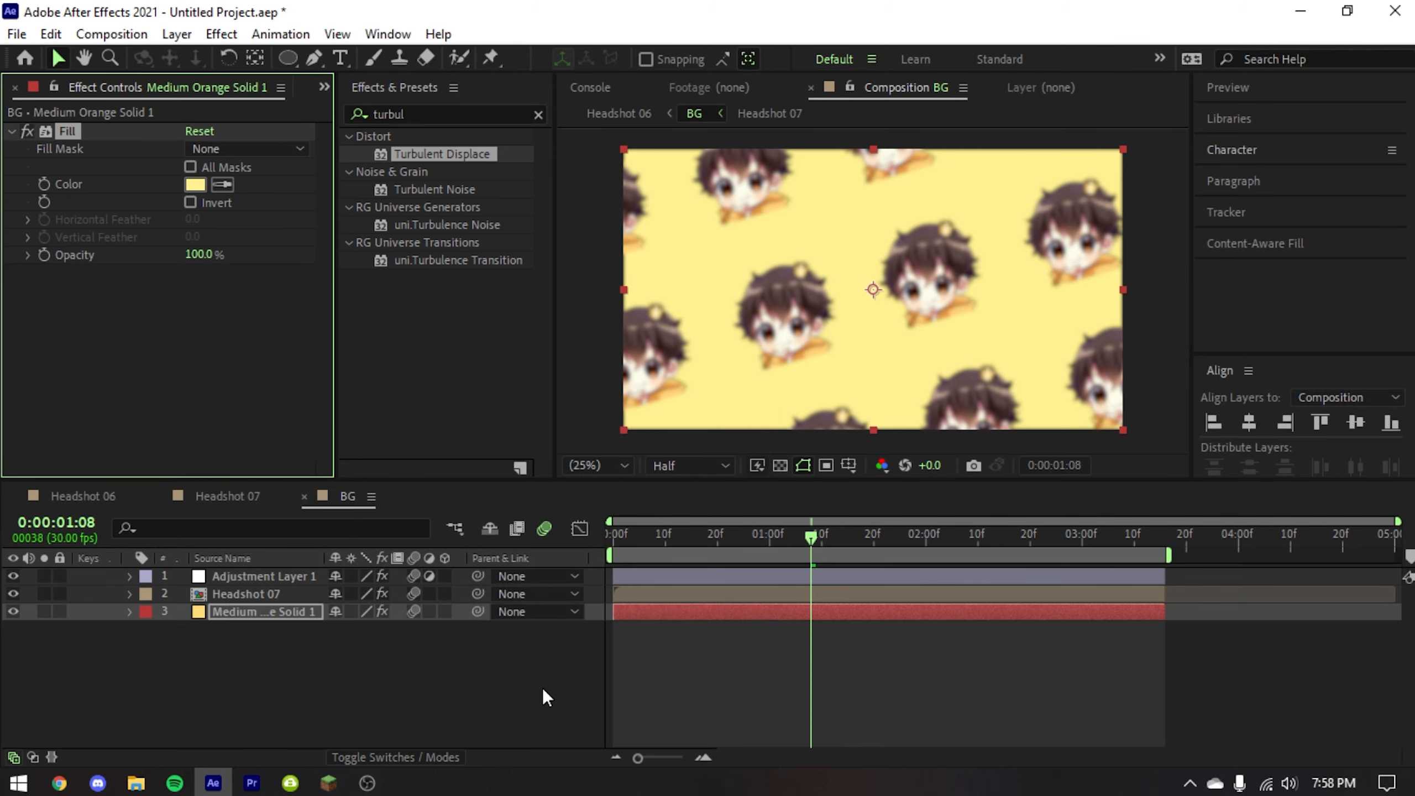
- Try another hue for the background solid's Fill colour, cancel it, and undo and redo the last colour change
click(193, 181)
drag(536, 340, 523, 465)
click(723, 373)
key(ctrl+z)
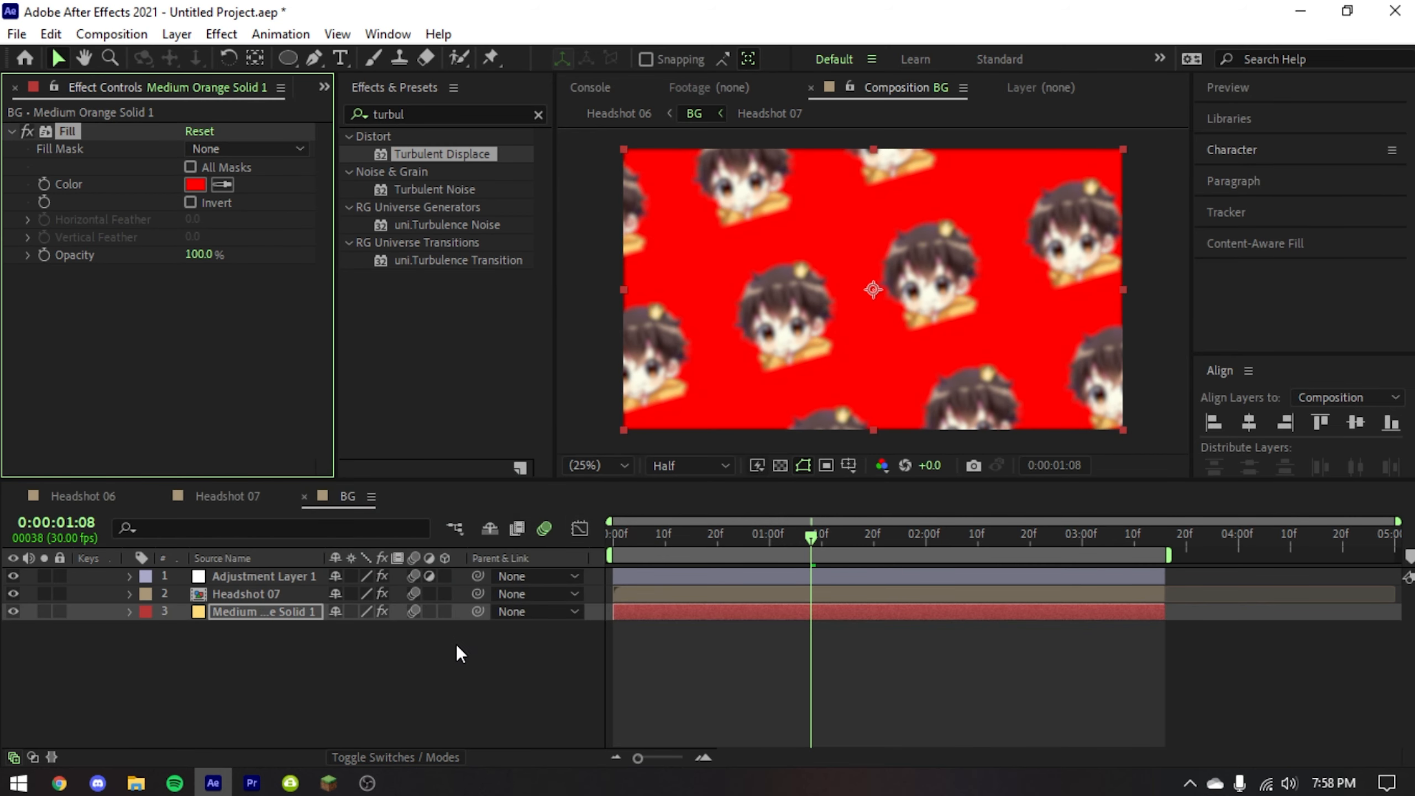
key(ctrl+shift+z)
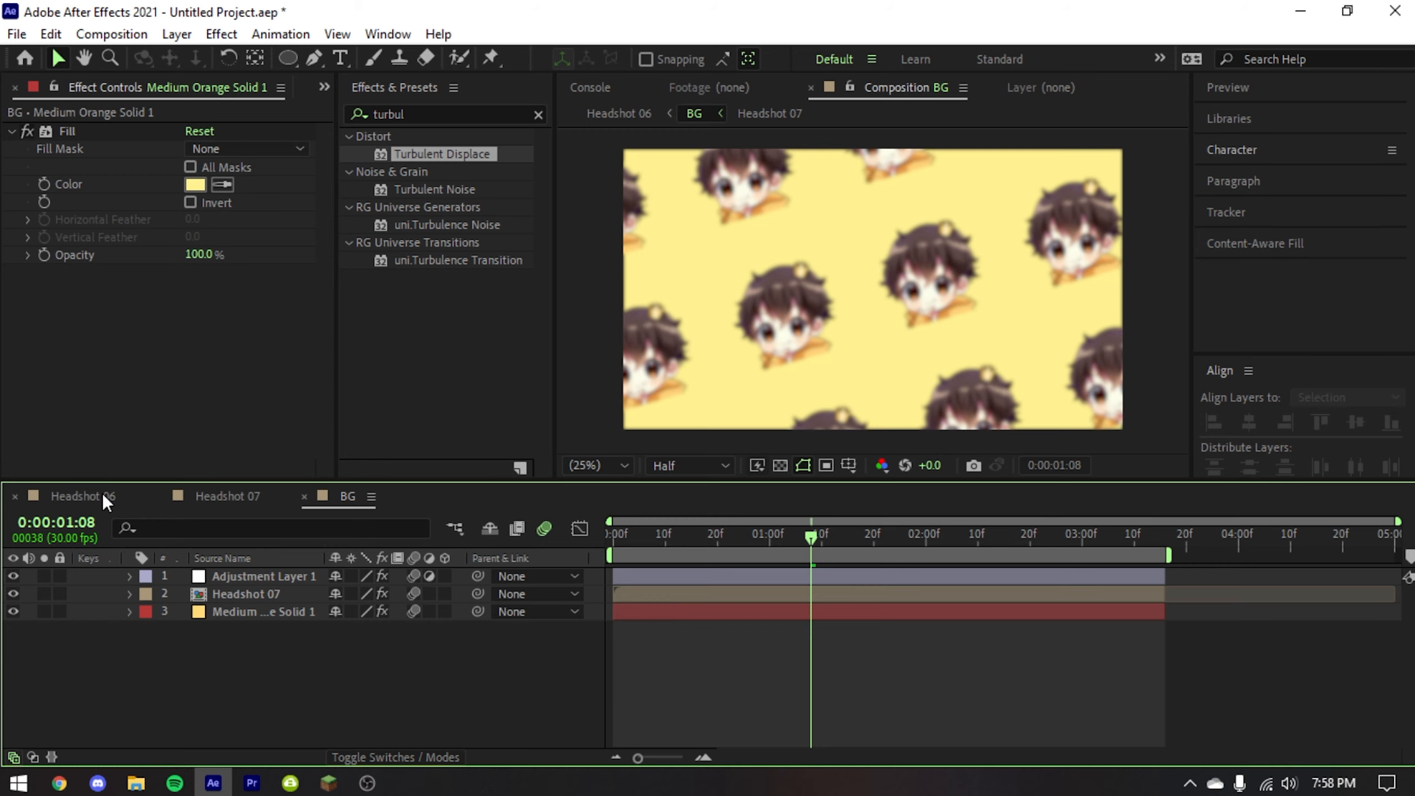
- Return to the Headshot 06 composition, check the recoloured background at 0:00:01:07, and show the project's assets
click(97, 495)
mouse_move(801, 535)
mouse_down()
mouse_move(662, 535)
mouse_move(768, 533)
mouse_move(781, 555)
mouse_move(806, 542)
mouse_up()
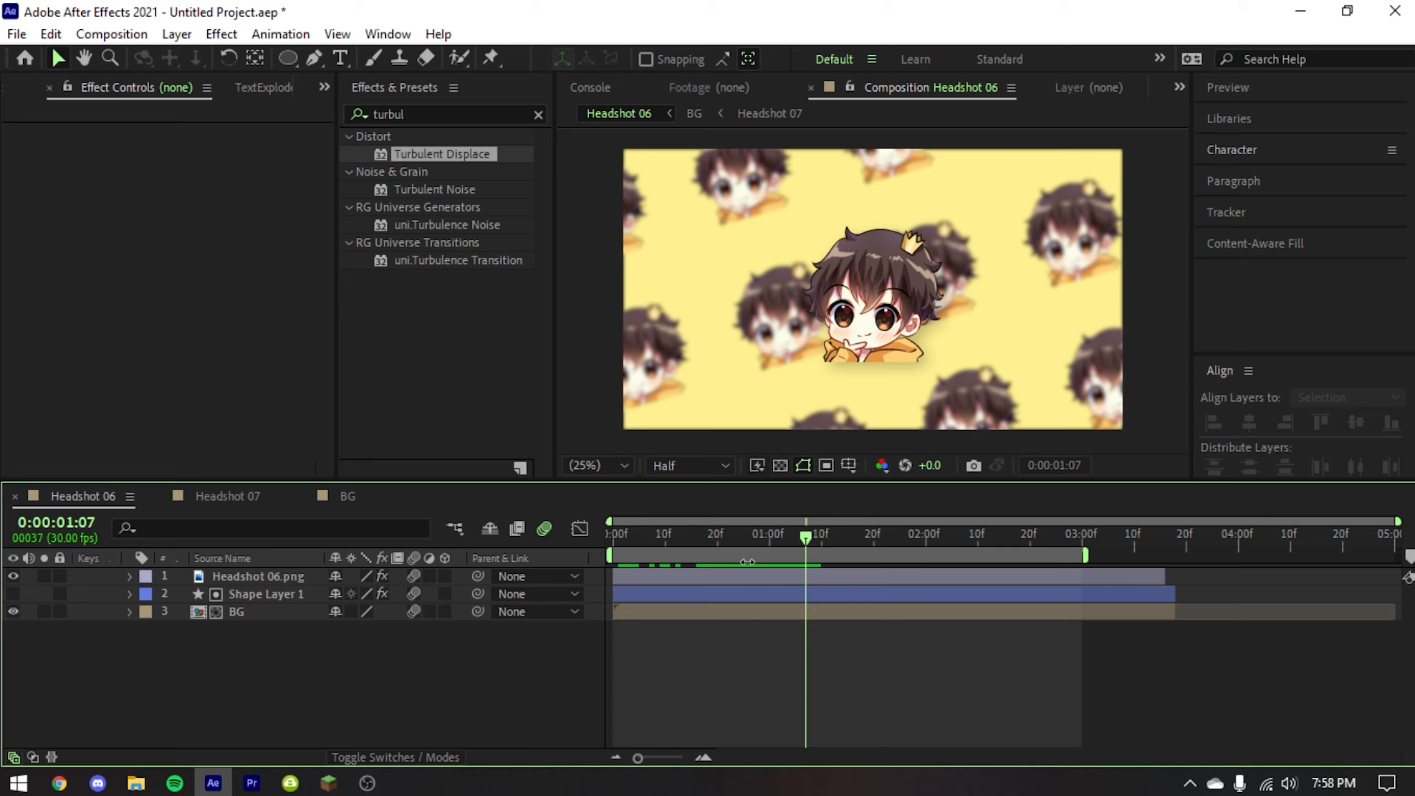
key(ctrl+0)
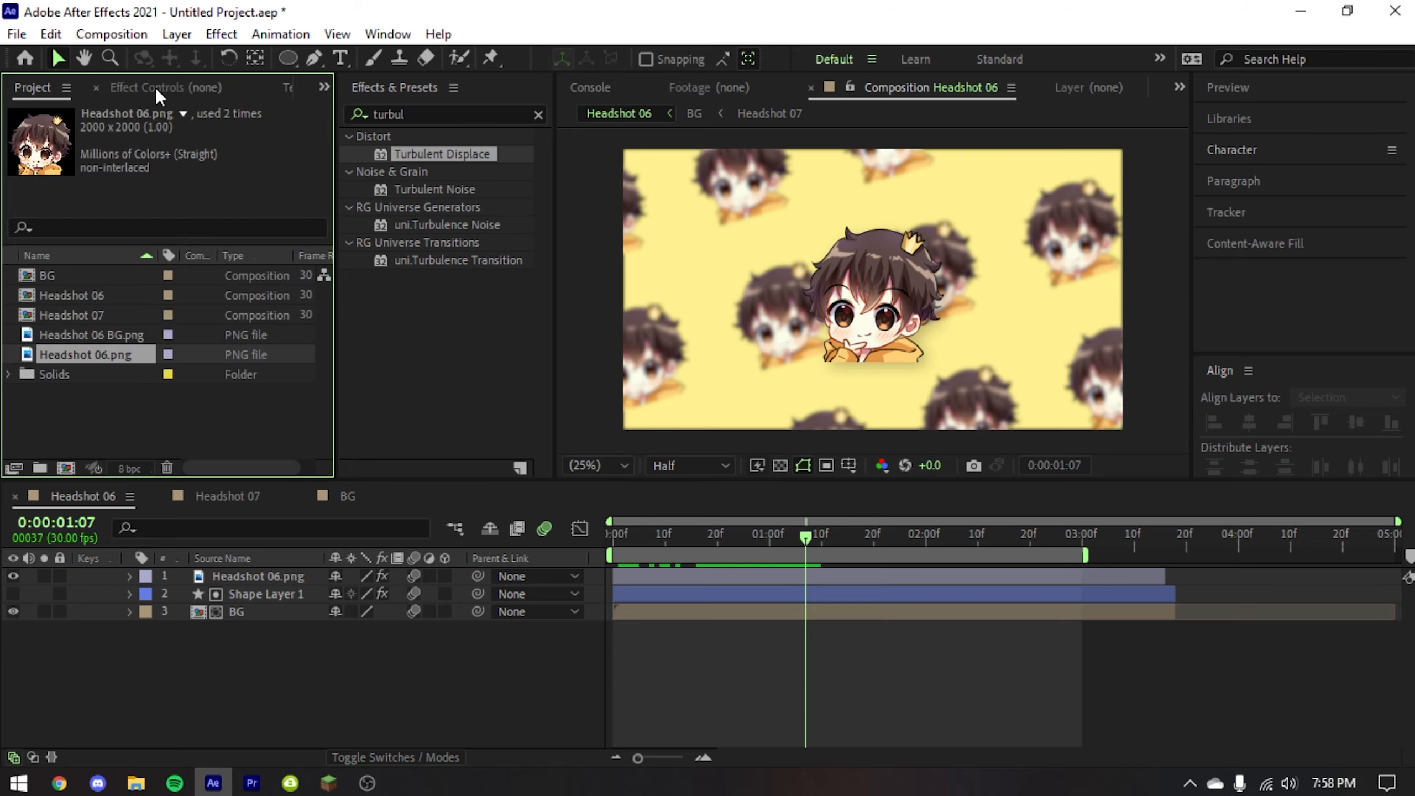